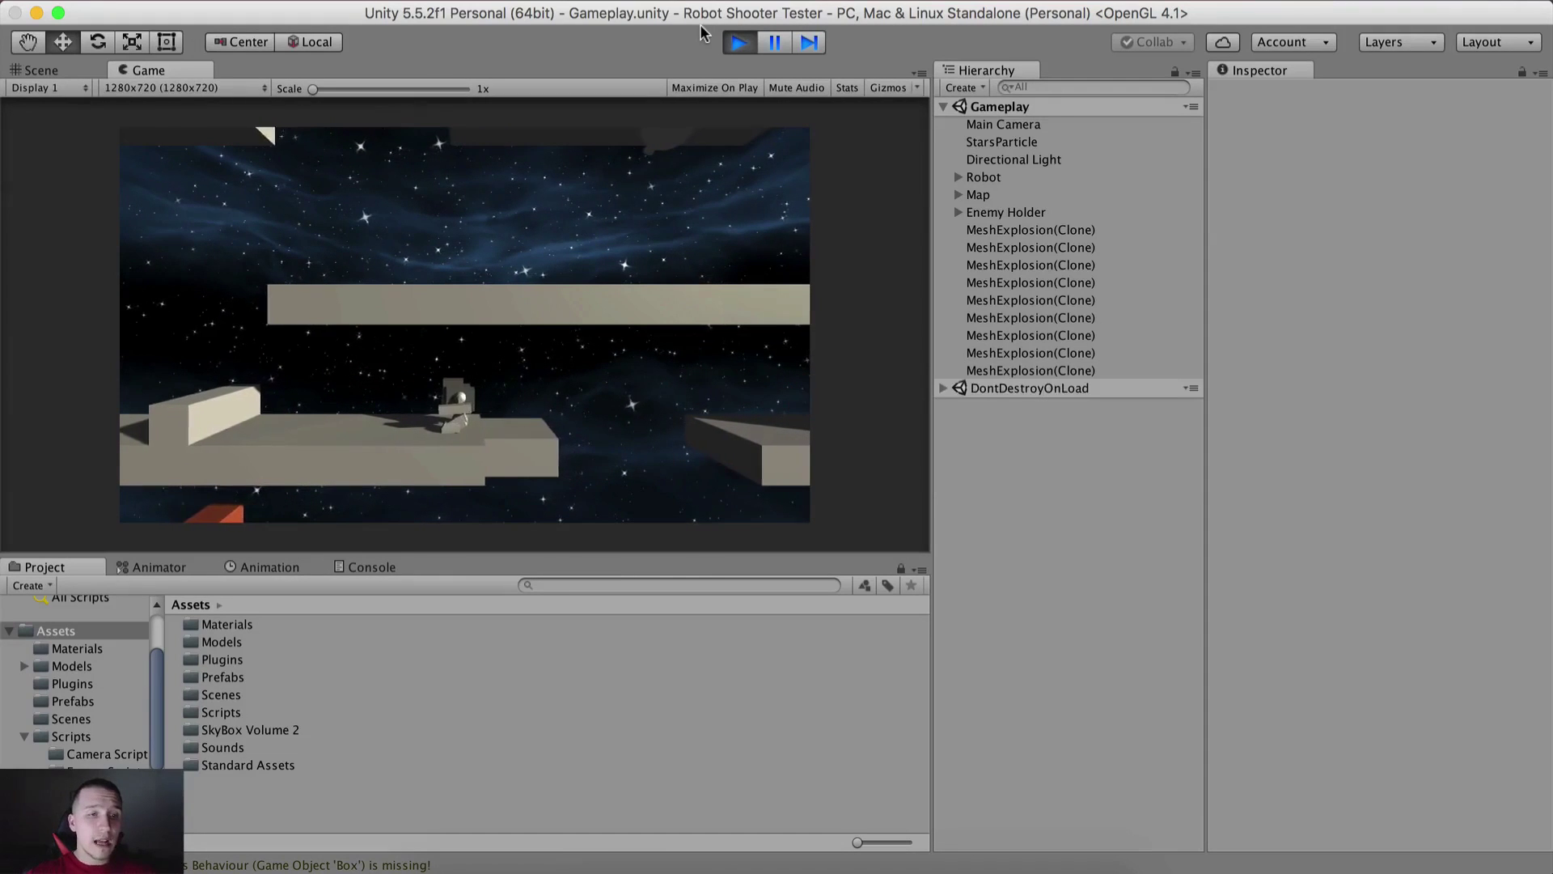
Examine the robot on its platform up close in the Scene view of the running game, and return to the Game view
left_click(82, 73)
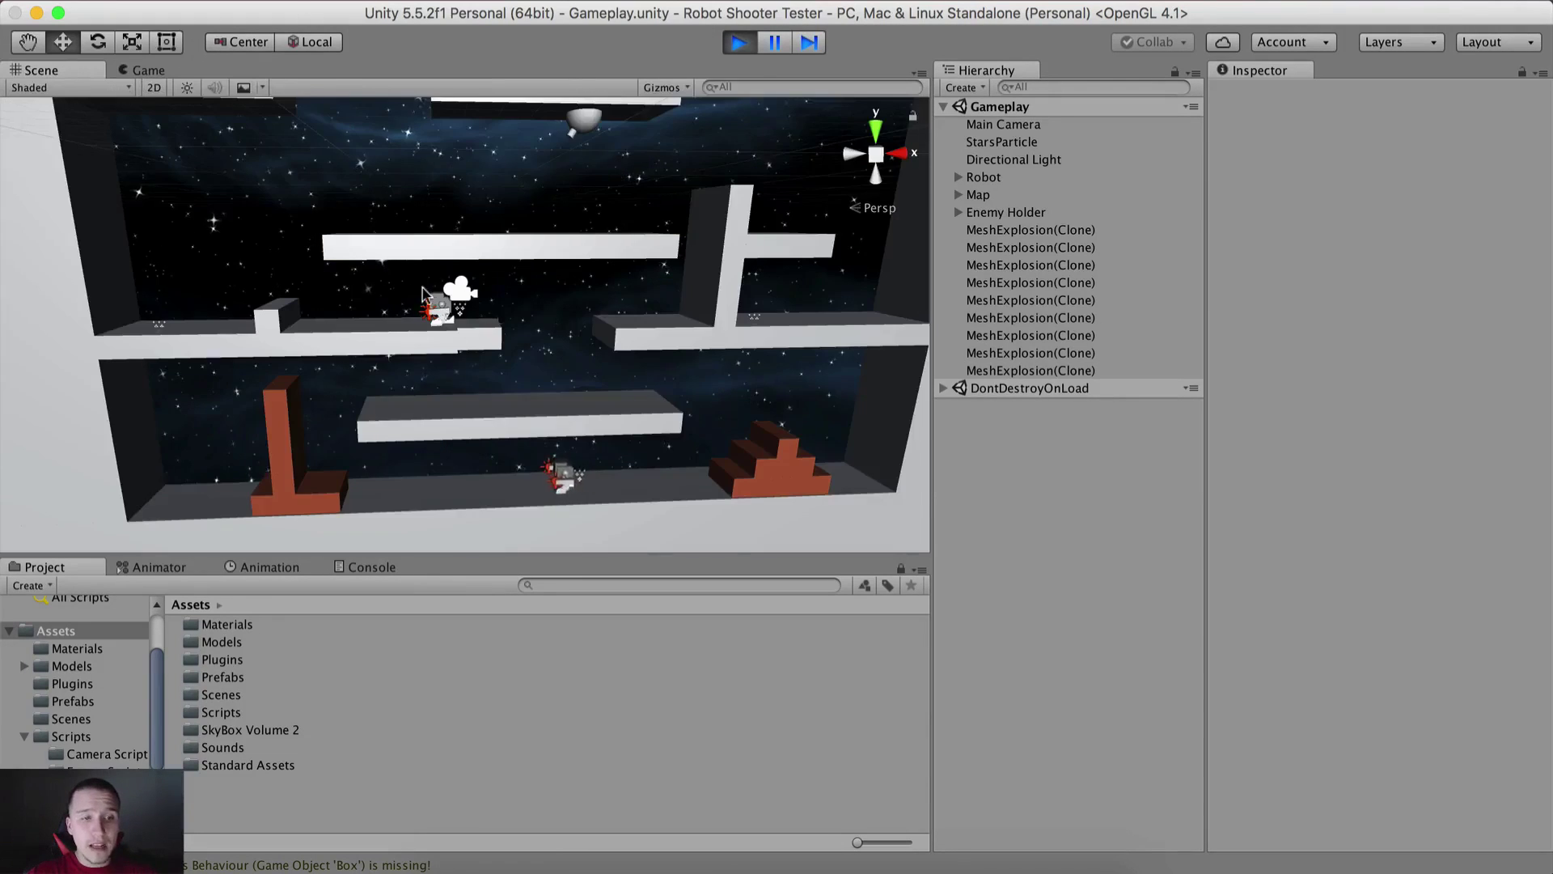
scroll(506, 272, "up", 10)
right_click_drag(506, 273, 372, 314)
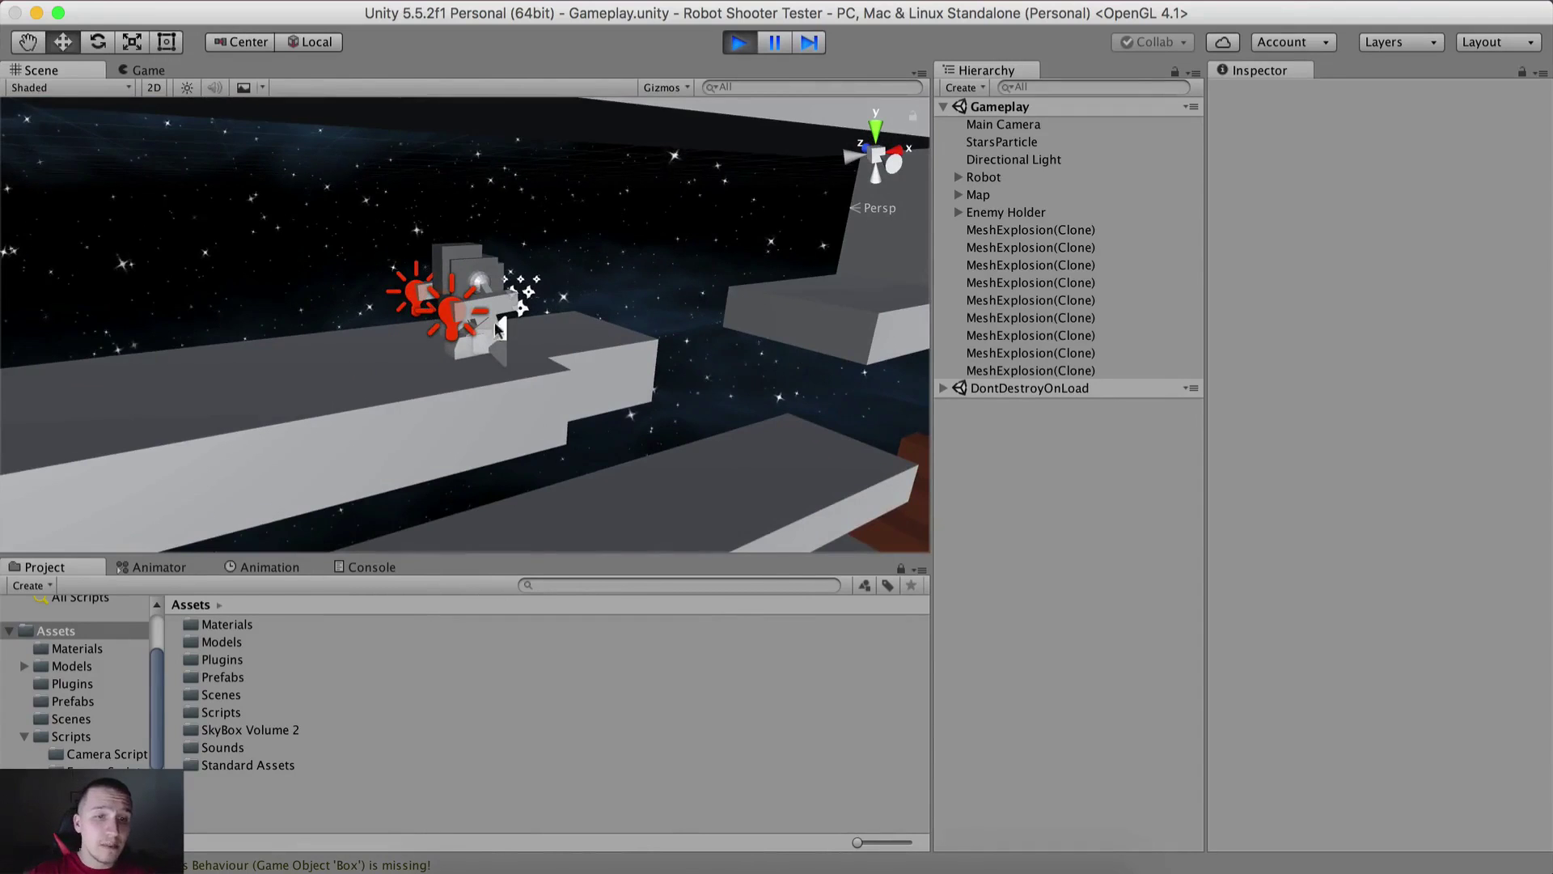
right_click_drag(493, 322, 375, 283)
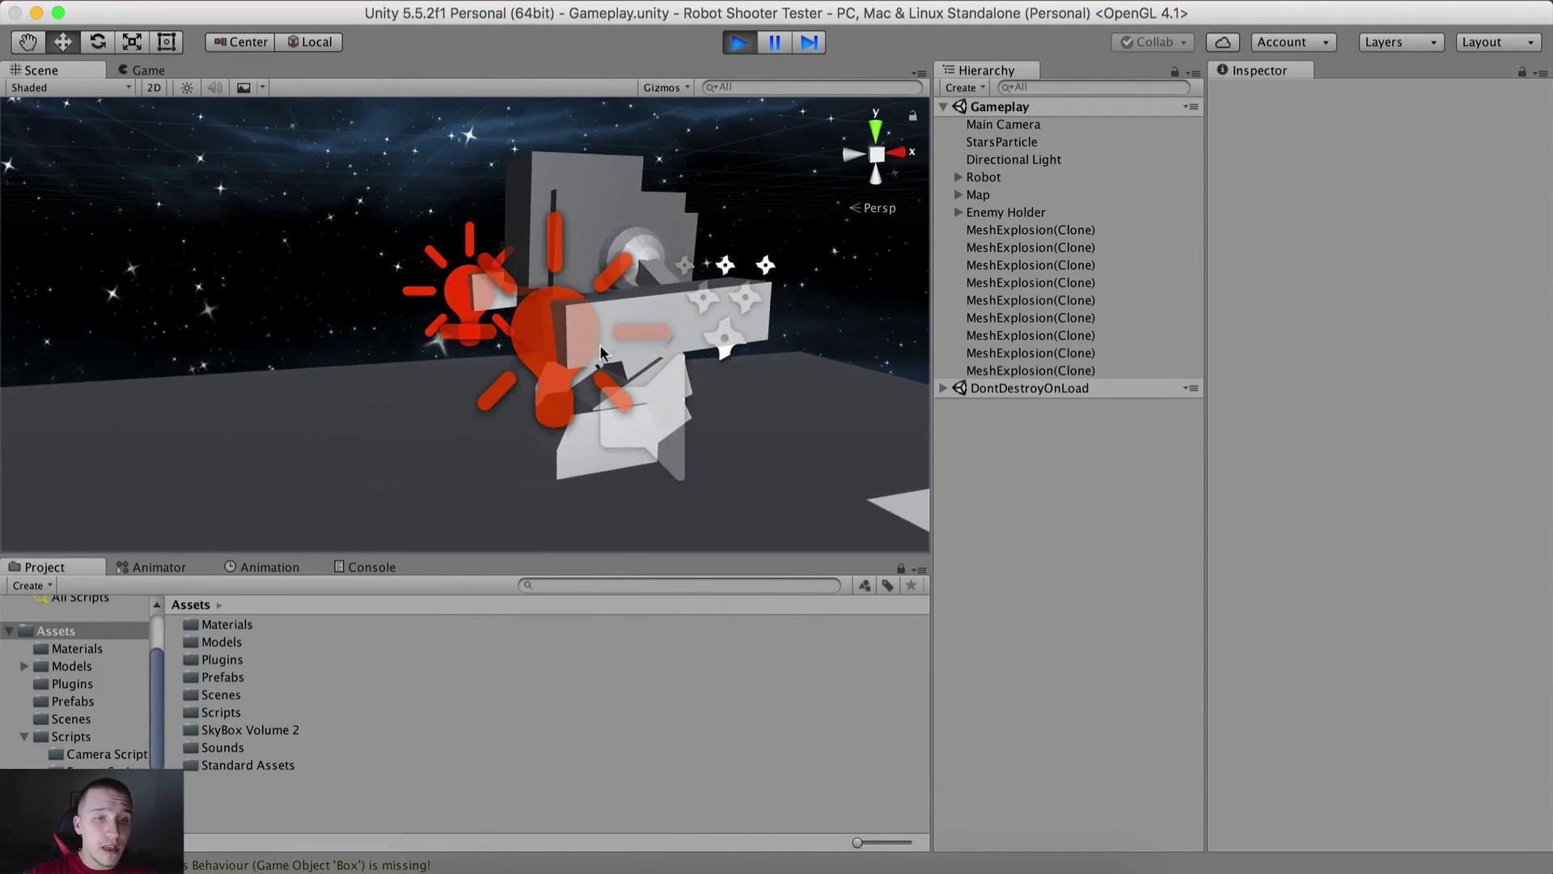
scroll(573, 343, "down", 5)
middle_click_drag(573, 343, 288, 124)
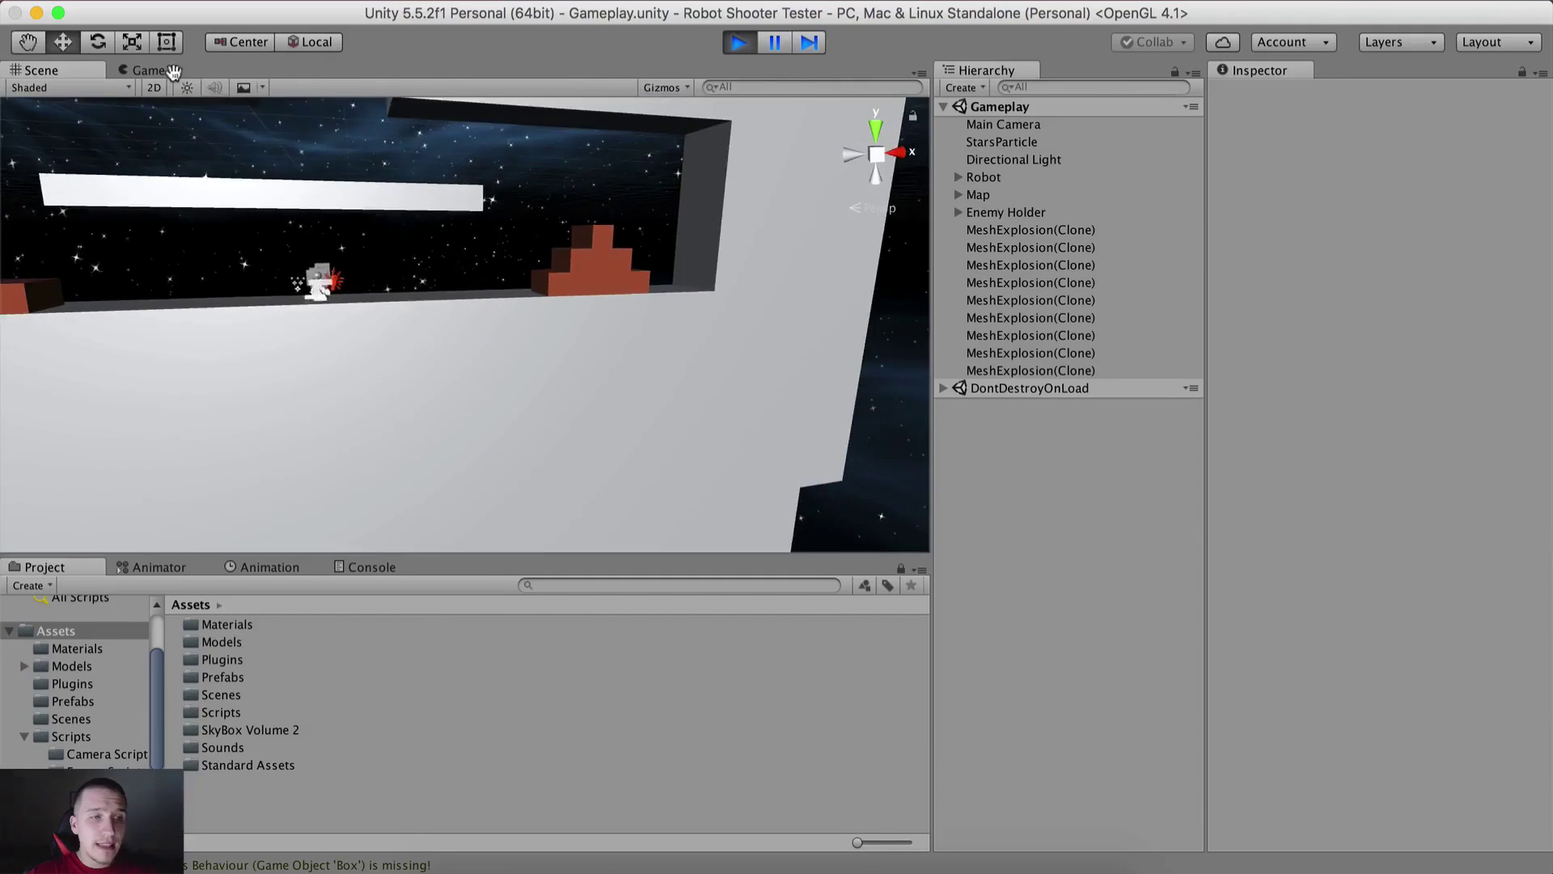
left_click(162, 70)
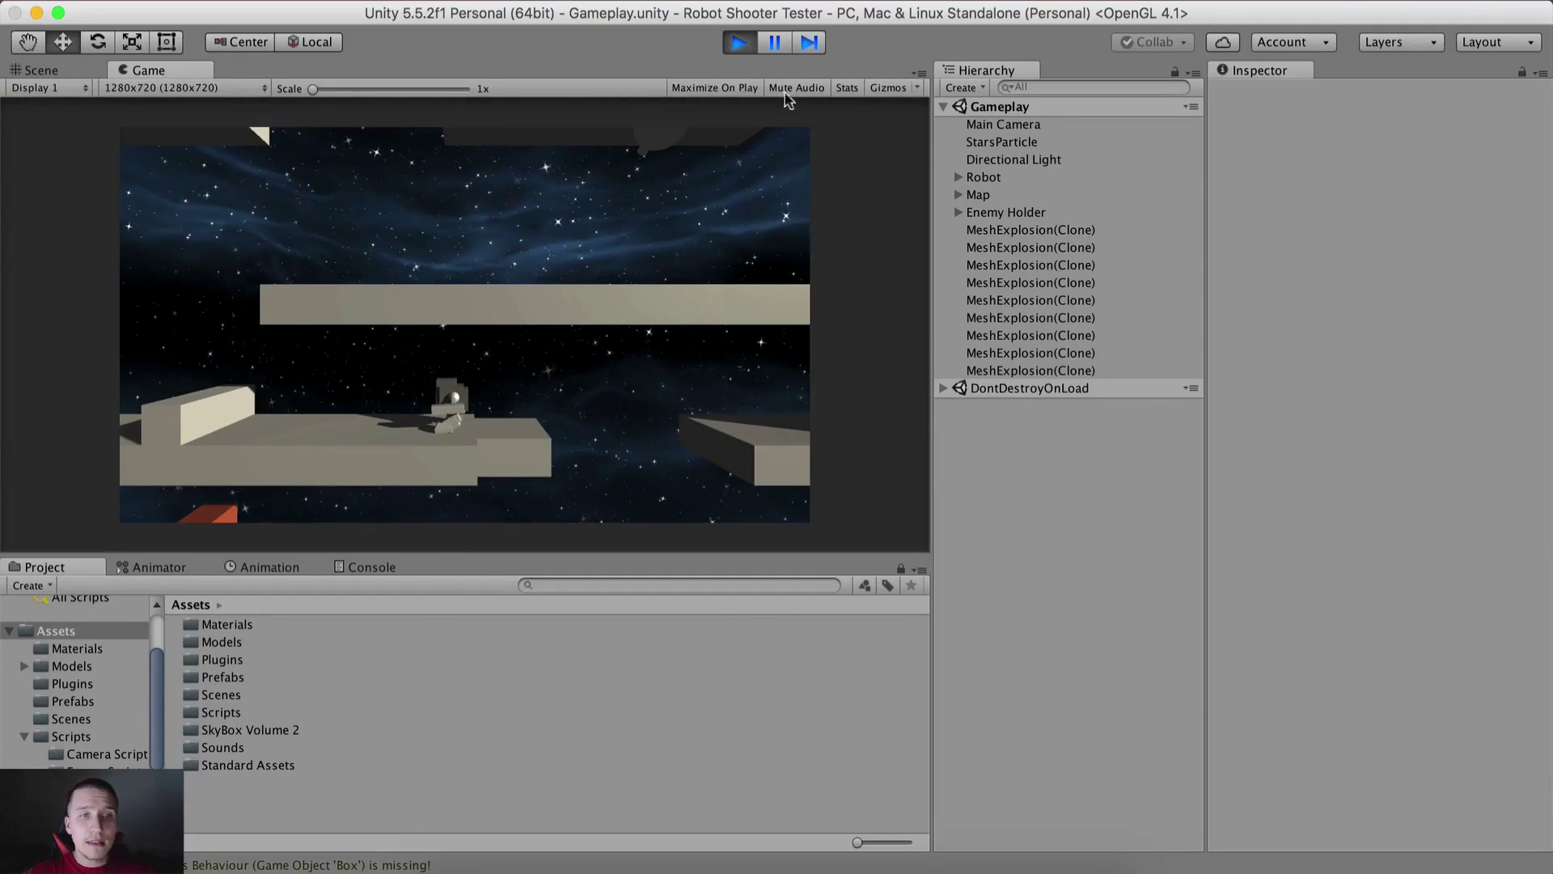
Stop the running game and quit the Robot Shooter Tester project, keeping the Robot Shooter Tutorial Project open
left_click(739, 42)
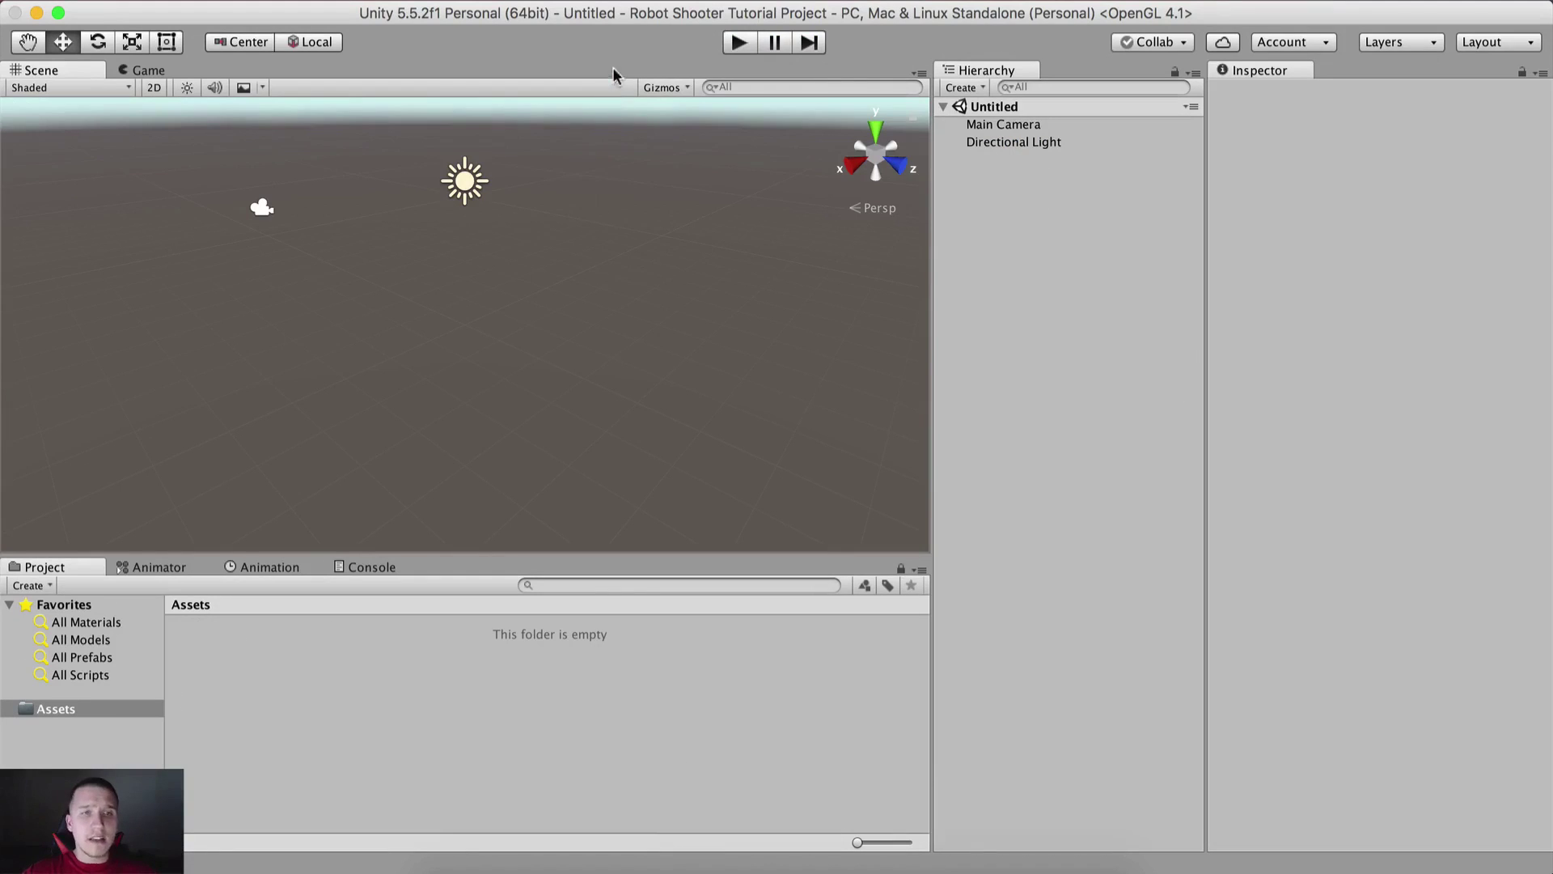
right_click(912, 856)
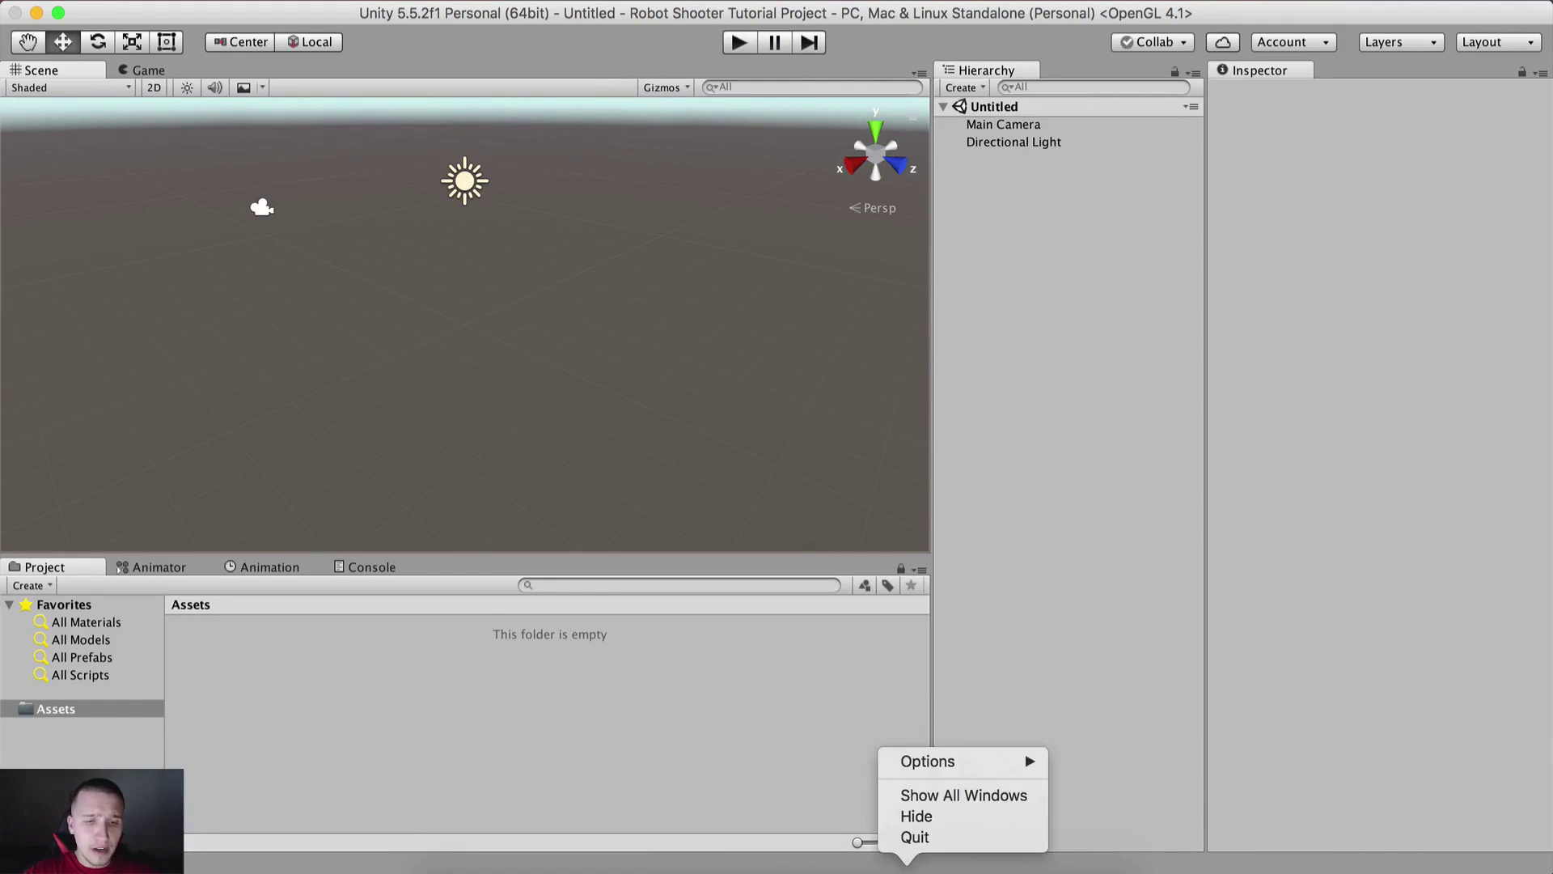
left_click(915, 837)
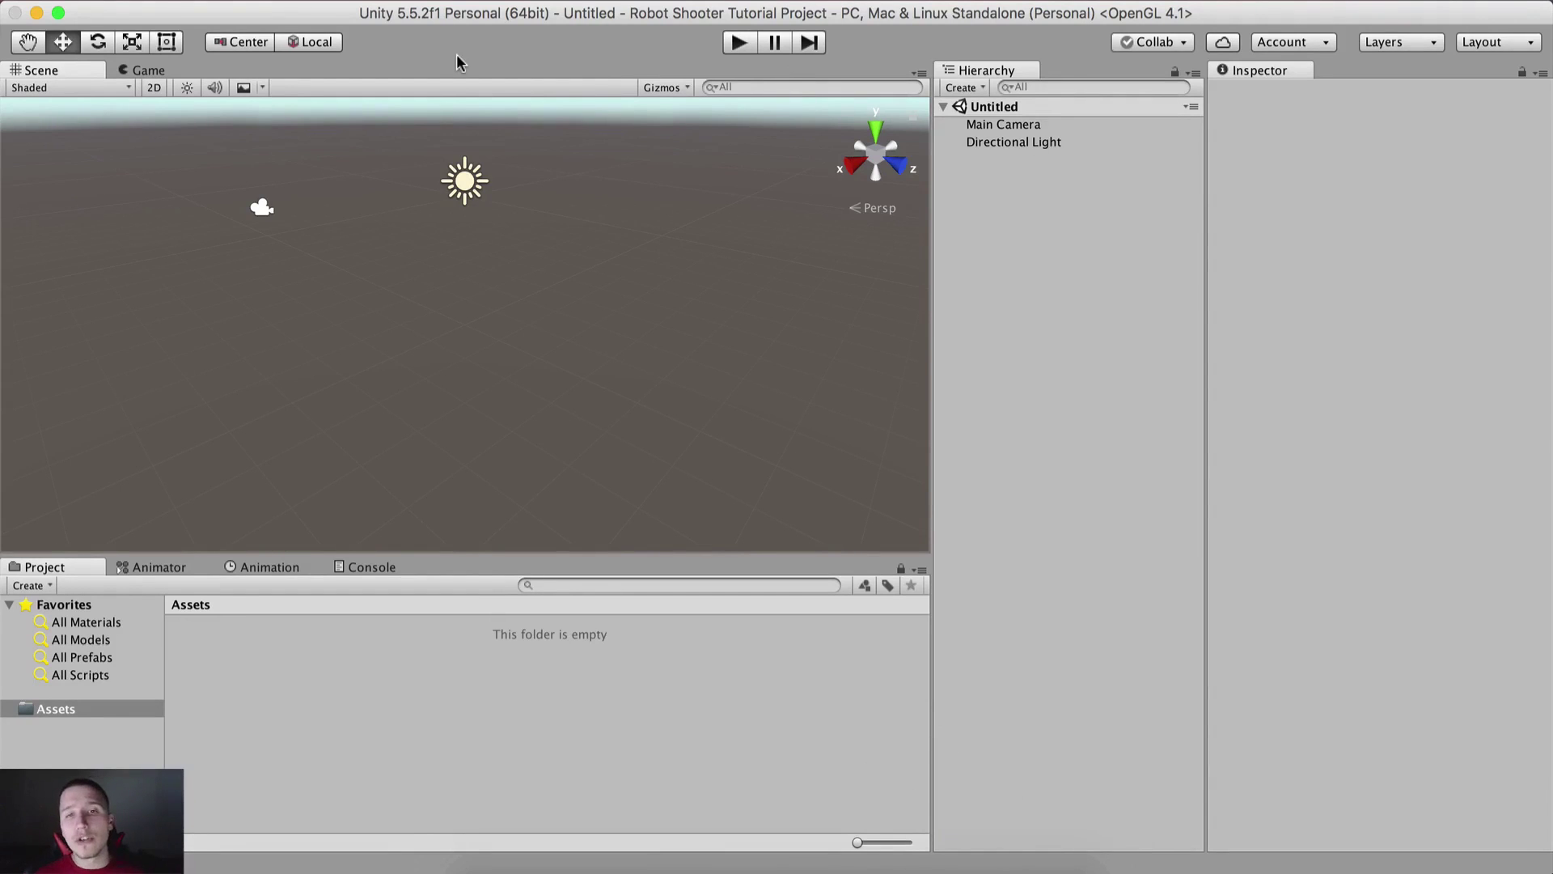
Switch to the browser and show the Unity 3D Course slide in the banner of the awesometuts.com home page
left_click(647, 859)
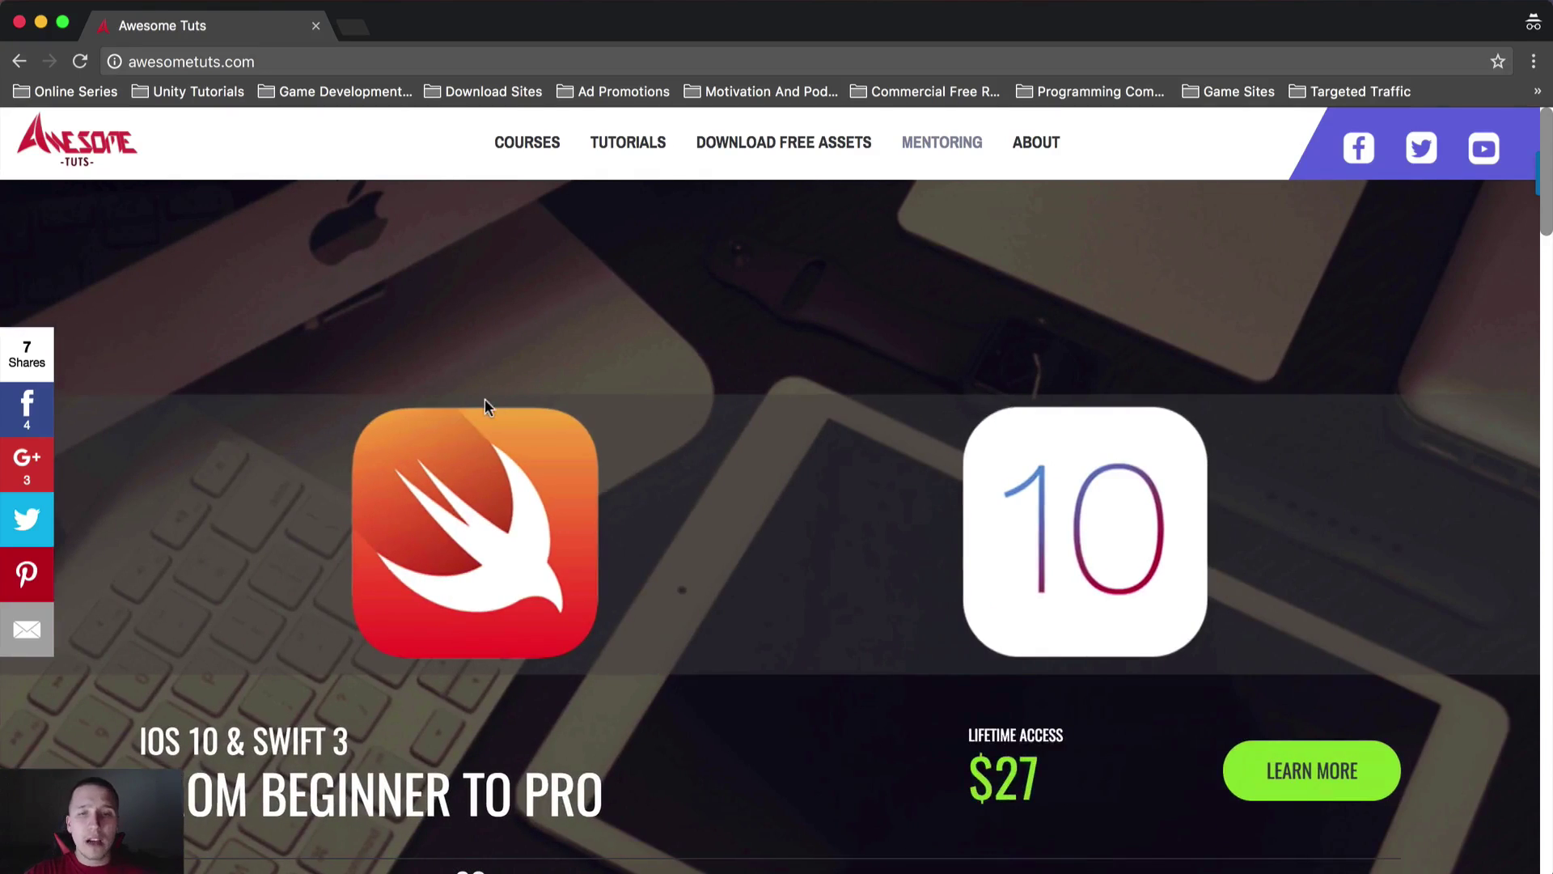
scroll(484, 400, "down", 3)
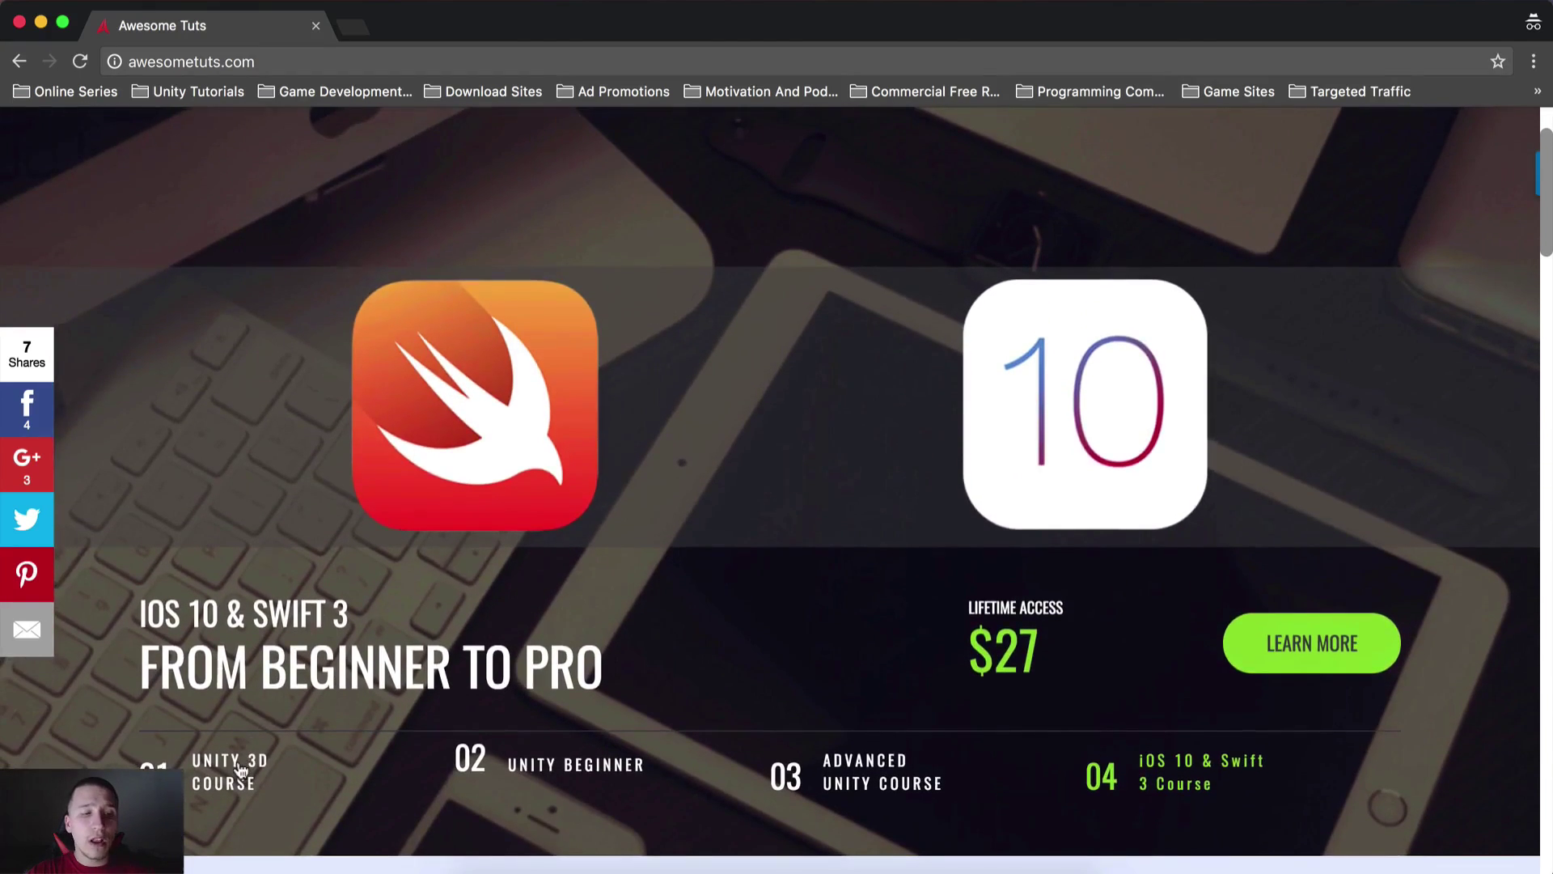
left_click(240, 769)
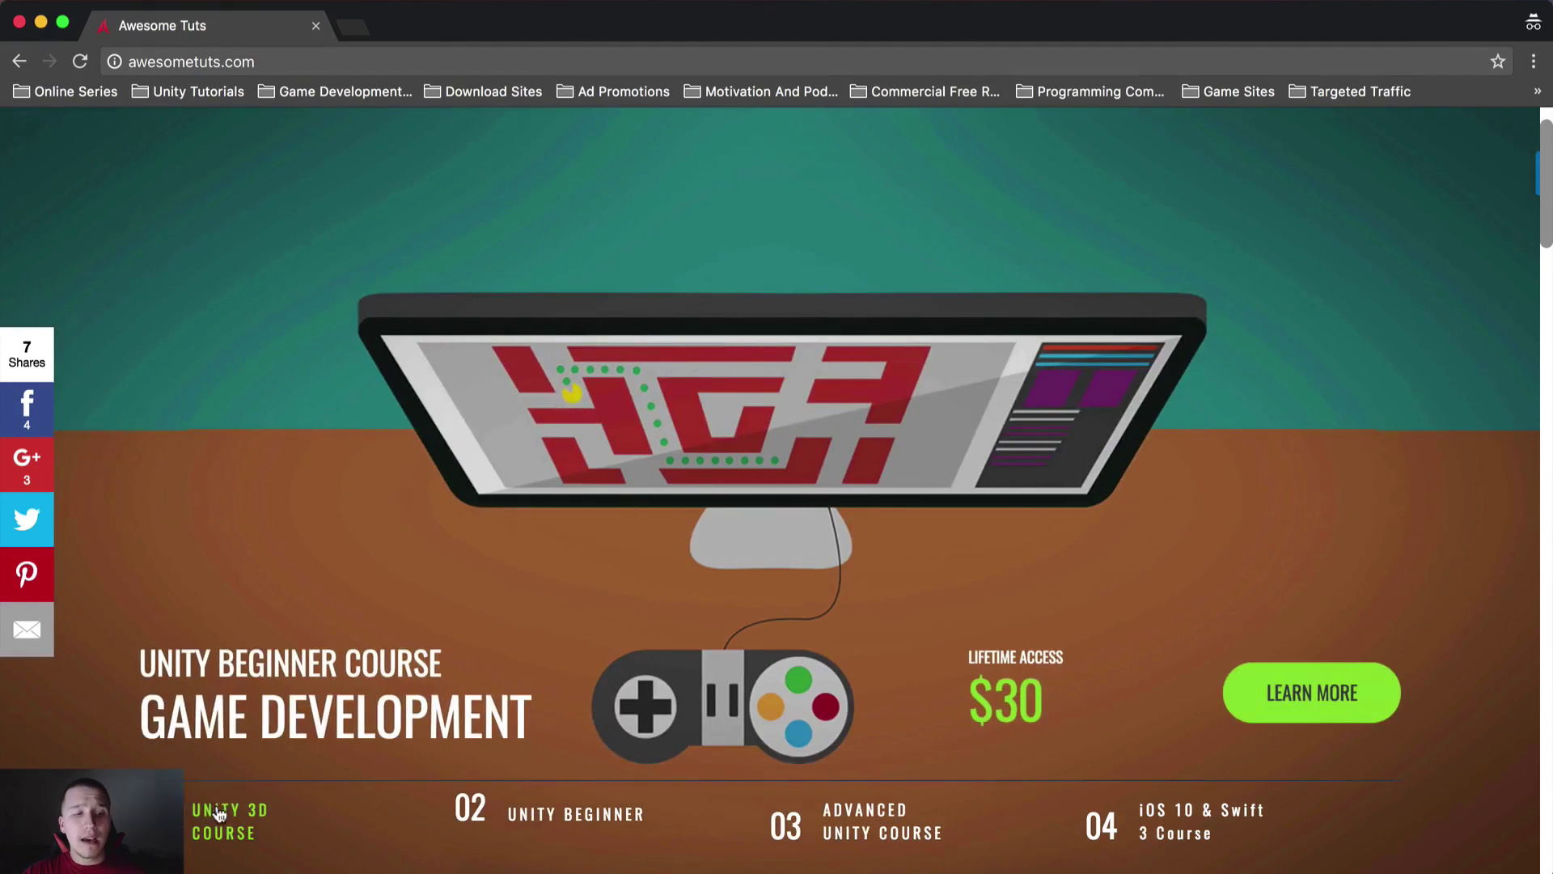
left_click(219, 814)
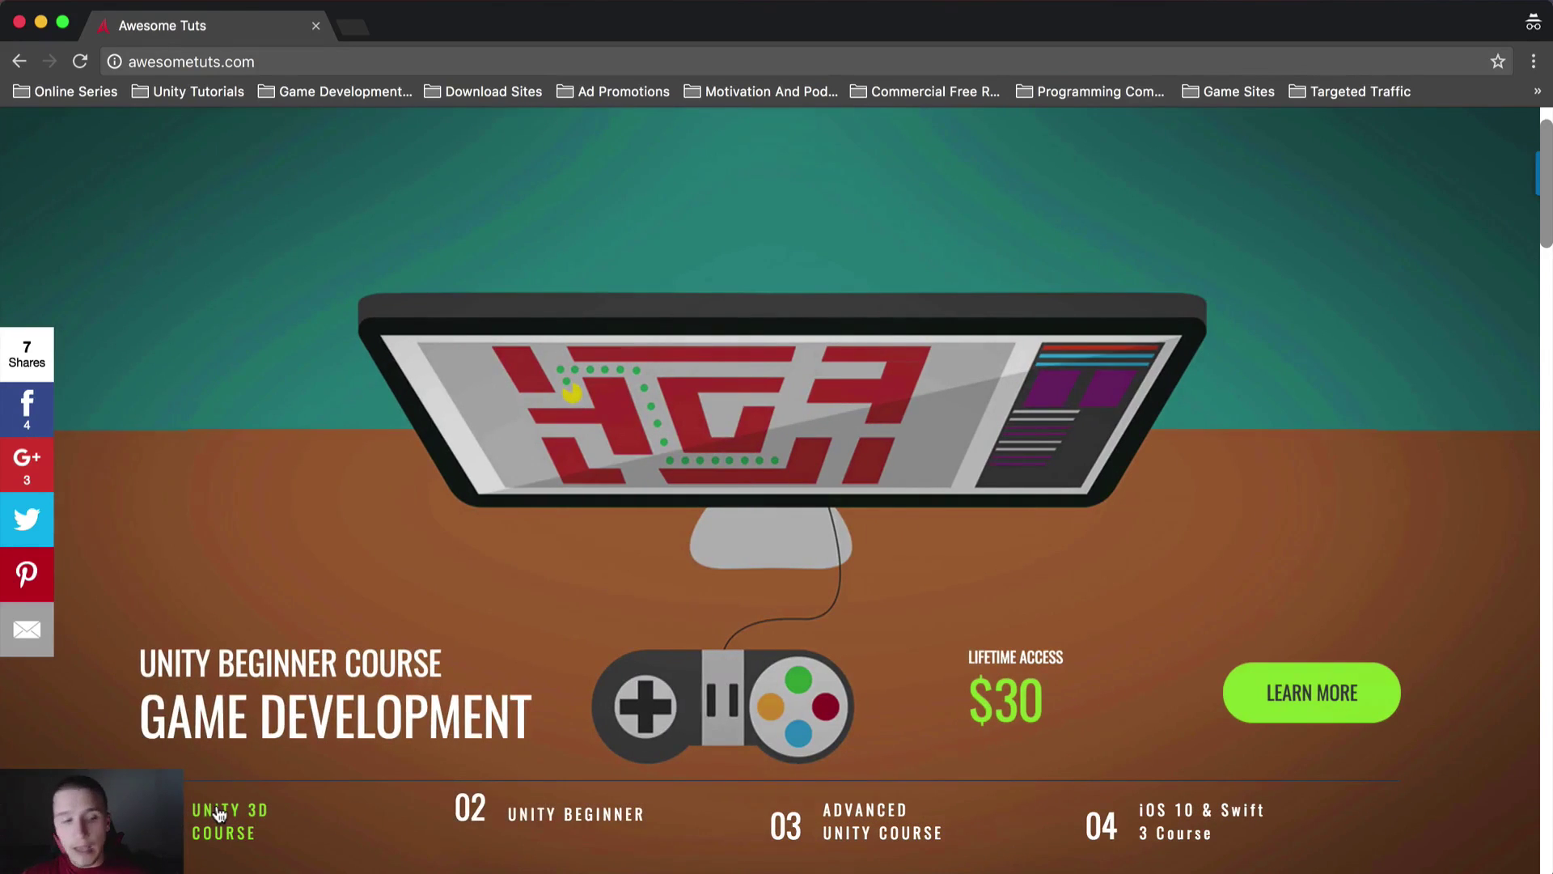
left_click(219, 814)
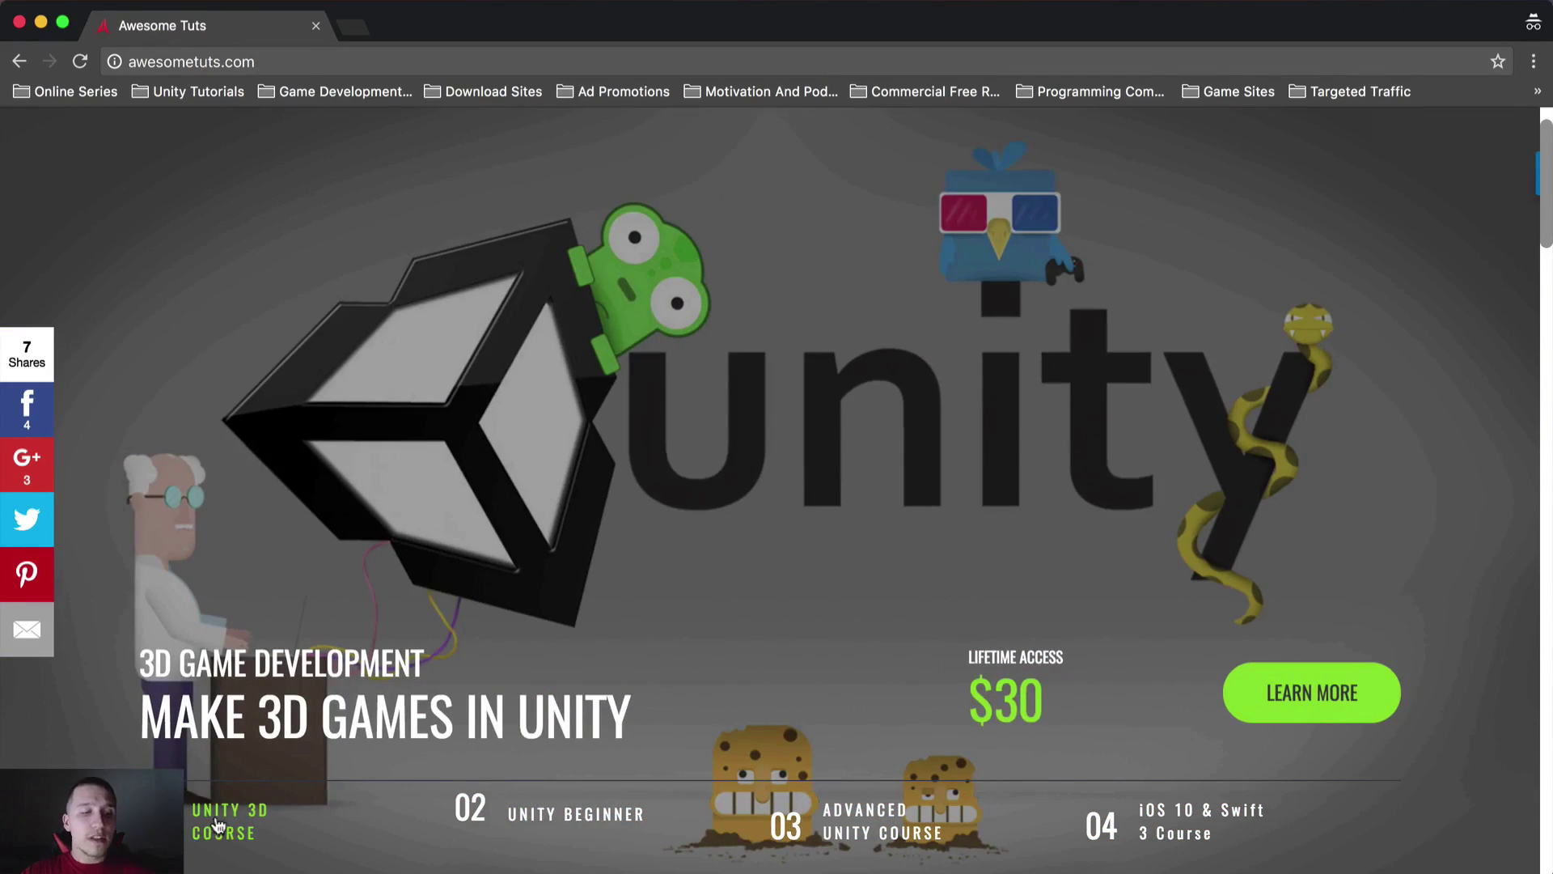
scroll(243, 769, "up", 1)
scroll(385, 550, "down", 1)
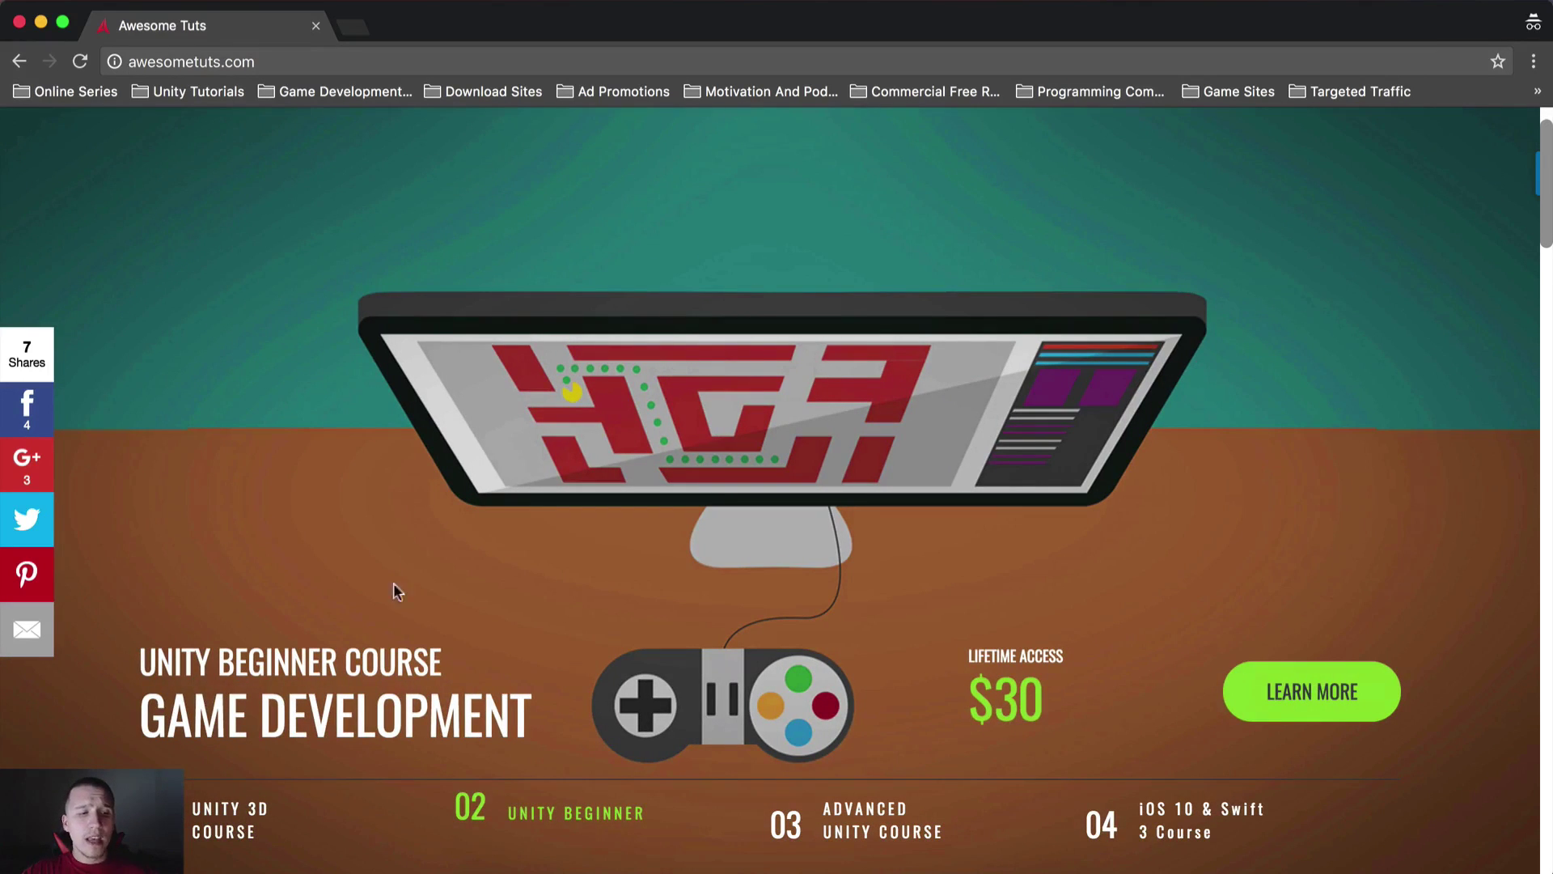
Bring the Unity 3D Course slide back in the home page banner and look over its course offer
left_click(223, 824)
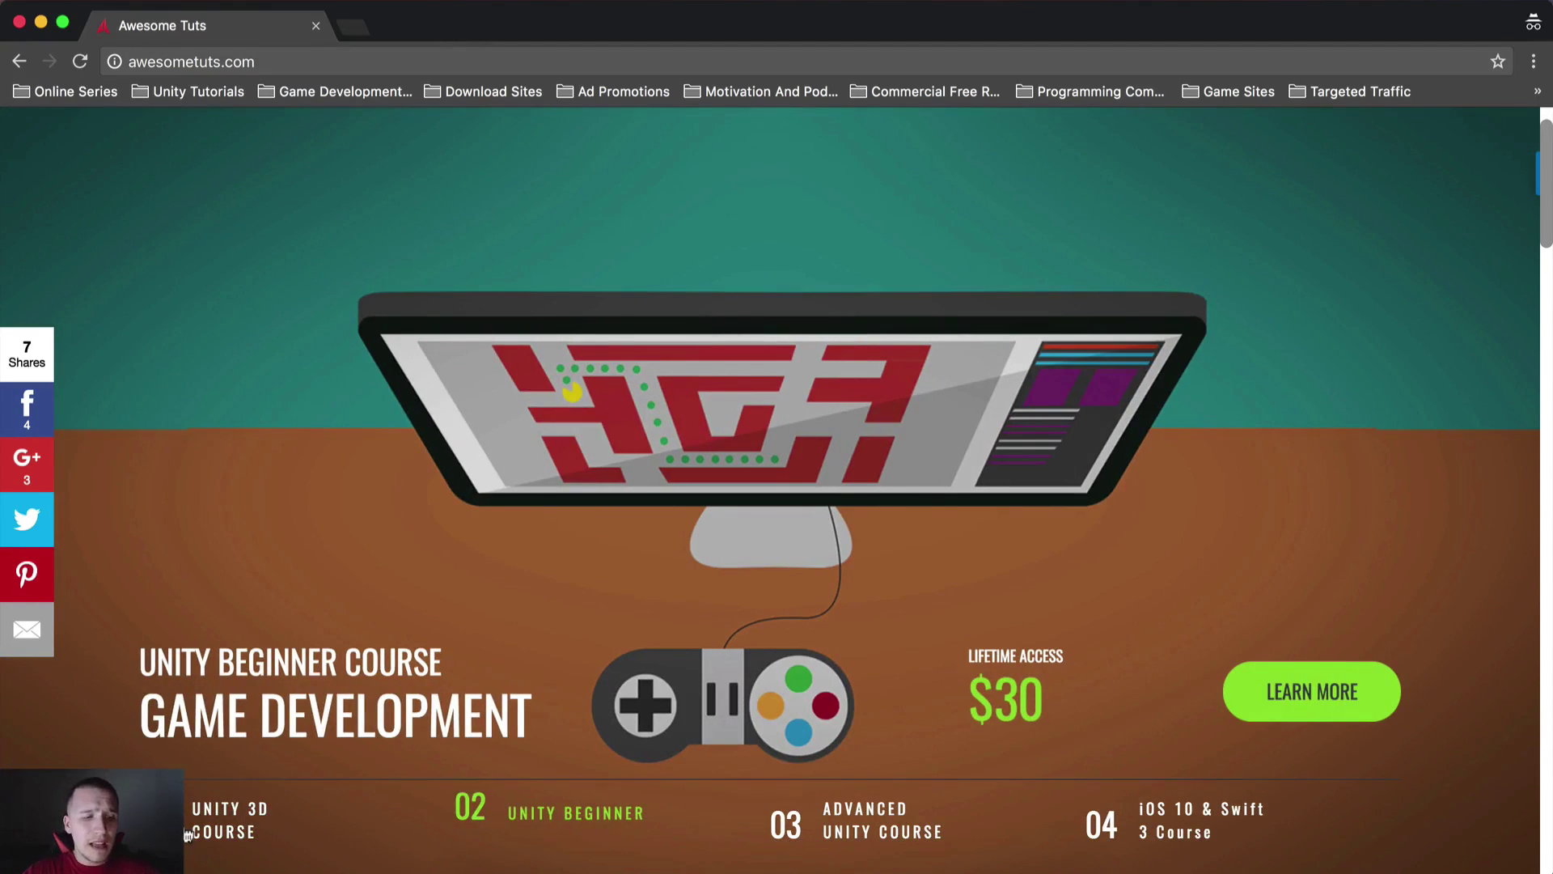
left_click(187, 834)
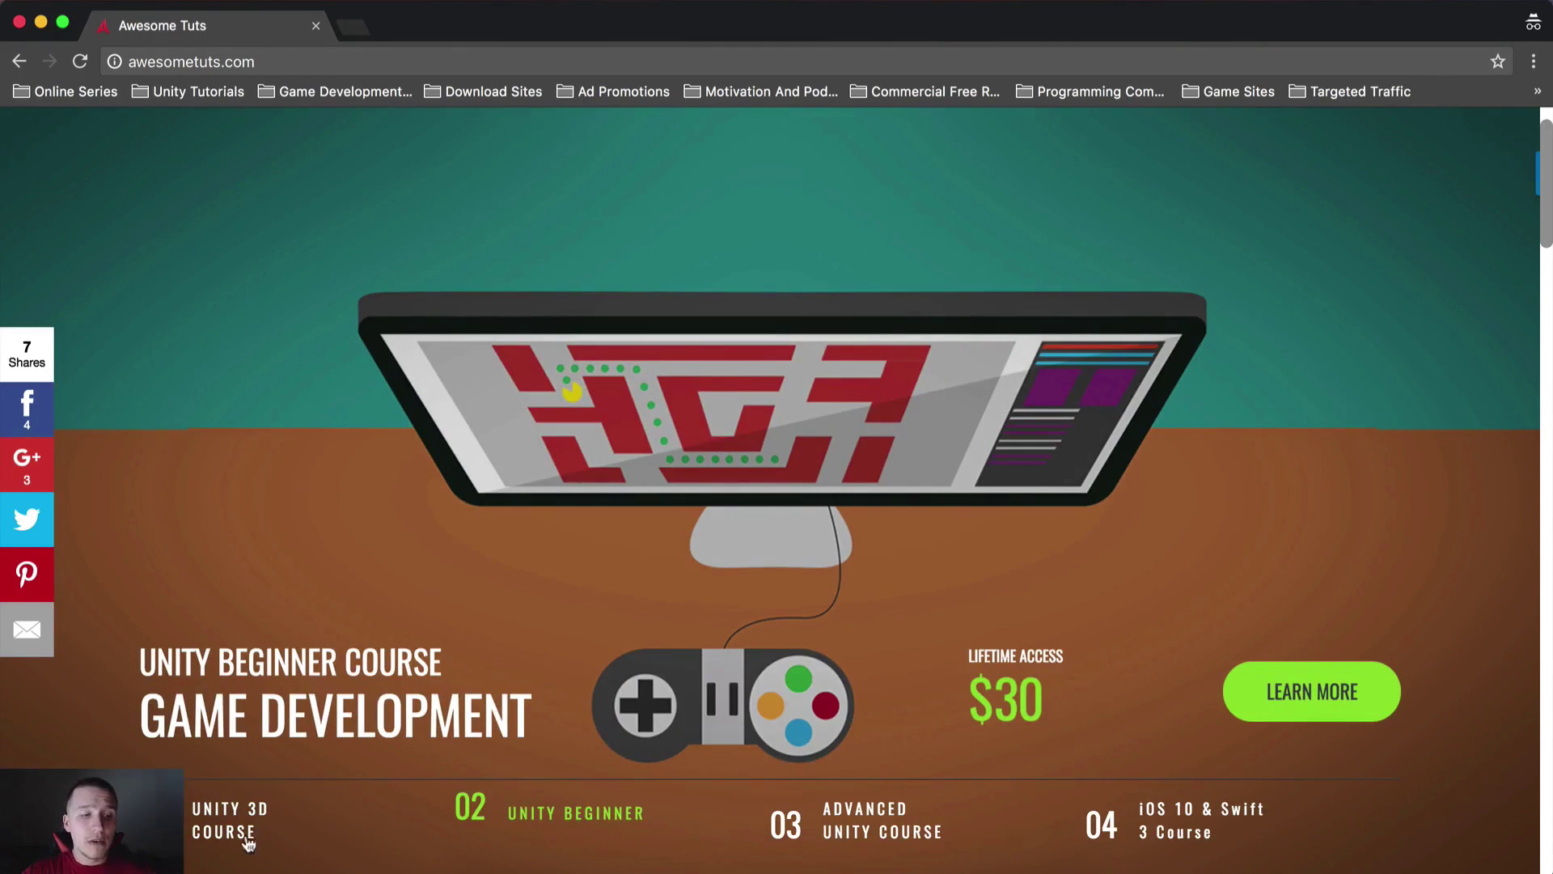
left_click(247, 841)
scroll(348, 629, "up", 1)
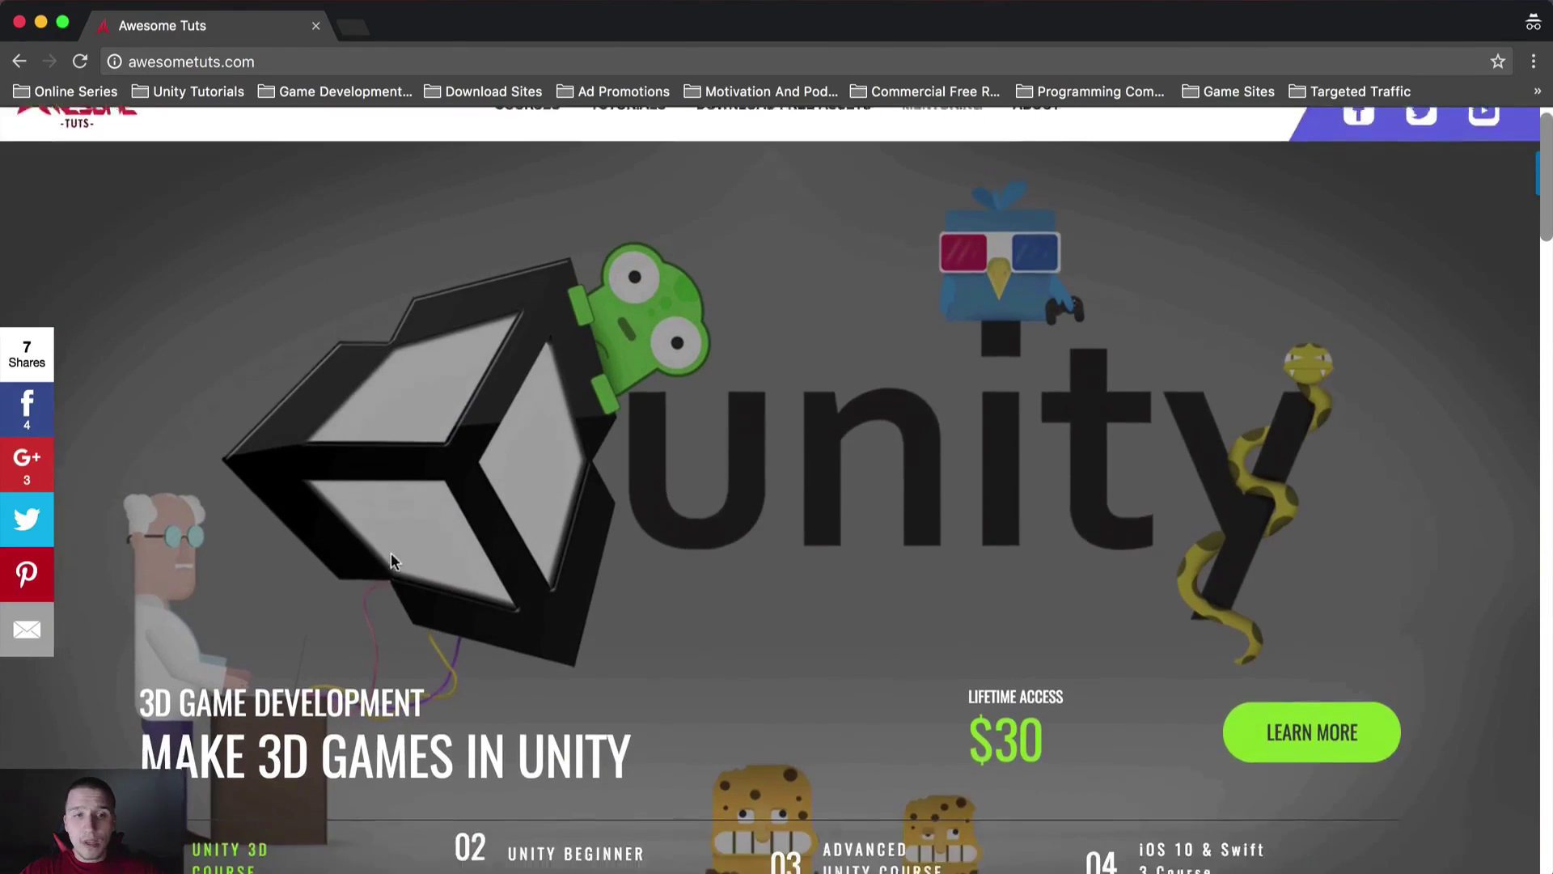
scroll(391, 558, "down", 1)
scroll(390, 551, "up", 2)
scroll(391, 551, "down", 3)
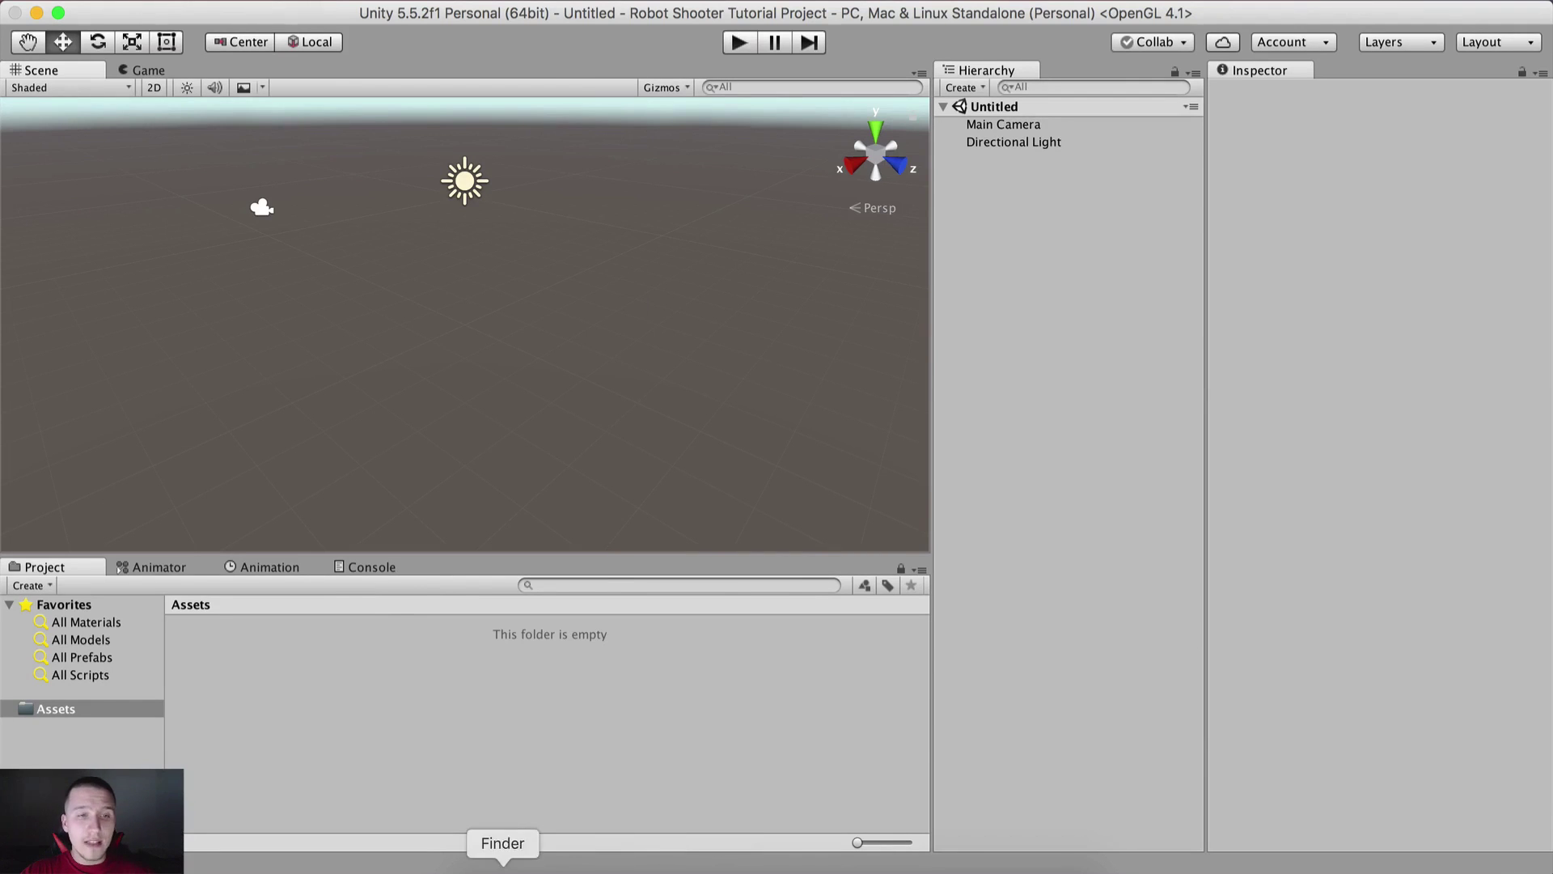
Switch to Finder and examine the Unity packages inside the Packages folder of 0 - Assets
left_click(500, 856)
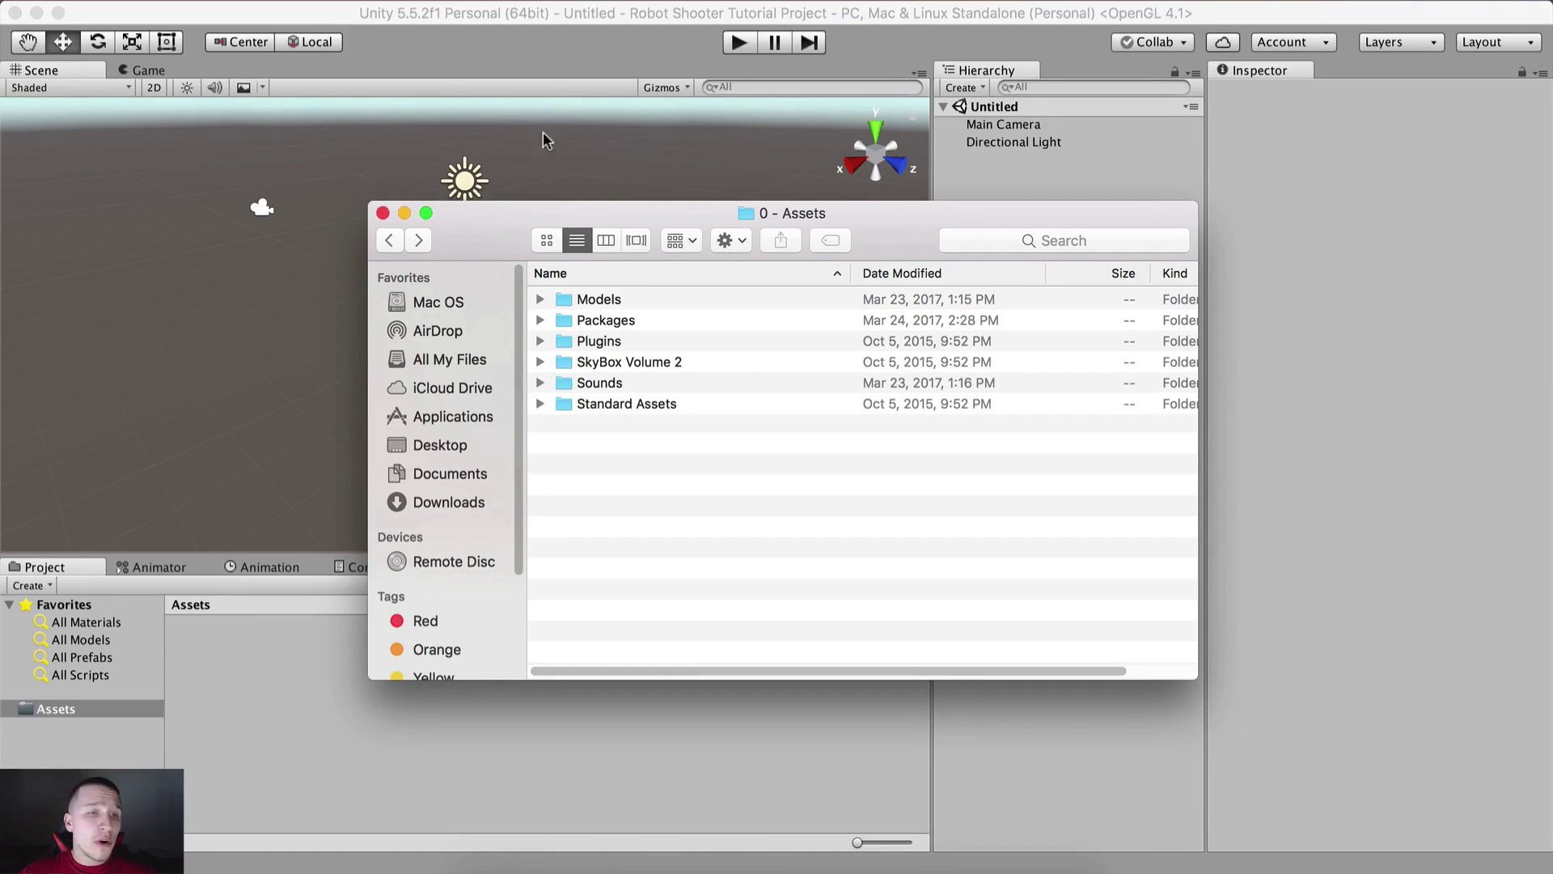
left_click_drag(508, 234, 628, 180)
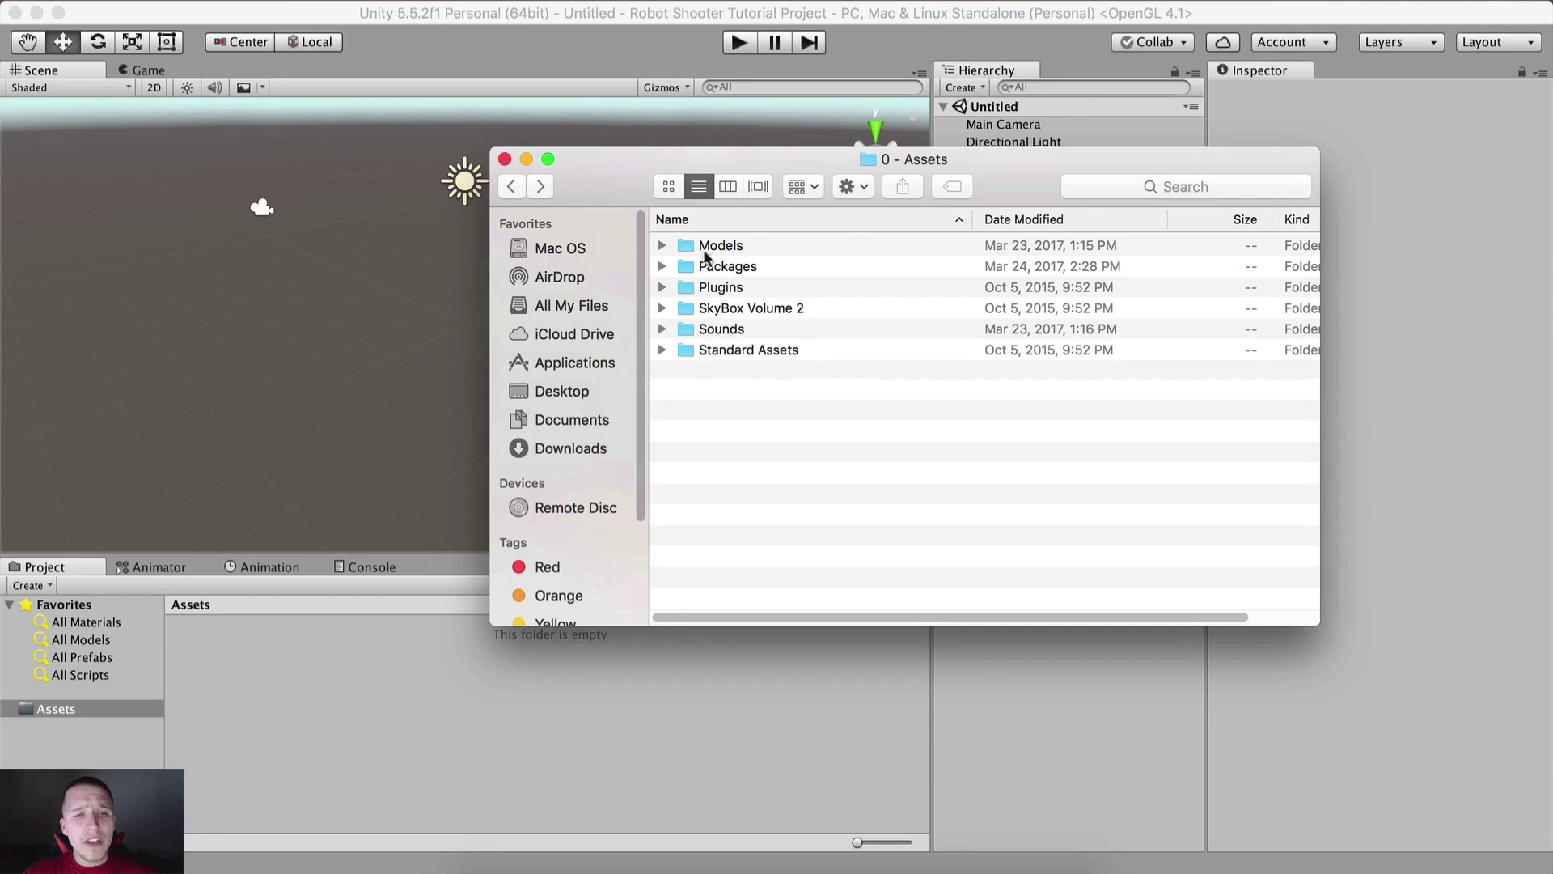
left_click(716, 288)
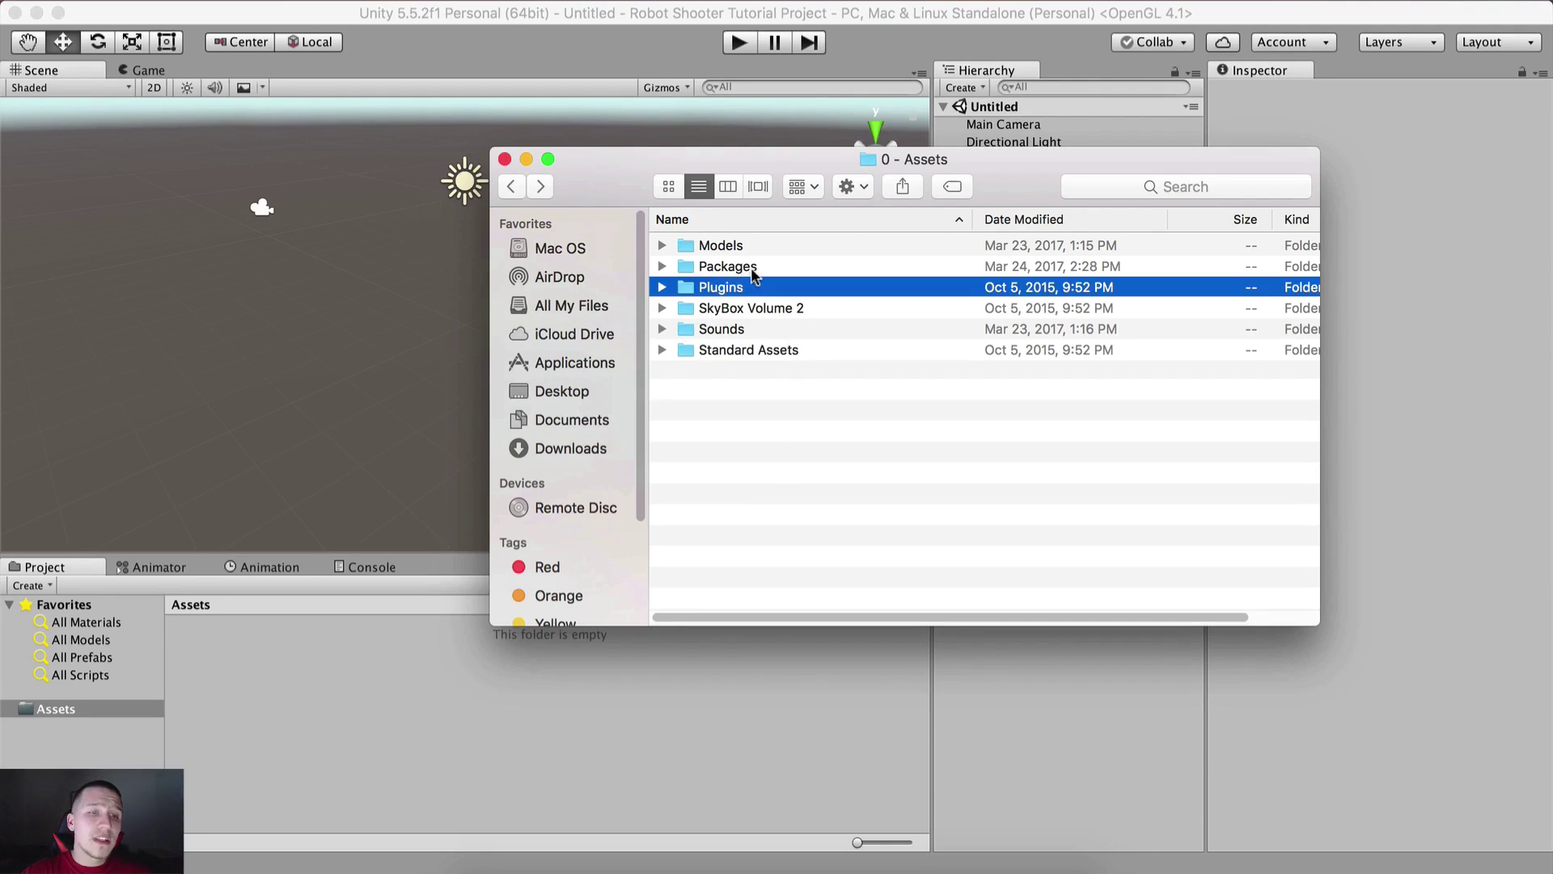
left_click(728, 266)
double_click(718, 267)
left_click(699, 247)
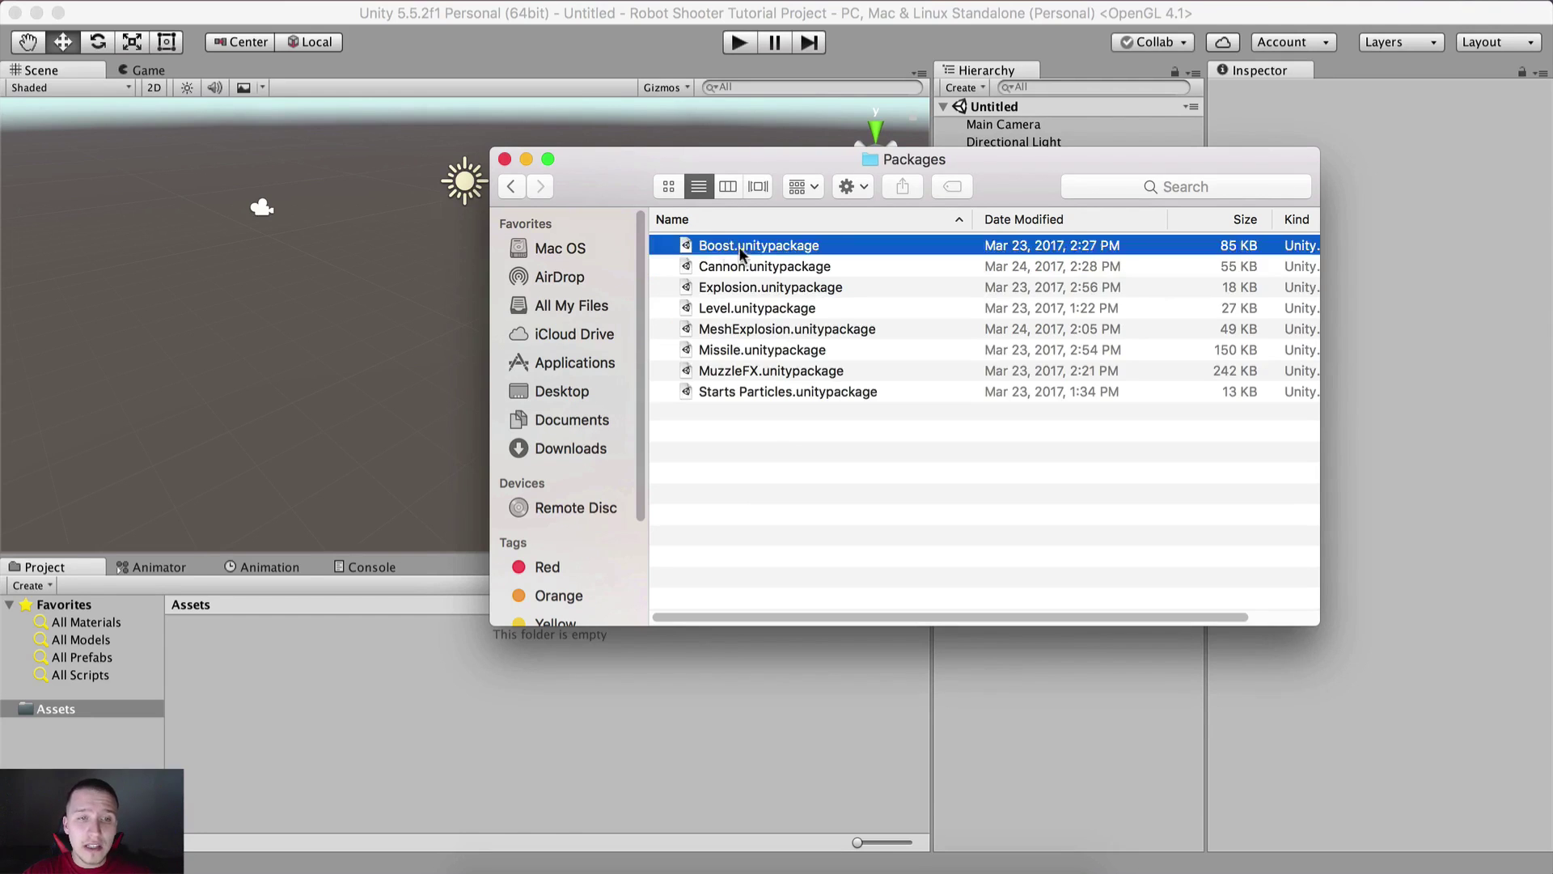
left_click(804, 286)
left_click(783, 327)
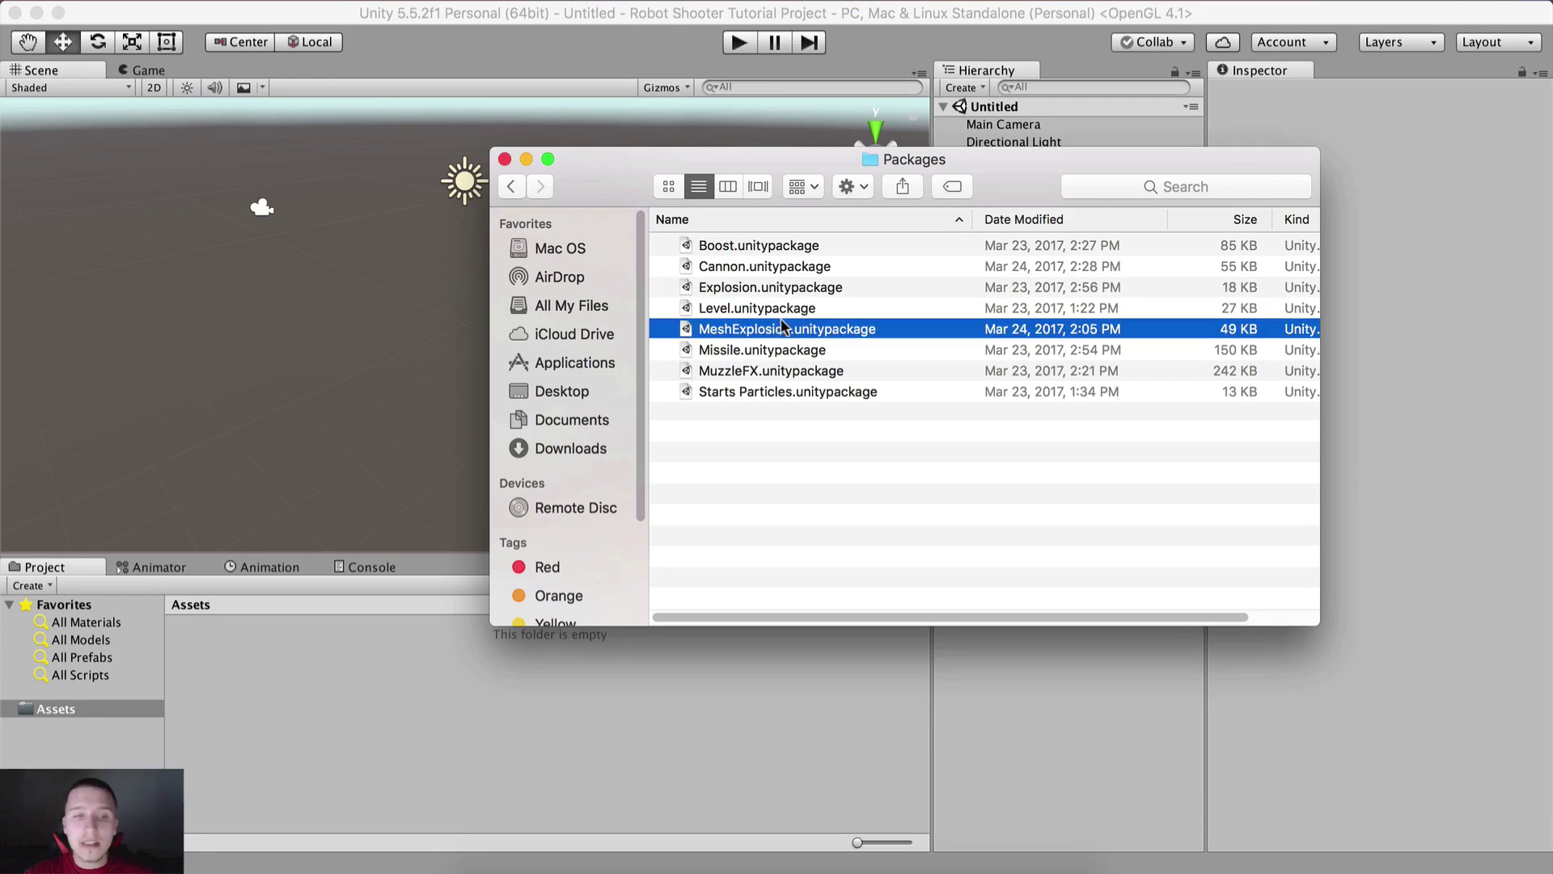
left_click(761, 371)
right_click(233, 675)
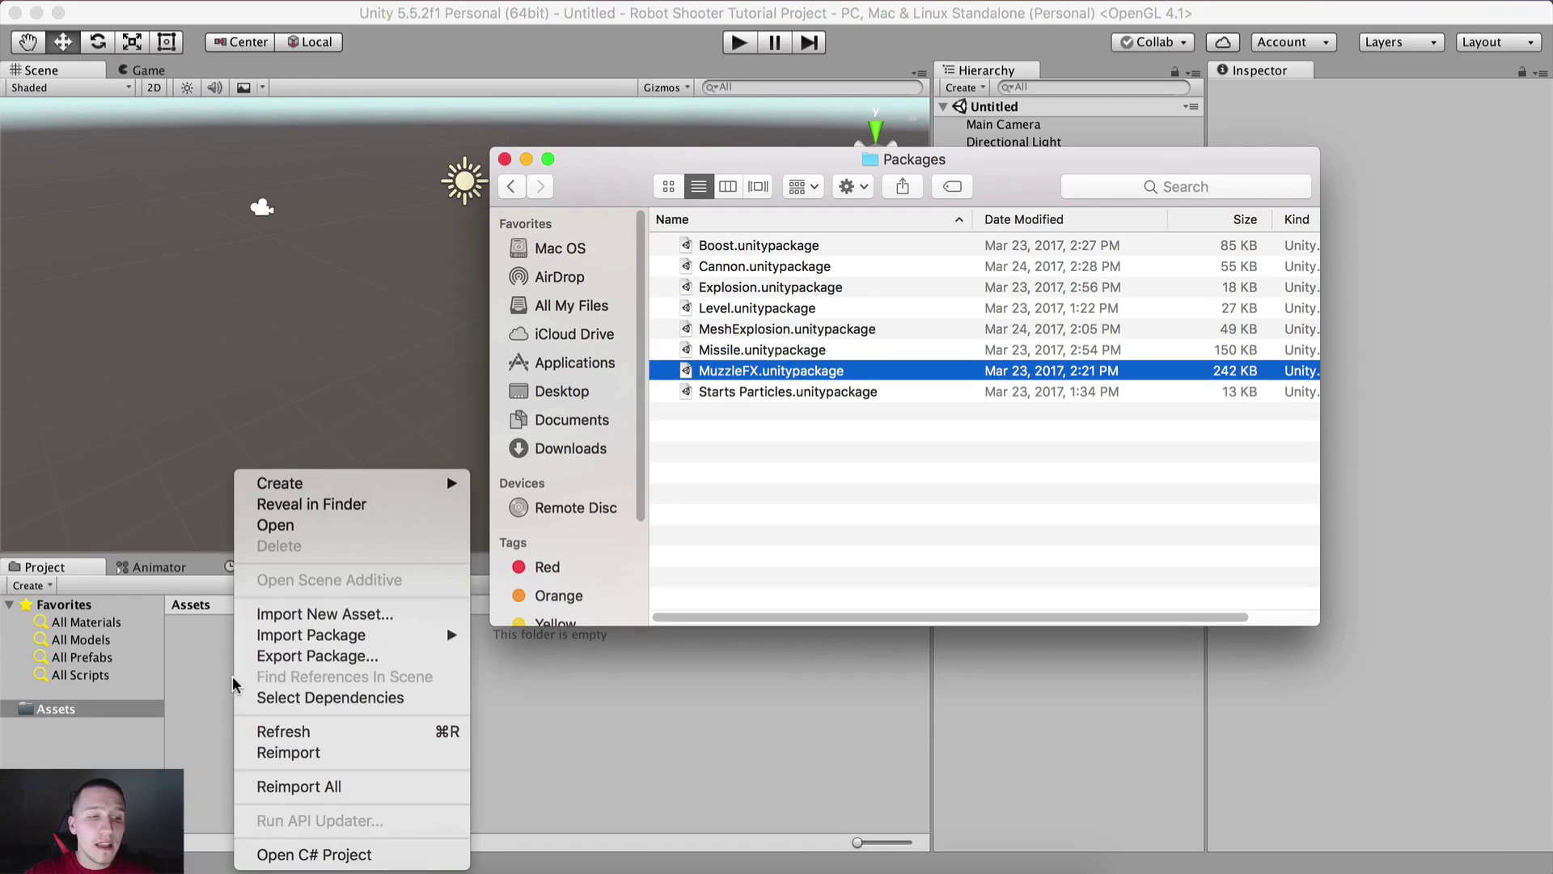
mouse_move(338, 644)
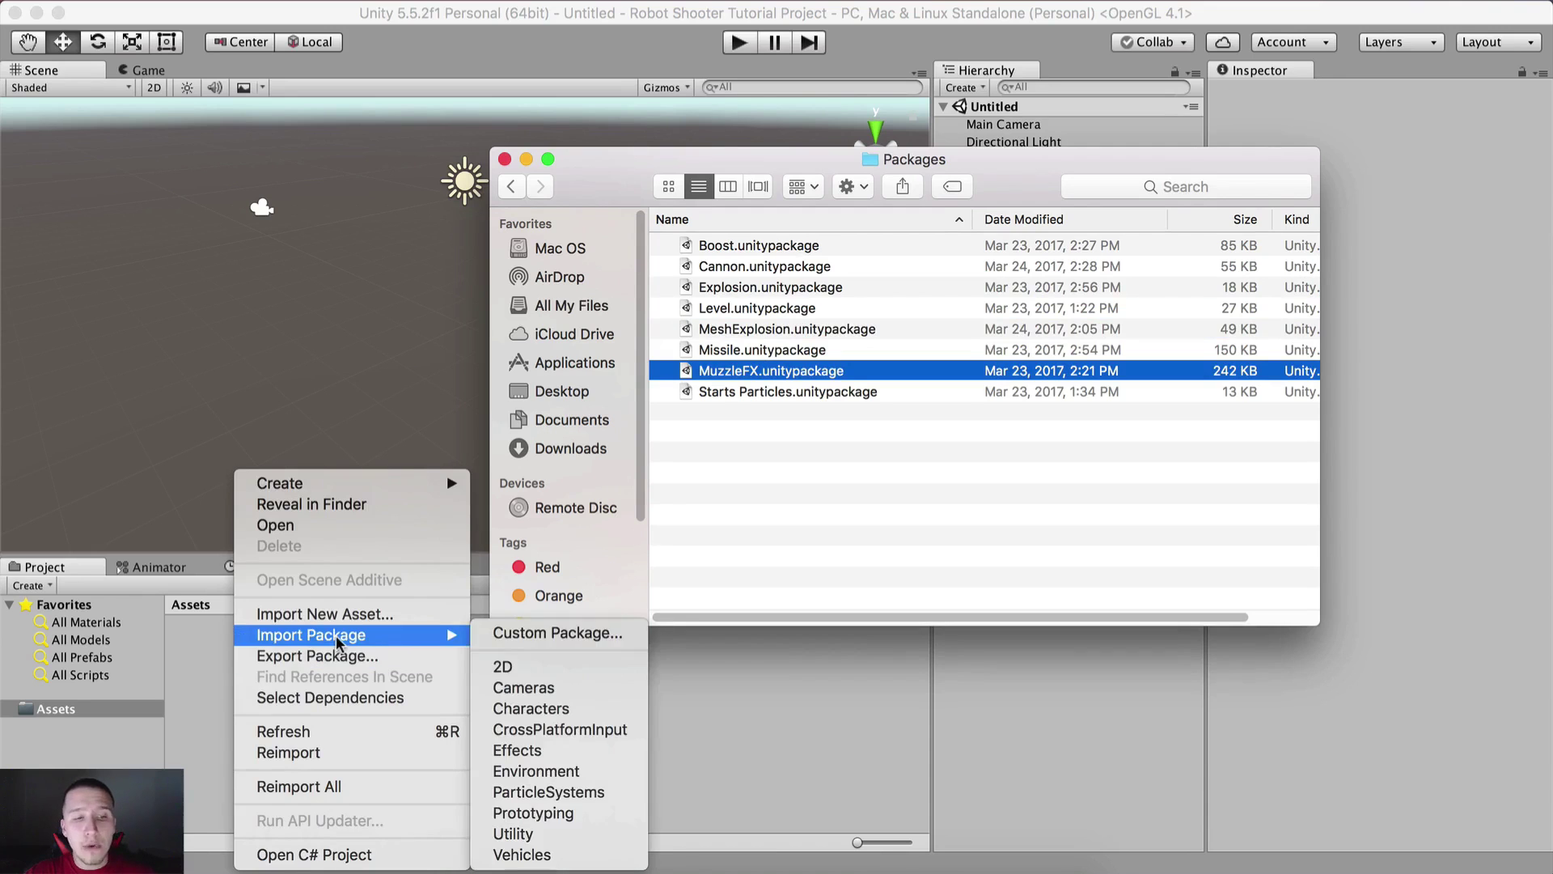
left_click(527, 642)
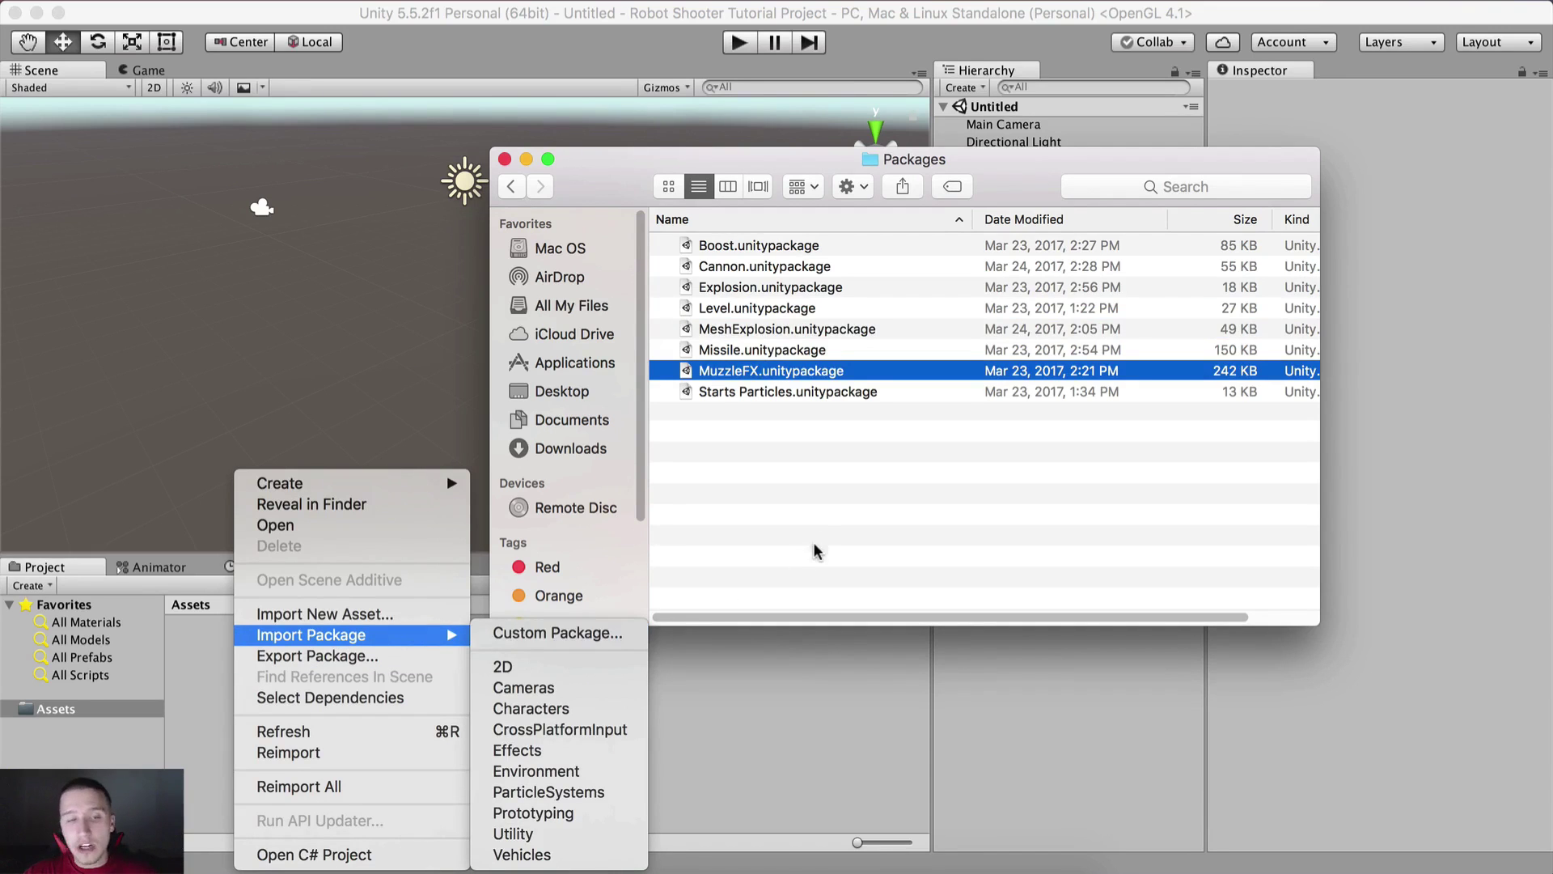
Import the Models, Plugins, SkyBox Volume 2, Sounds and Standard Assets folders from 0 - Assets into the Unity project's Assets, leaving out Packages
left_click(511, 187)
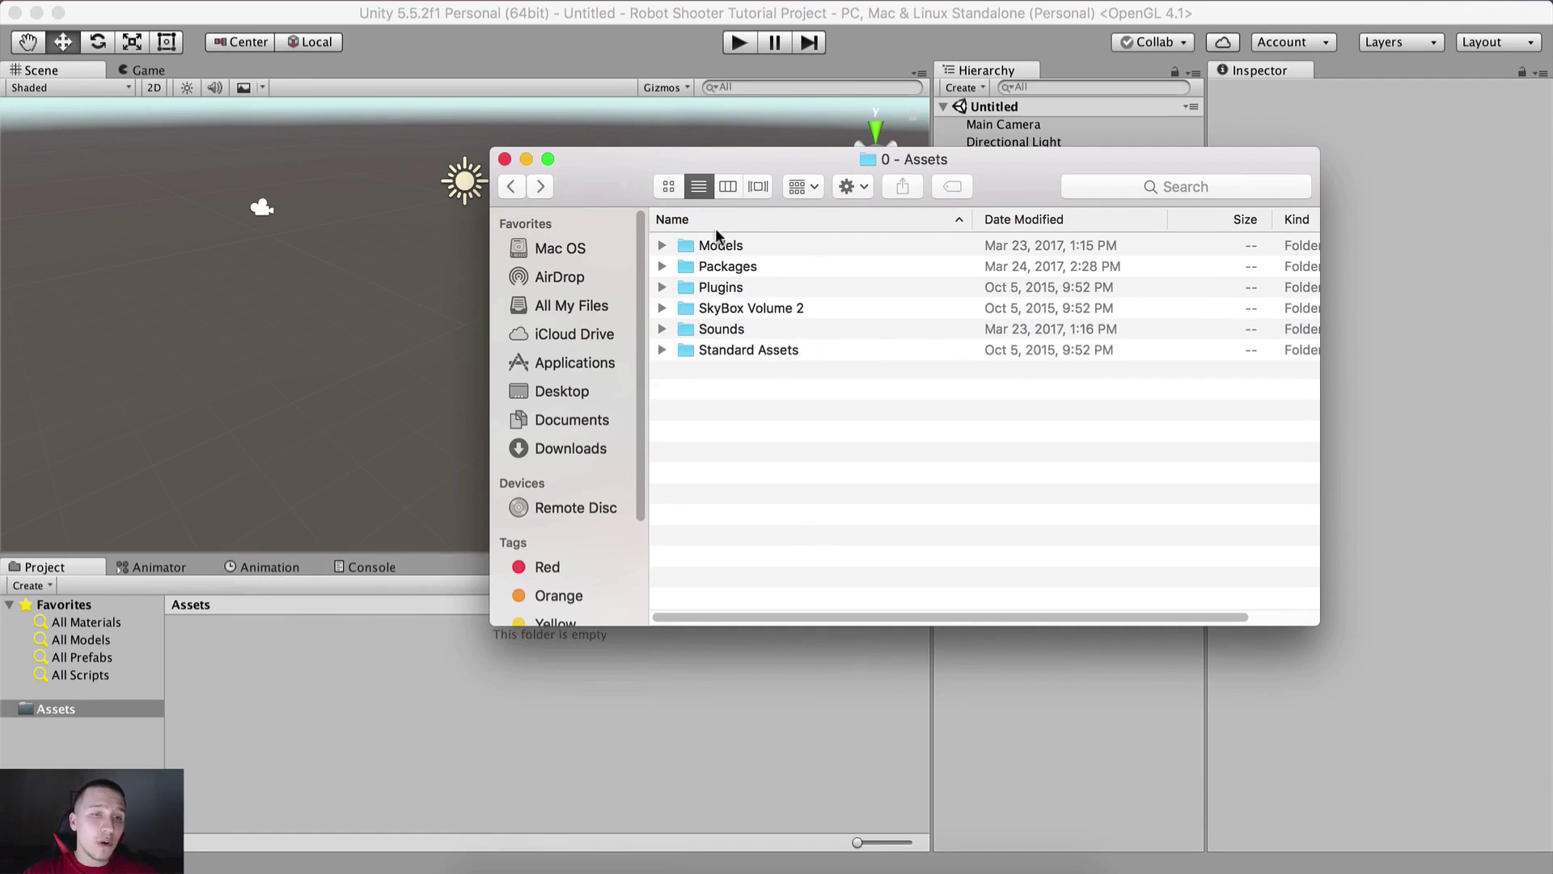
left_click(720, 245)
left_click(791, 354, "shift")
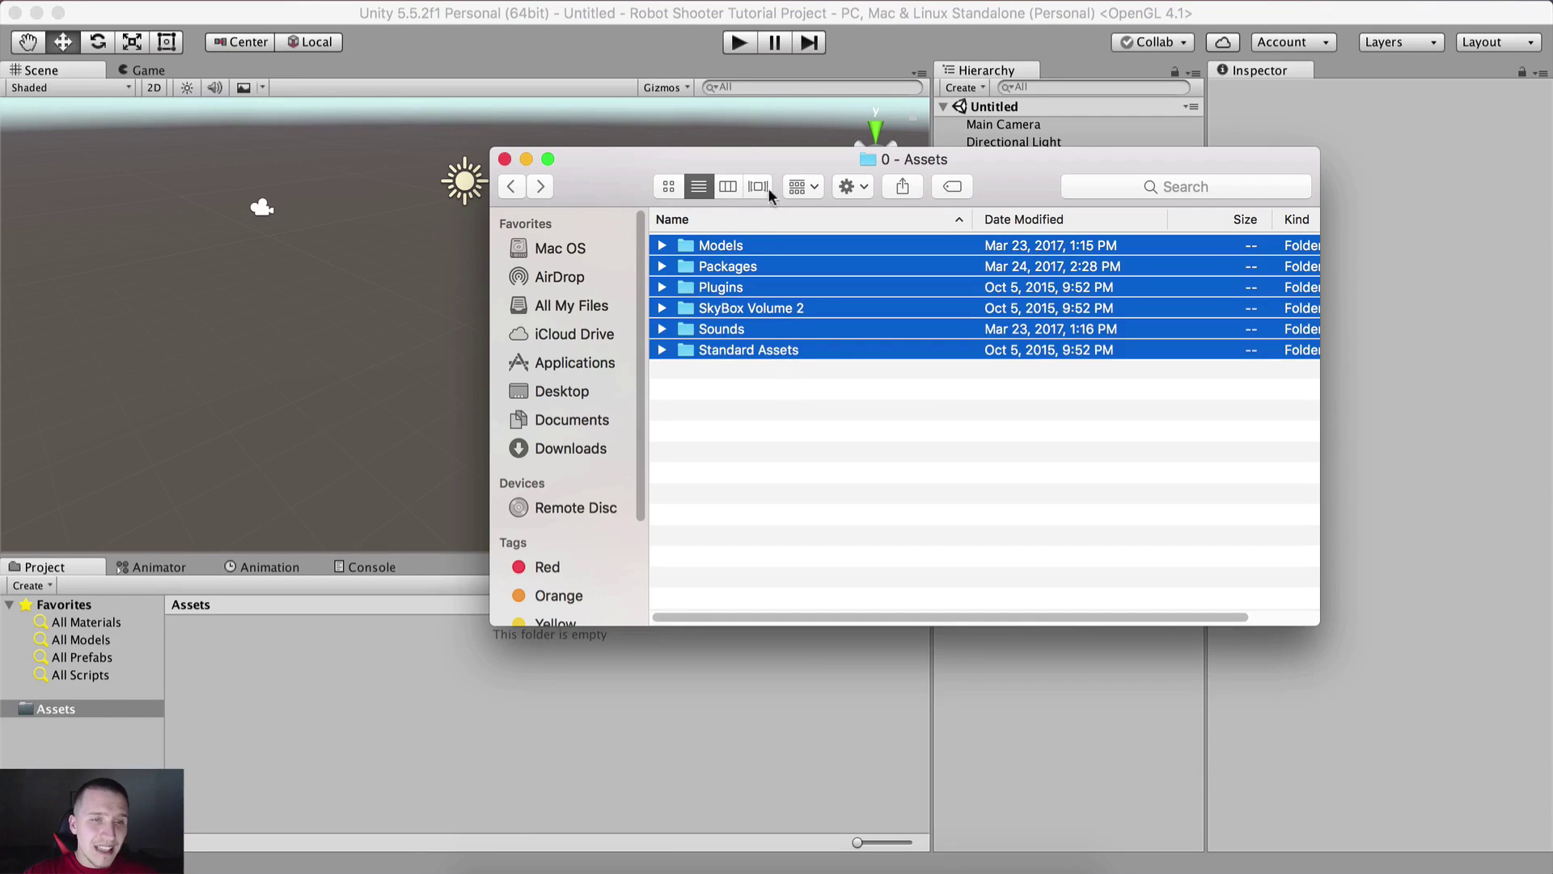
left_click(712, 267, "super")
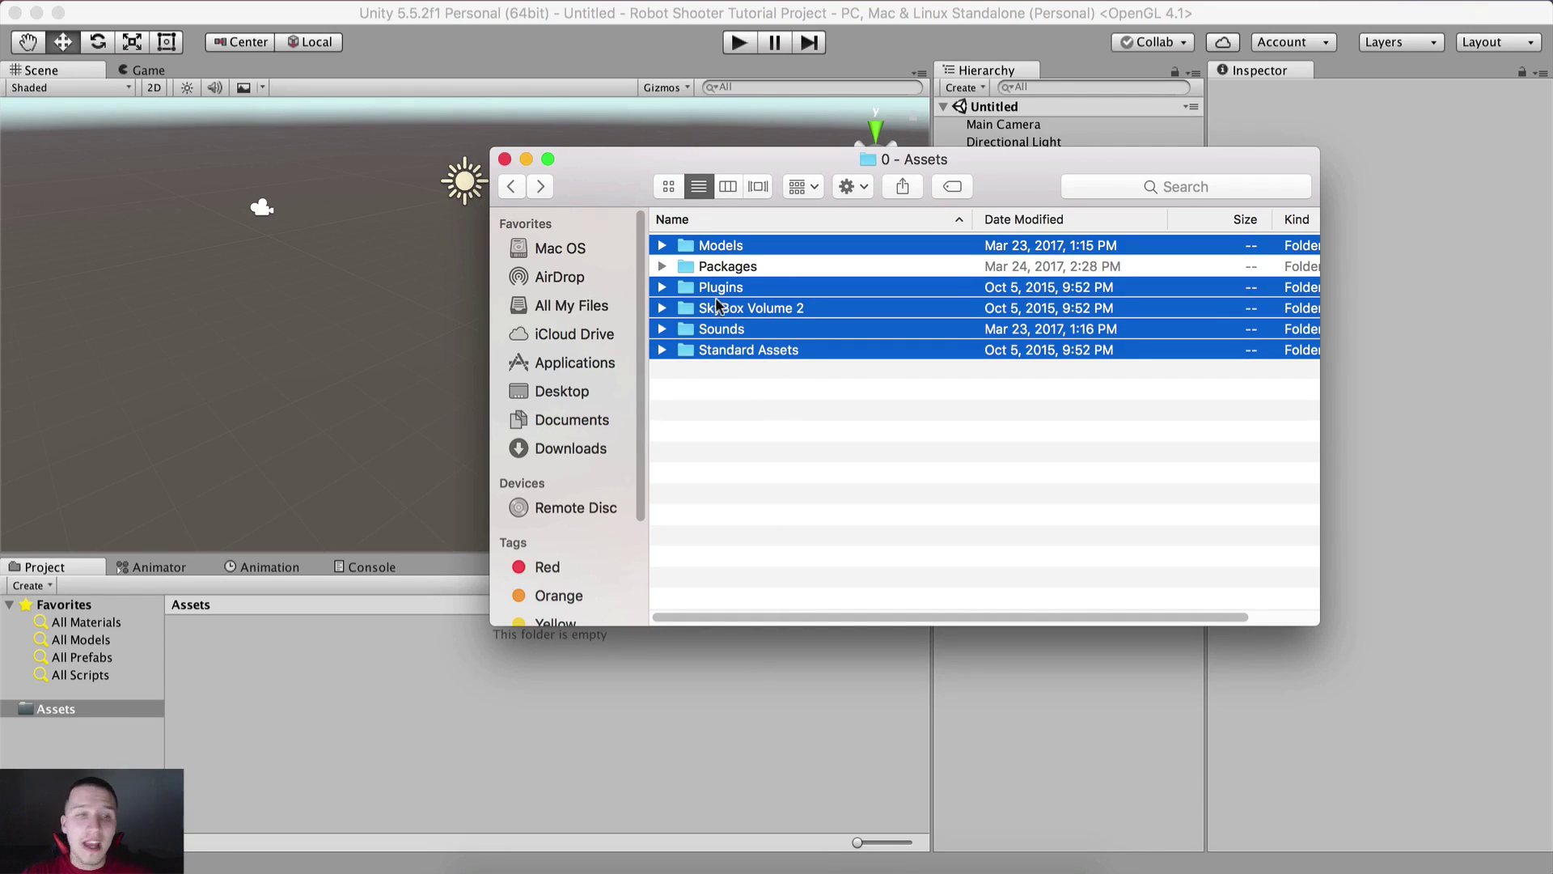
left_click_drag(681, 249, 298, 696)
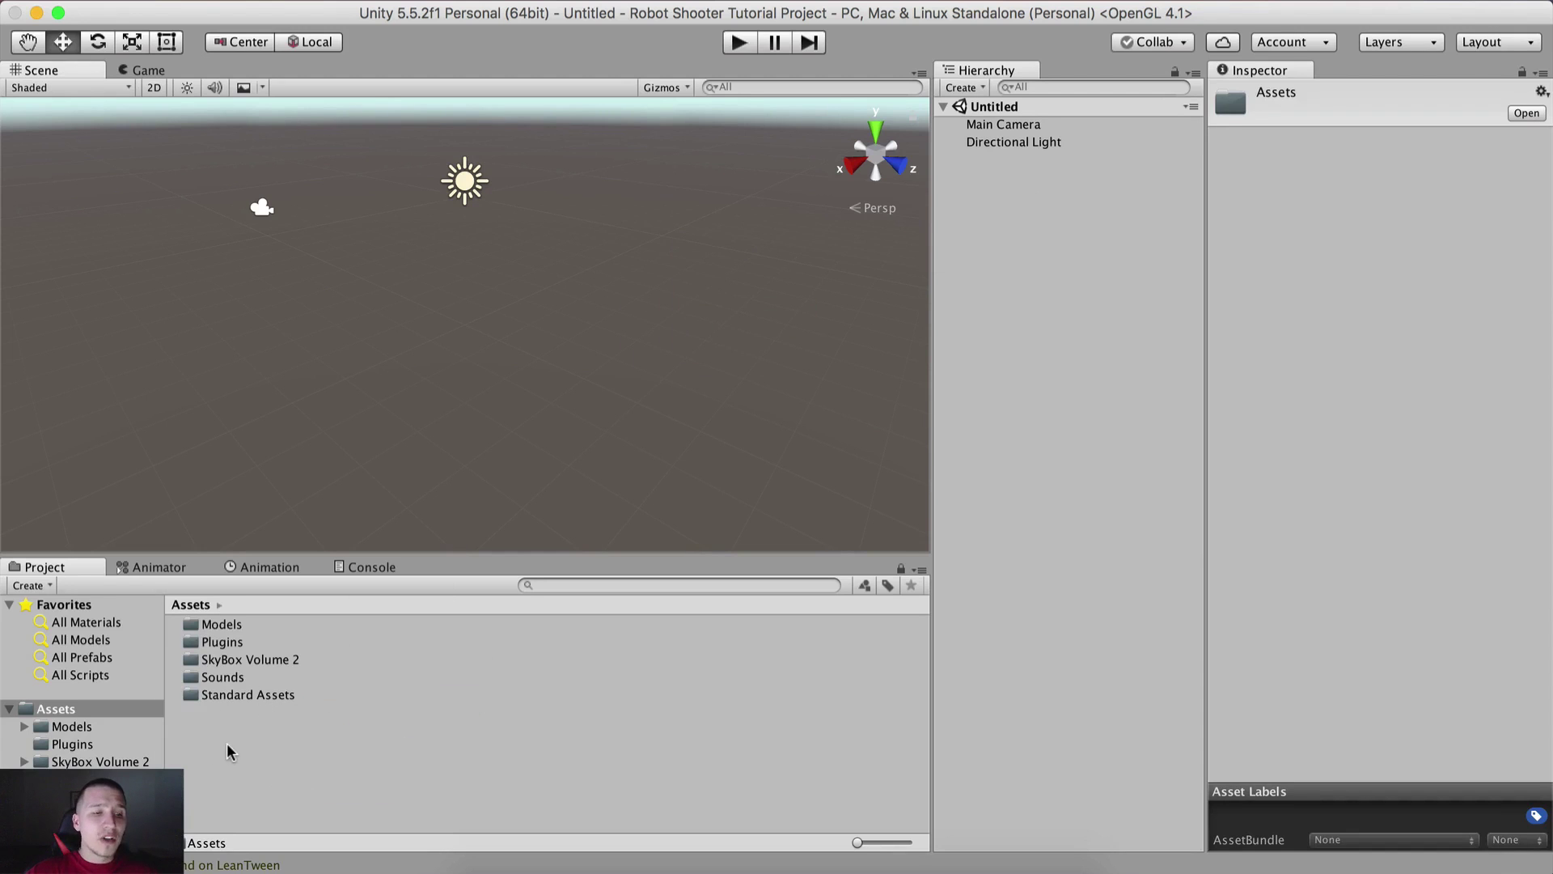
Create a folder named Scenes in the project's Assets folder
right_click_drag(383, 275, 415, 213)
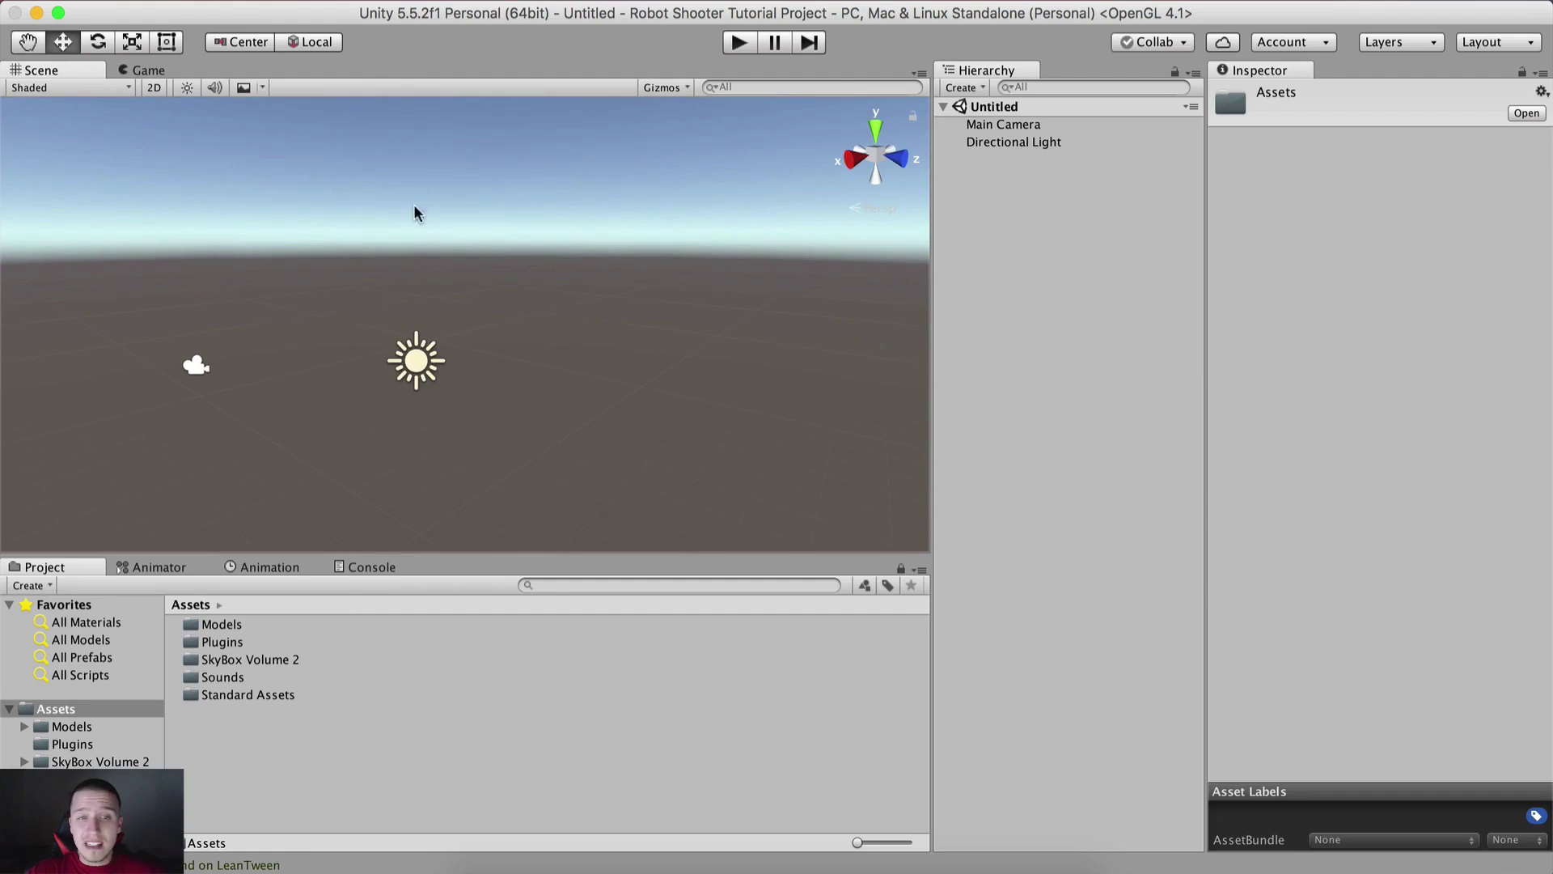
right_click(233, 747)
mouse_move(320, 485)
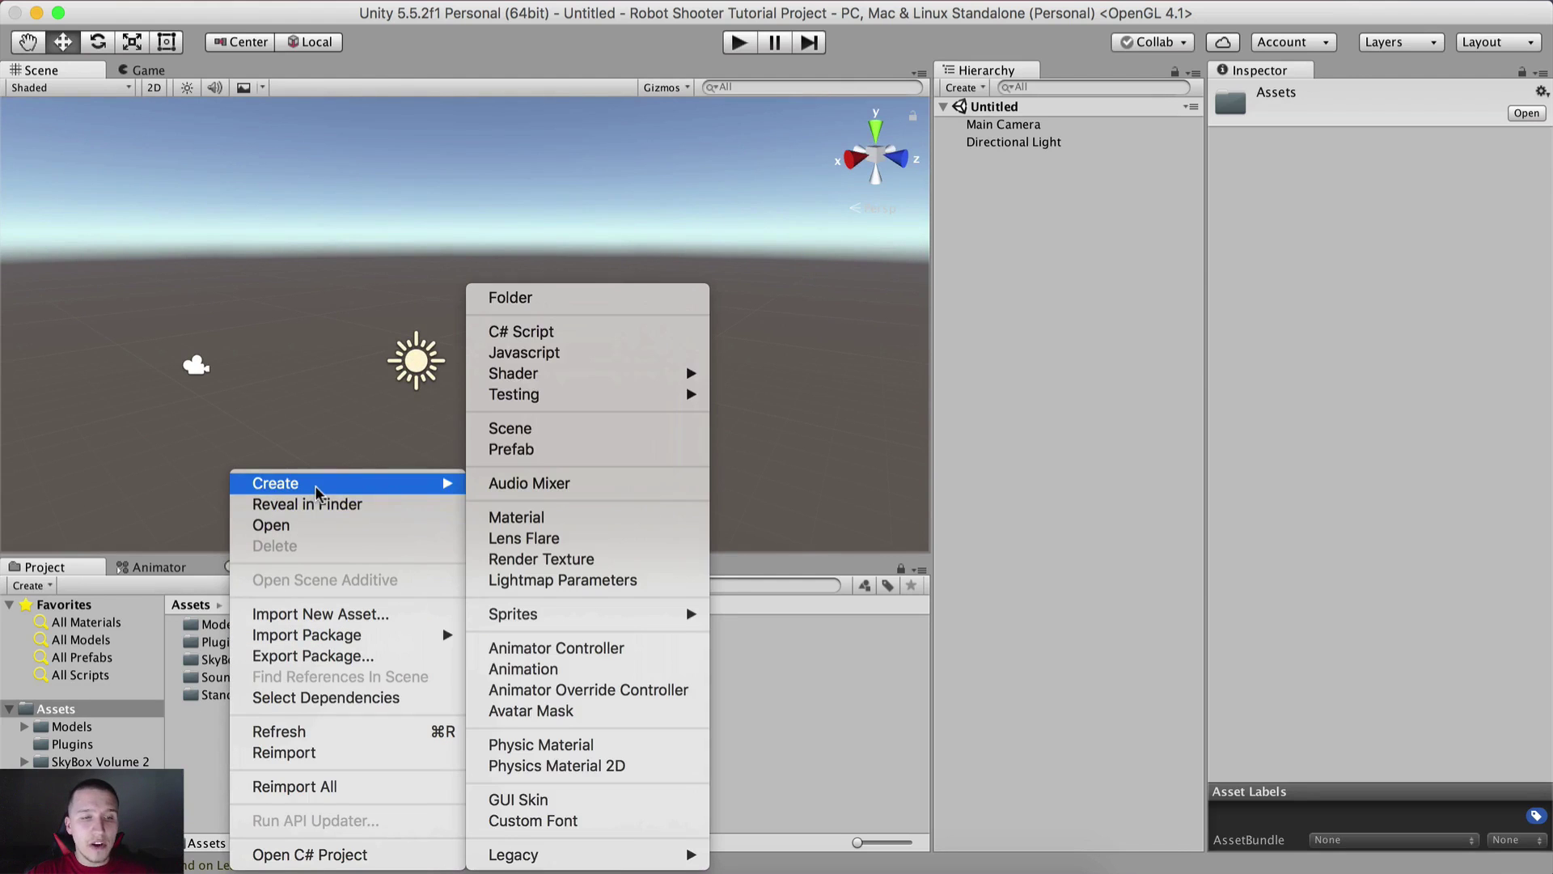
left_click(571, 303)
type("Scenes")
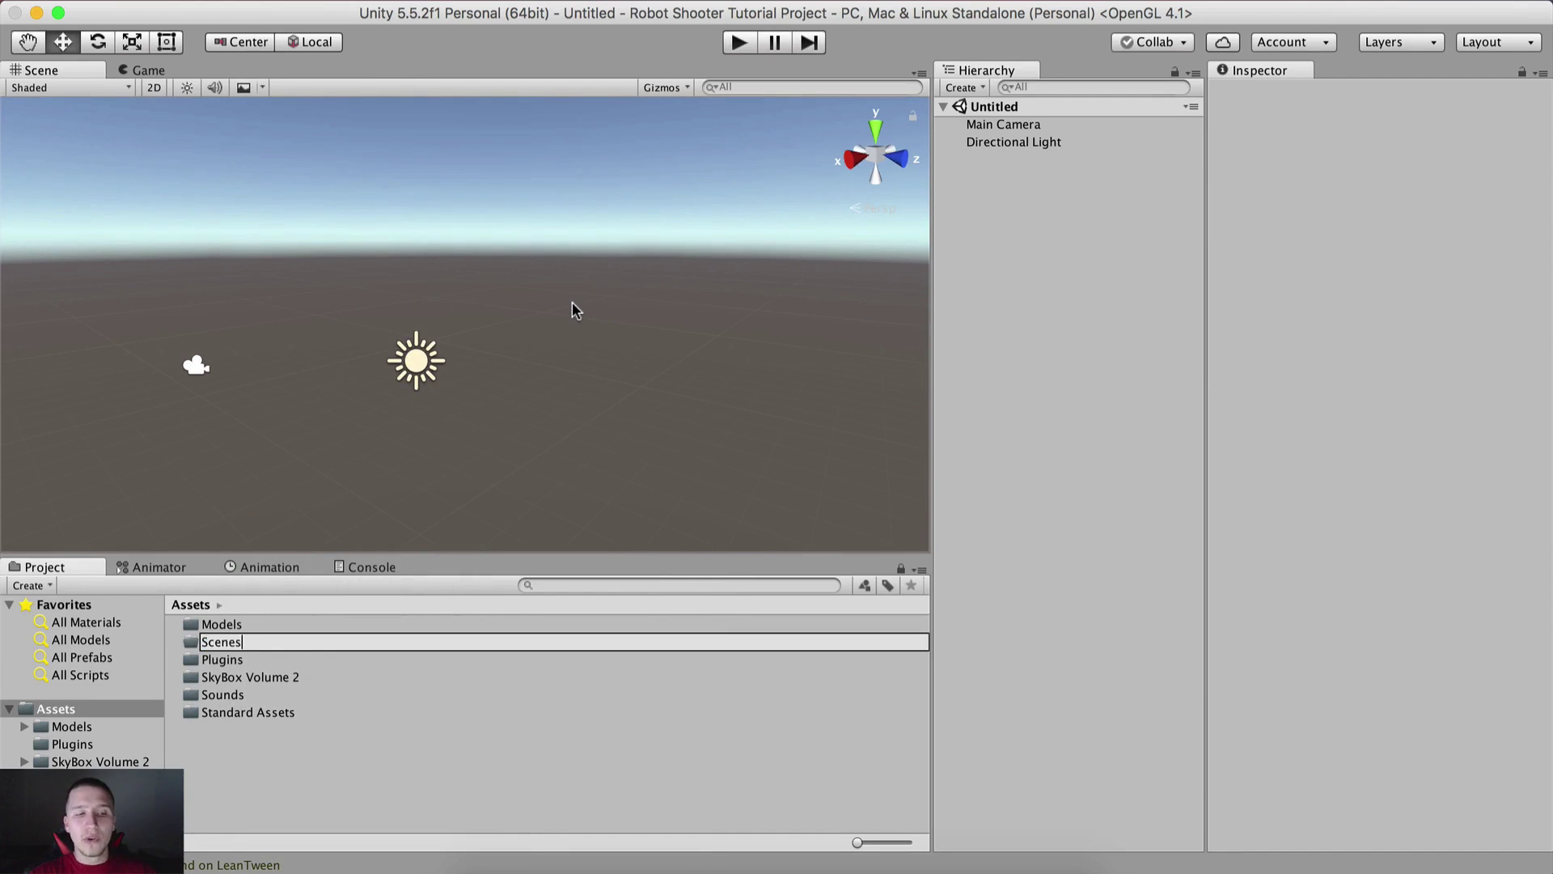
key("Return")
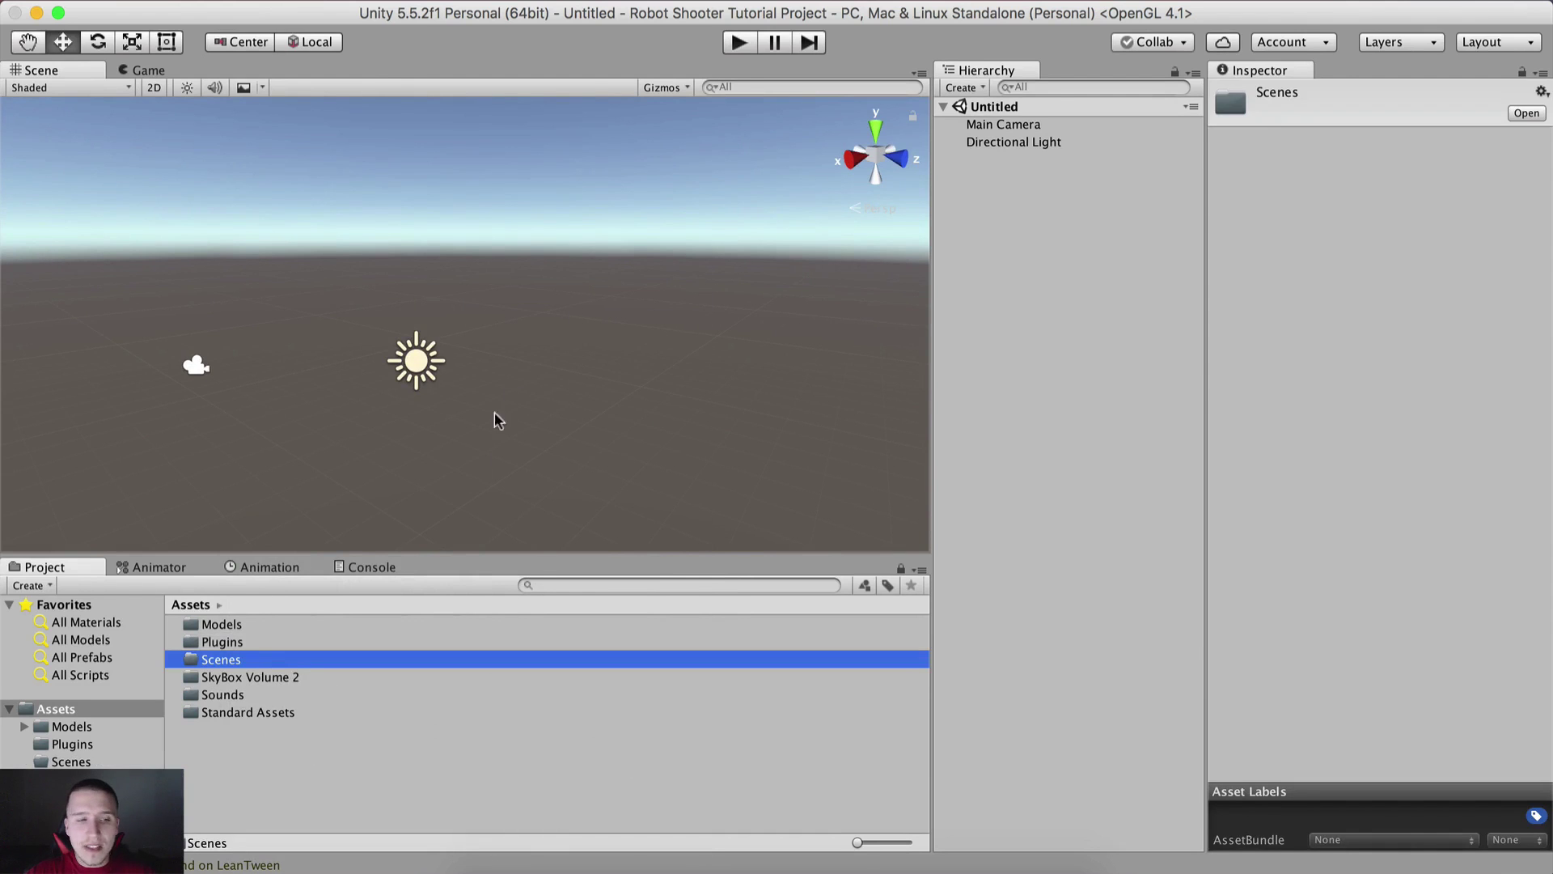
Save the current scene as Gameplay inside the project's Scenes folder
double_click(233, 660)
key("super+s")
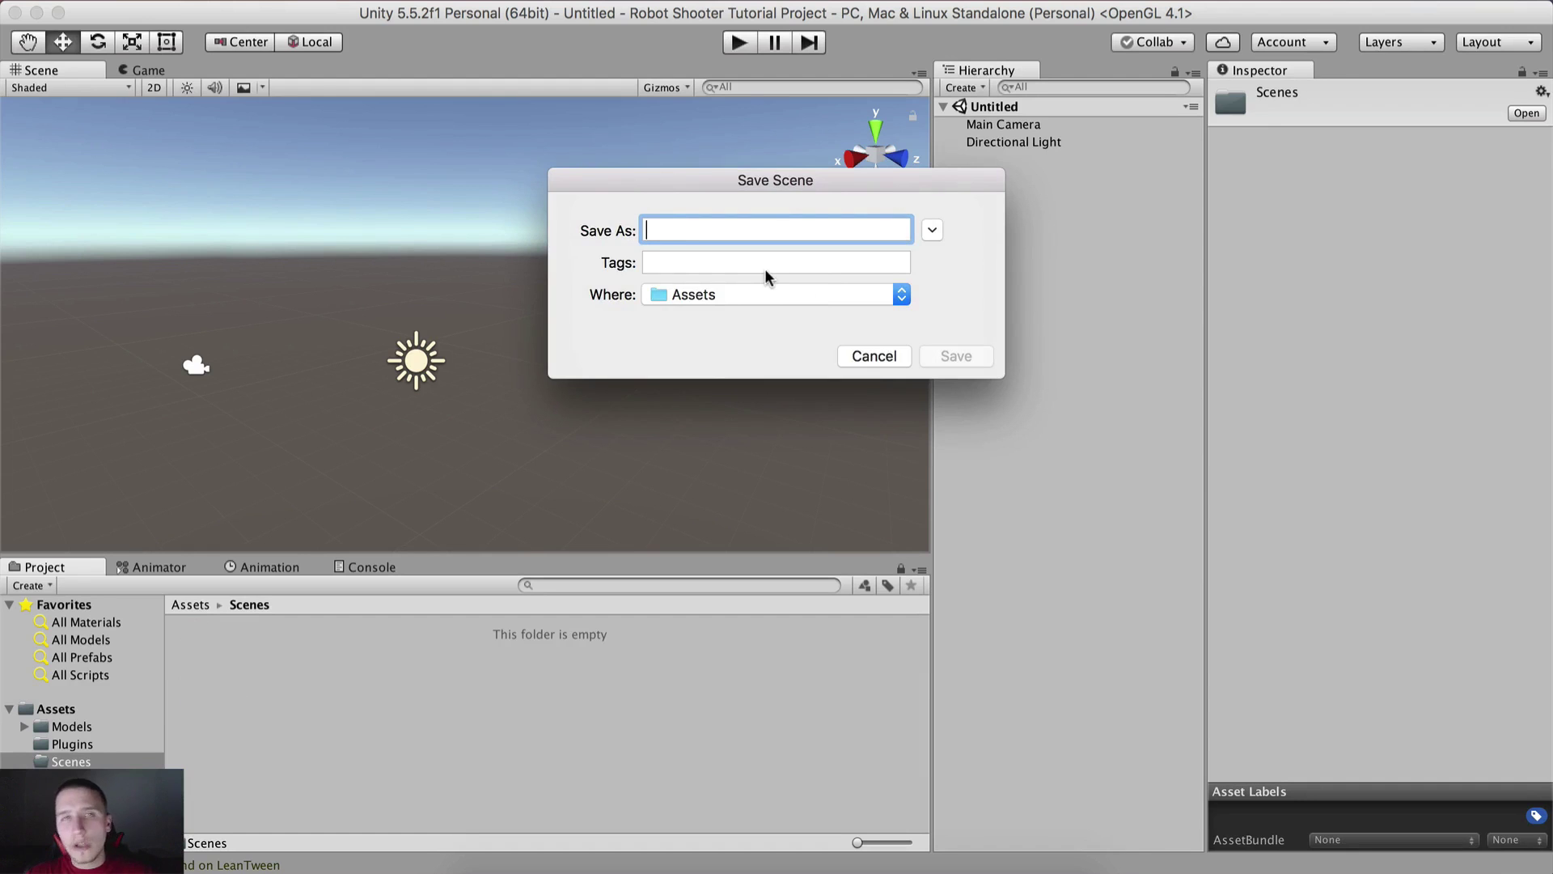
left_click(186, 2)
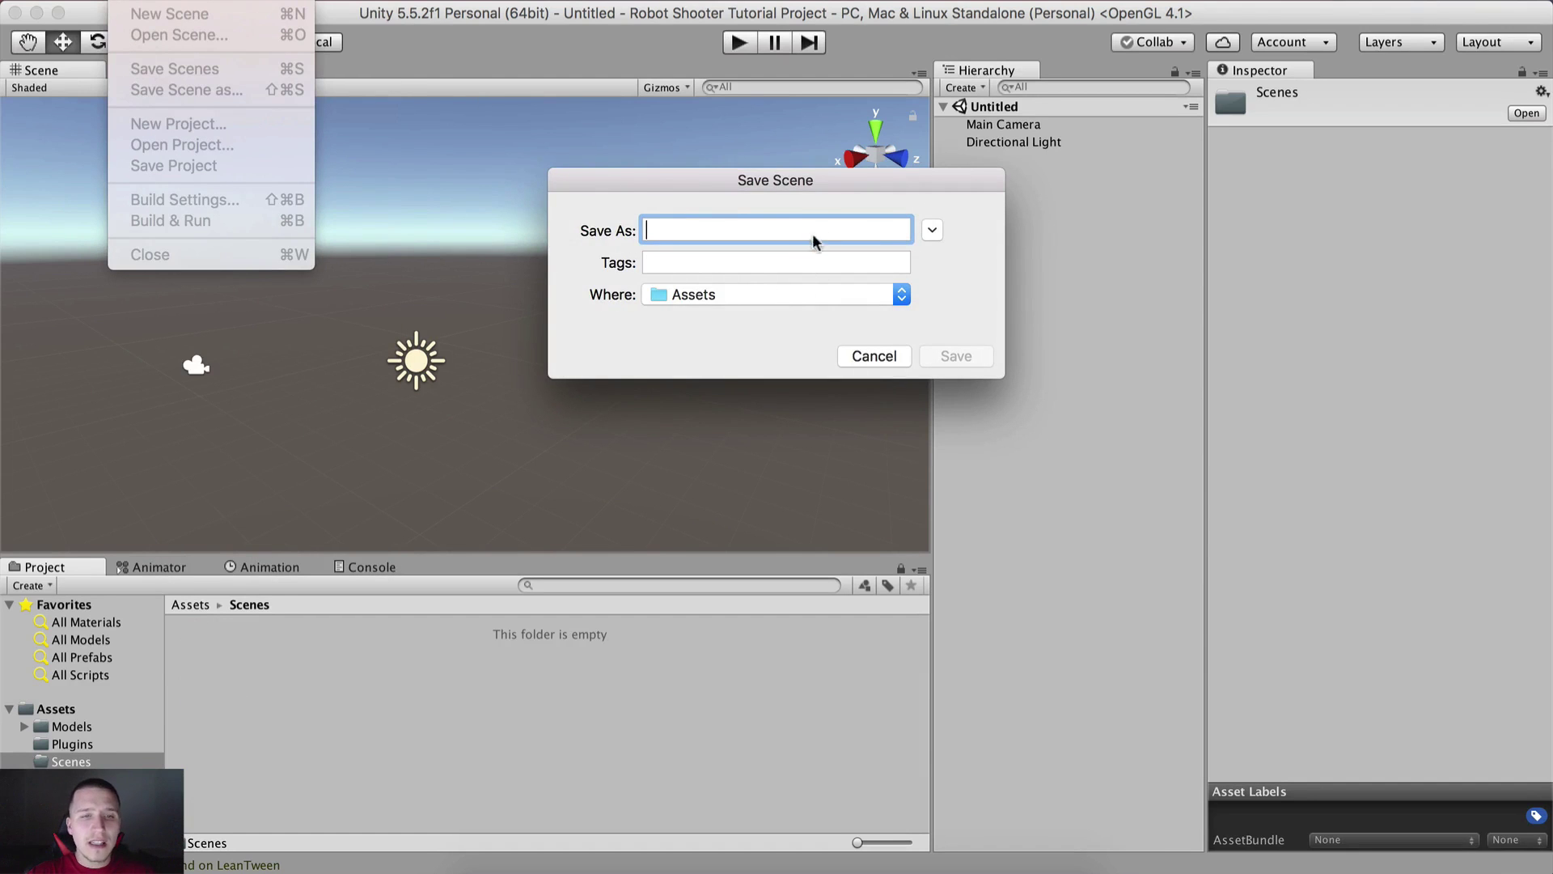
left_click(933, 233)
left_click(931, 230)
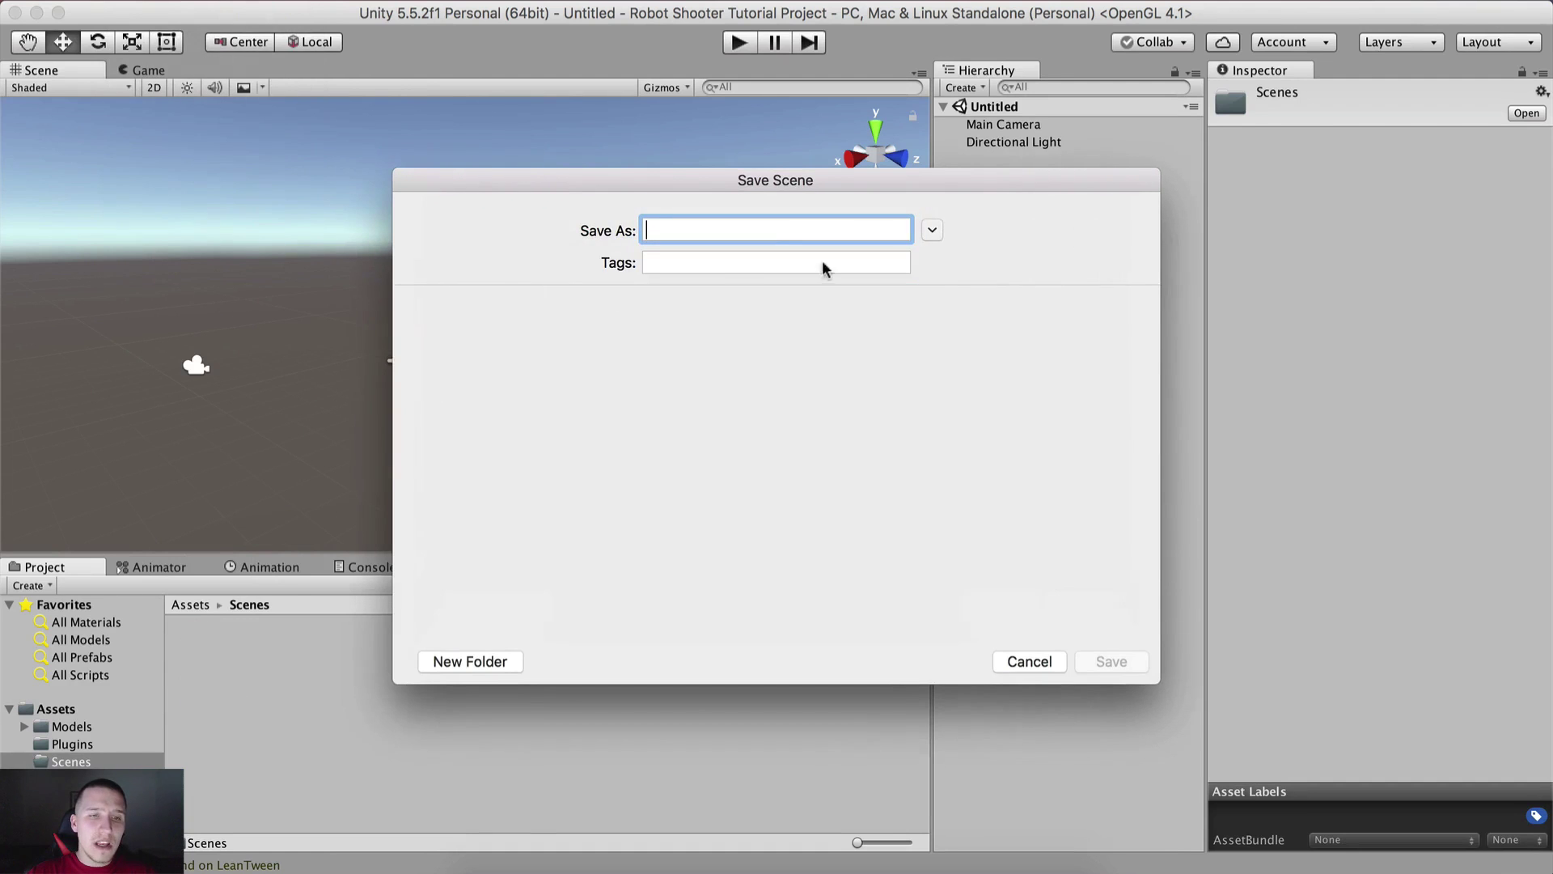
left_click(1045, 431)
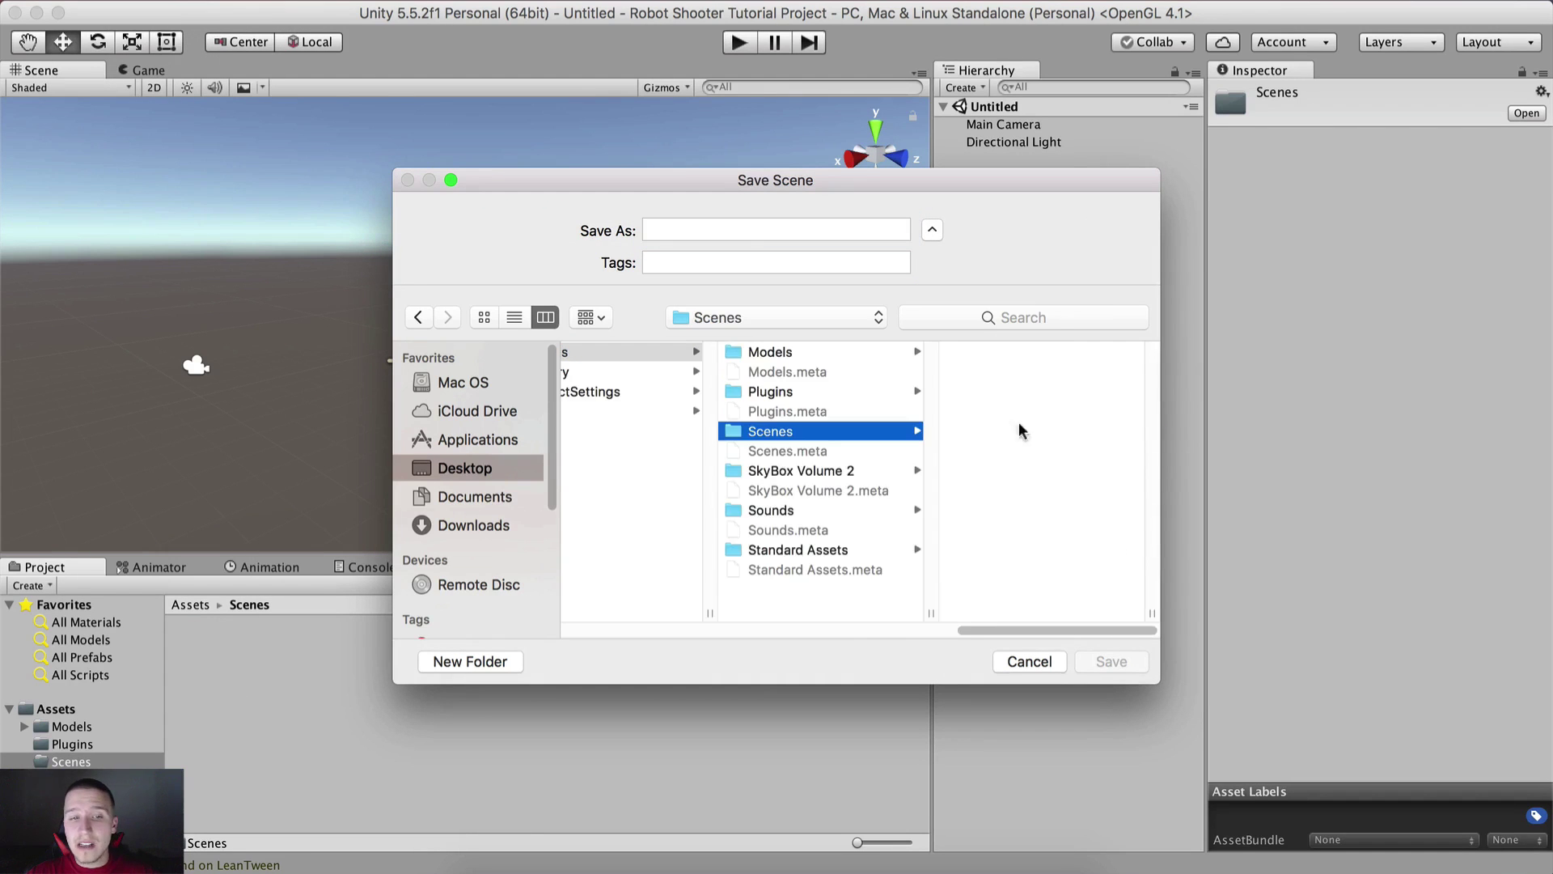
left_click(756, 231)
type("Gameplay")
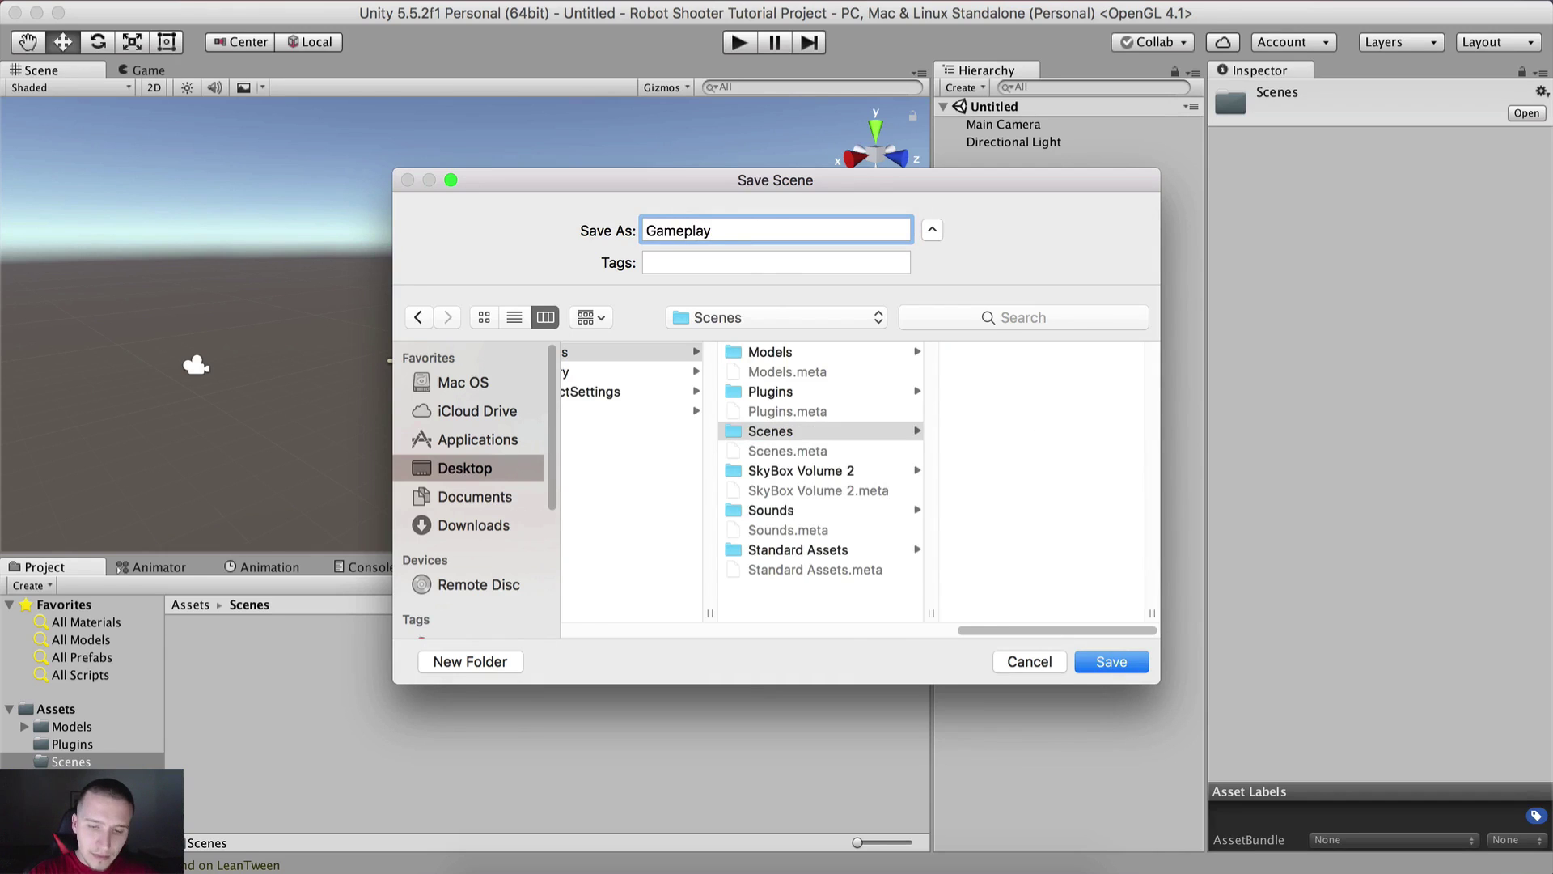
key("Return")
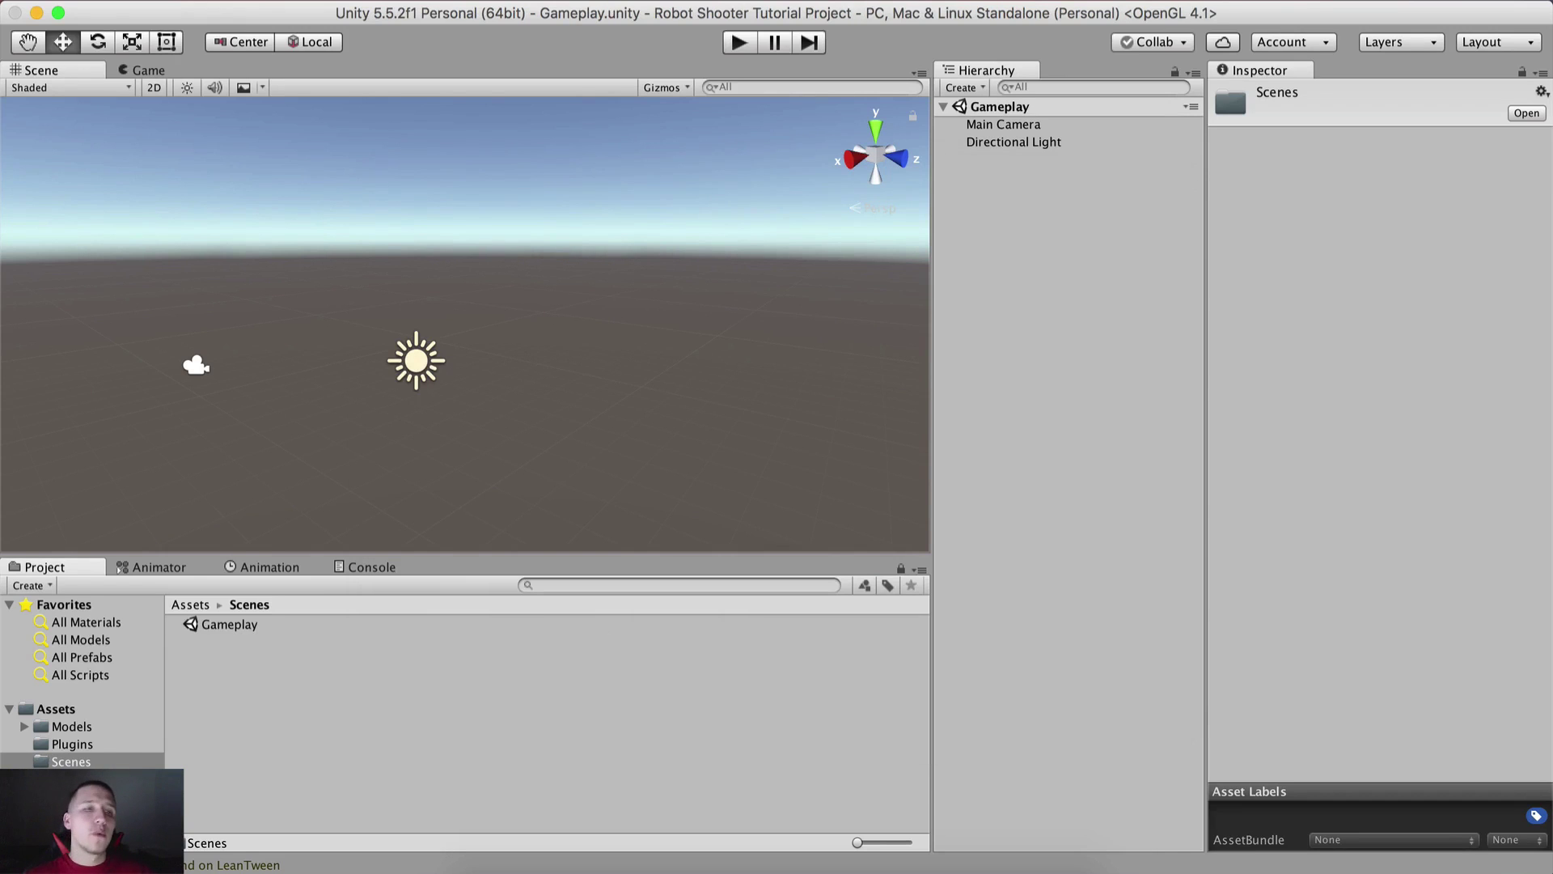
Create a folder named Prefabs in the project's Assets folder
left_click(194, 607)
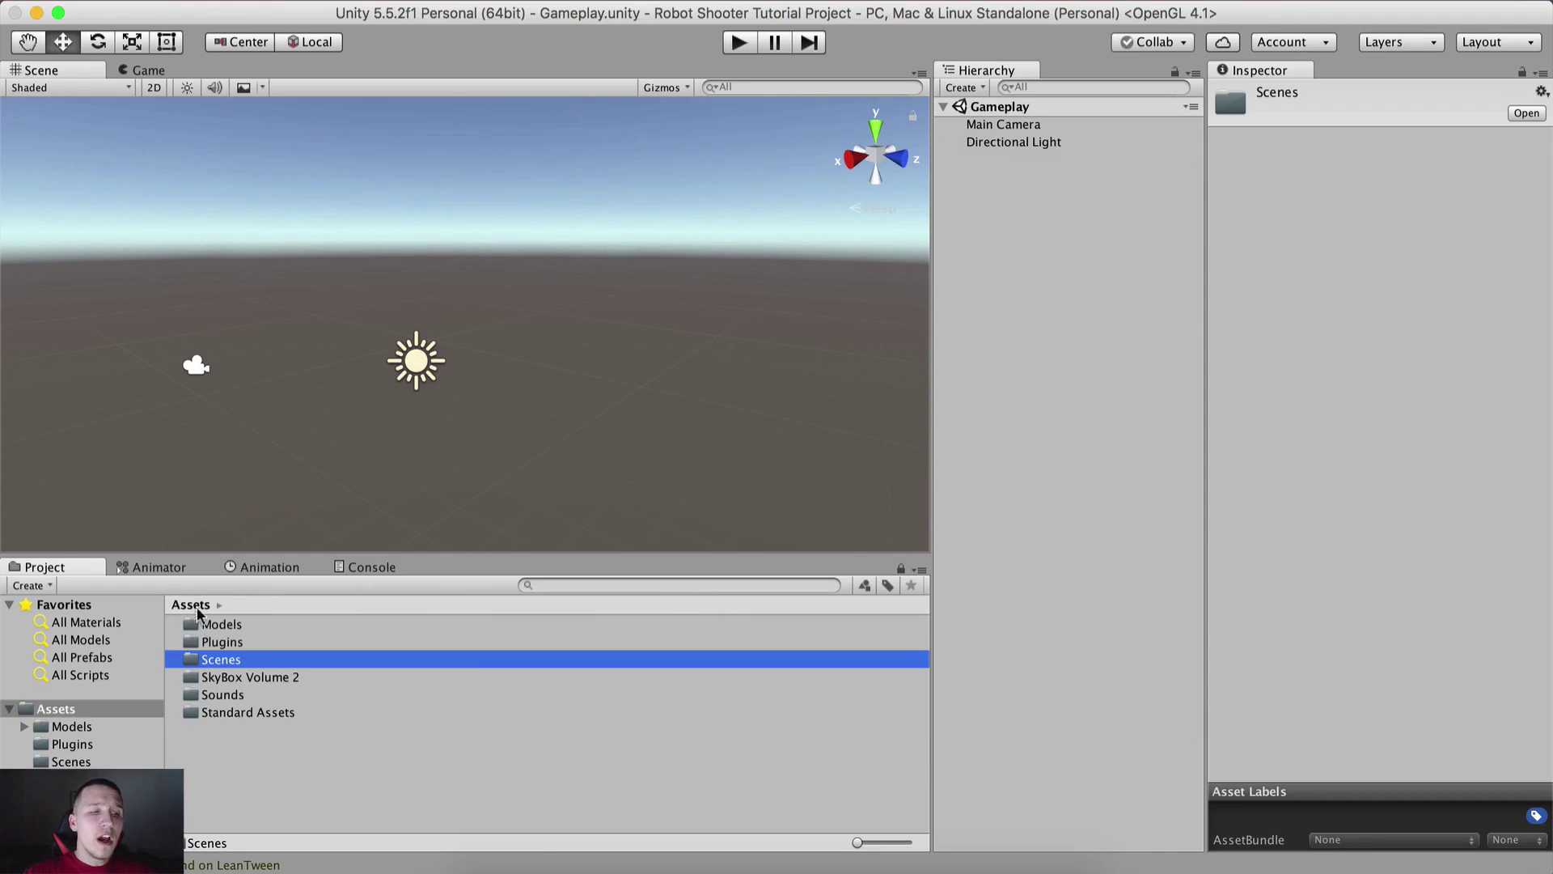
right_click(222, 761)
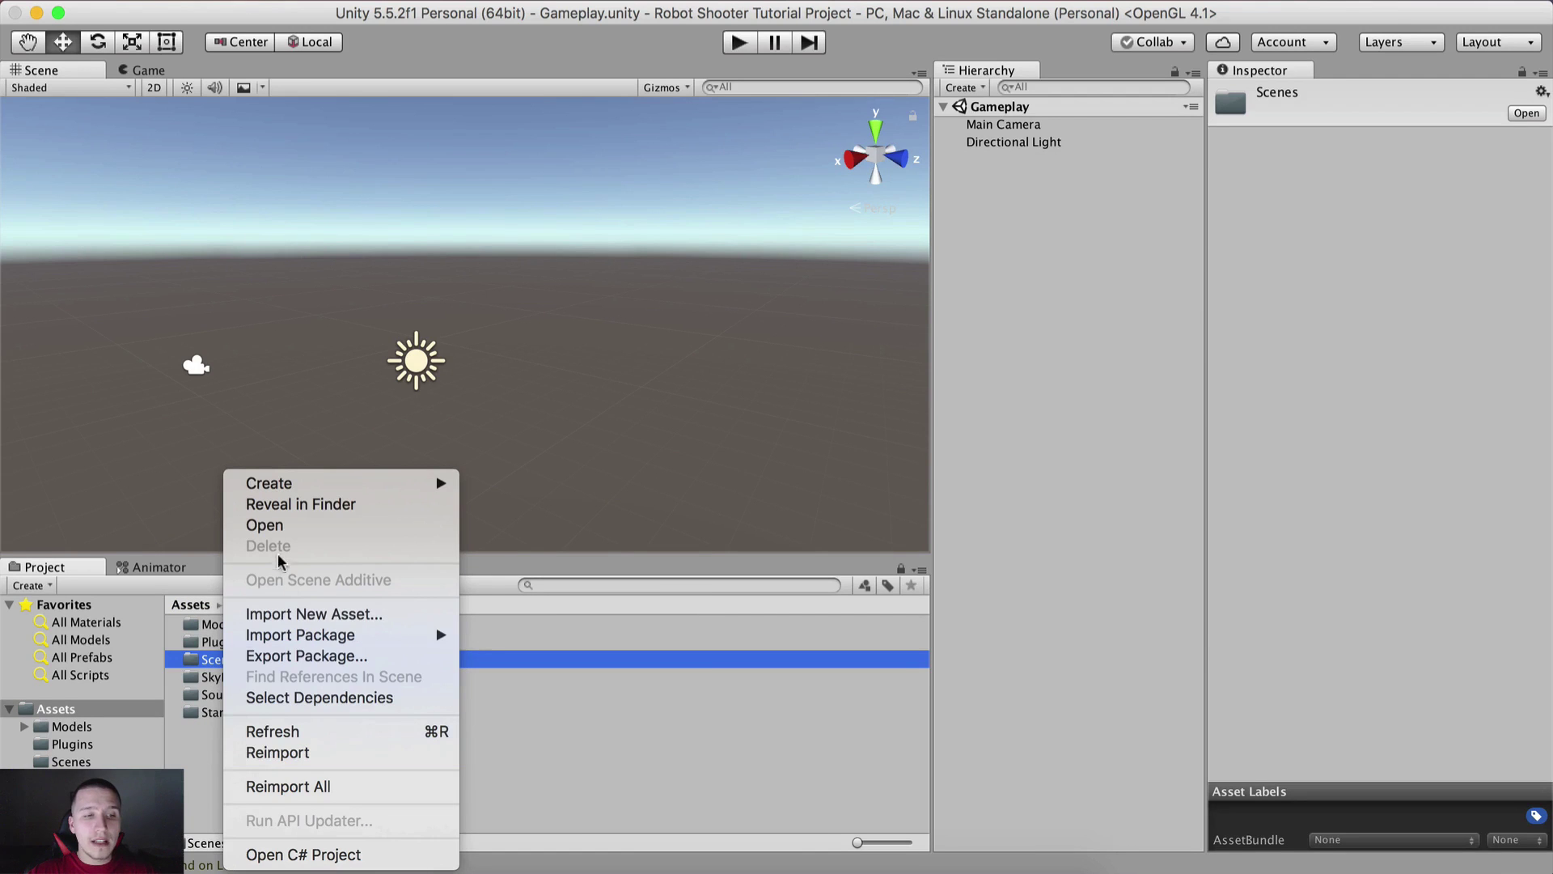
mouse_move(276, 485)
left_click(511, 299)
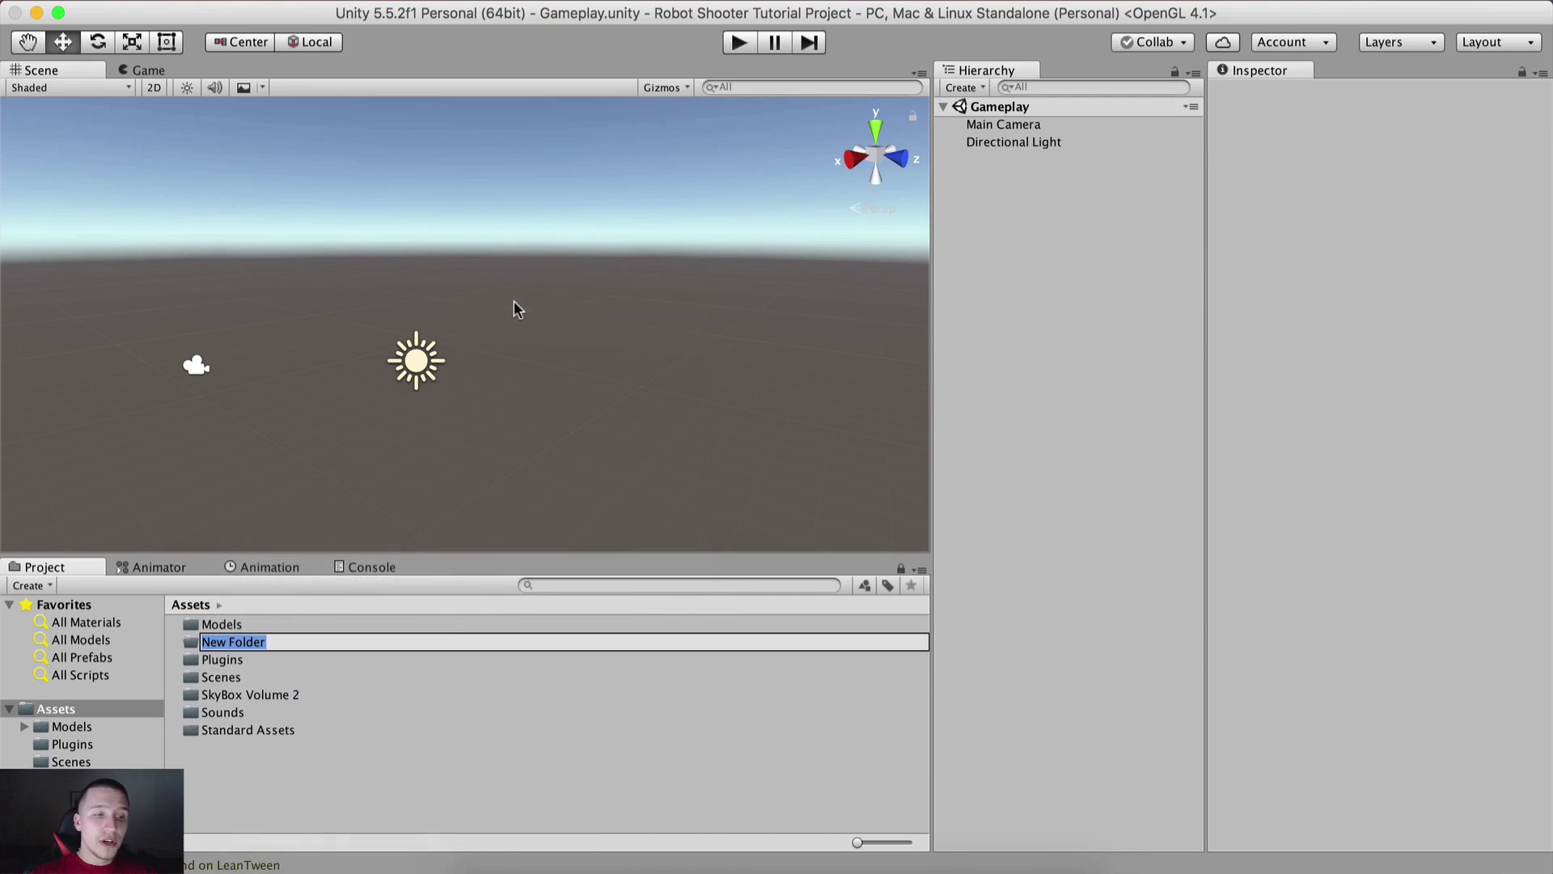
type("Prefabs")
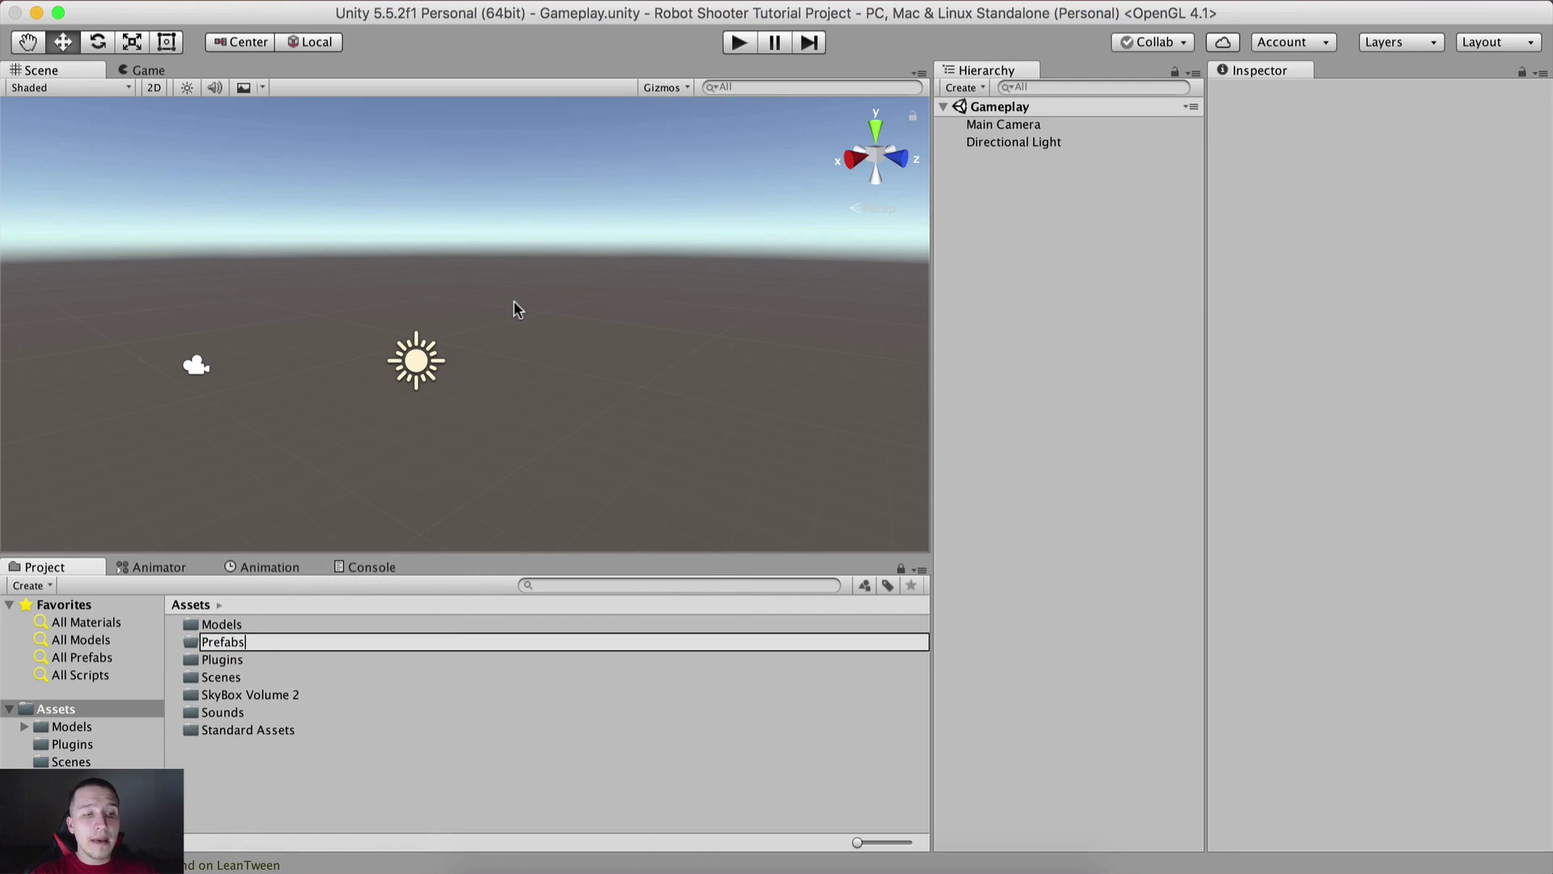
key("Return")
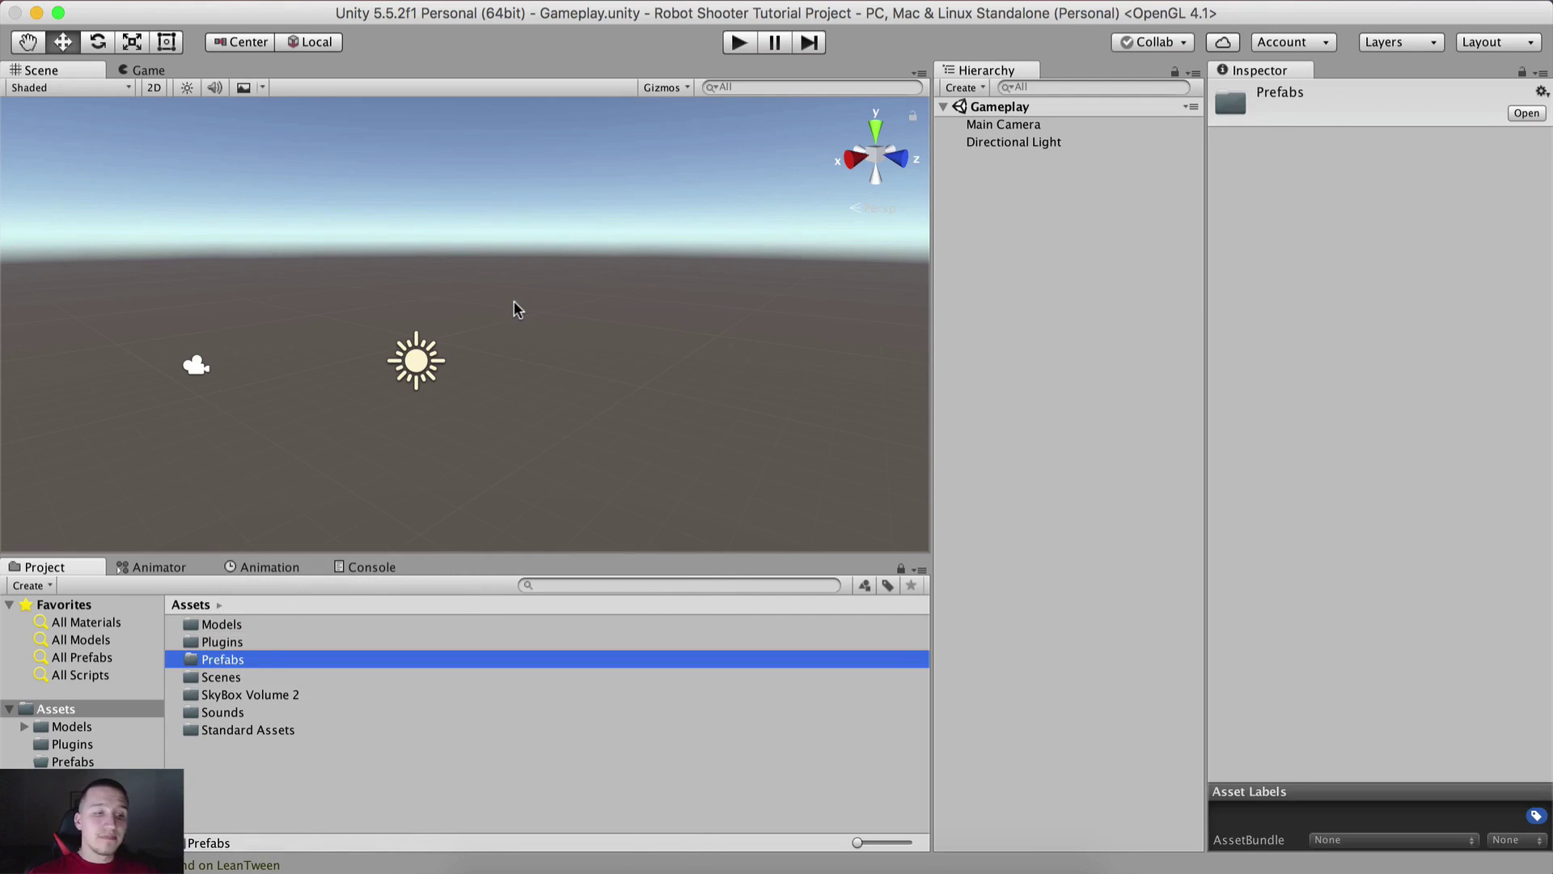
Open the Prefabs folder, switch to Finder and locate Level.unitypackage inside the Packages folder
double_click(246, 659)
left_click(502, 867)
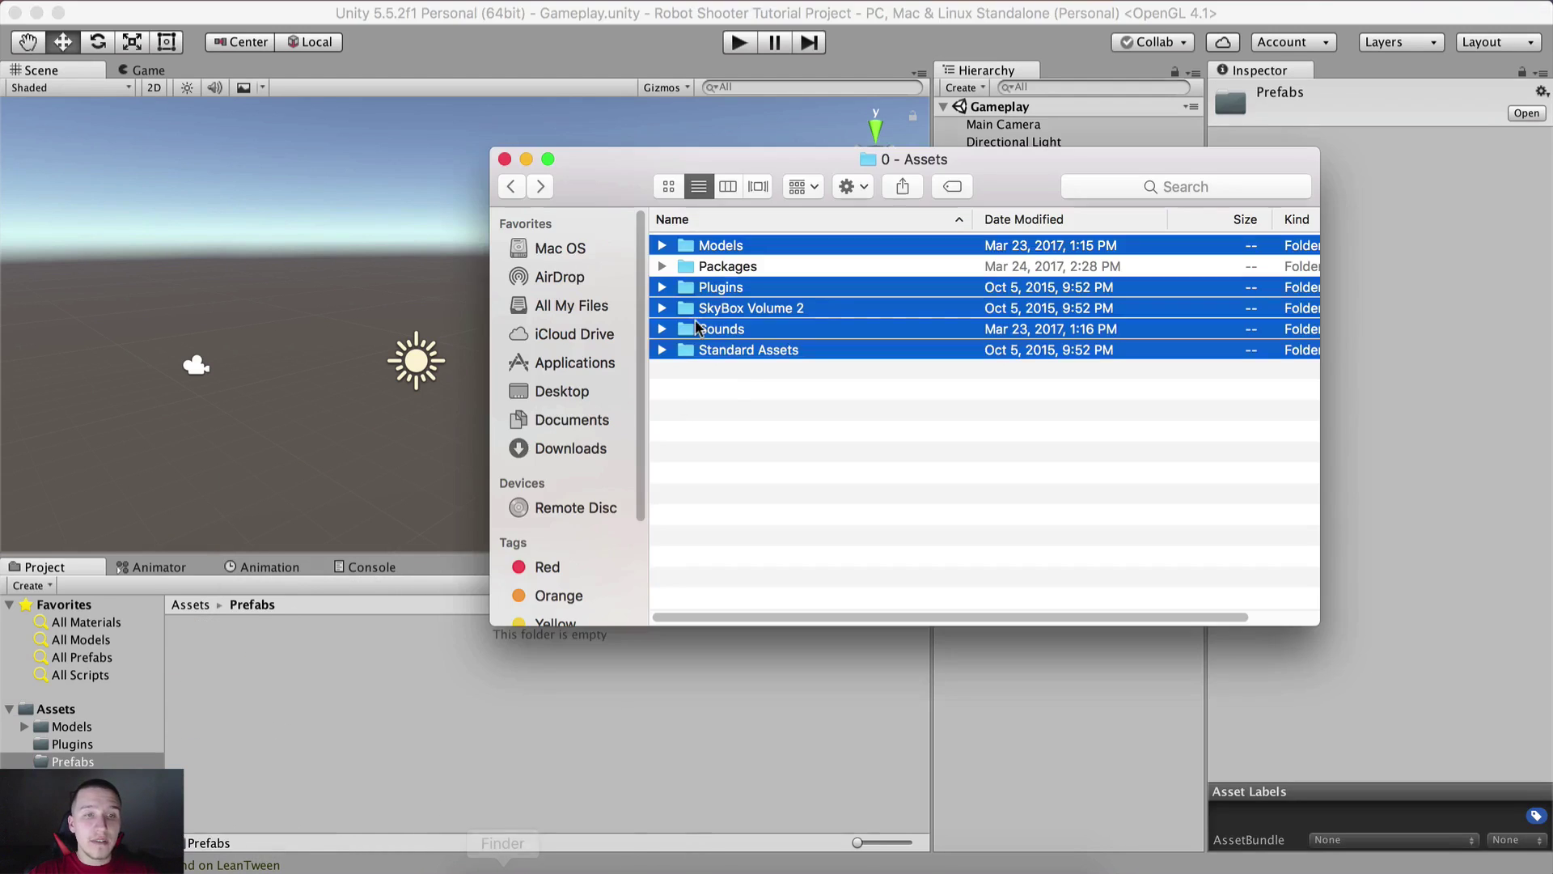
double_click(710, 266)
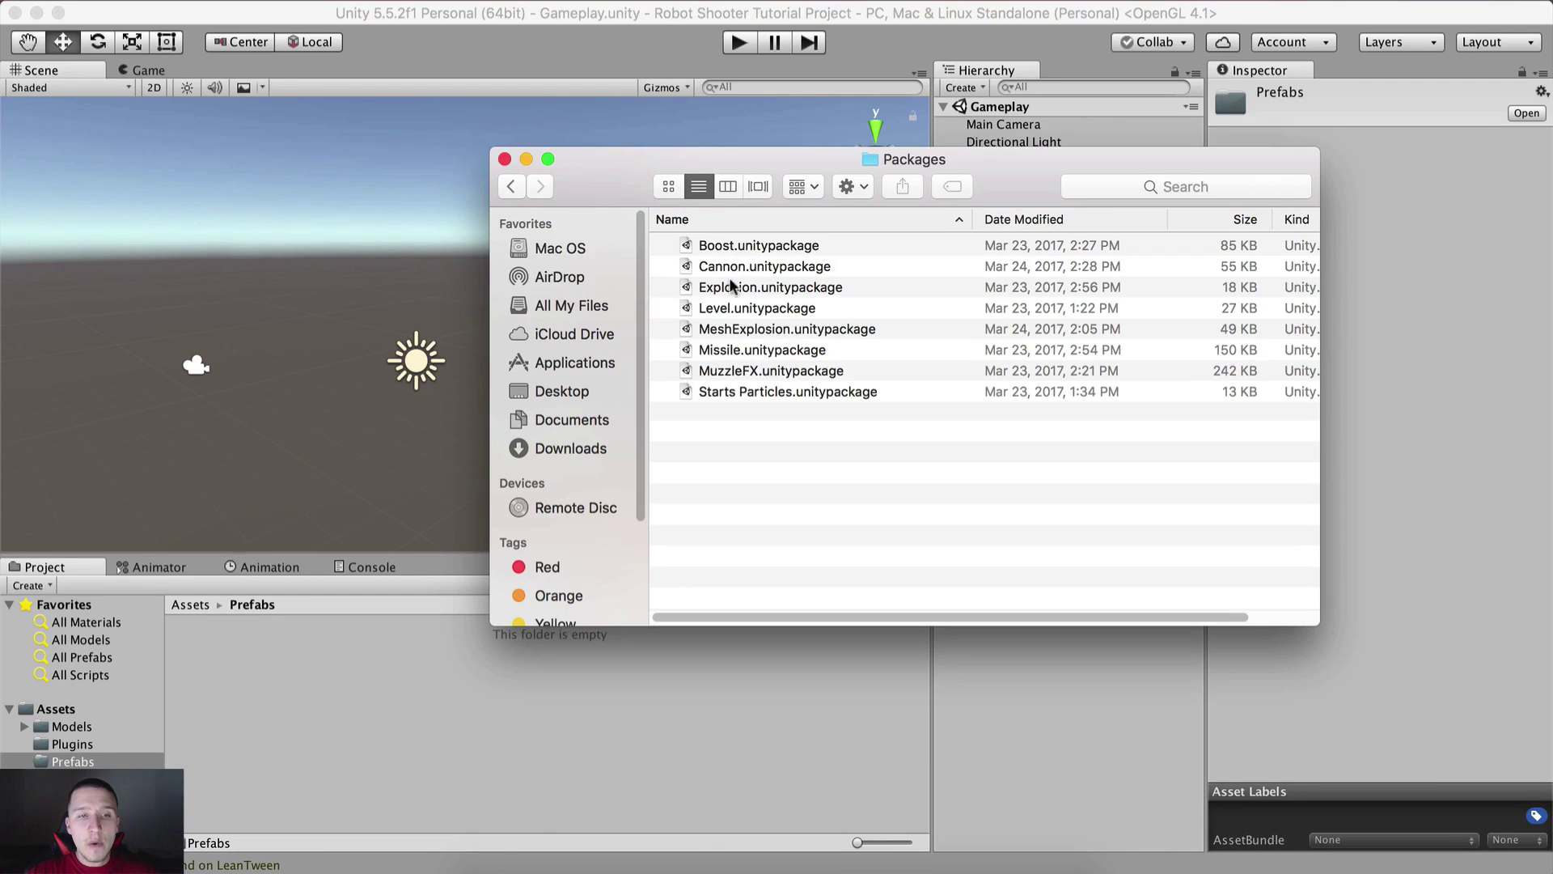
left_click(731, 310)
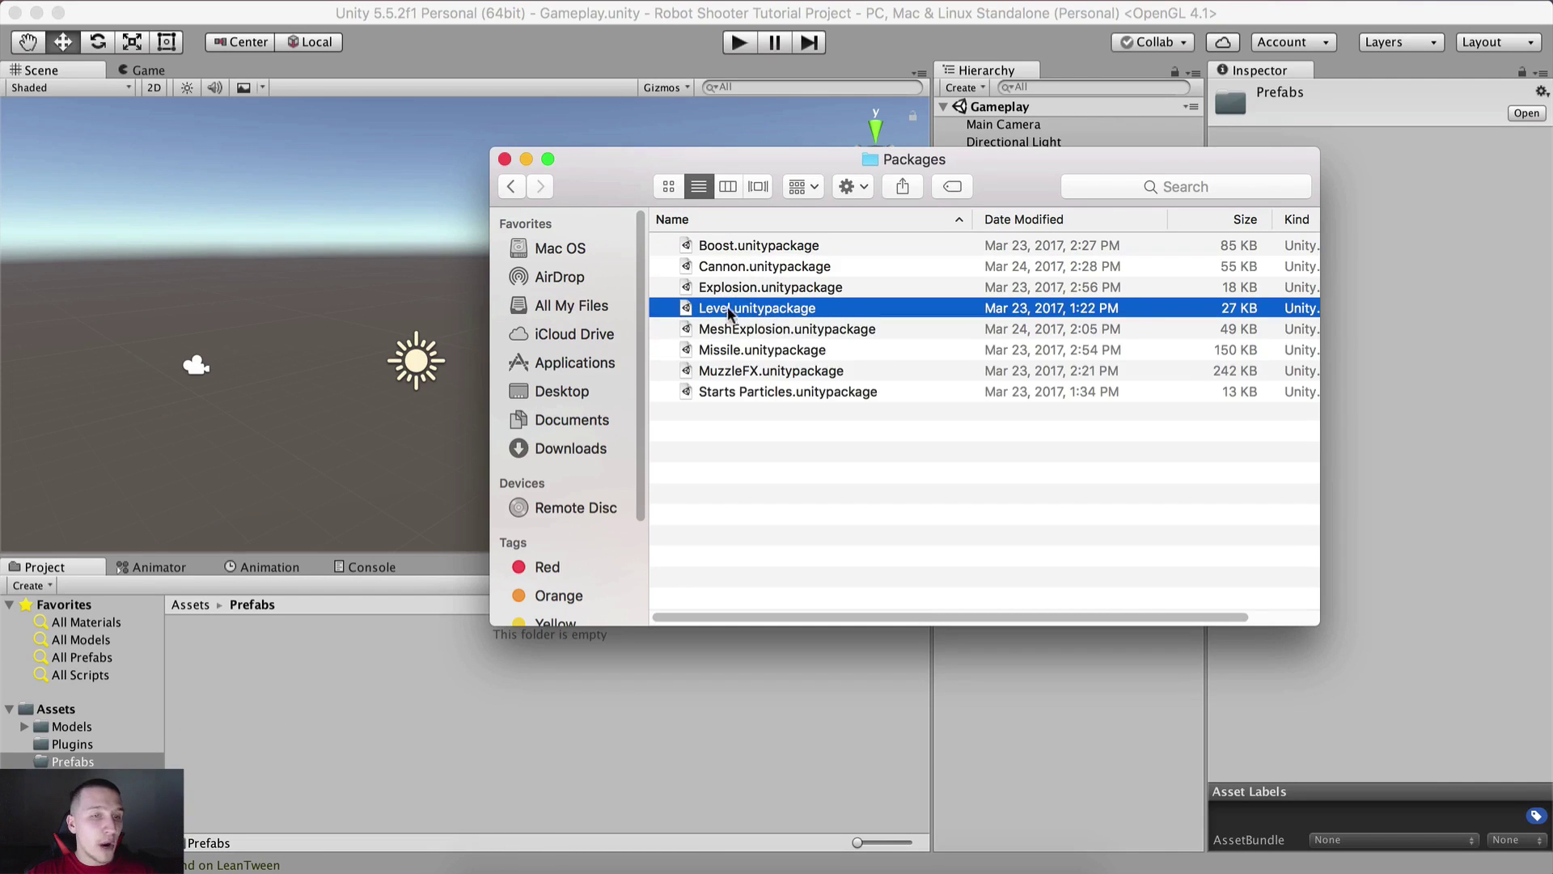
Import the custom package Level.unitypackage with its Box material and Map prefab into the project
left_click(322, 676)
right_click(316, 676)
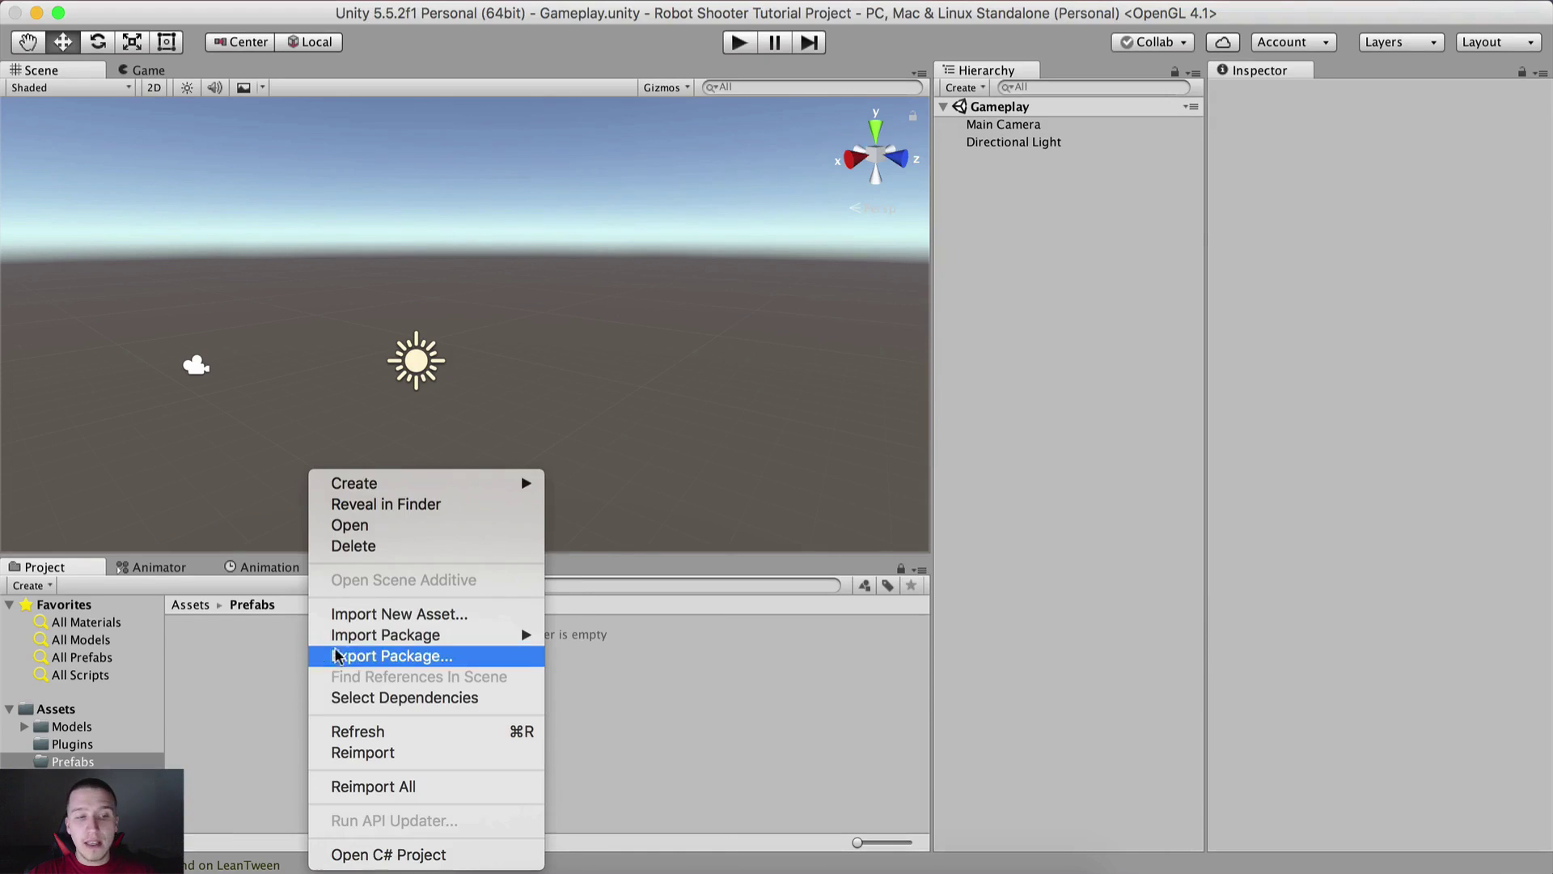
mouse_move(382, 637)
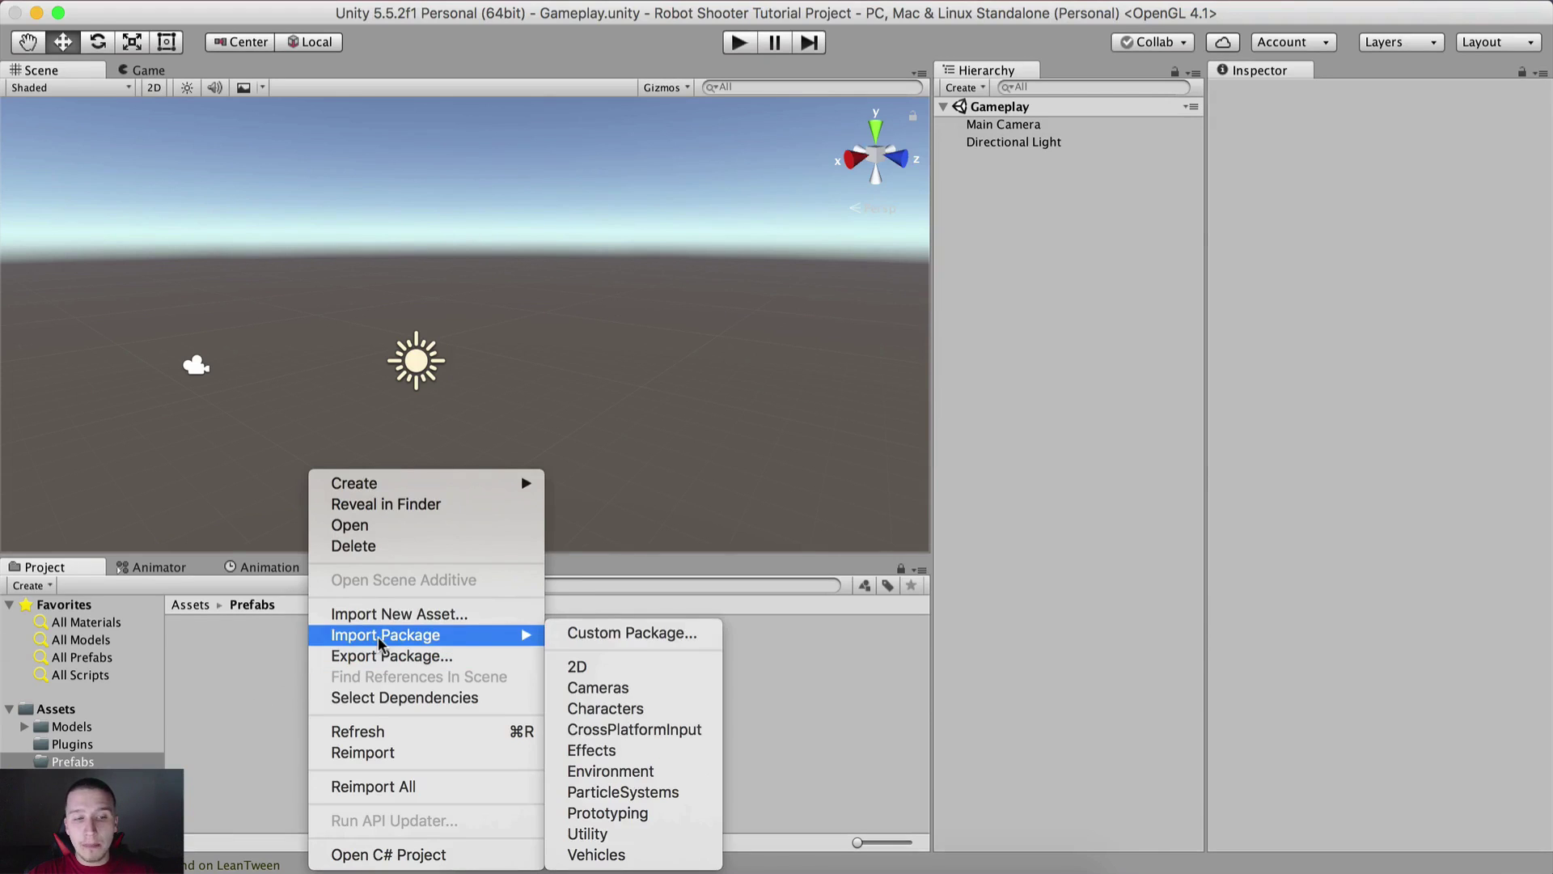
left_click(568, 636)
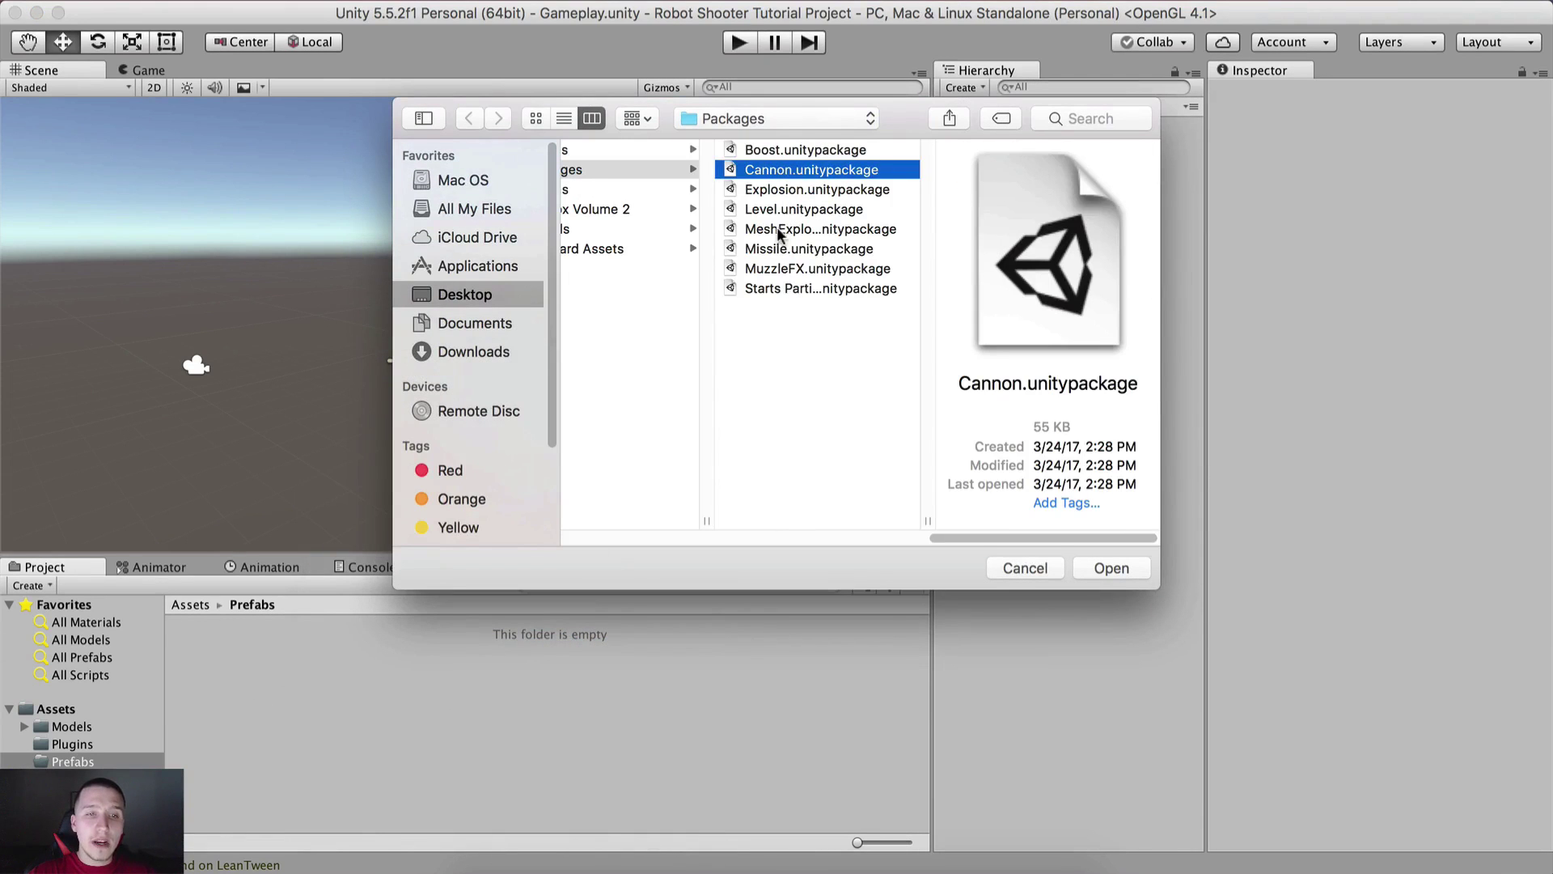
left_click(764, 212)
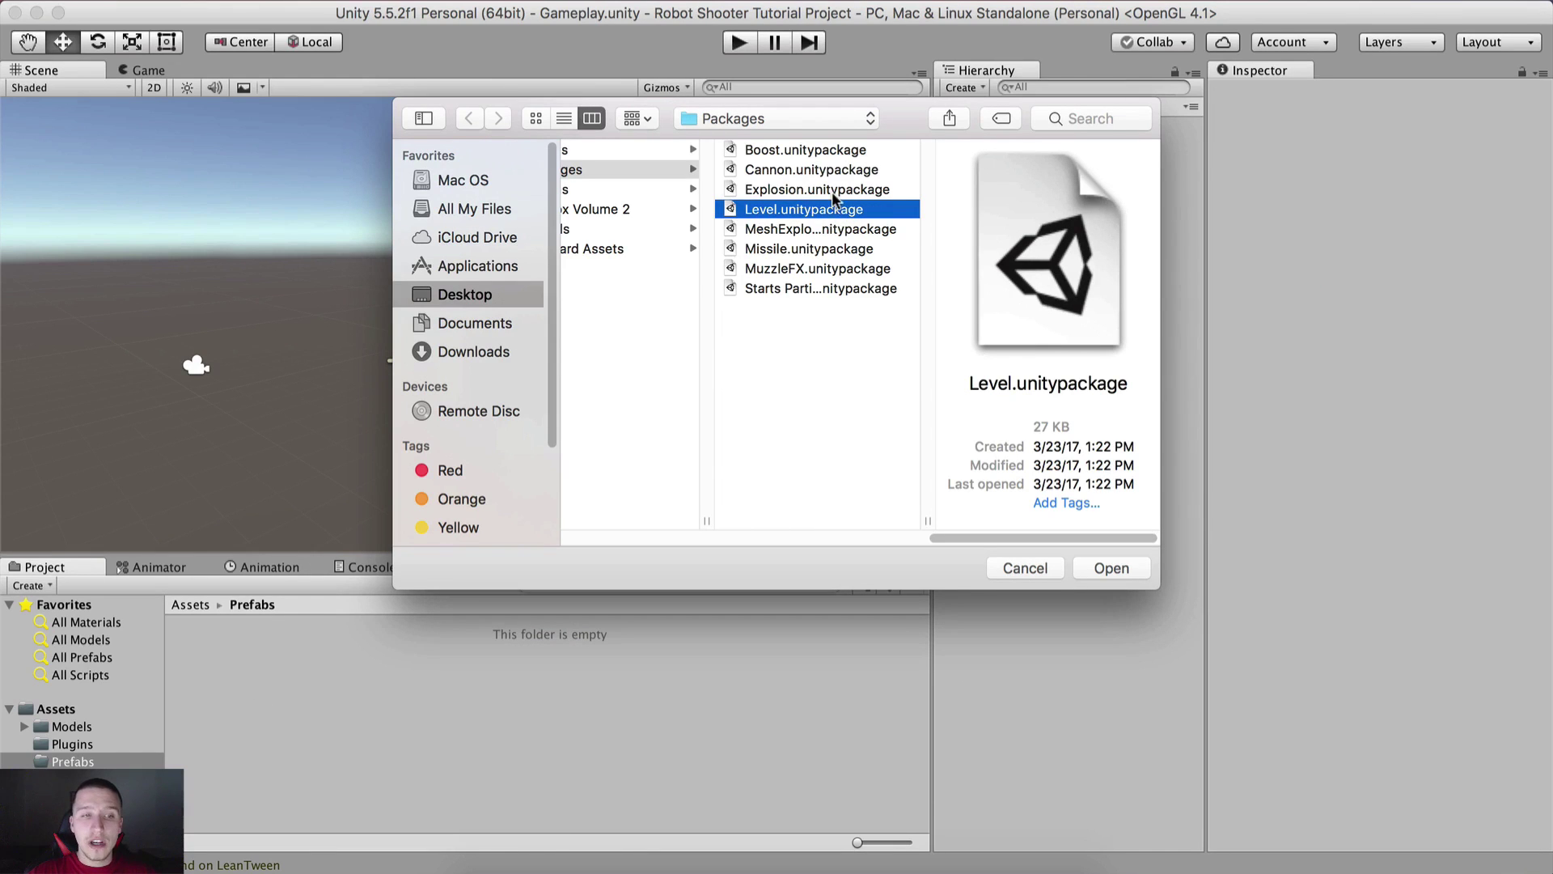
double_click(760, 209)
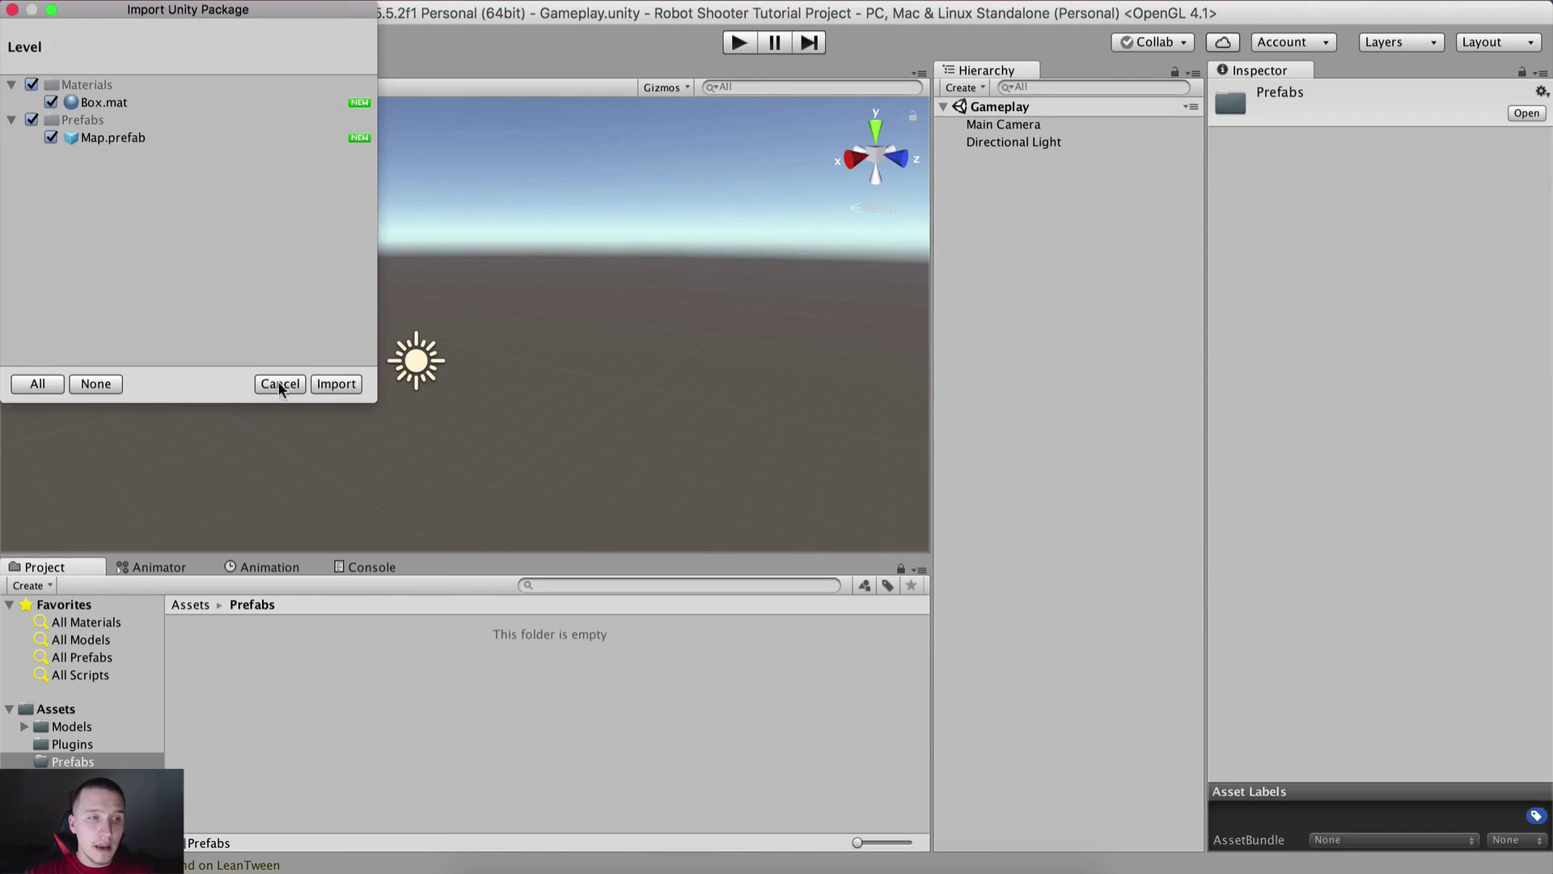
left_click(325, 383)
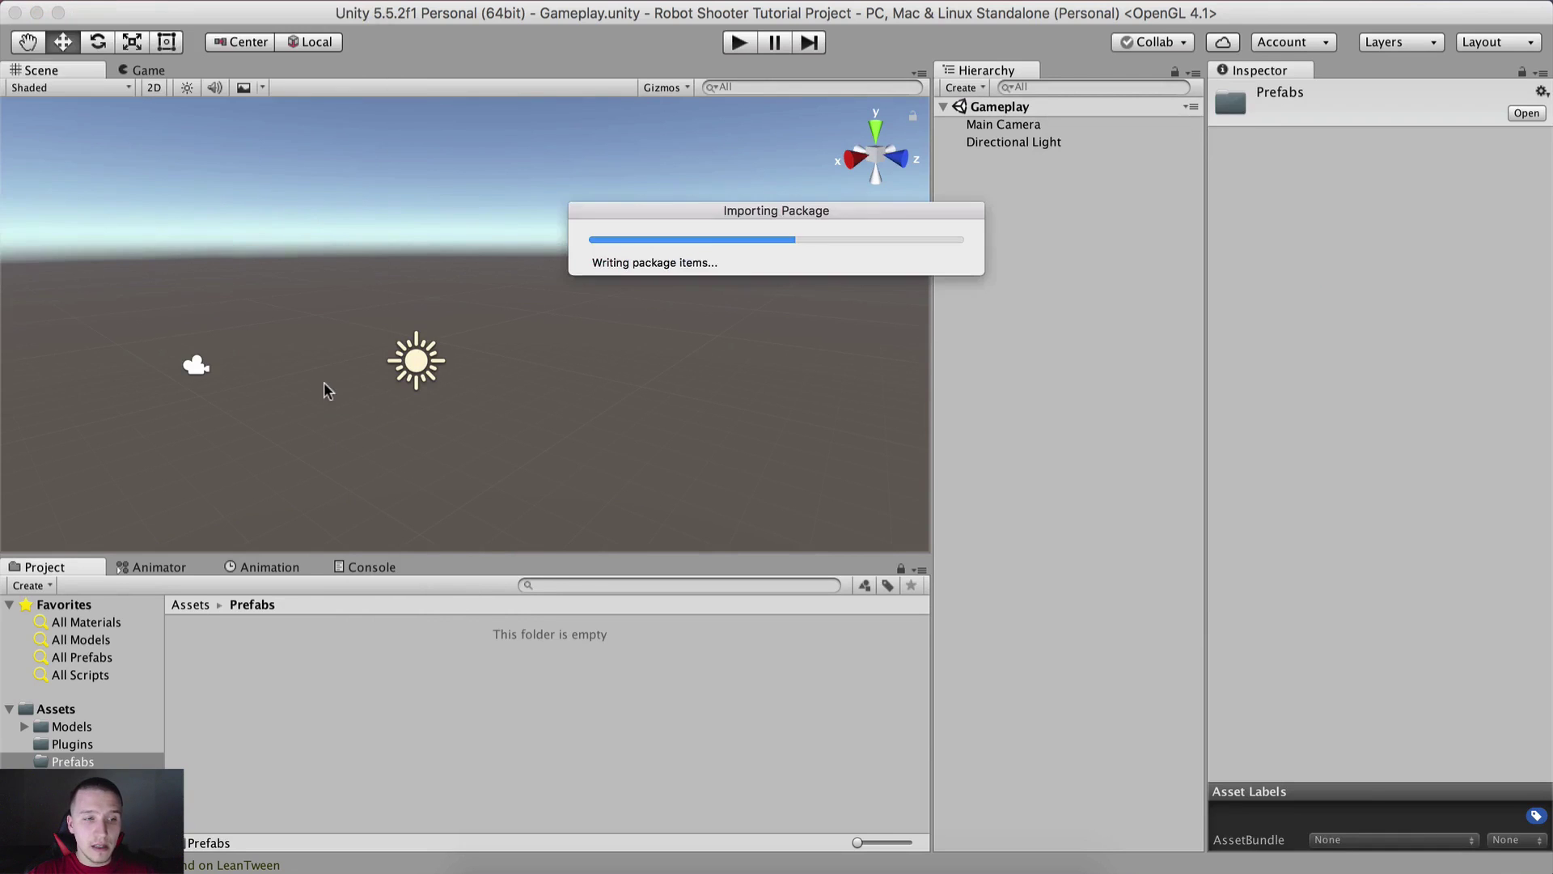
Examine the imported Box material in the Materials folder and the Map prefab in the Prefabs folder
left_click(192, 605)
left_click(259, 623)
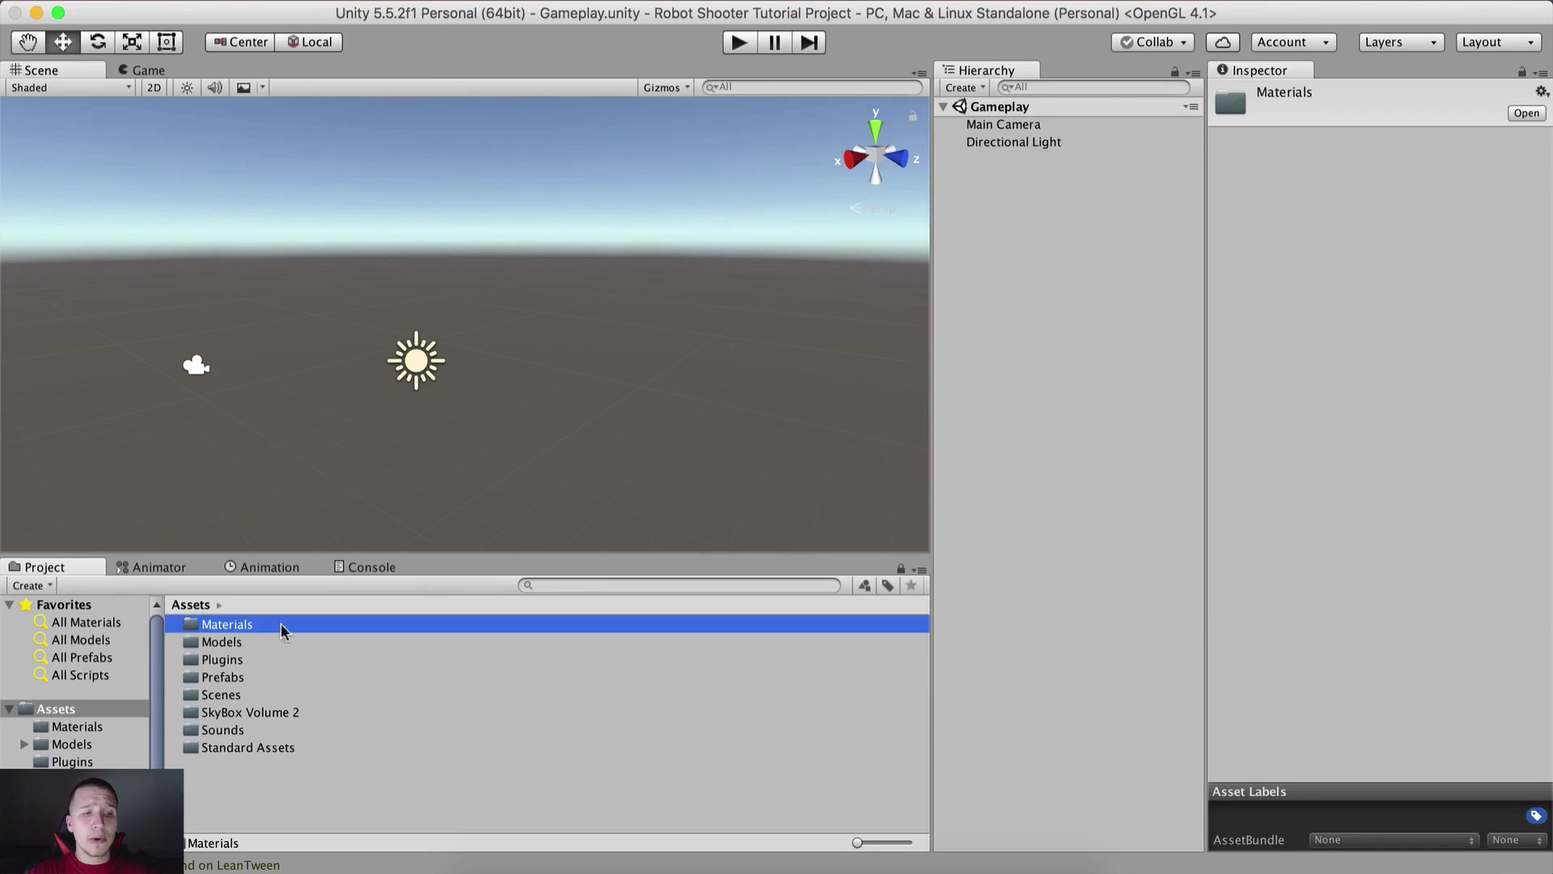
double_click(240, 624)
left_click(239, 624)
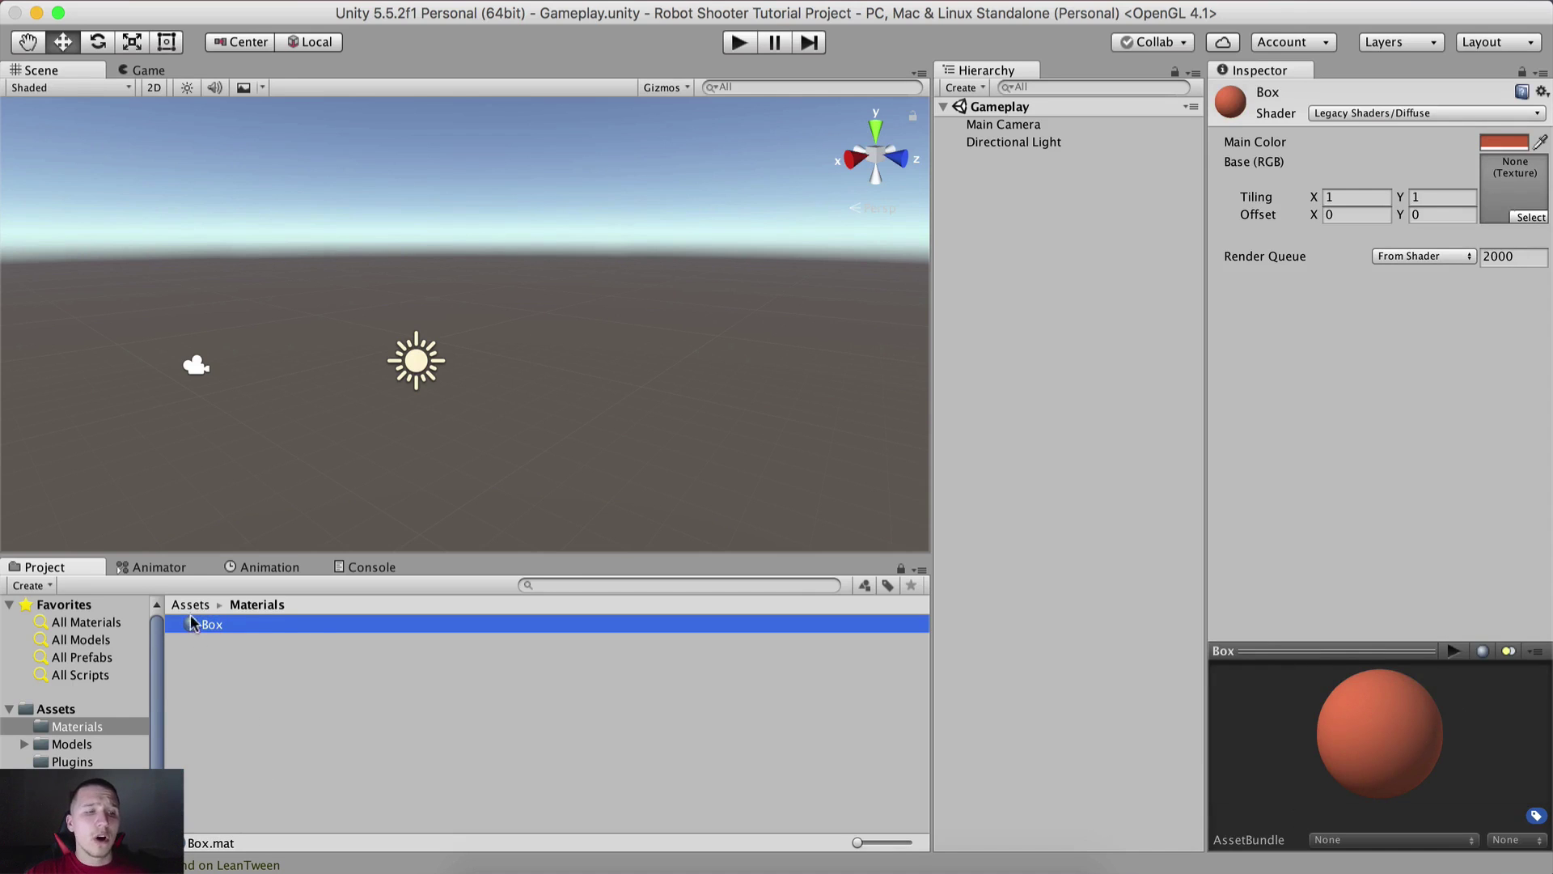
left_click(190, 605)
left_click(223, 625)
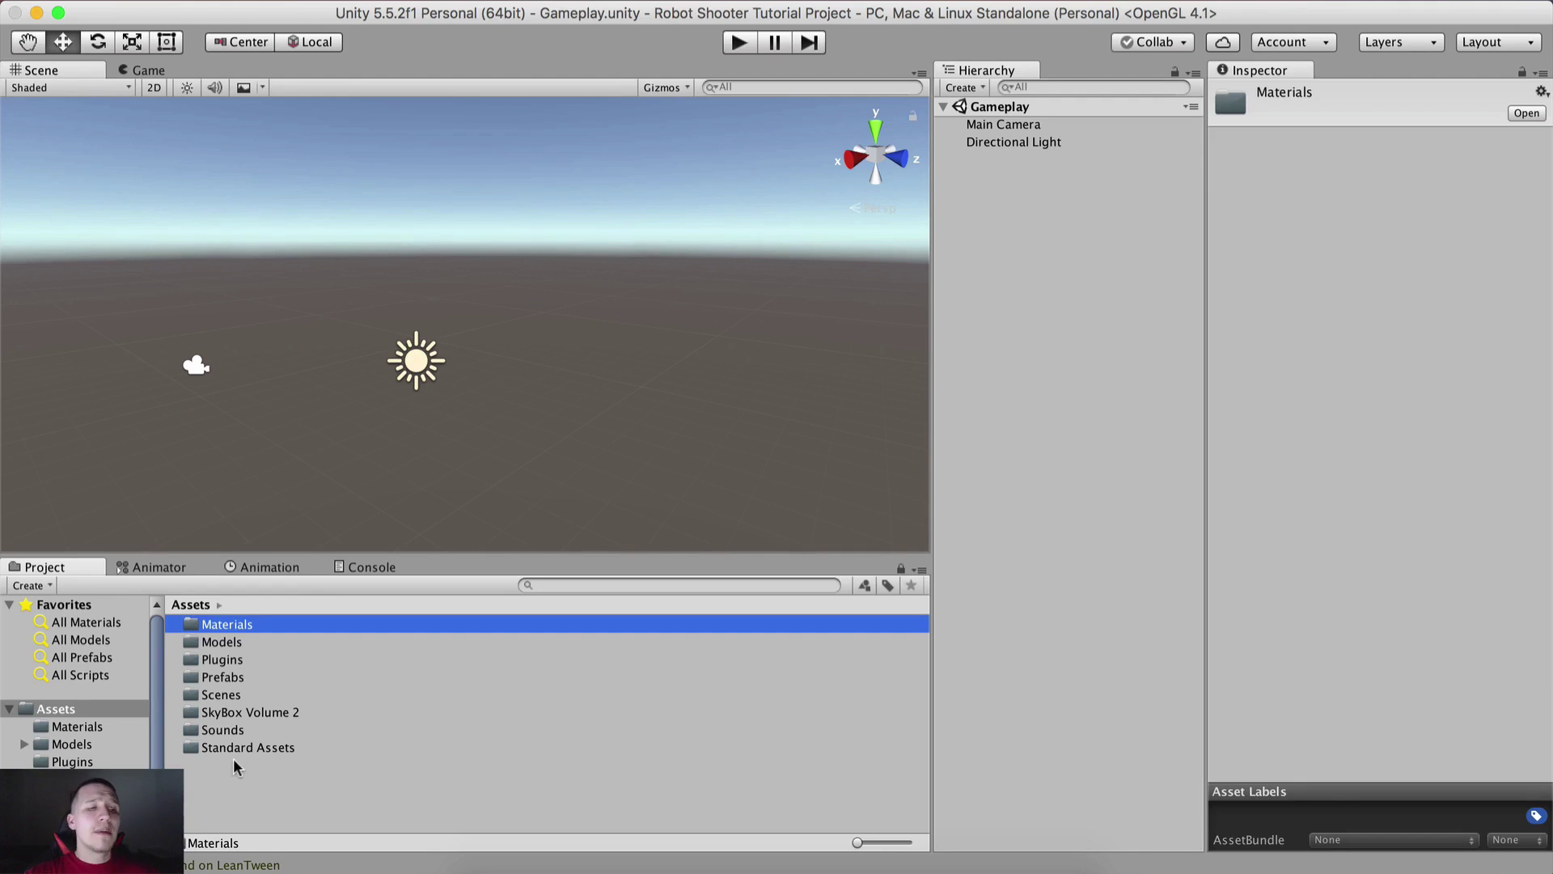
double_click(221, 675)
left_click(207, 623)
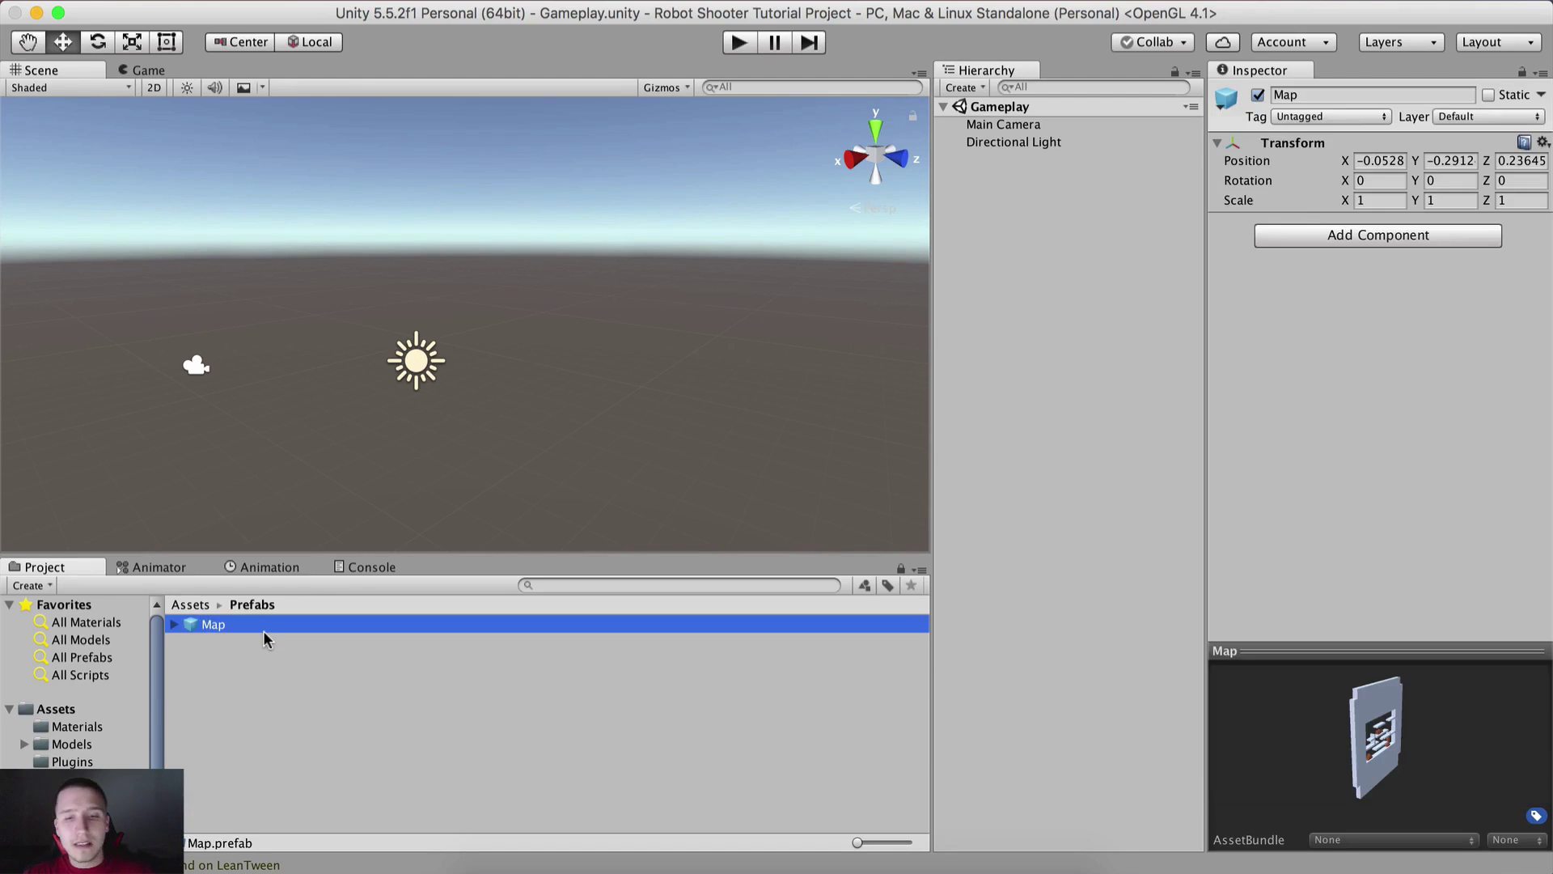
left_click(191, 605)
left_click(207, 625)
double_click(215, 627)
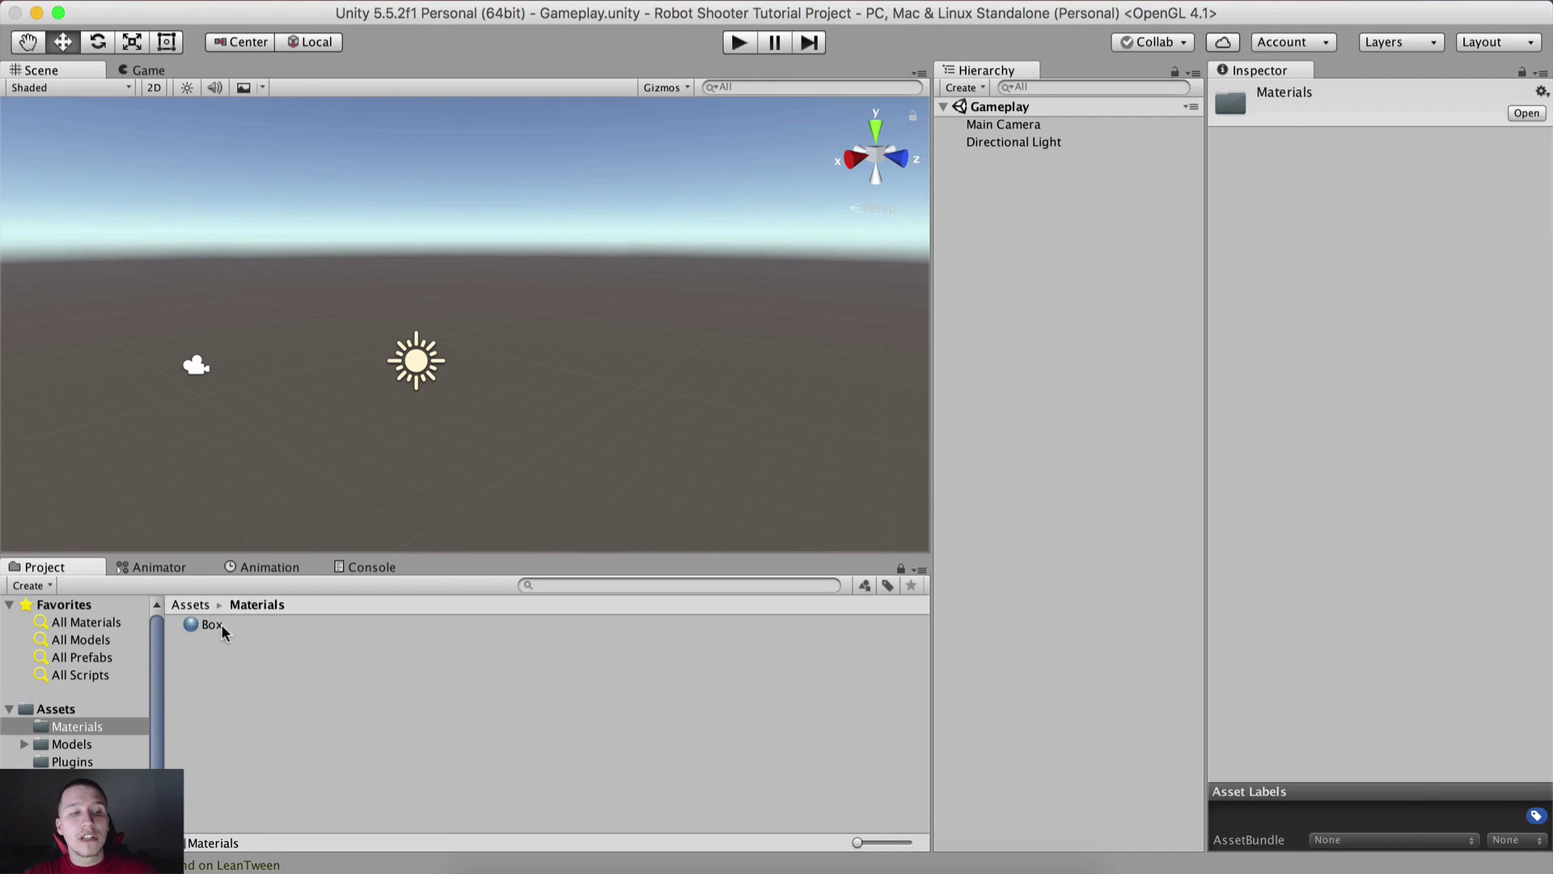
left_click(216, 629)
left_click(202, 608)
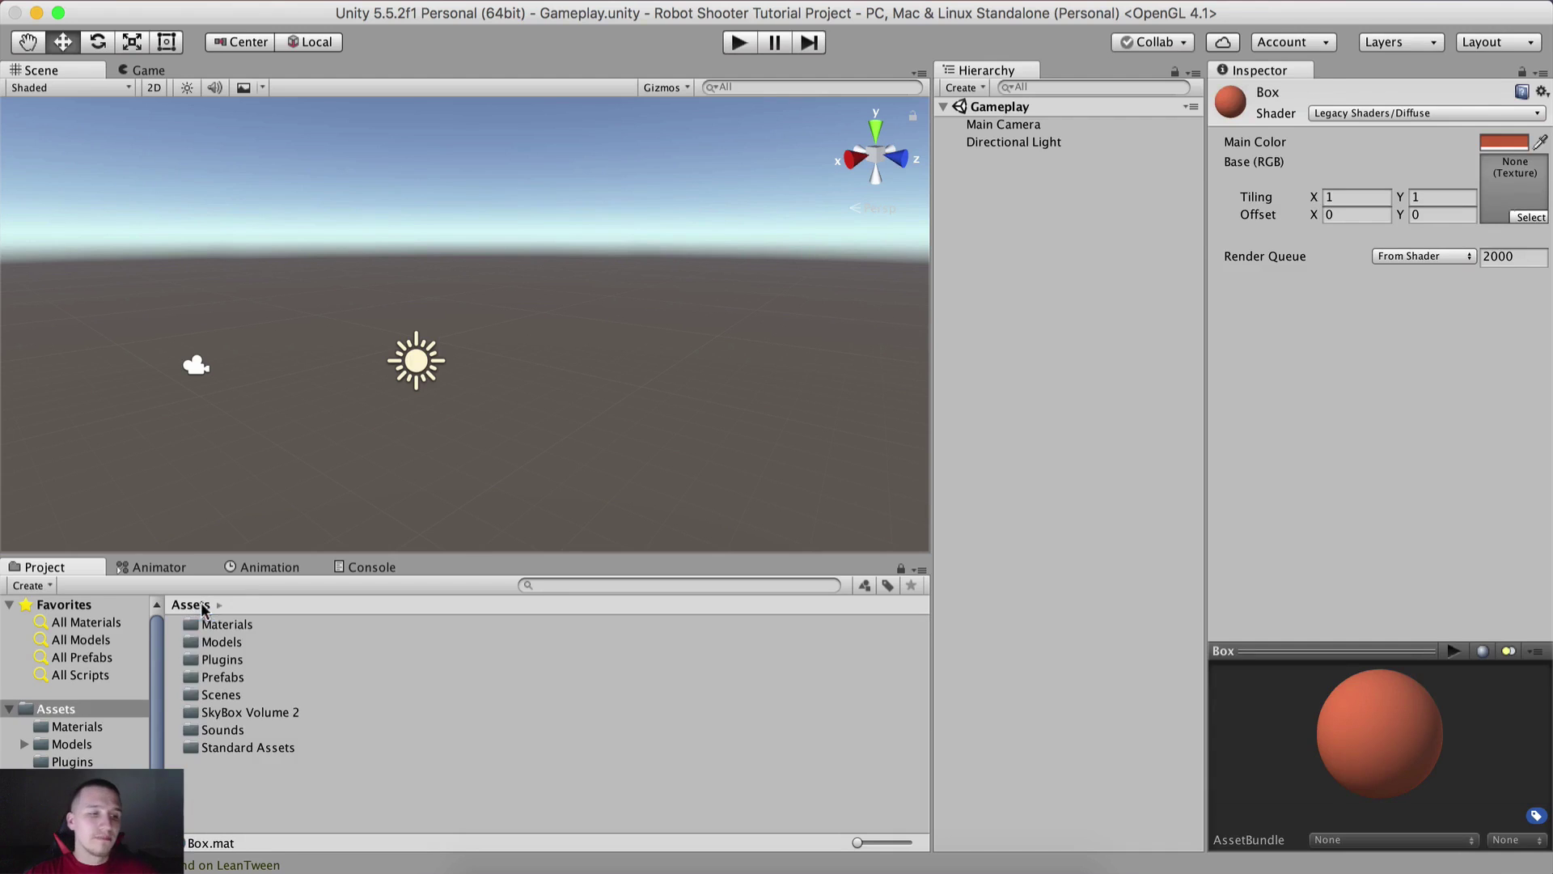
Add the Map prefab from the Prefabs folder to the Gameplay scene
double_click(227, 680)
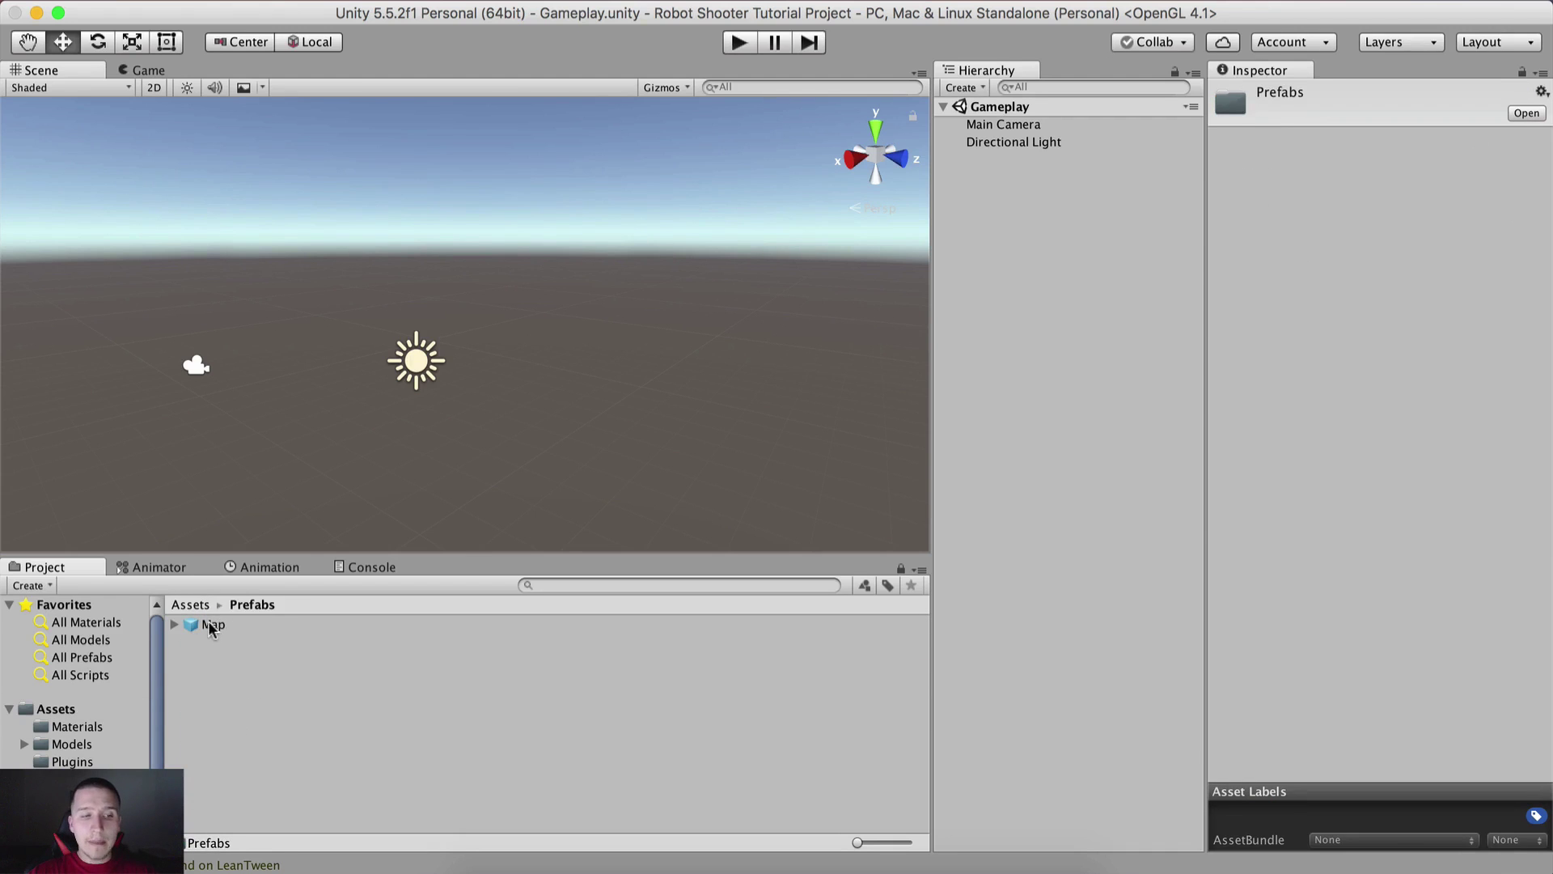
left_click_drag(204, 624, 1064, 284)
left_click_drag(631, 316, 801, 343, "alt")
Set the Map object's position to X 0, Y 0, Z 0 and deselect it
left_click(1368, 182)
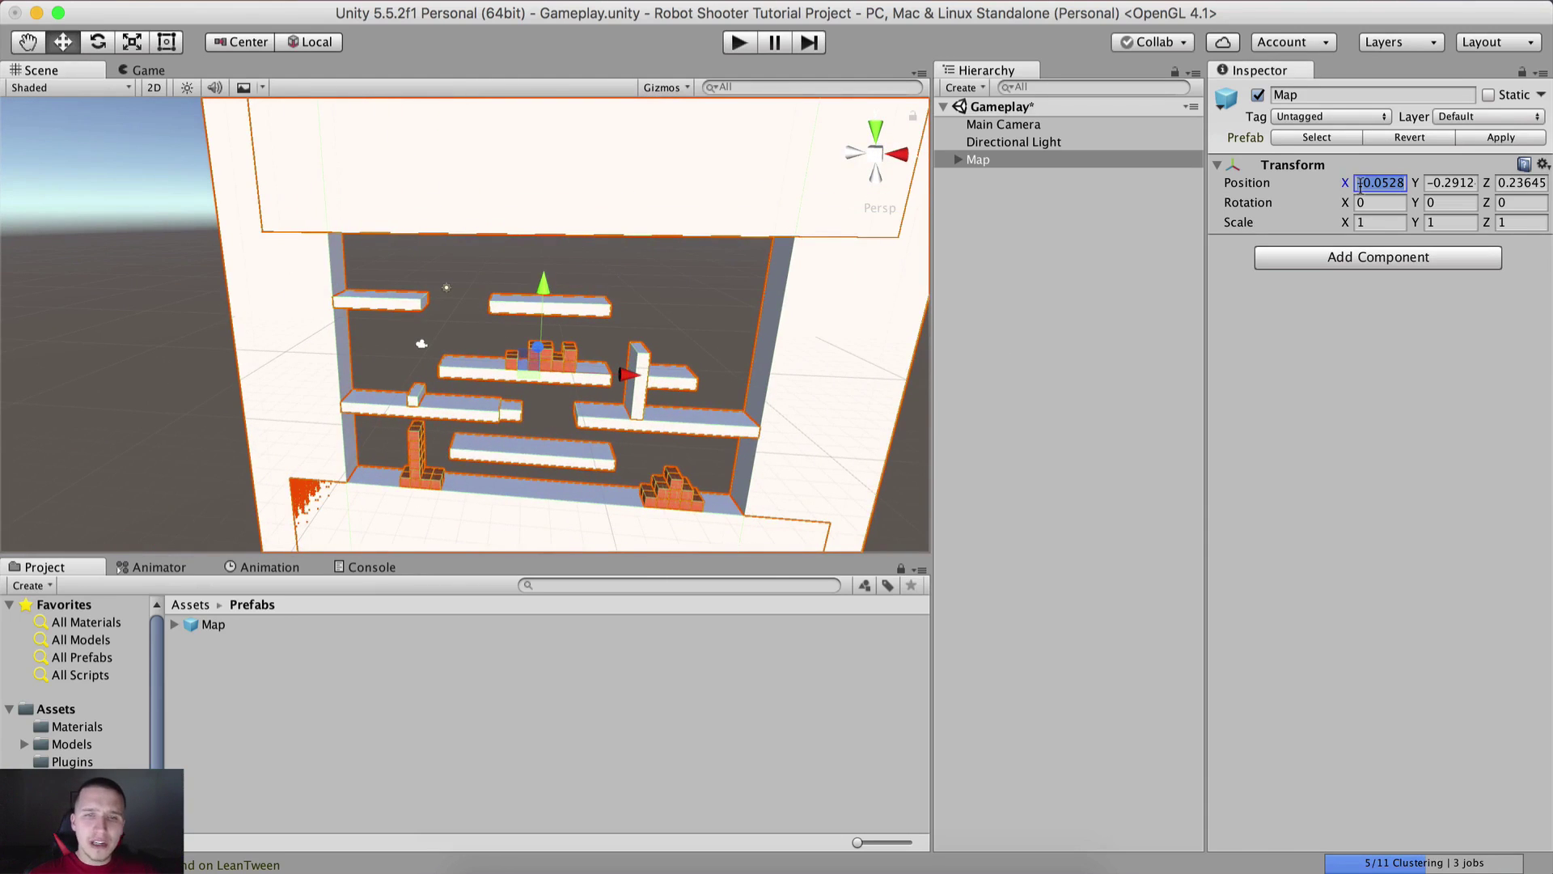
type("0")
key("Tab")
type("0")
key("Tab")
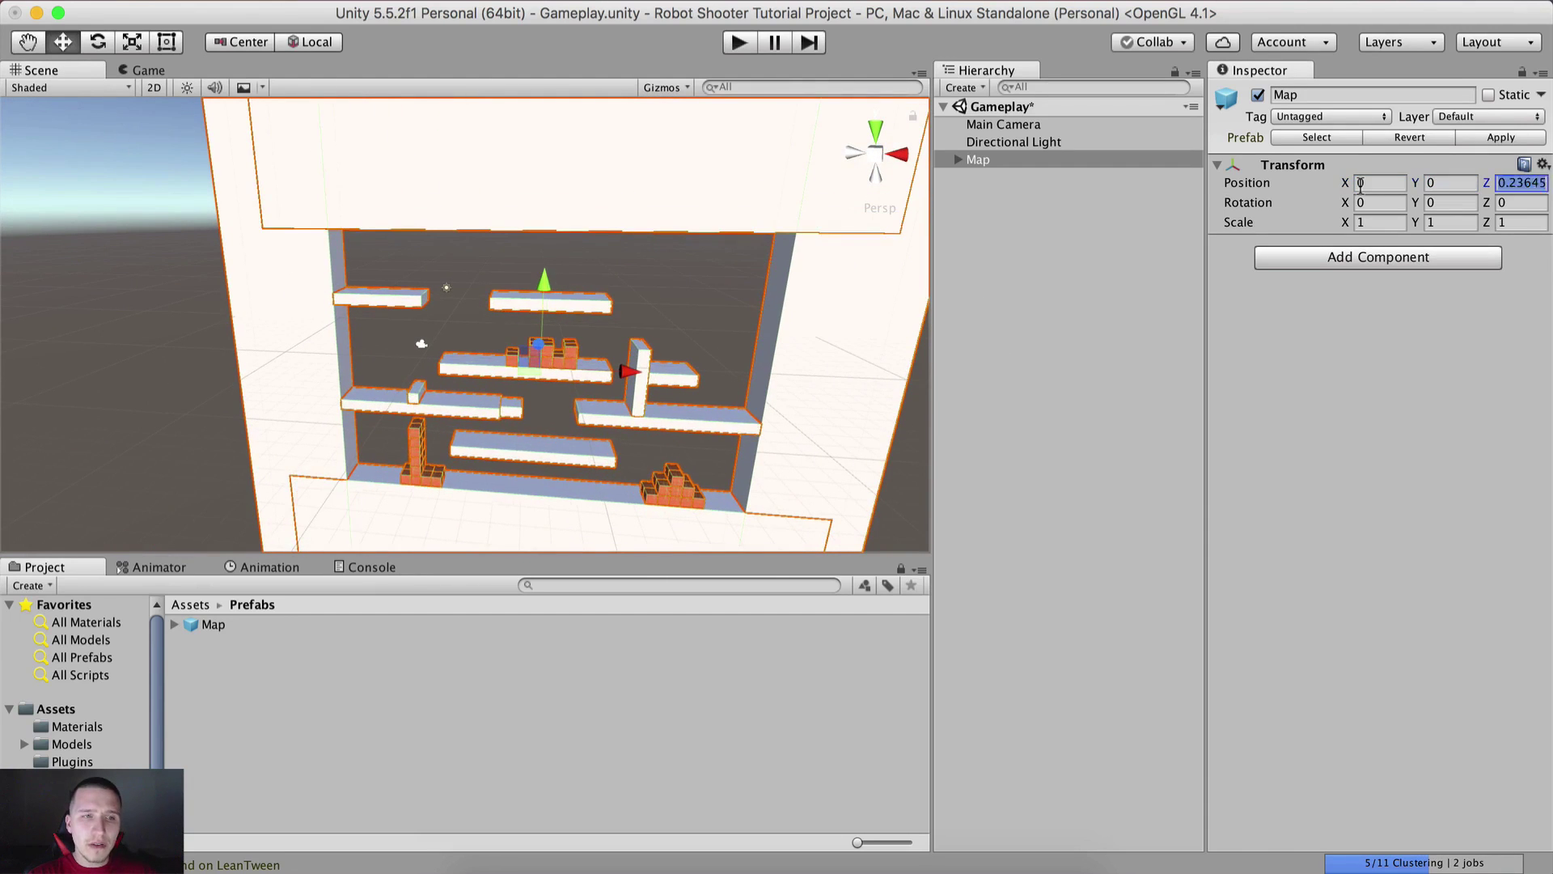
type("0")
left_click(109, 311)
Examine the map's platforms and orange boxes up close and from a distance in the Scene view
left_click_drag(109, 311, 507, 256, "alt")
scroll(509, 267, "up", 10)
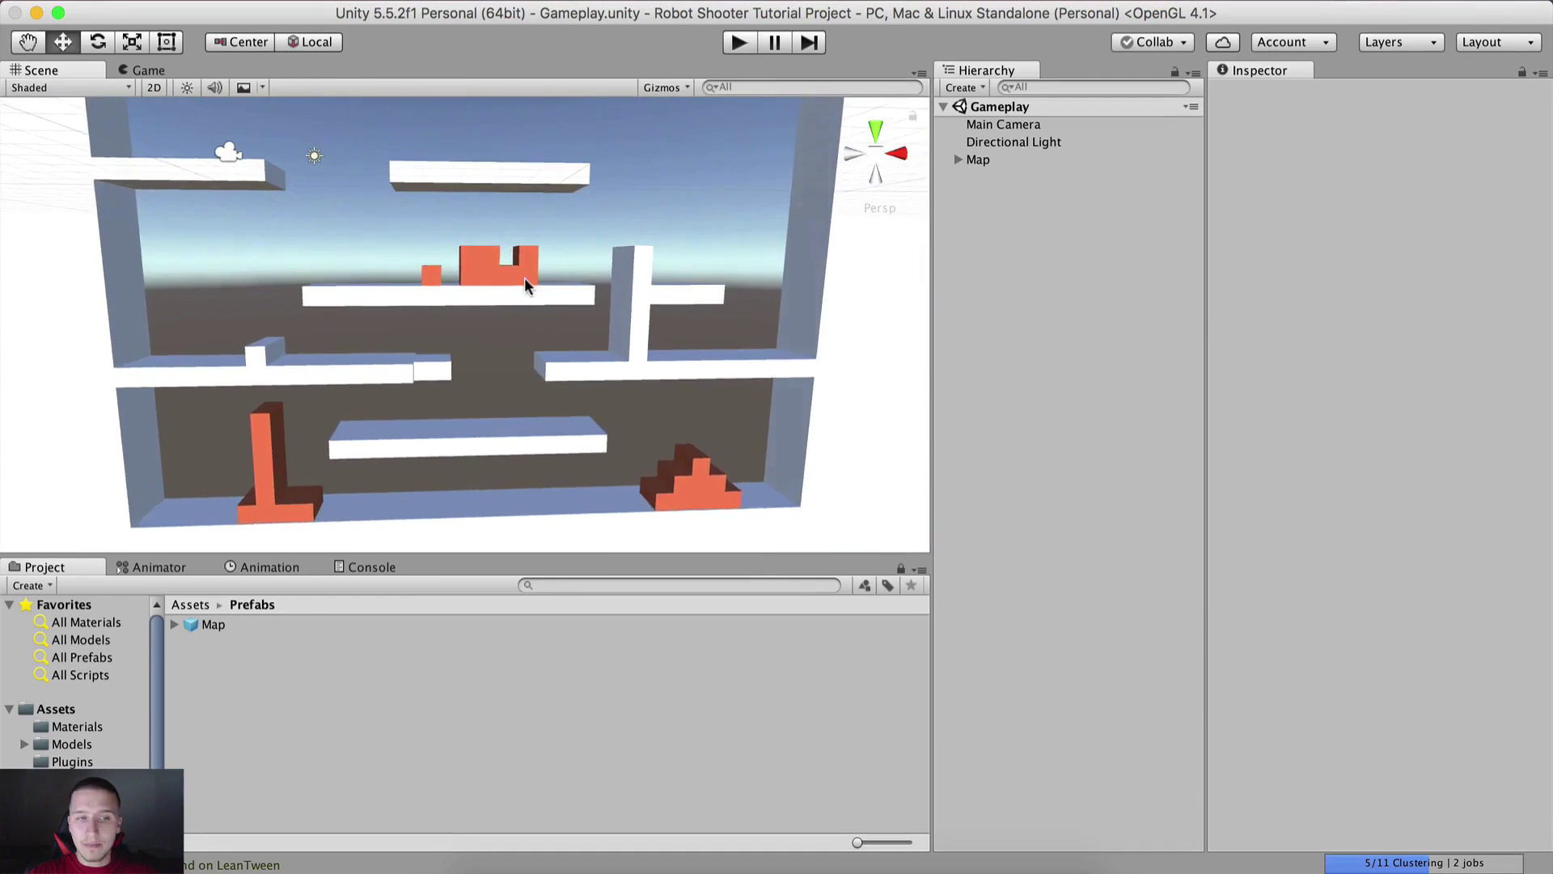
middle_click_drag(514, 312, 457, 291)
scroll(457, 291, "down", 5)
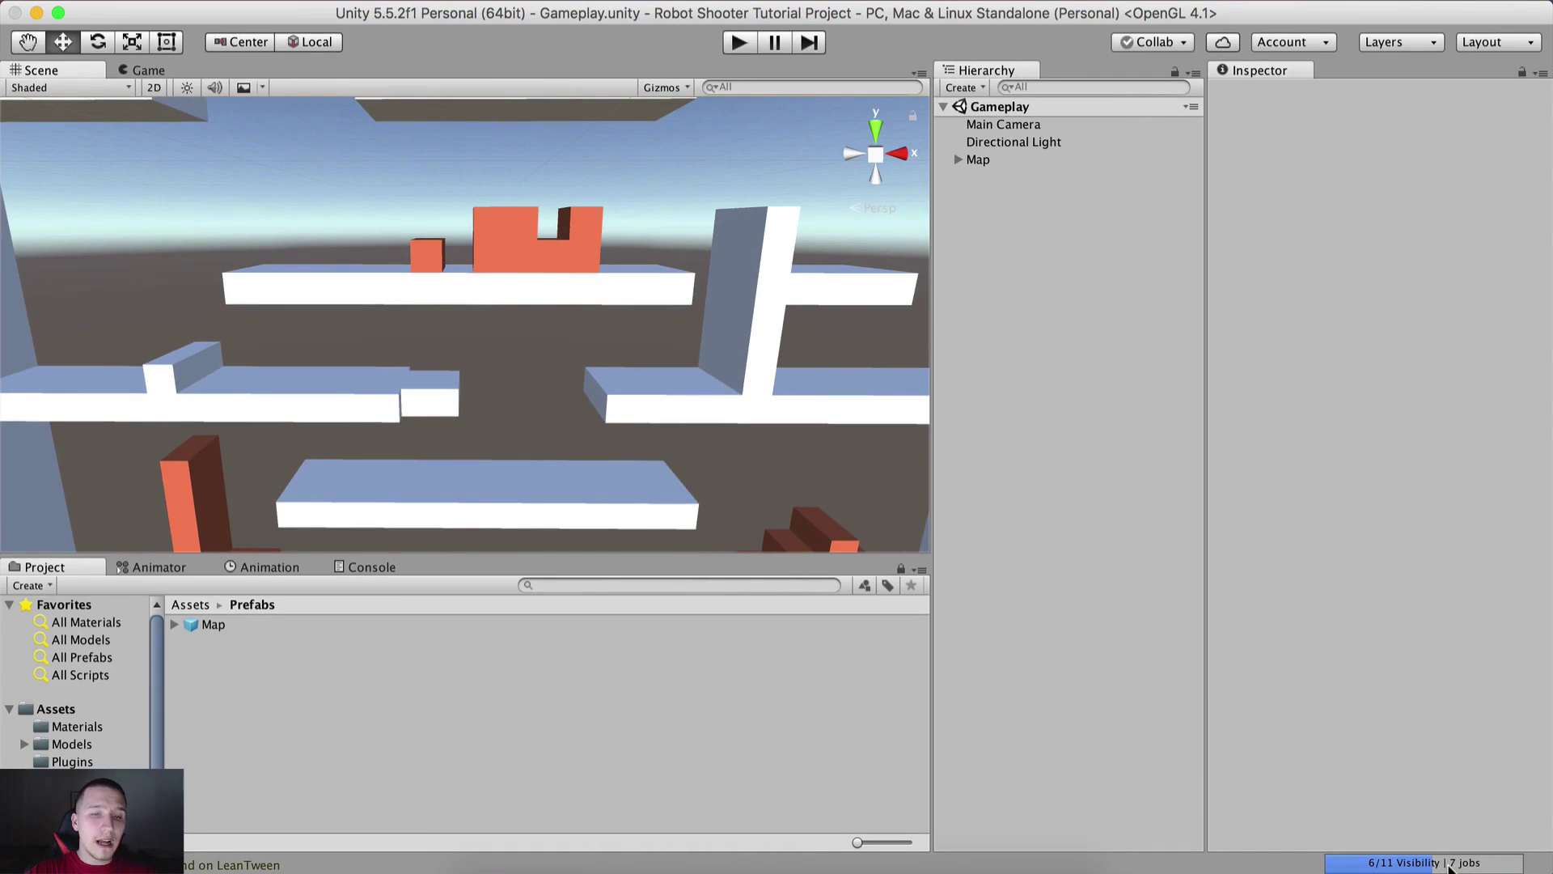
scroll(541, 191, "down", 5)
scroll(541, 191, "up", 3)
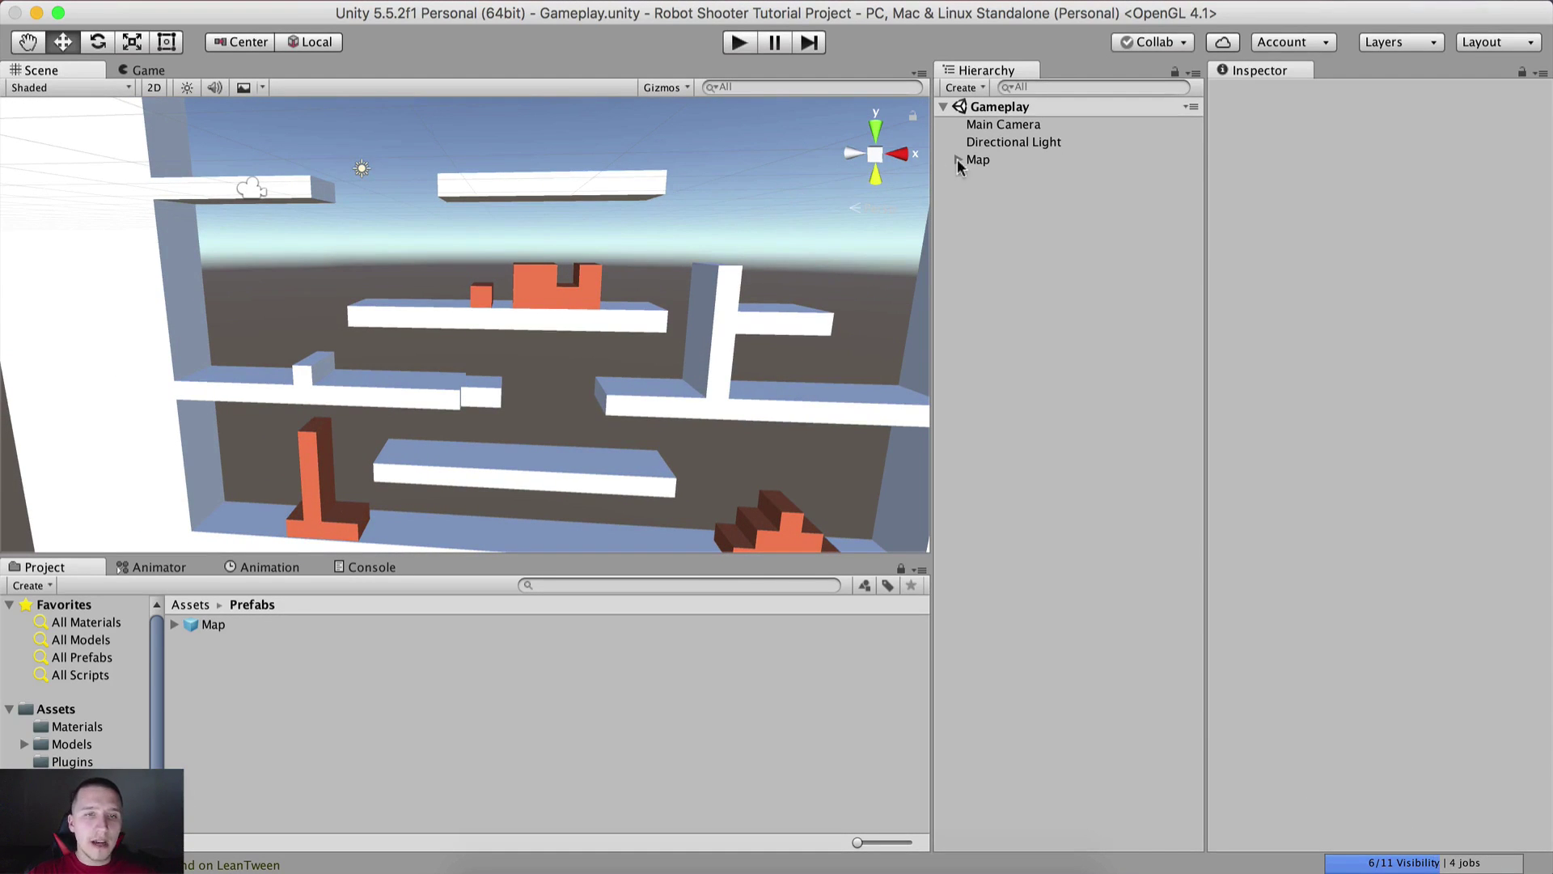
Turn off automatic lightmap baking in the scene's Lighting settings and dock the Lighting window beside the Inspector
left_click(983, 144)
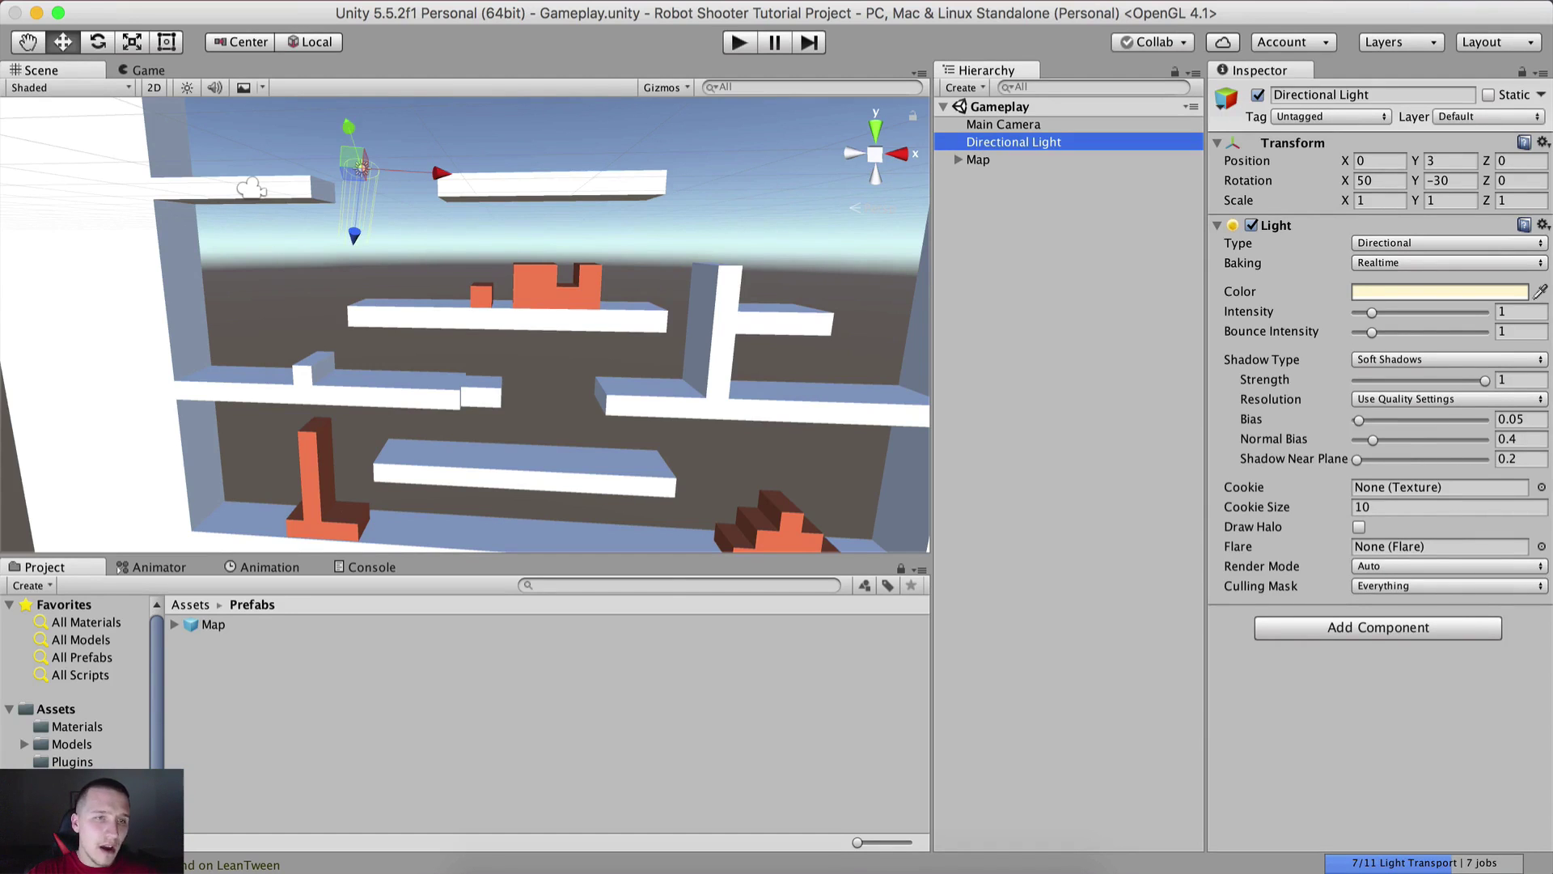
left_click(502, 0)
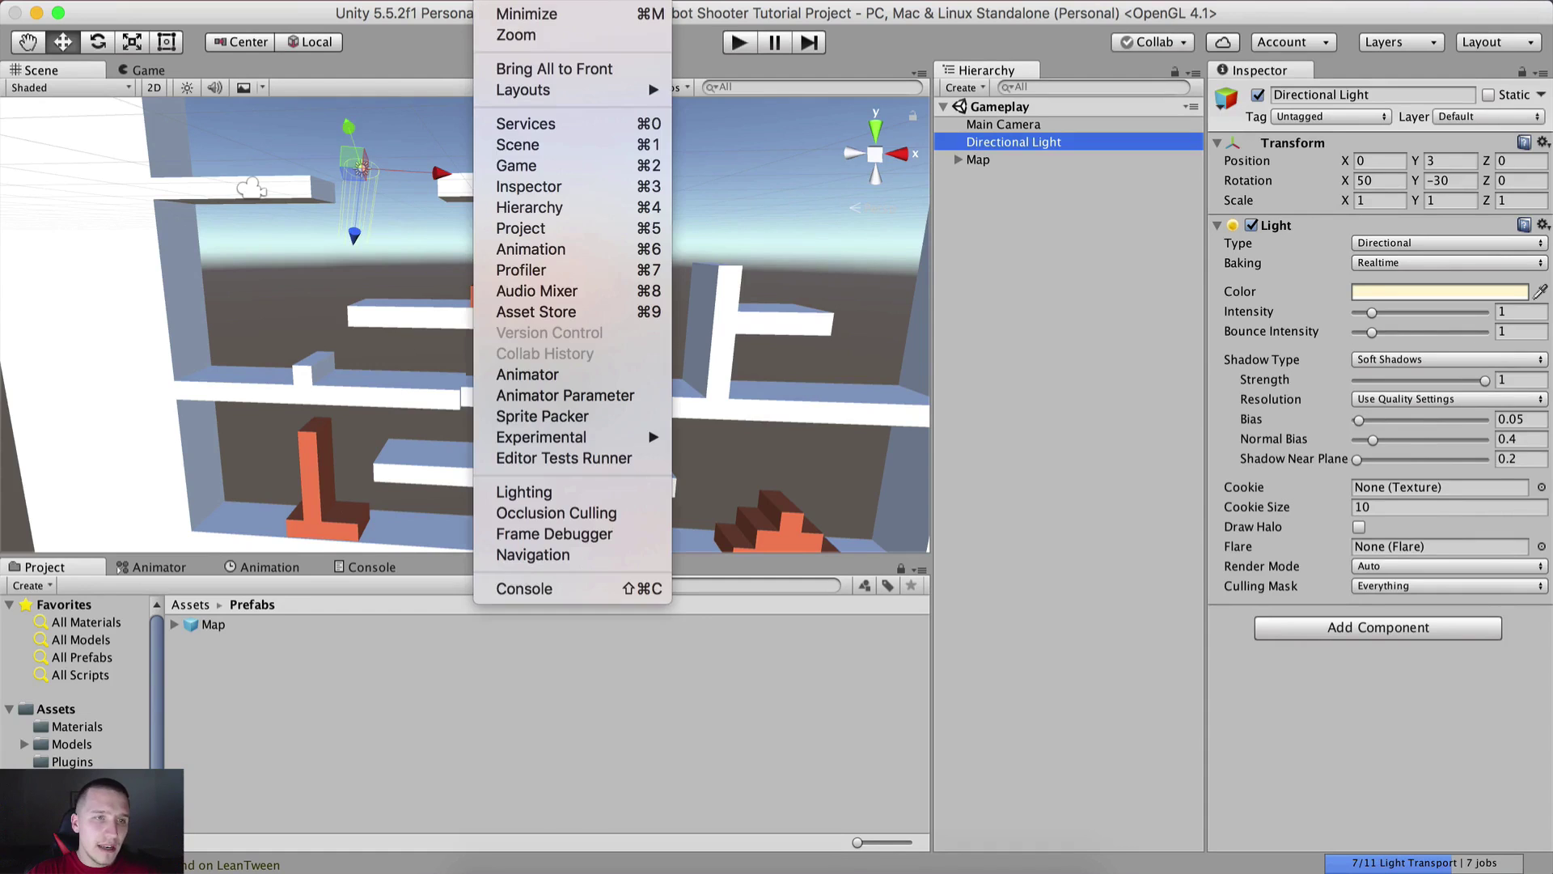
left_click(525, 492)
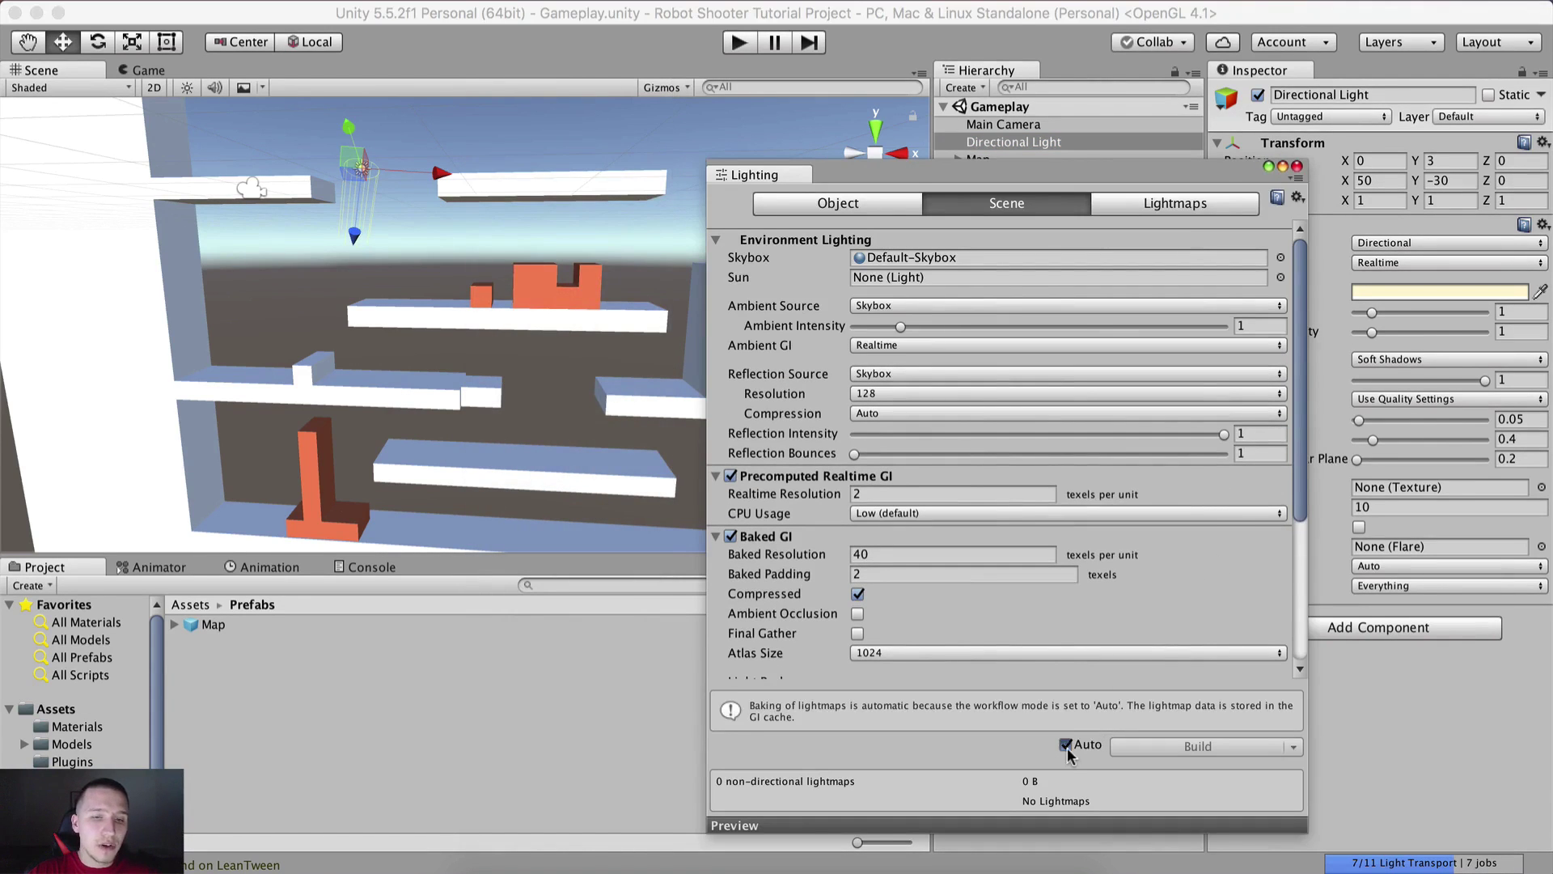
left_click(1066, 745)
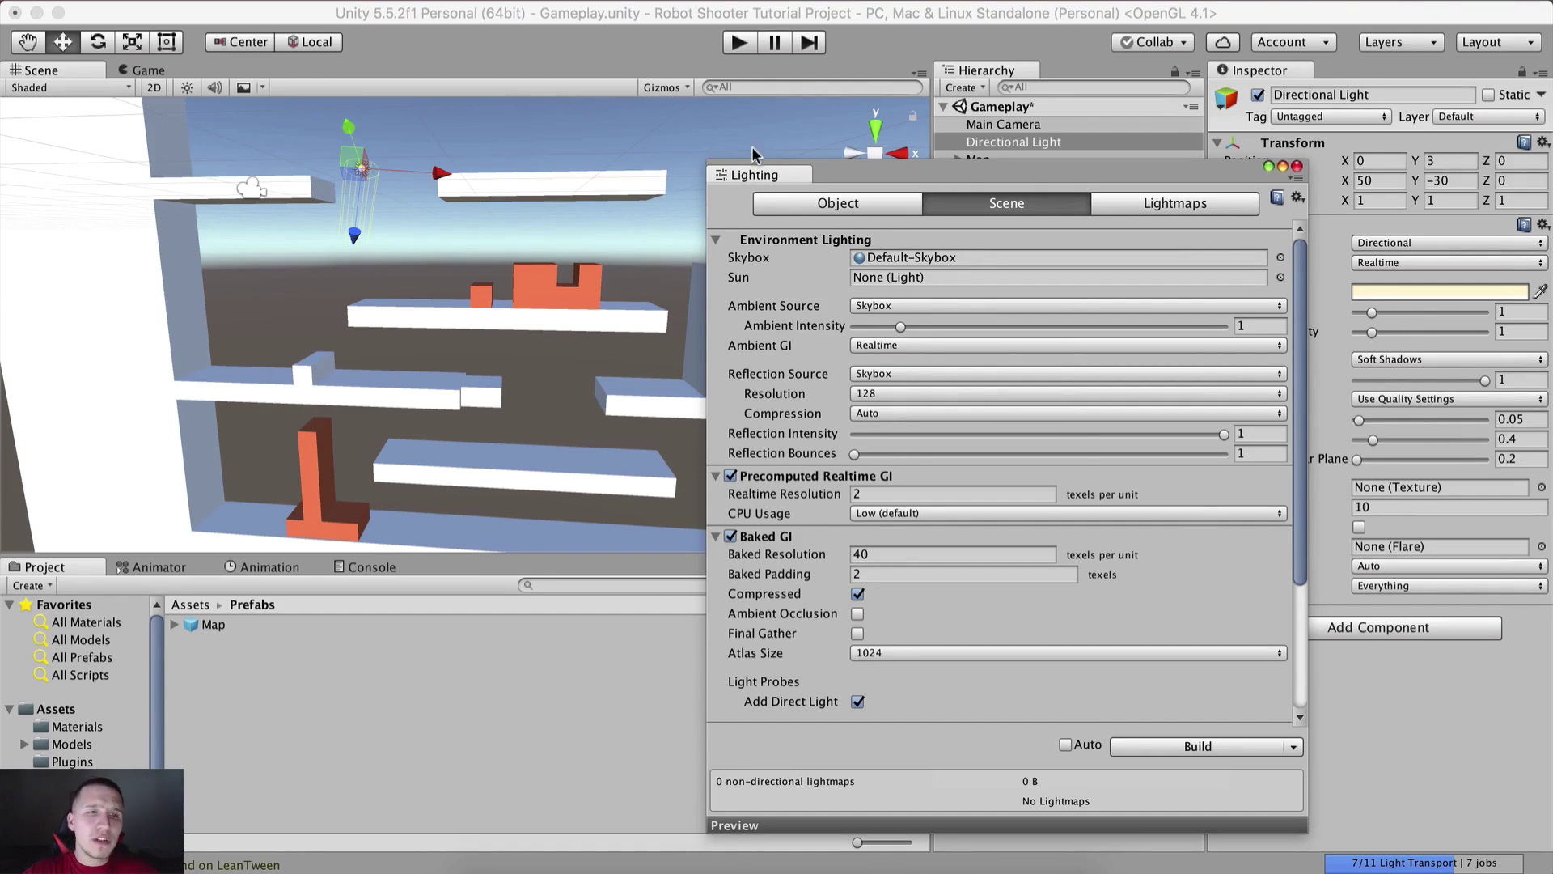
left_click_drag(748, 176, 1338, 72)
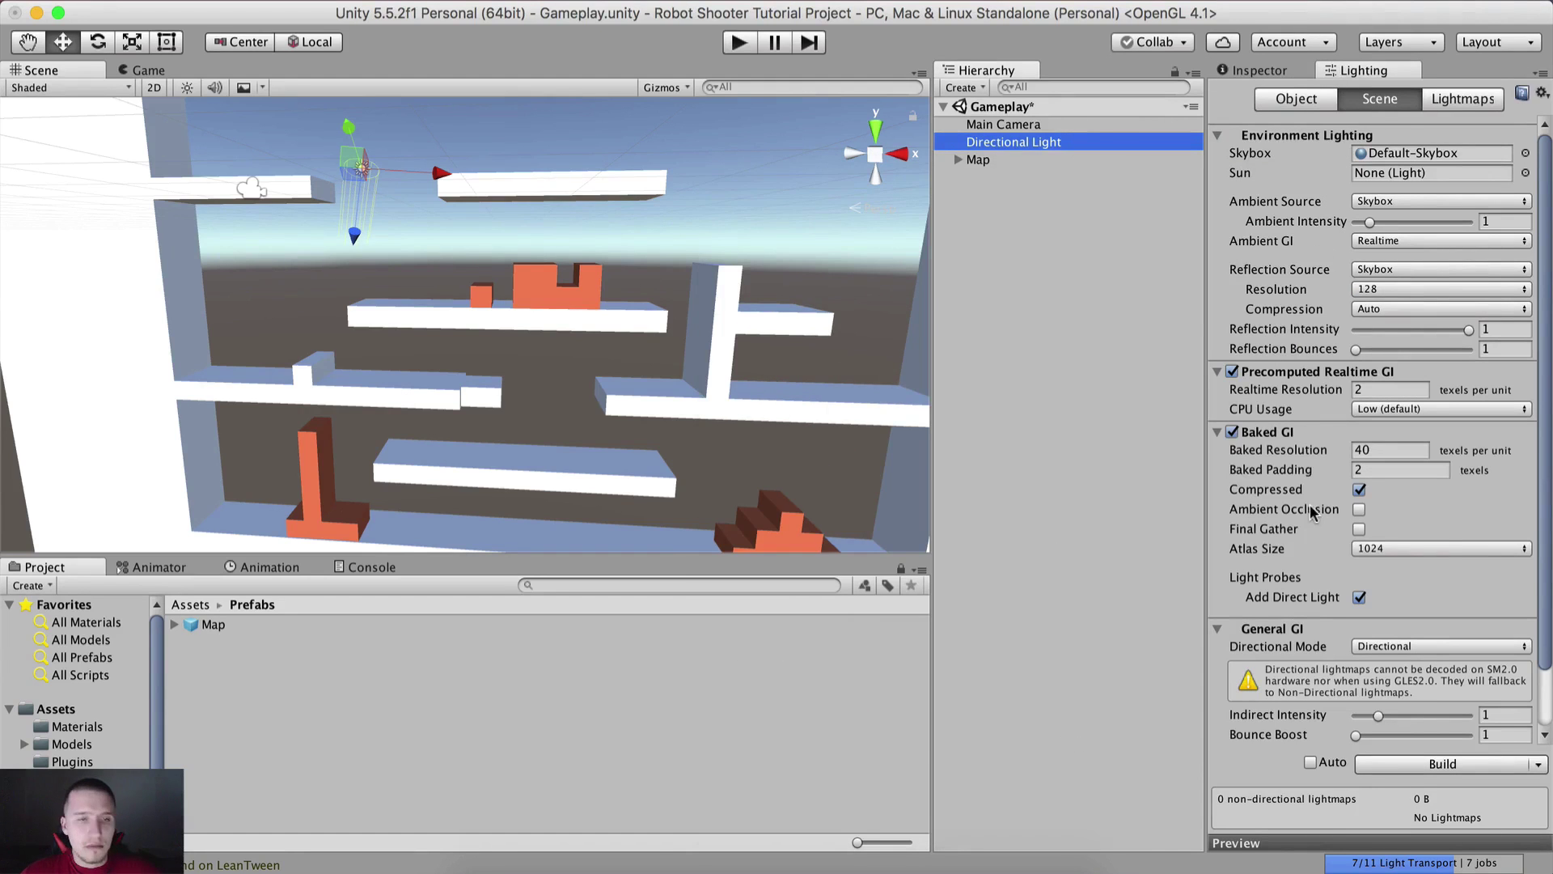
mouse_move(1310, 506)
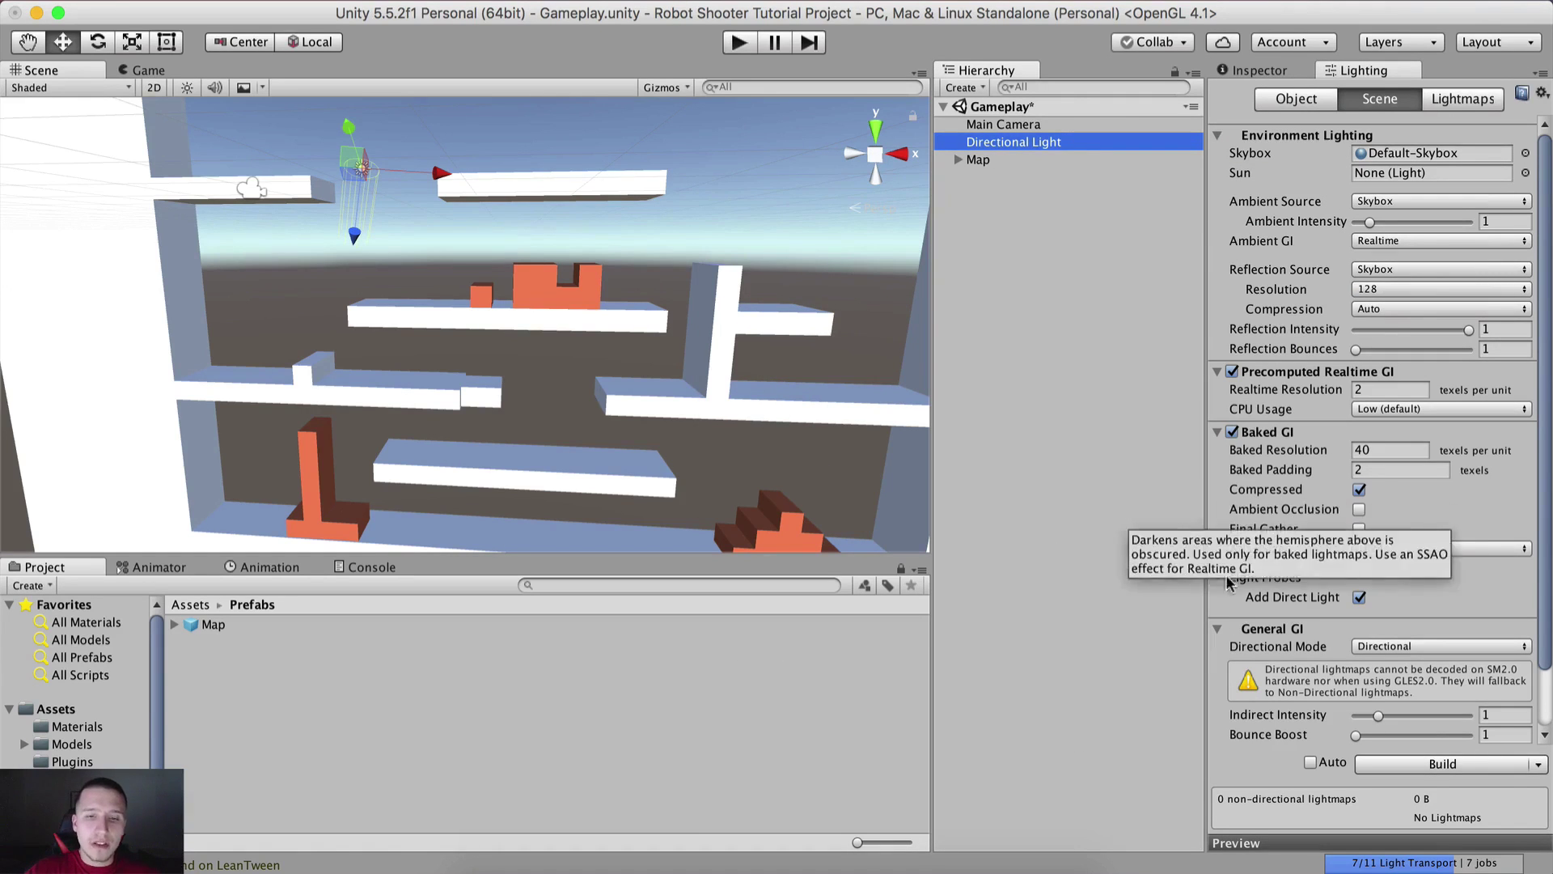
left_click(1312, 762)
left_click(1312, 762)
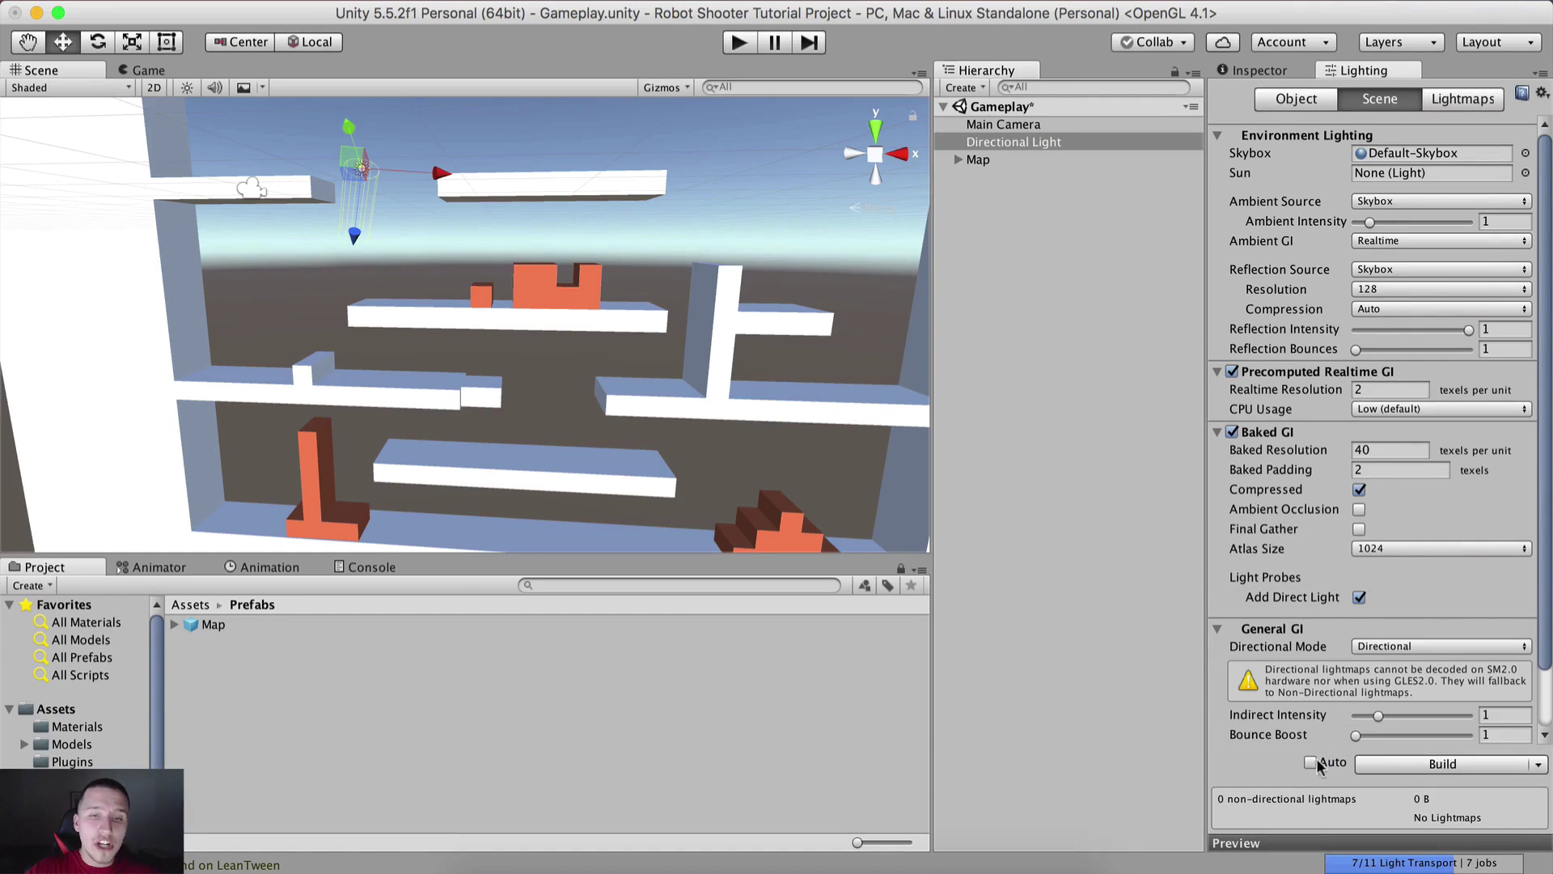
left_click(495, 1)
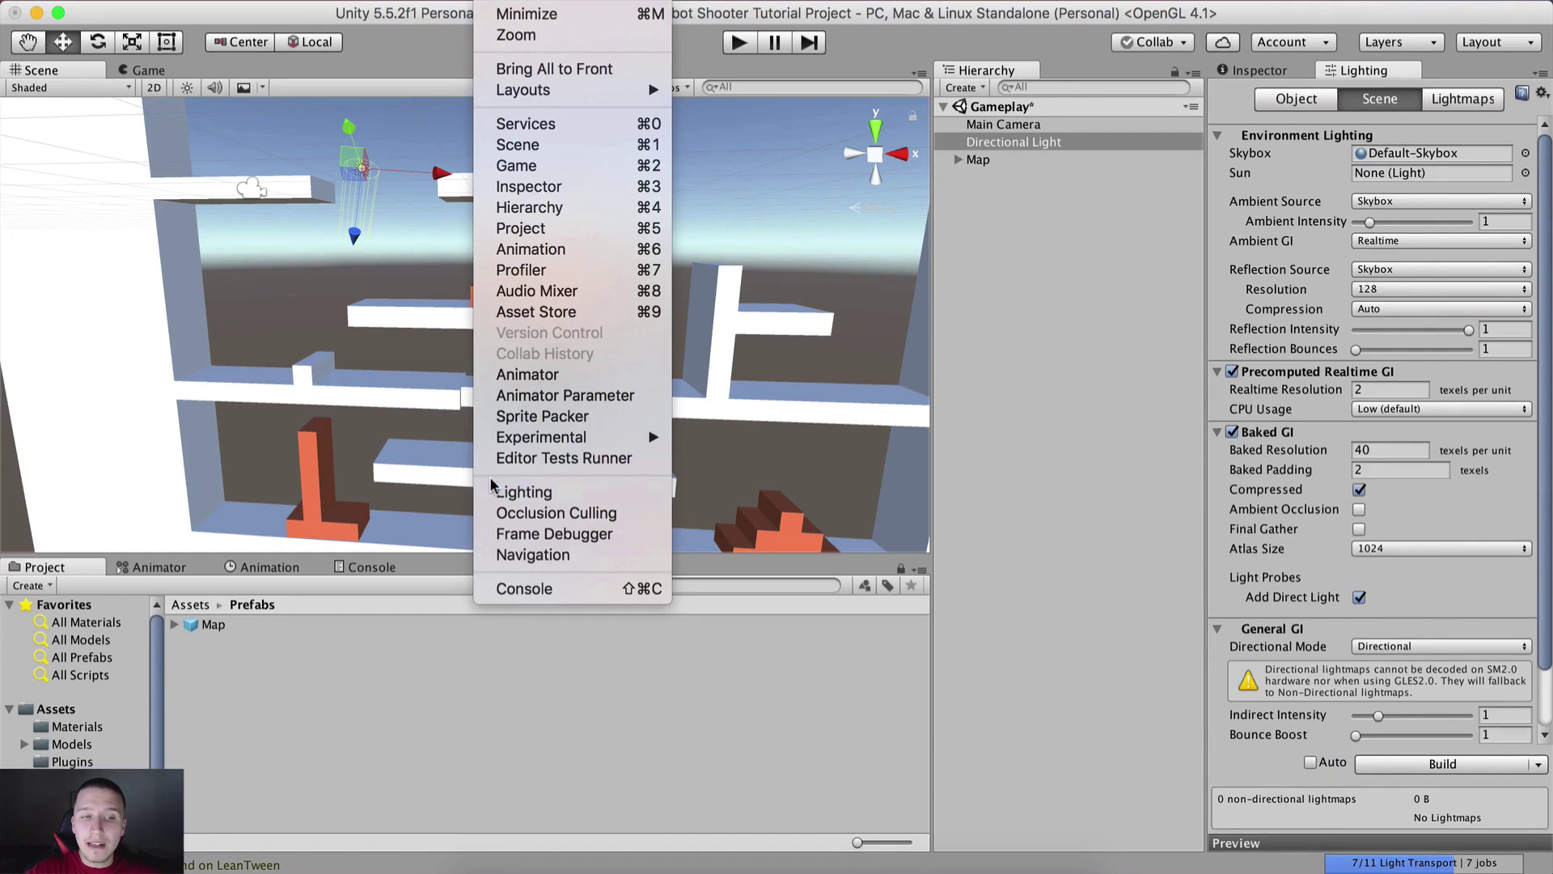
left_click(1310, 761)
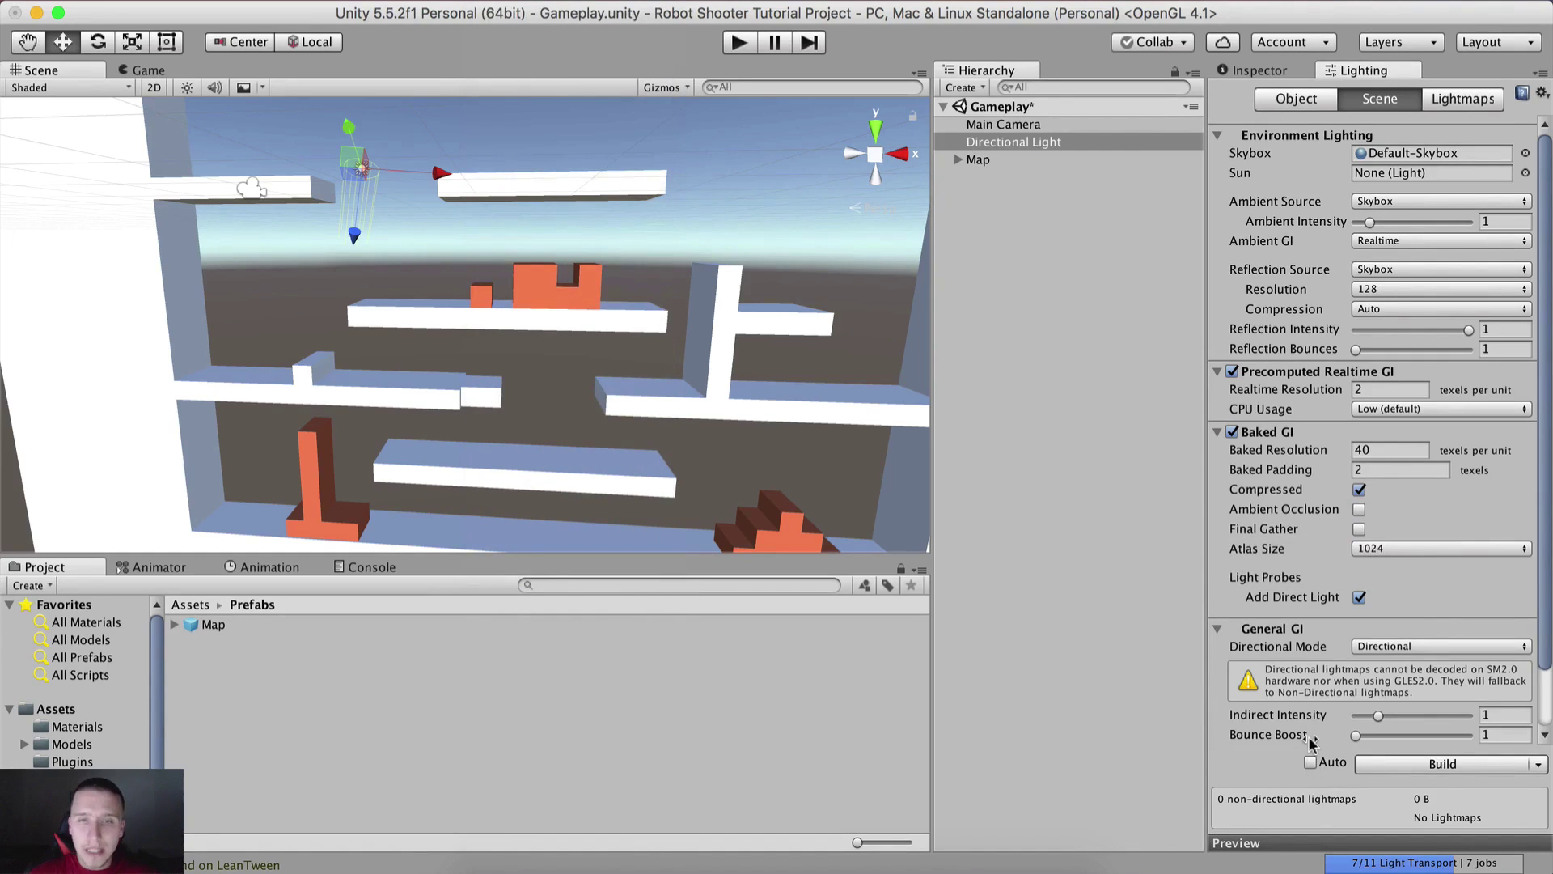
mouse_move(1312, 742)
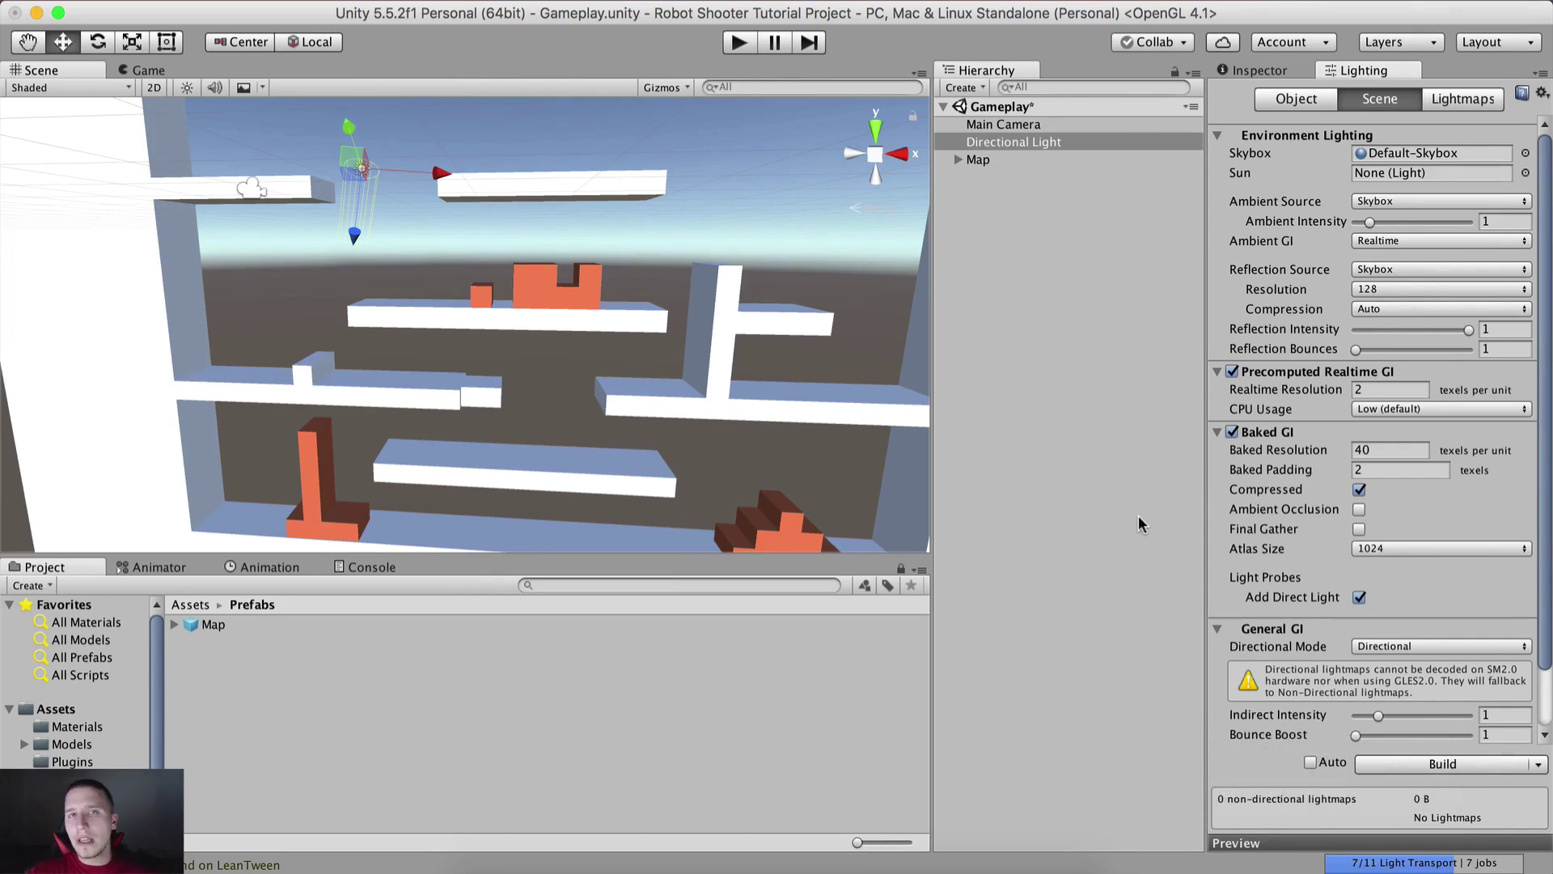
left_click(1152, 495)
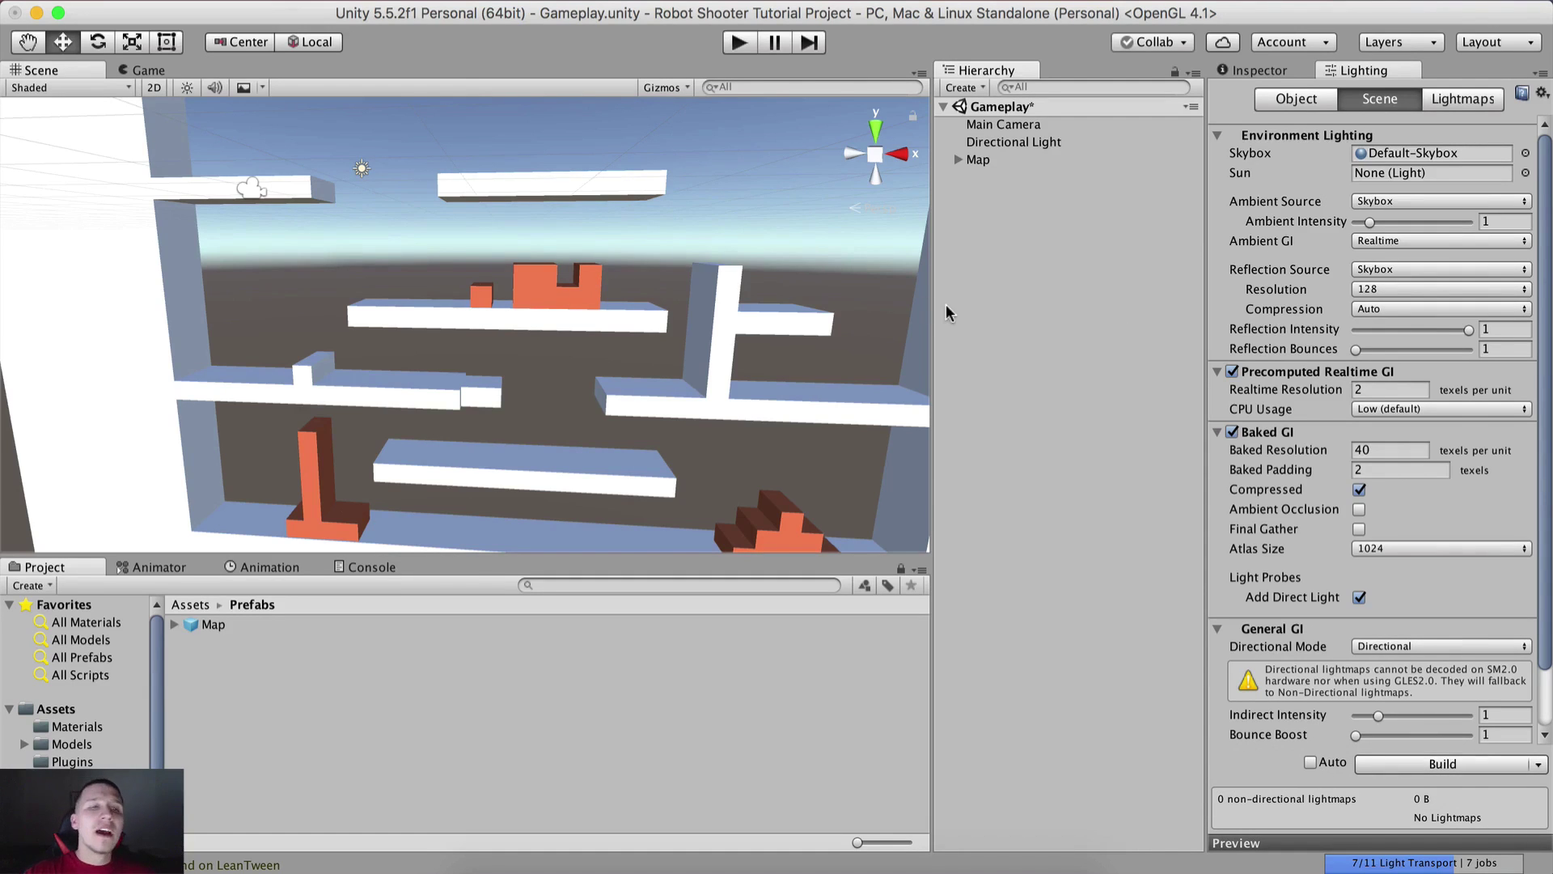
Change the scene's Ambient Source to Color and set the ambient color to hex 333333
left_click_drag(587, 344, 605, 279, "alt")
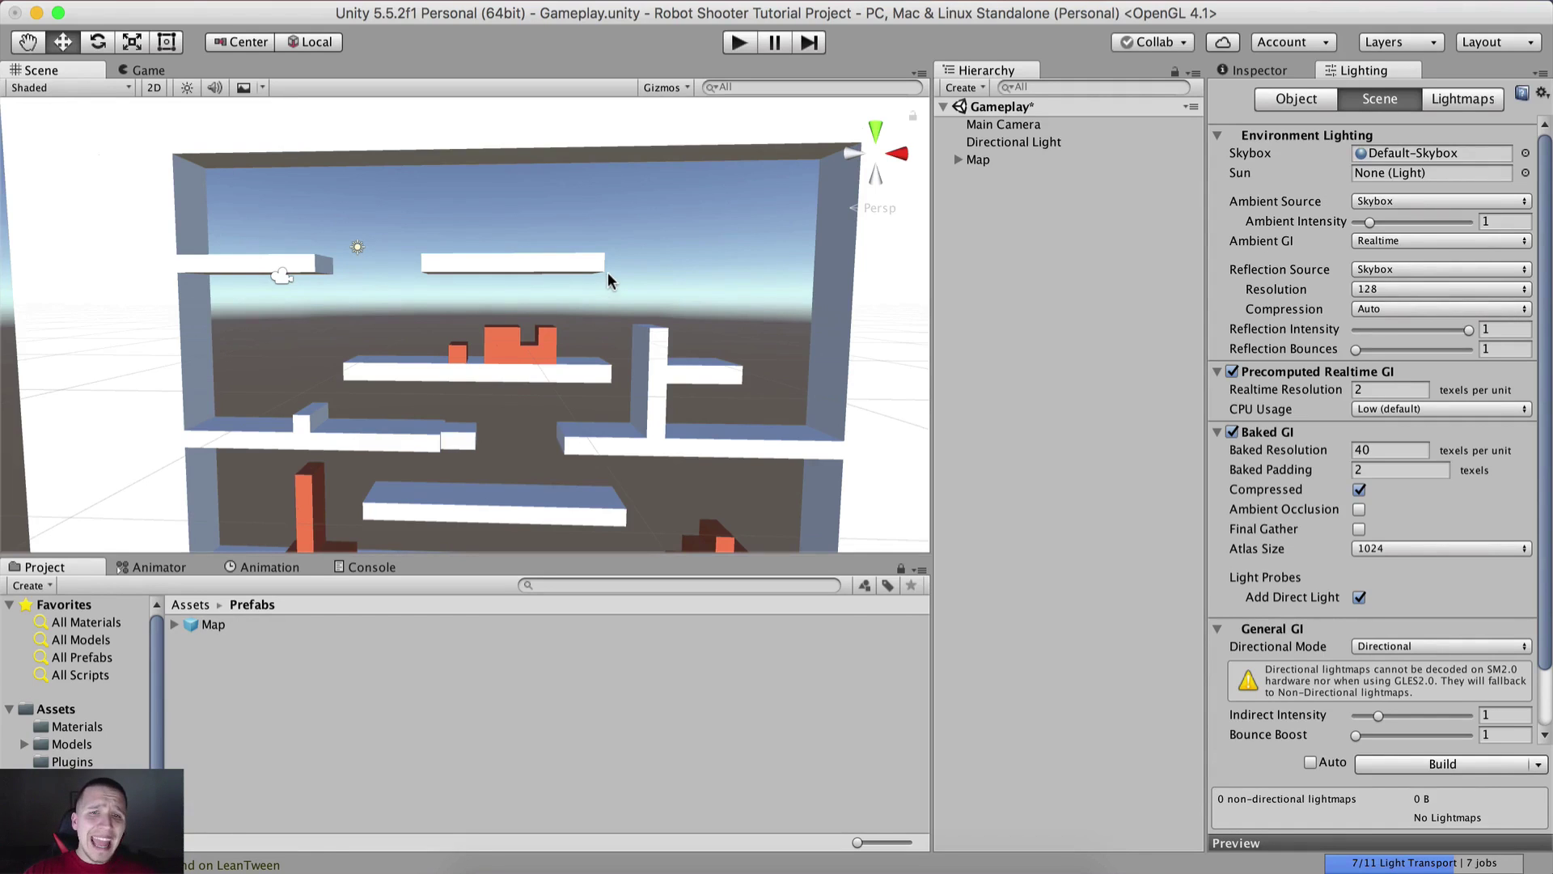
left_click(1408, 202)
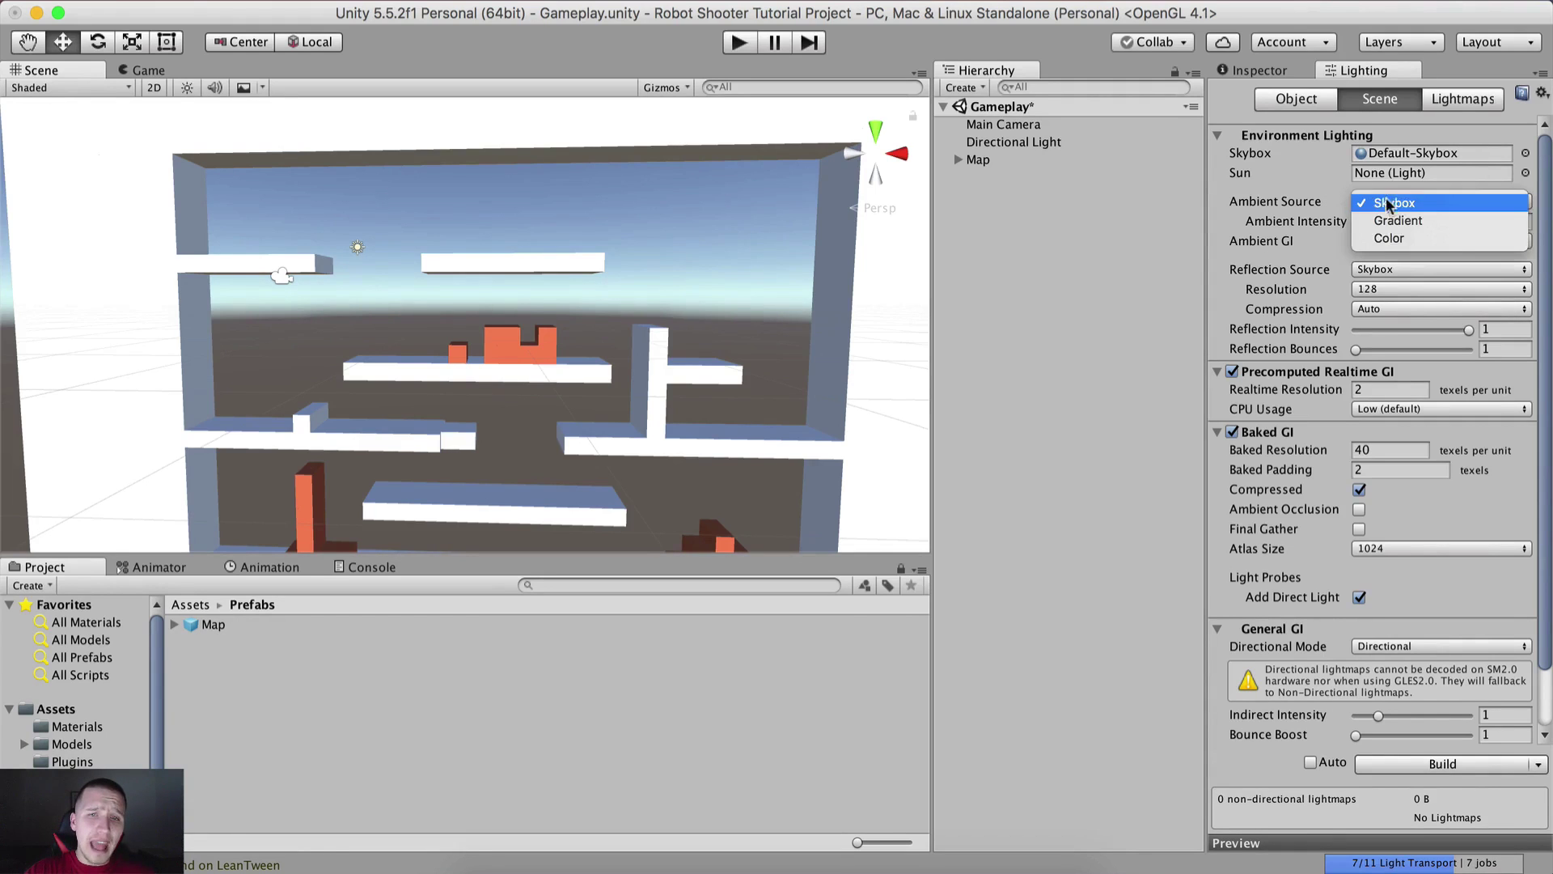
left_click(1385, 238)
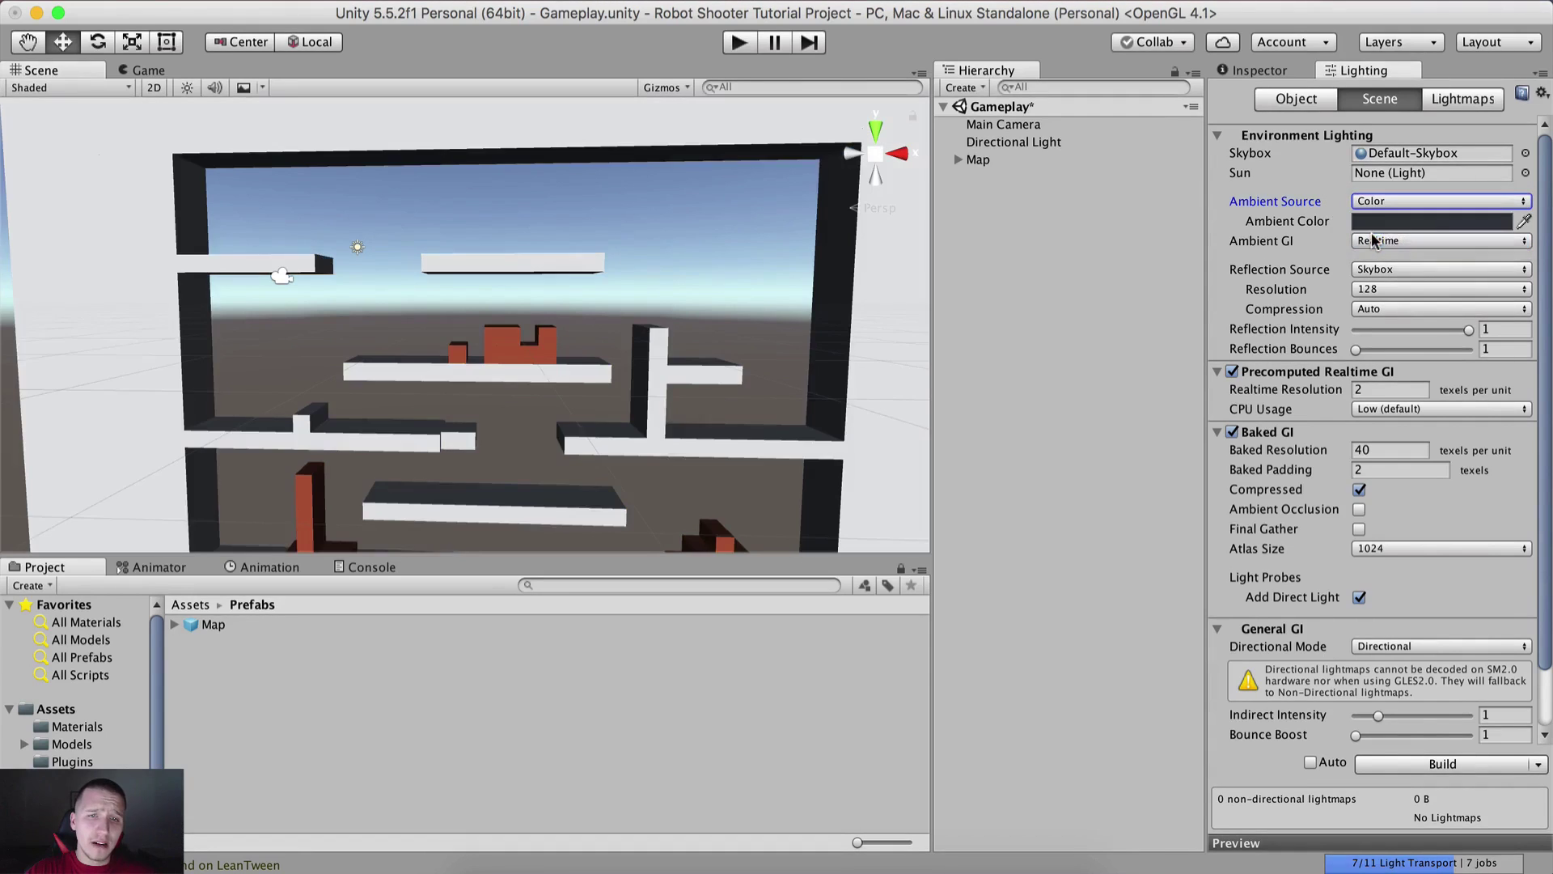
left_click(1378, 229)
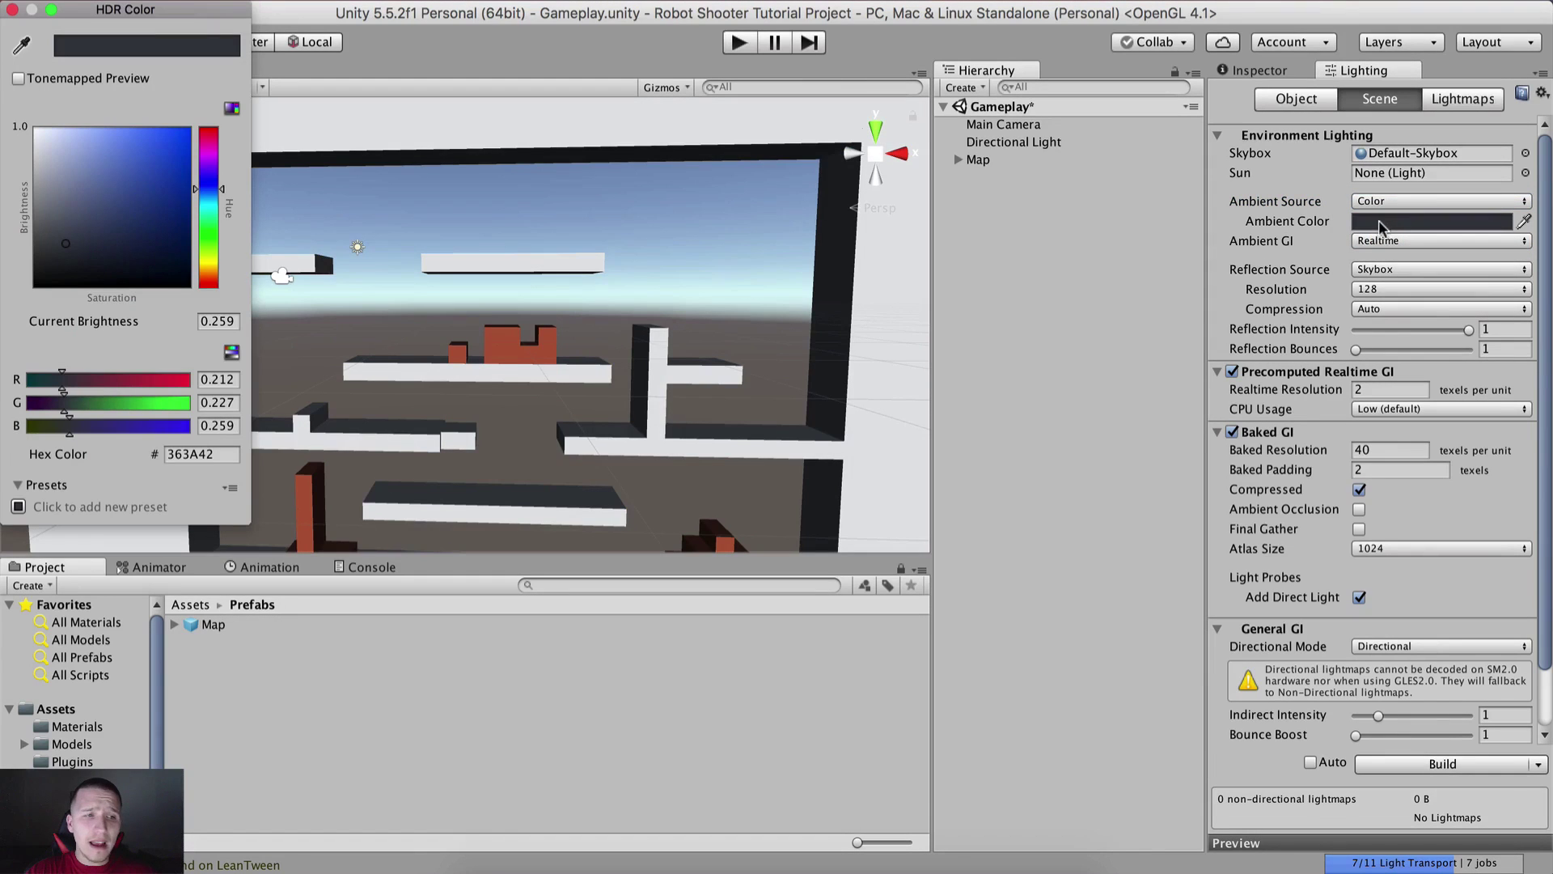
left_click(198, 456)
type("333333")
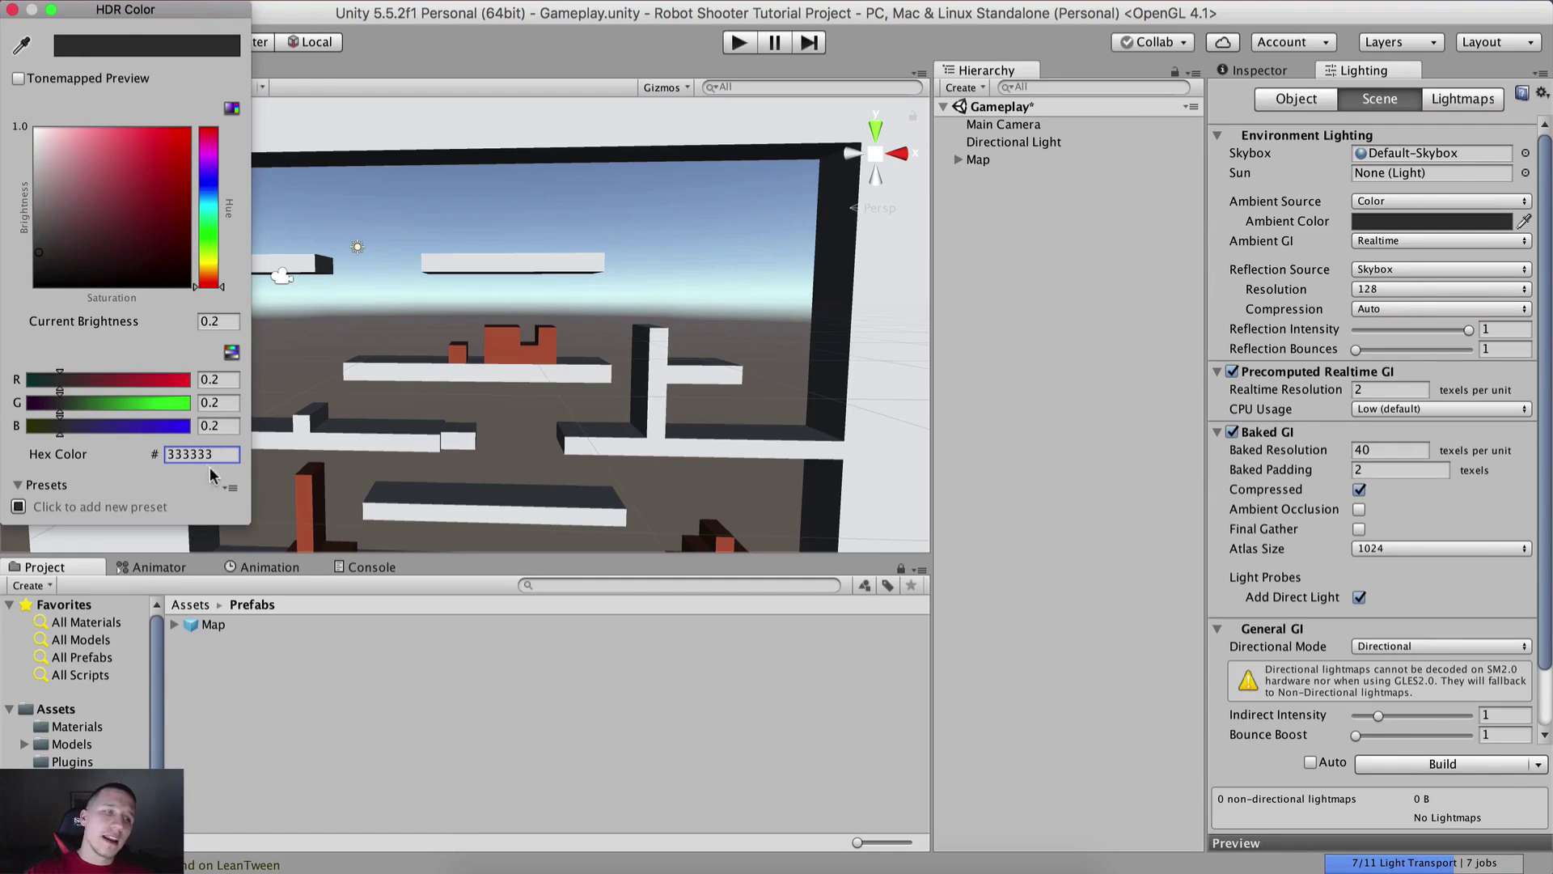
left_click(12, 10)
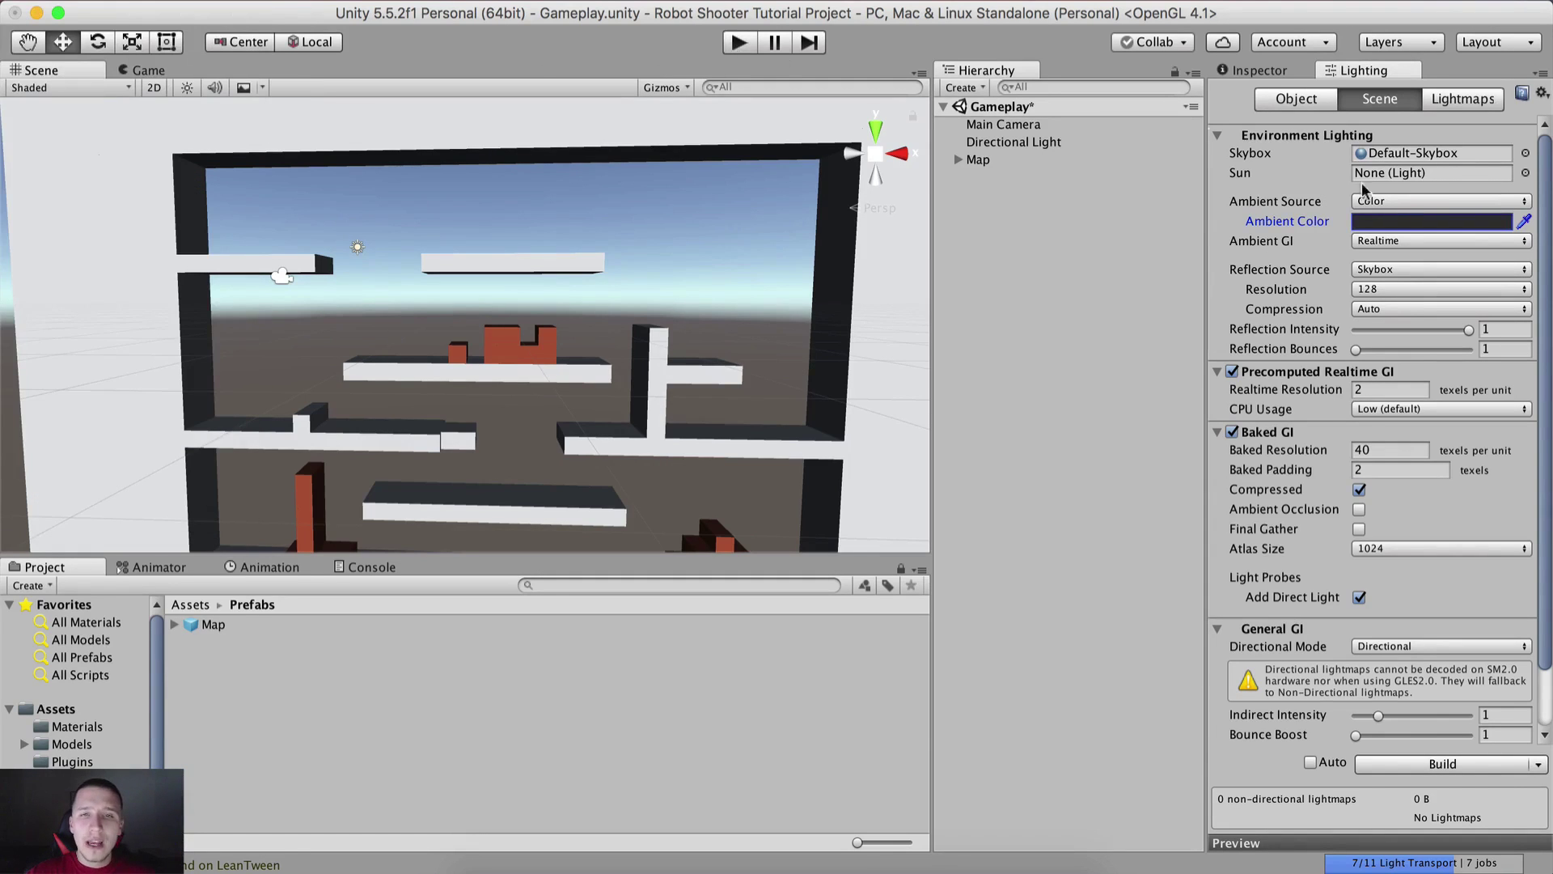
Open the DeepSpaceBlue folder inside SkyBox Volume 2 and select its DSB skybox material
left_click_drag(628, 242, 779, 289, "alt")
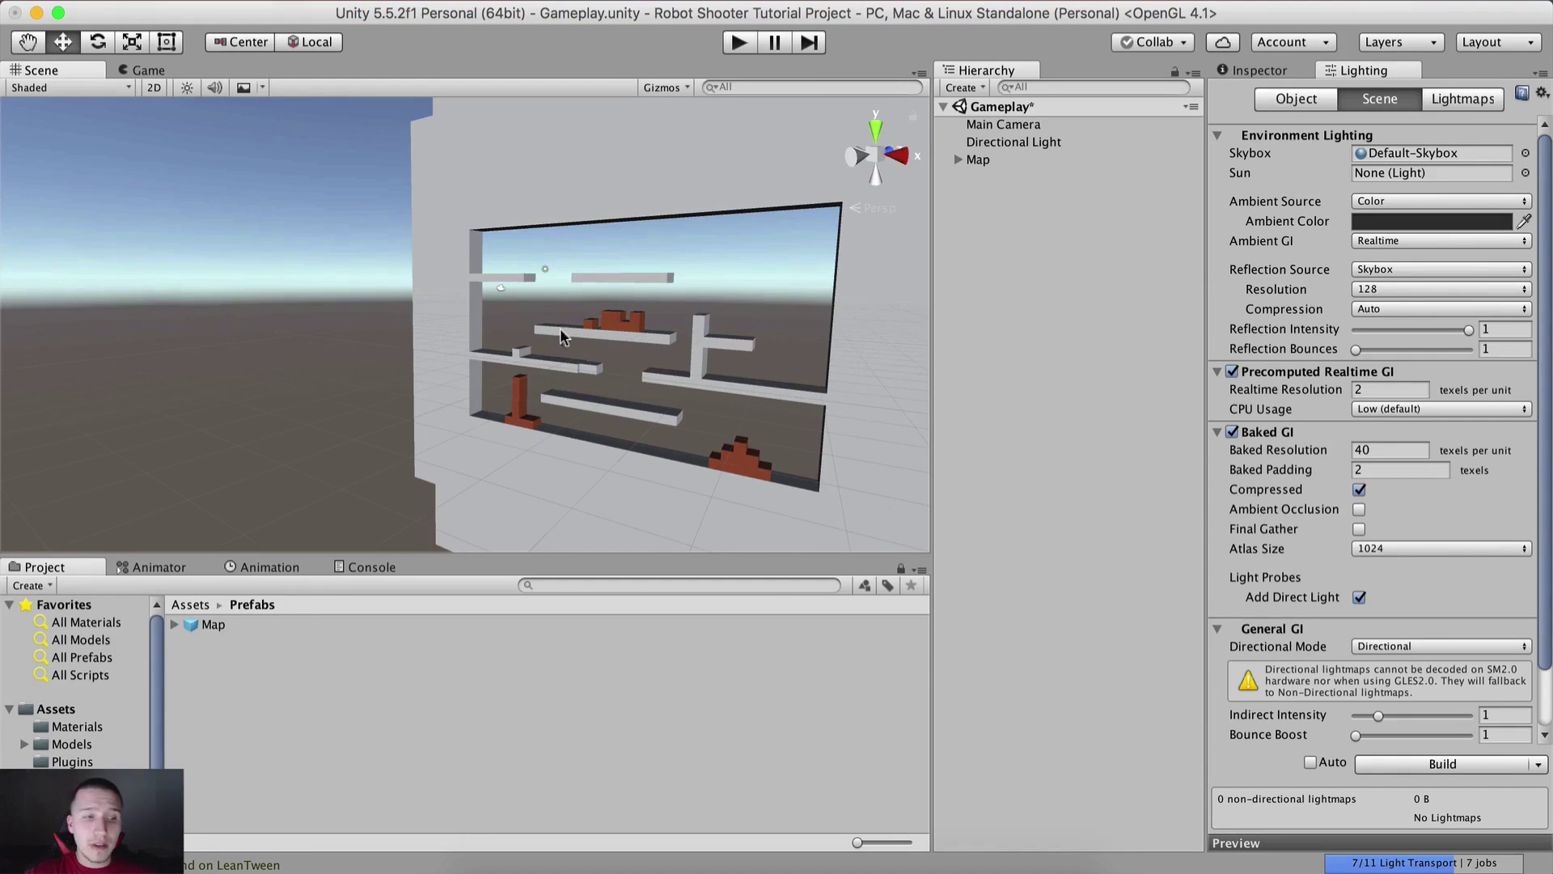
left_click(194, 605)
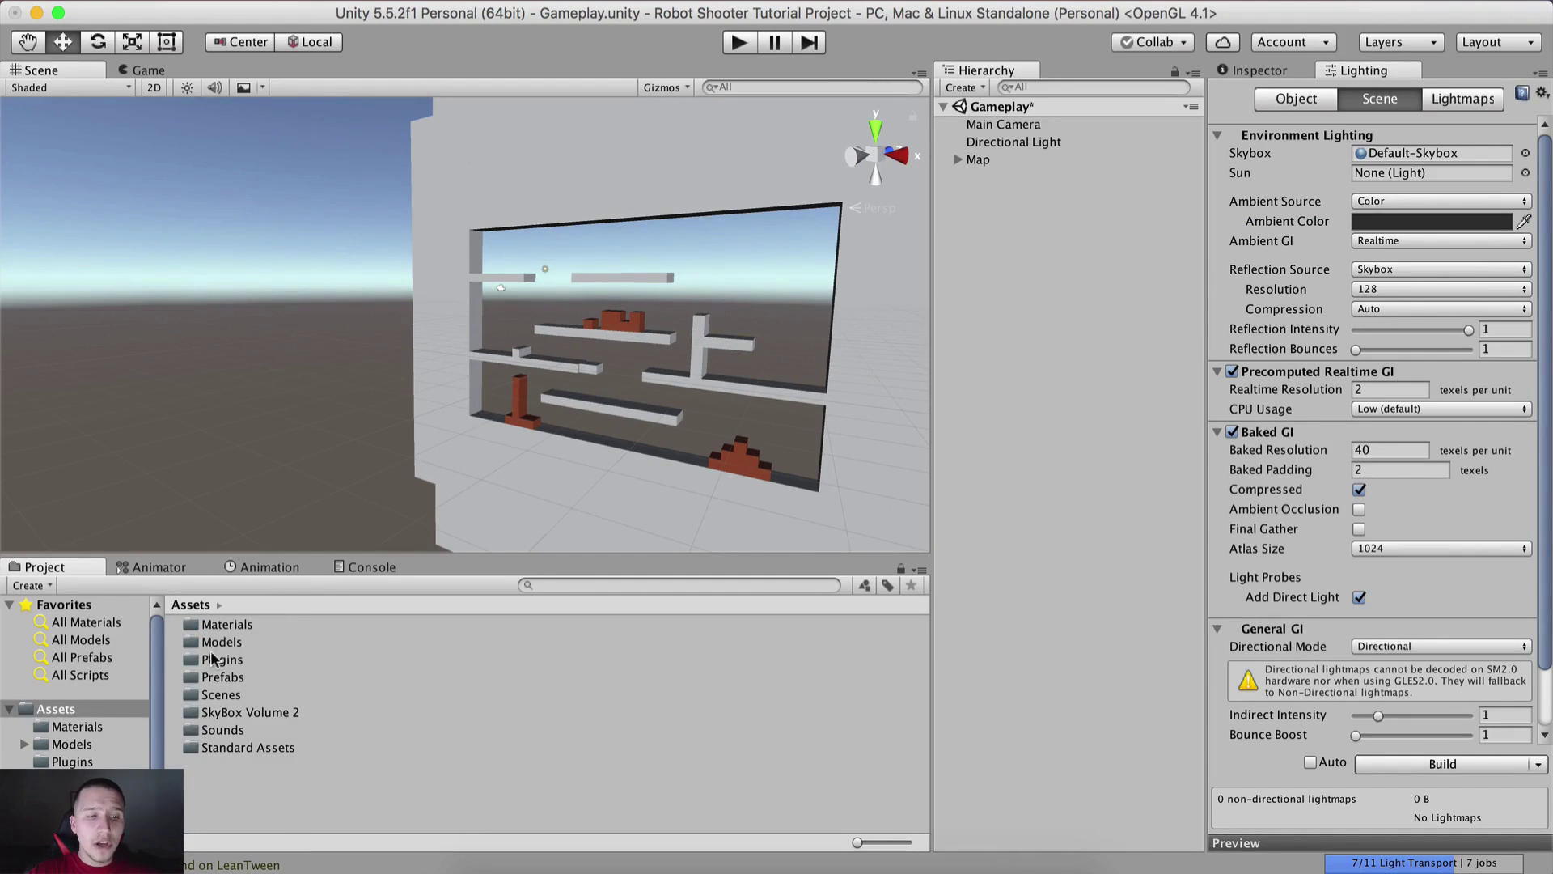
left_click(239, 712)
double_click(308, 716)
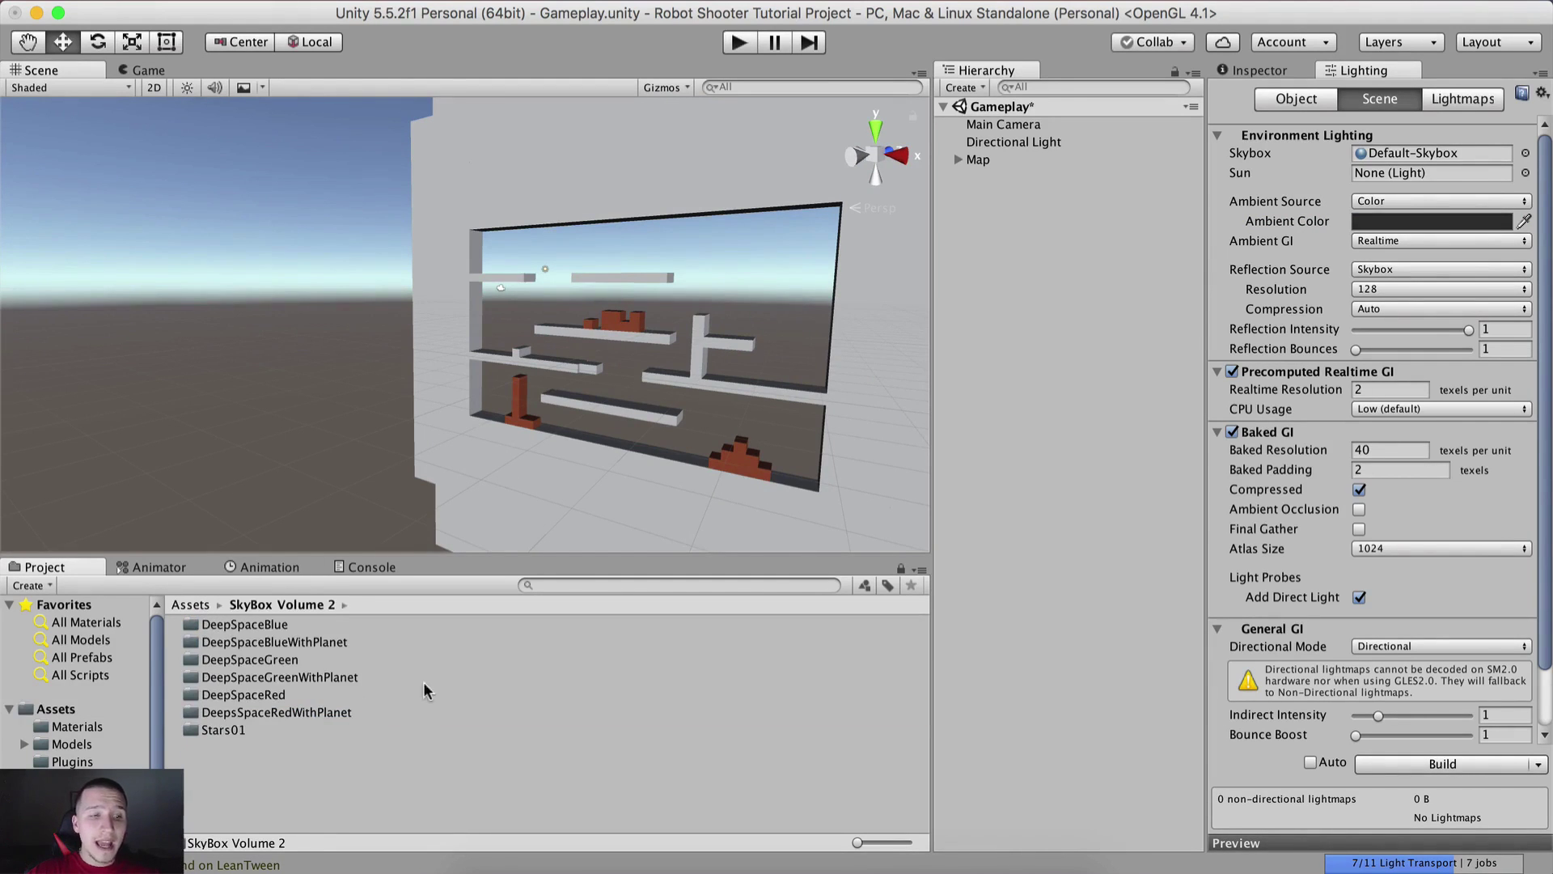
left_click(267, 627)
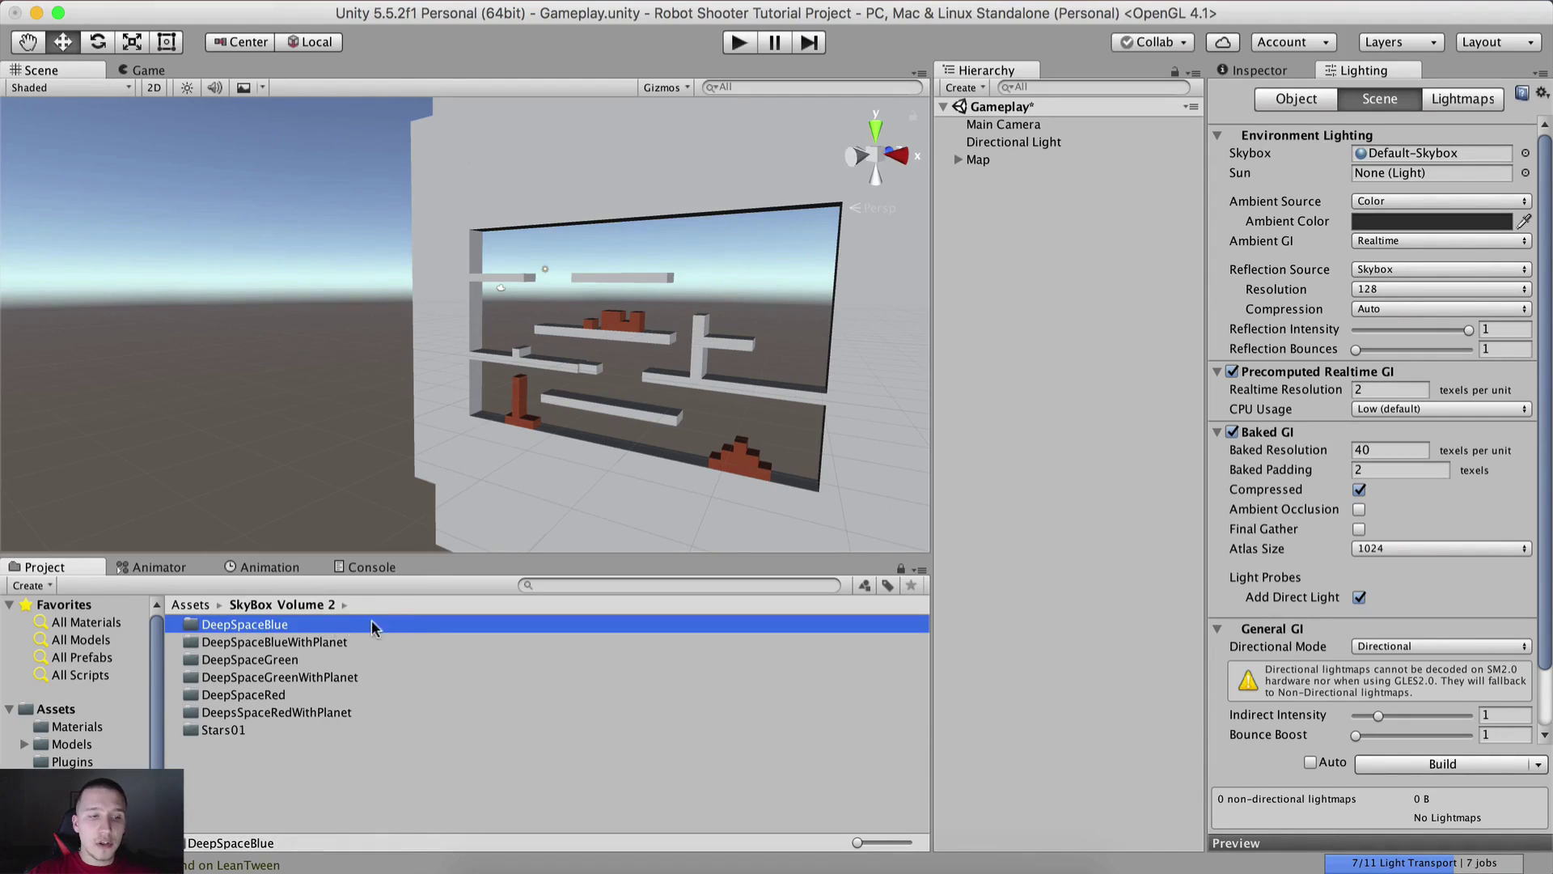
double_click(287, 627)
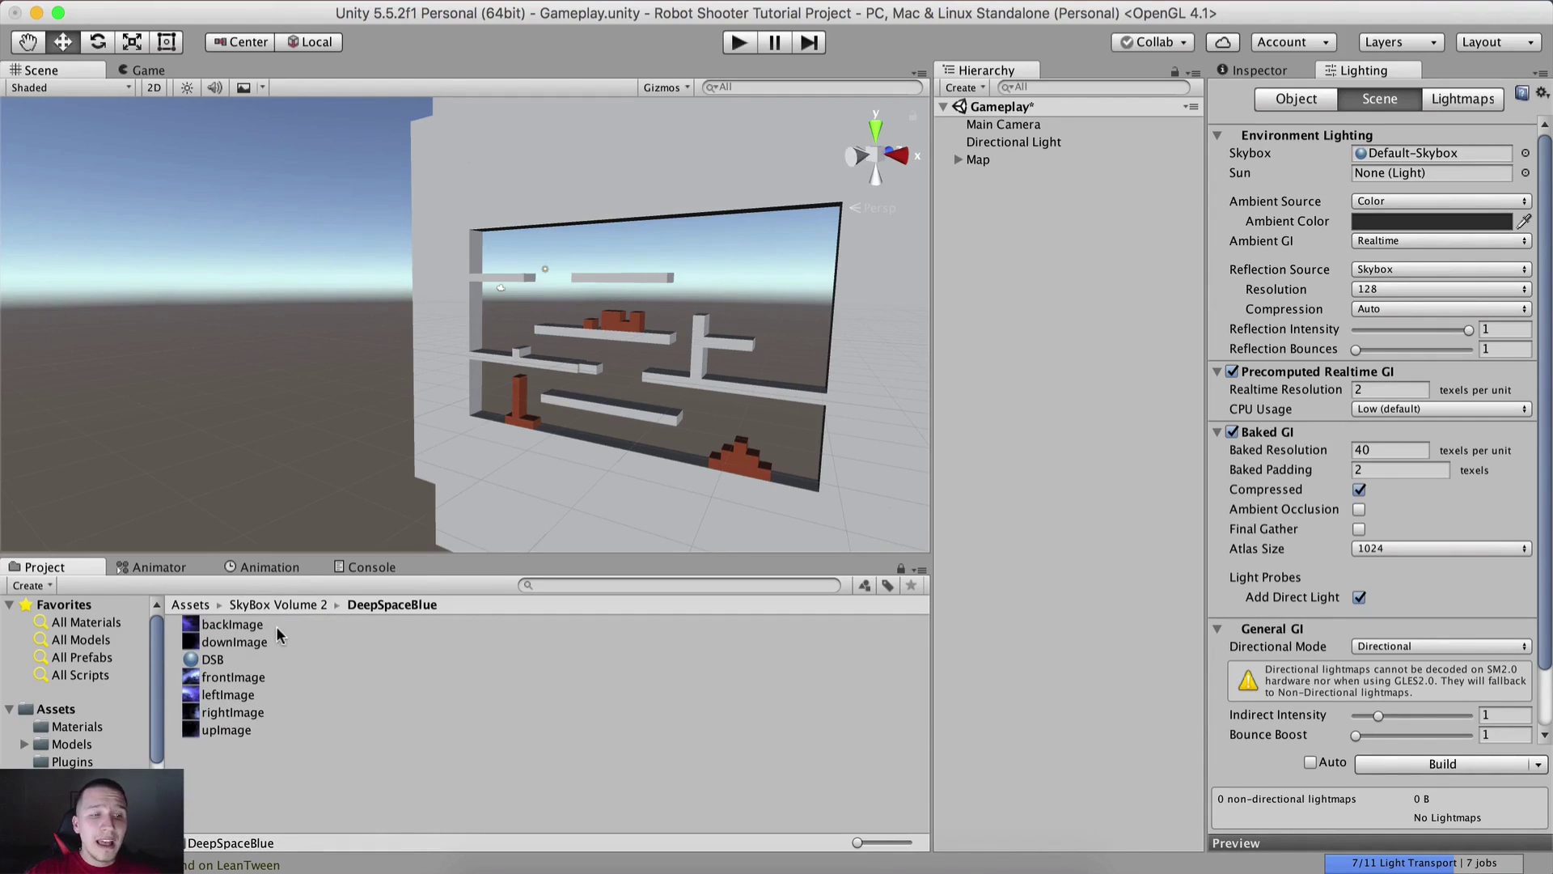
left_click(258, 661)
left_click_drag(267, 453, 360, 338, "alt")
left_click_drag(212, 660, 400, 805)
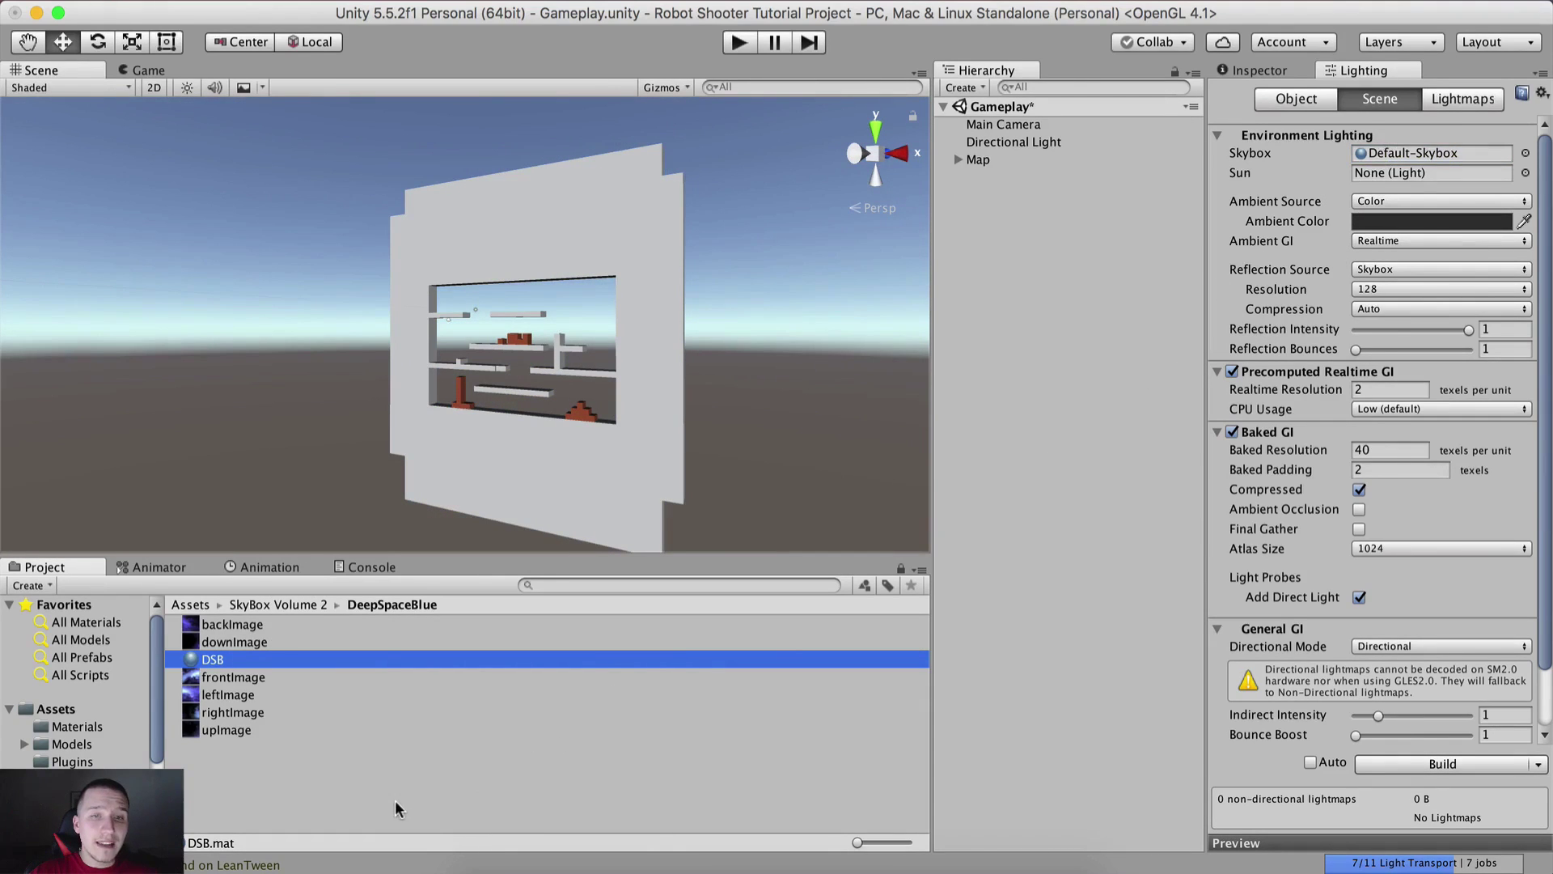
Undock the Lighting window, dock it back beside the Inspector, and look through its Object and Lightmaps pages before returning to Scene
left_click(1378, 89)
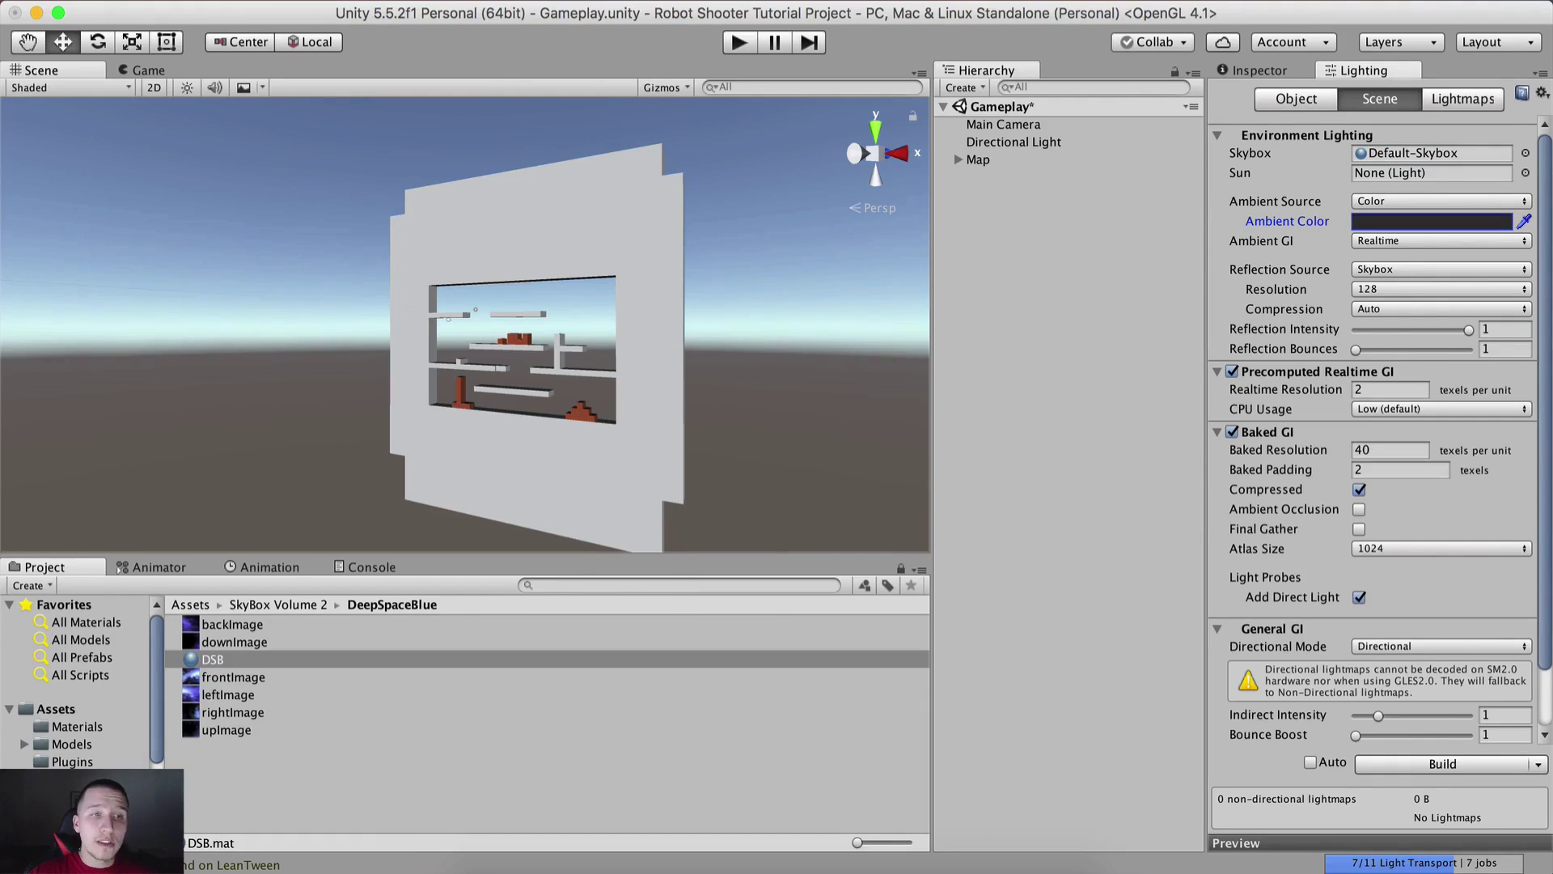
left_click(506, 488)
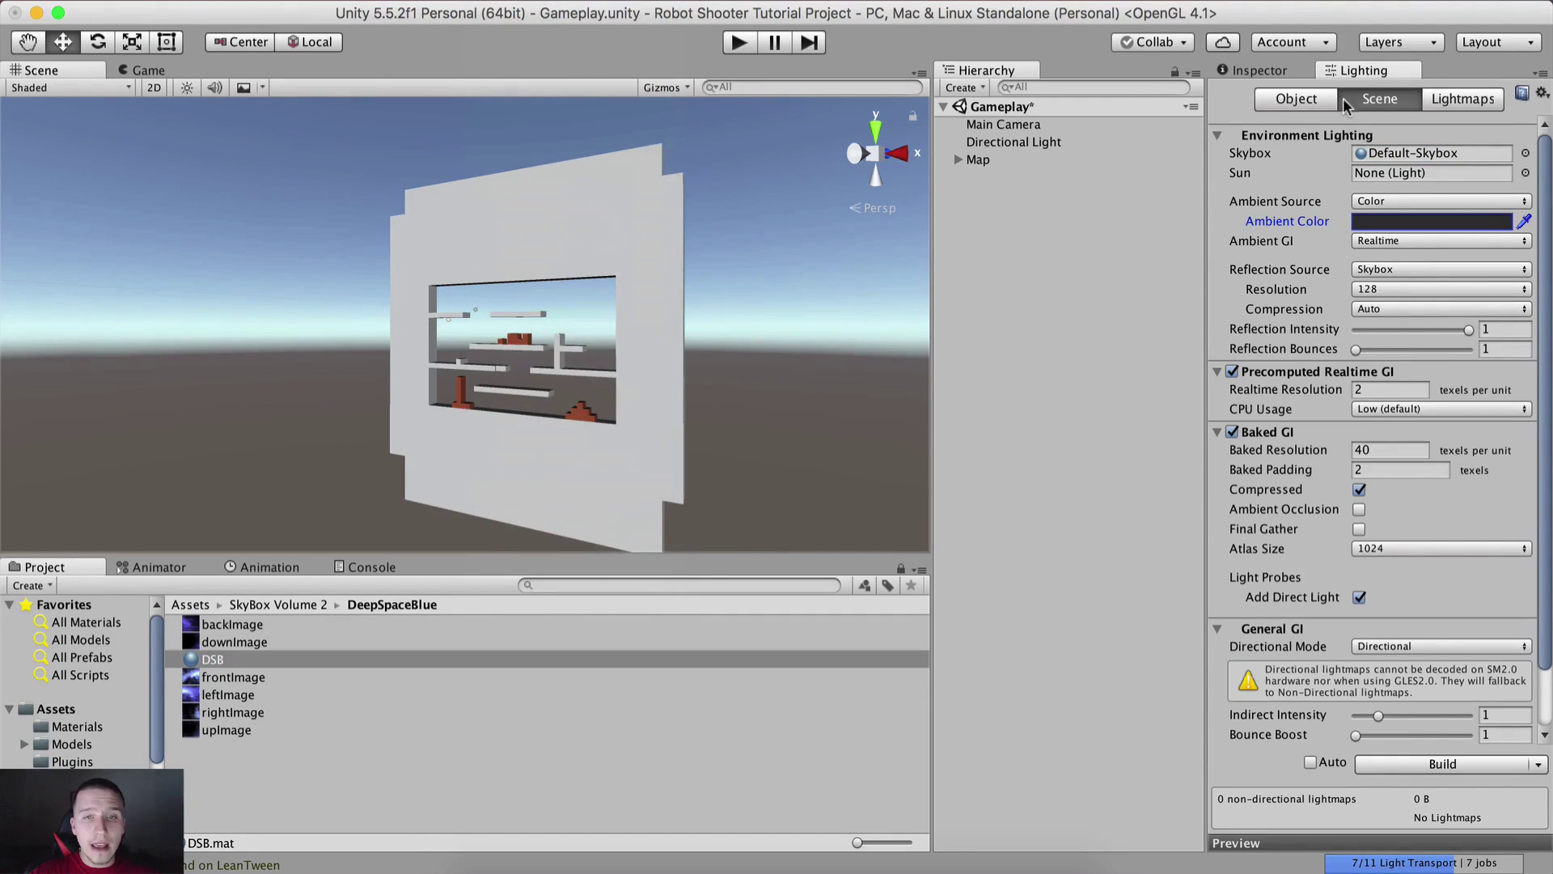
left_click_drag(1364, 70, 1342, 420)
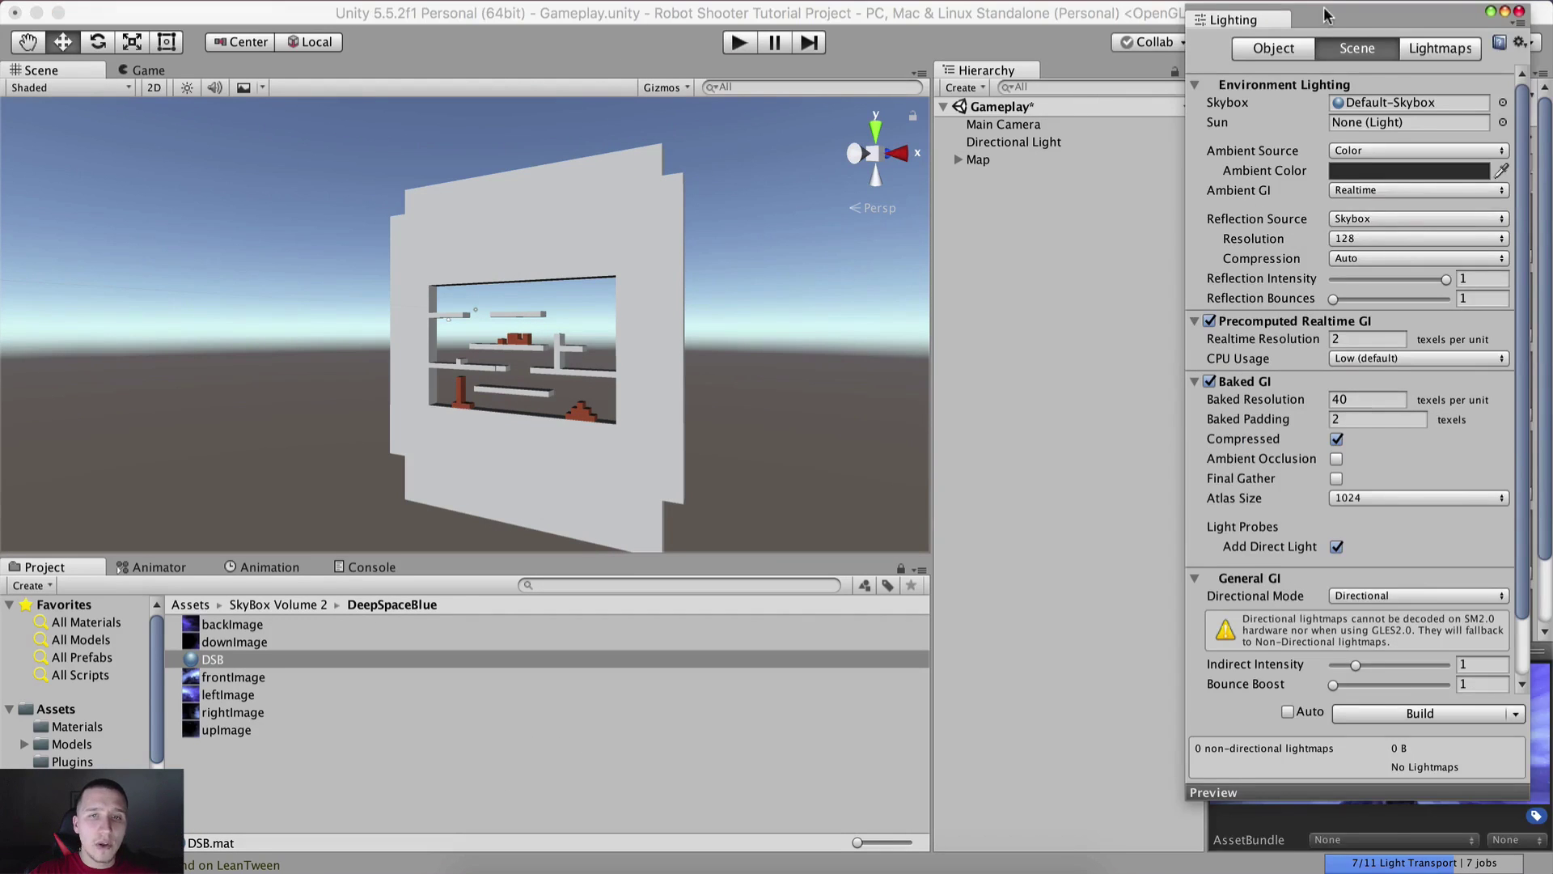
left_click_drag(1326, 15, 1281, 73)
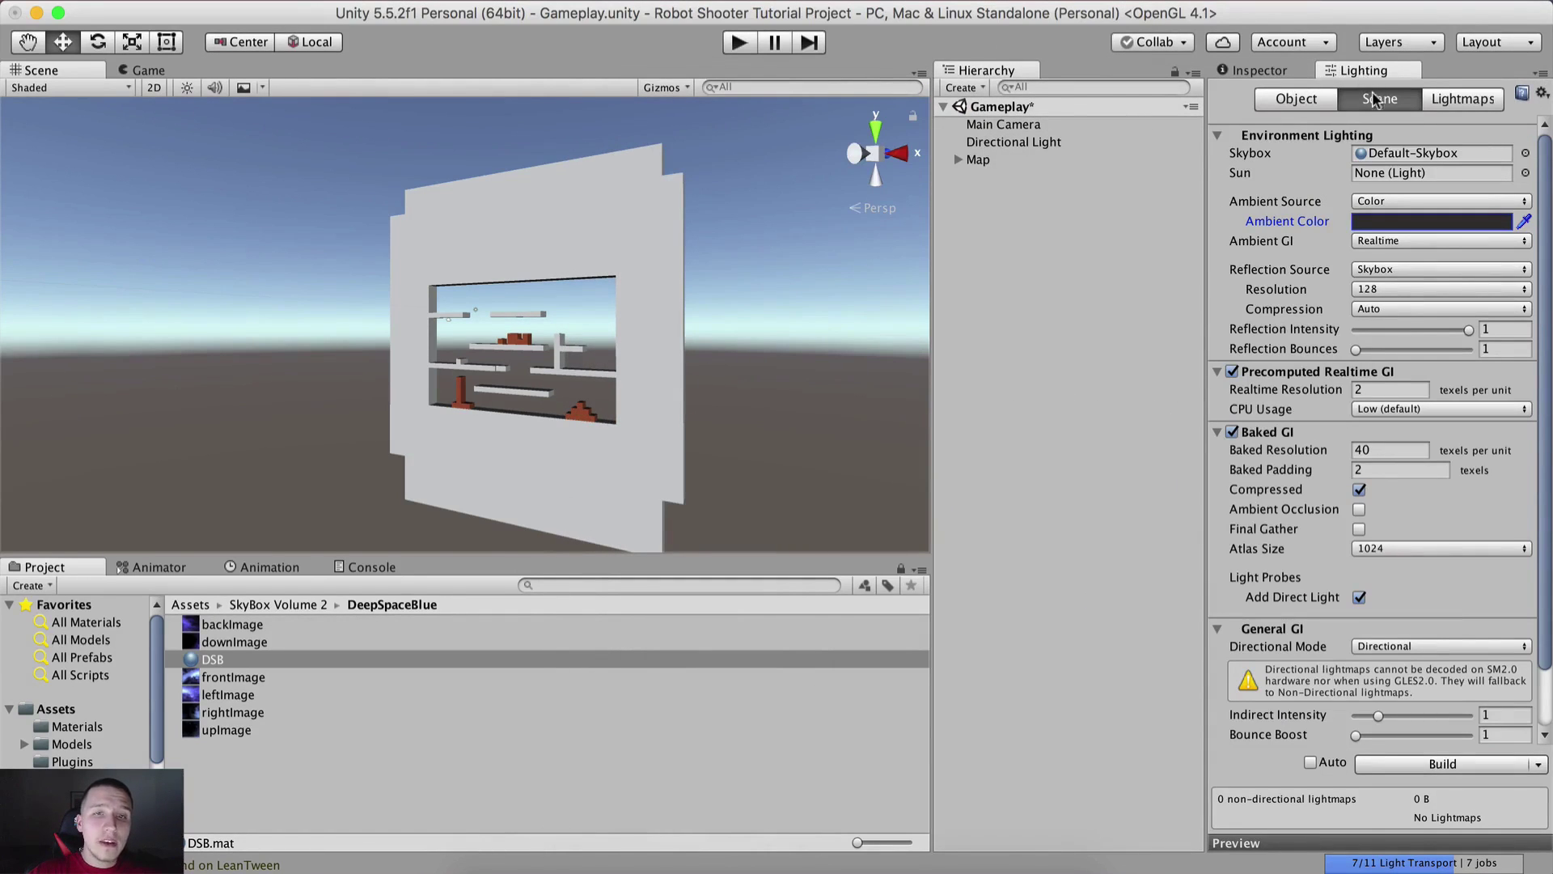
left_click(1296, 98)
left_click(1454, 99)
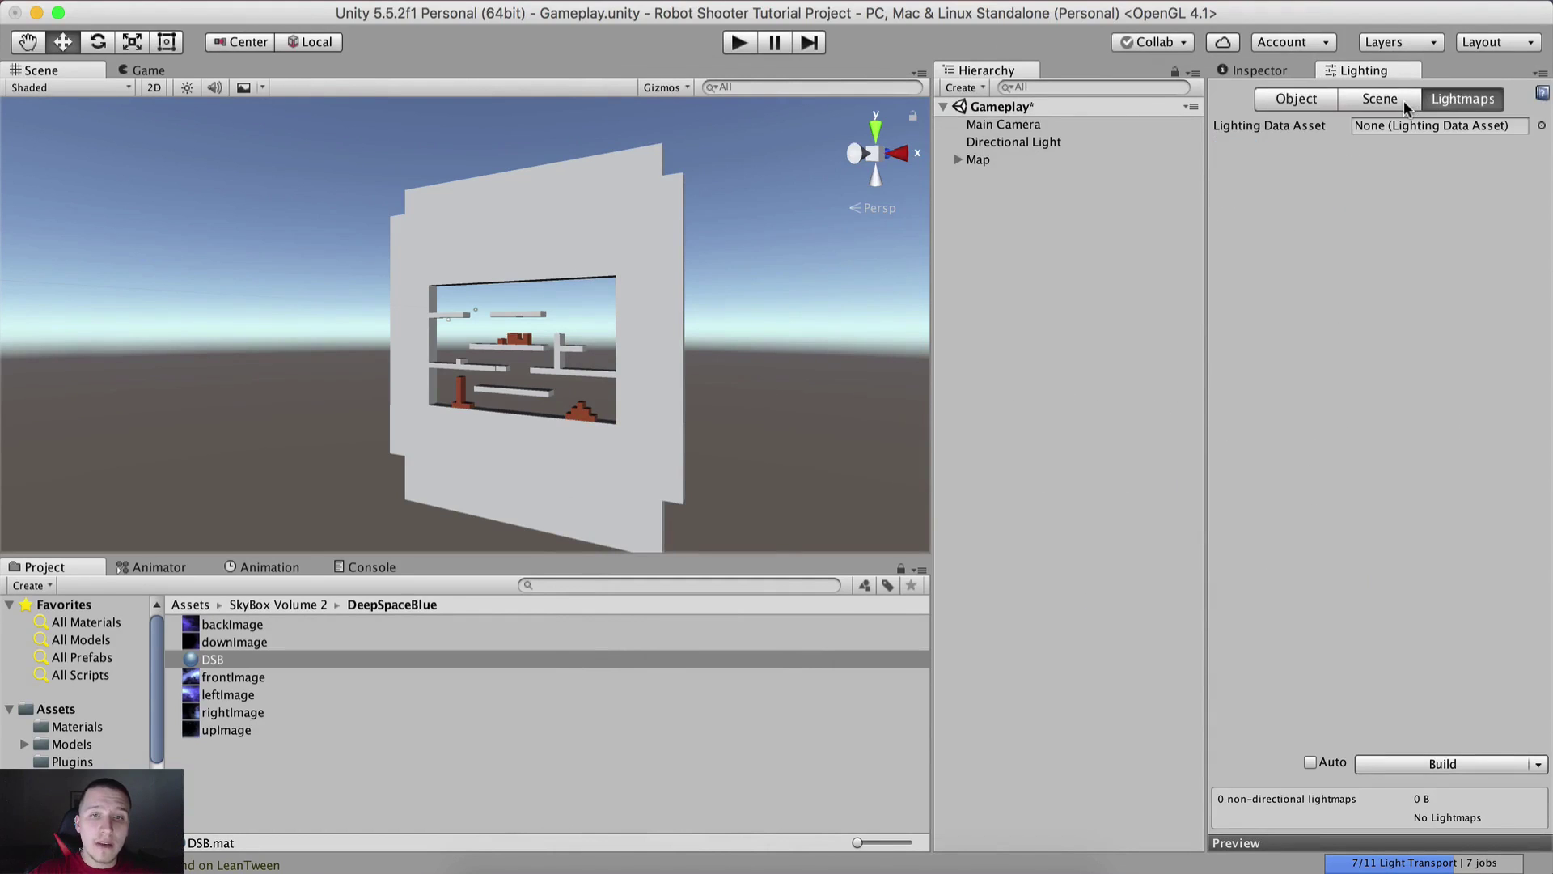
left_click(1361, 102)
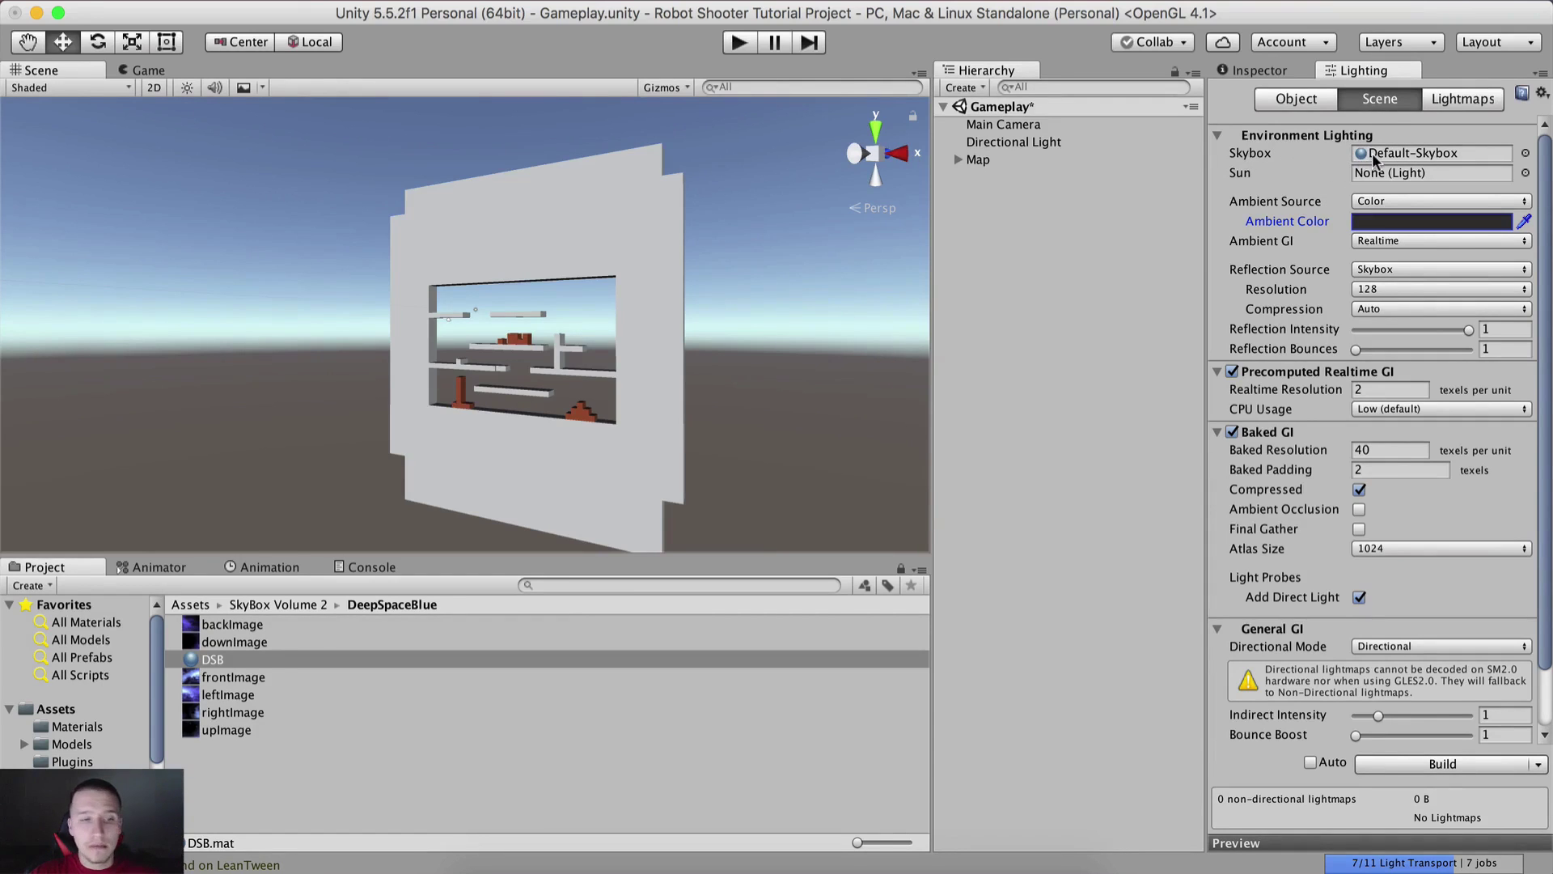
Assign the DSB material as the scene's skybox and look around the sky in the Scene view
left_click_drag(214, 659, 1410, 152)
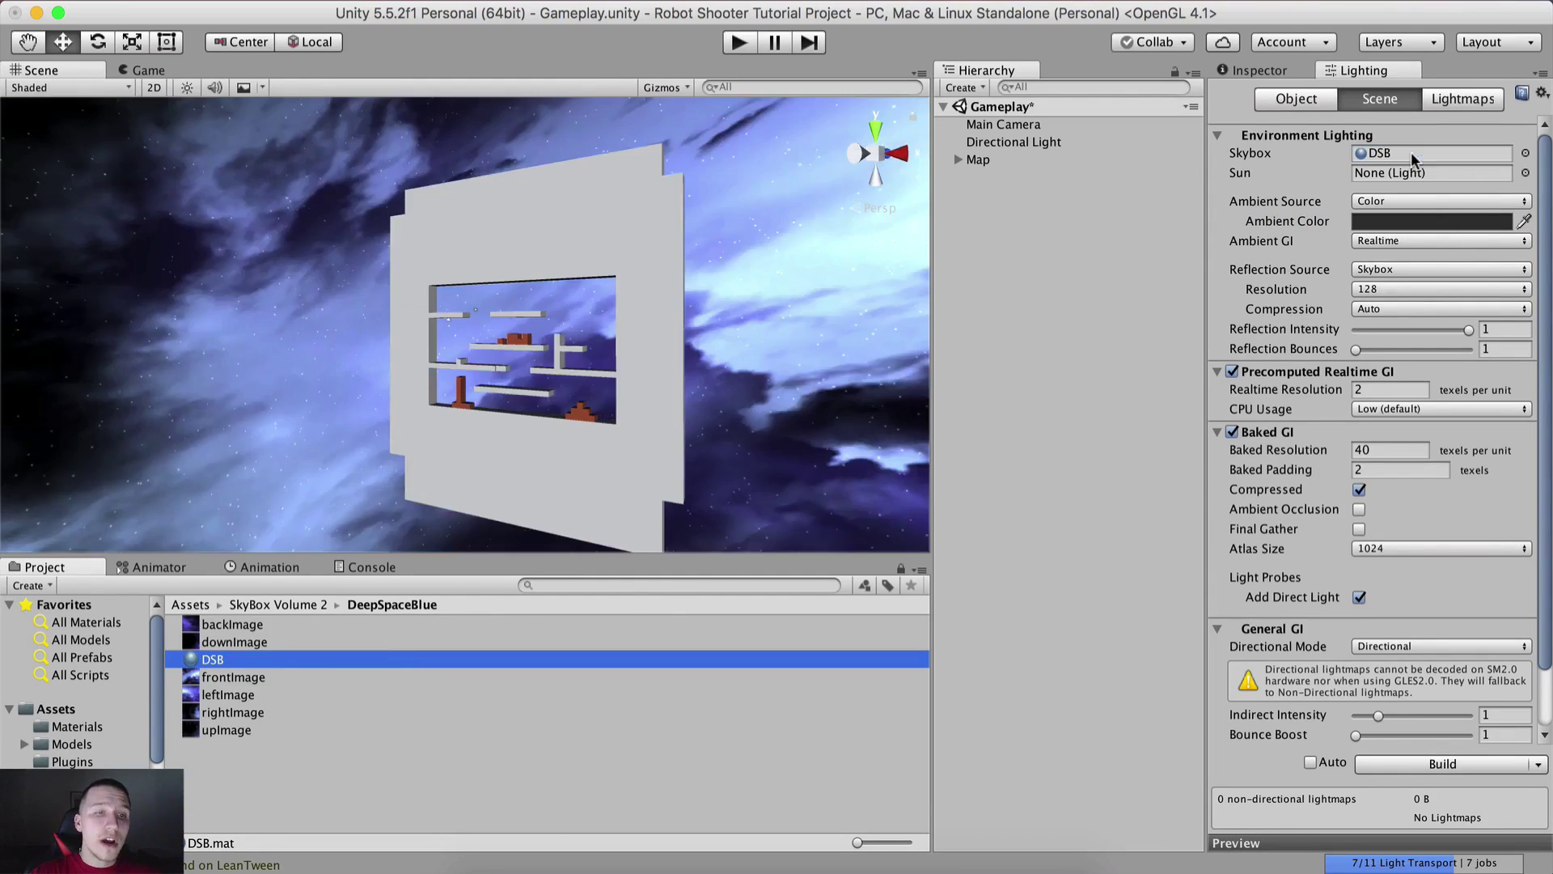
scroll(275, 343, "down", 2)
right_click_drag(547, 267, 1046, 215)
scroll(240, 304, "down", 3)
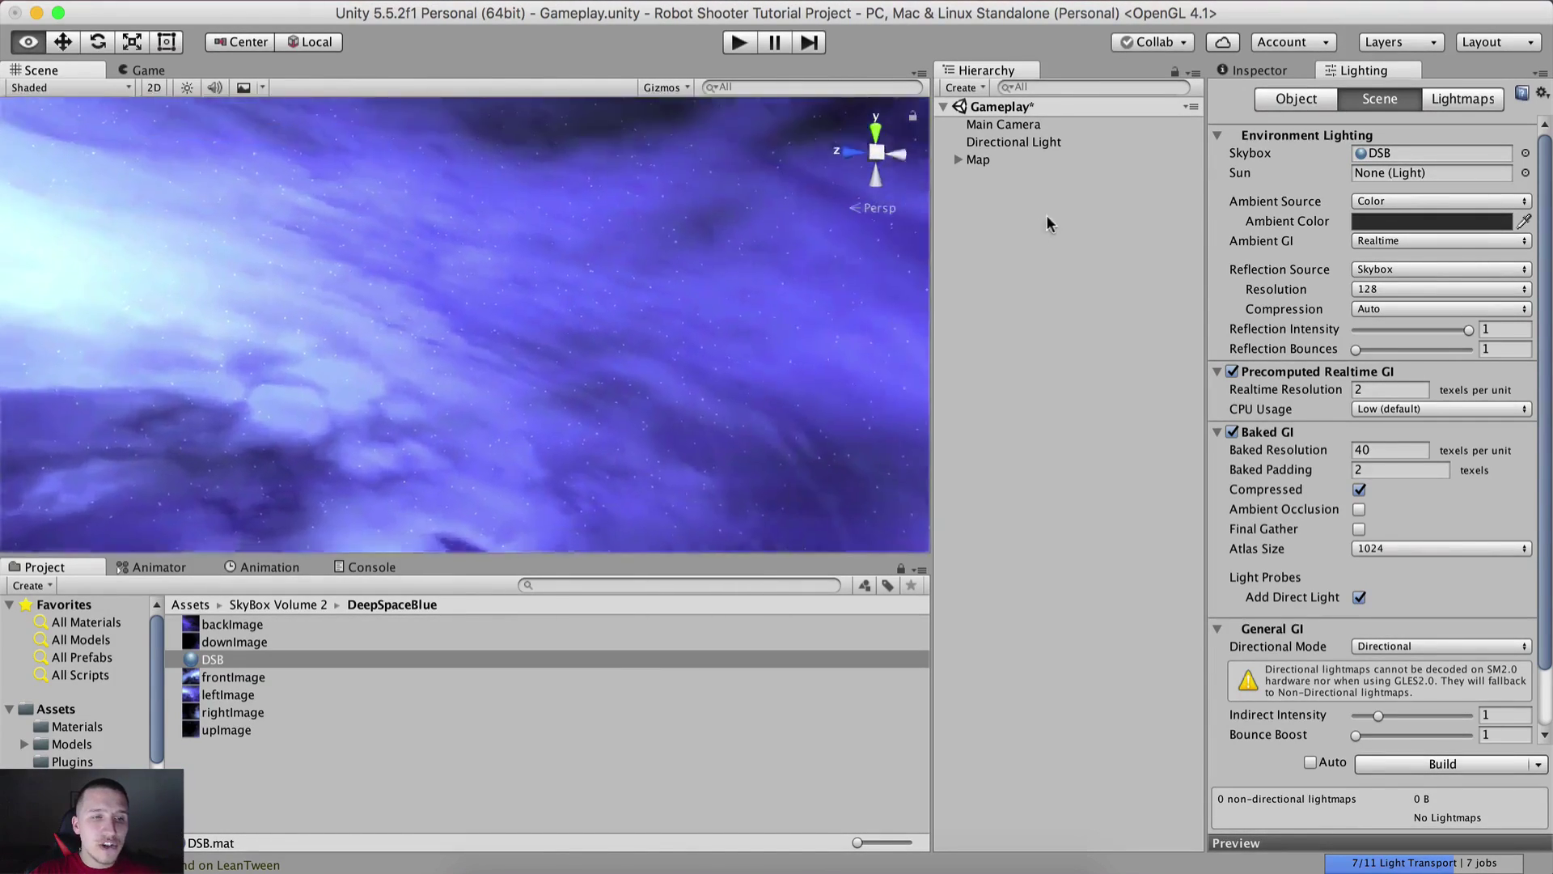
right_click_drag(1463, 157, 1547, 360)
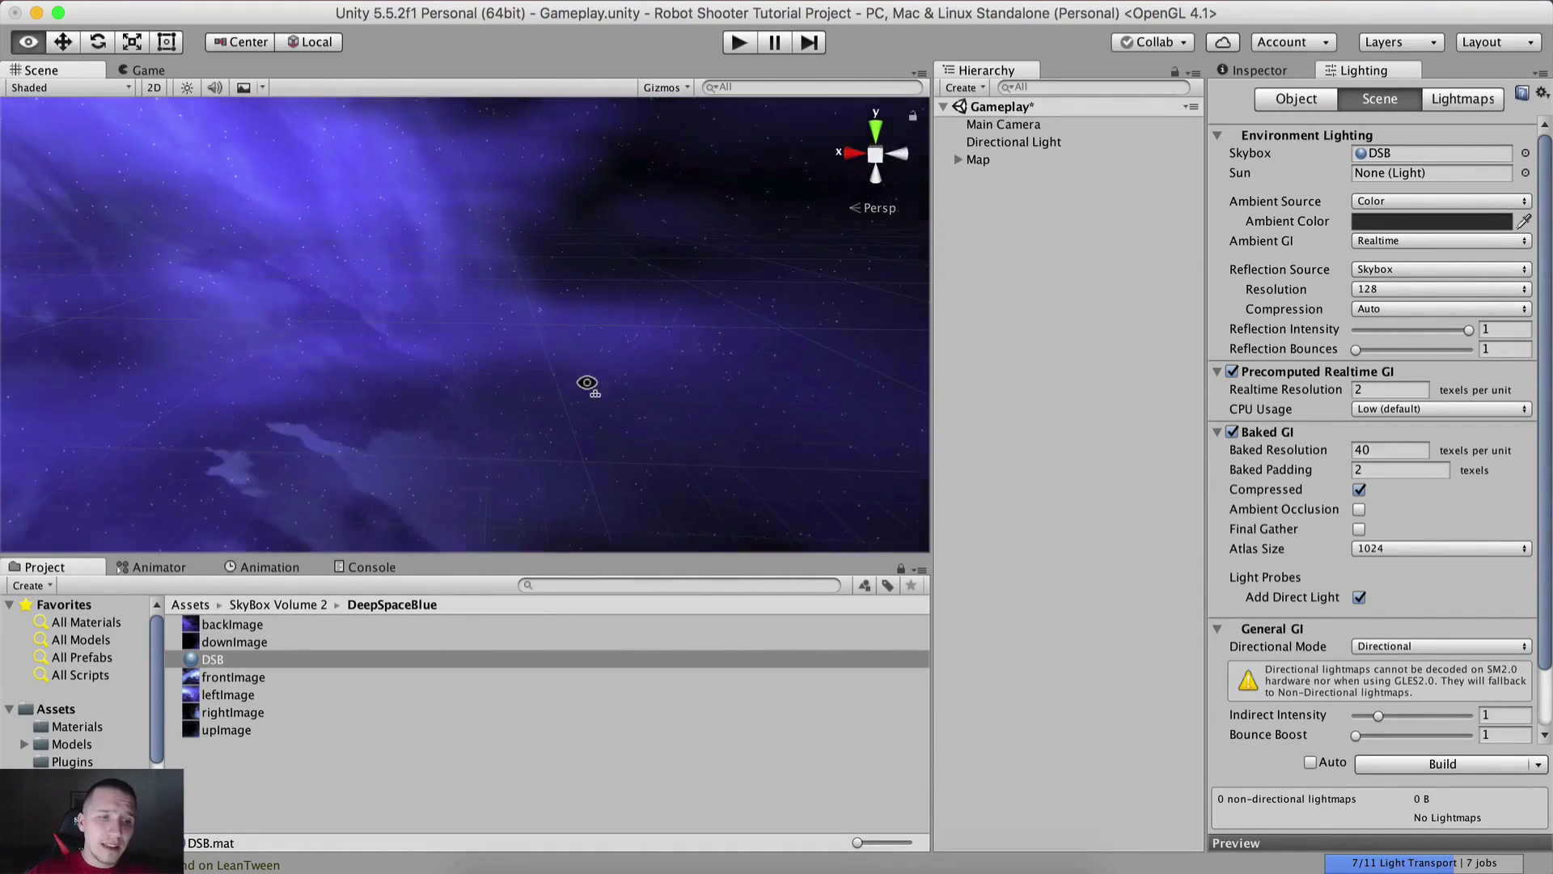
Replace the scene's skybox with the DSBWP material from the DeepSpaceBlueWithPlanet folder
left_click(273, 605)
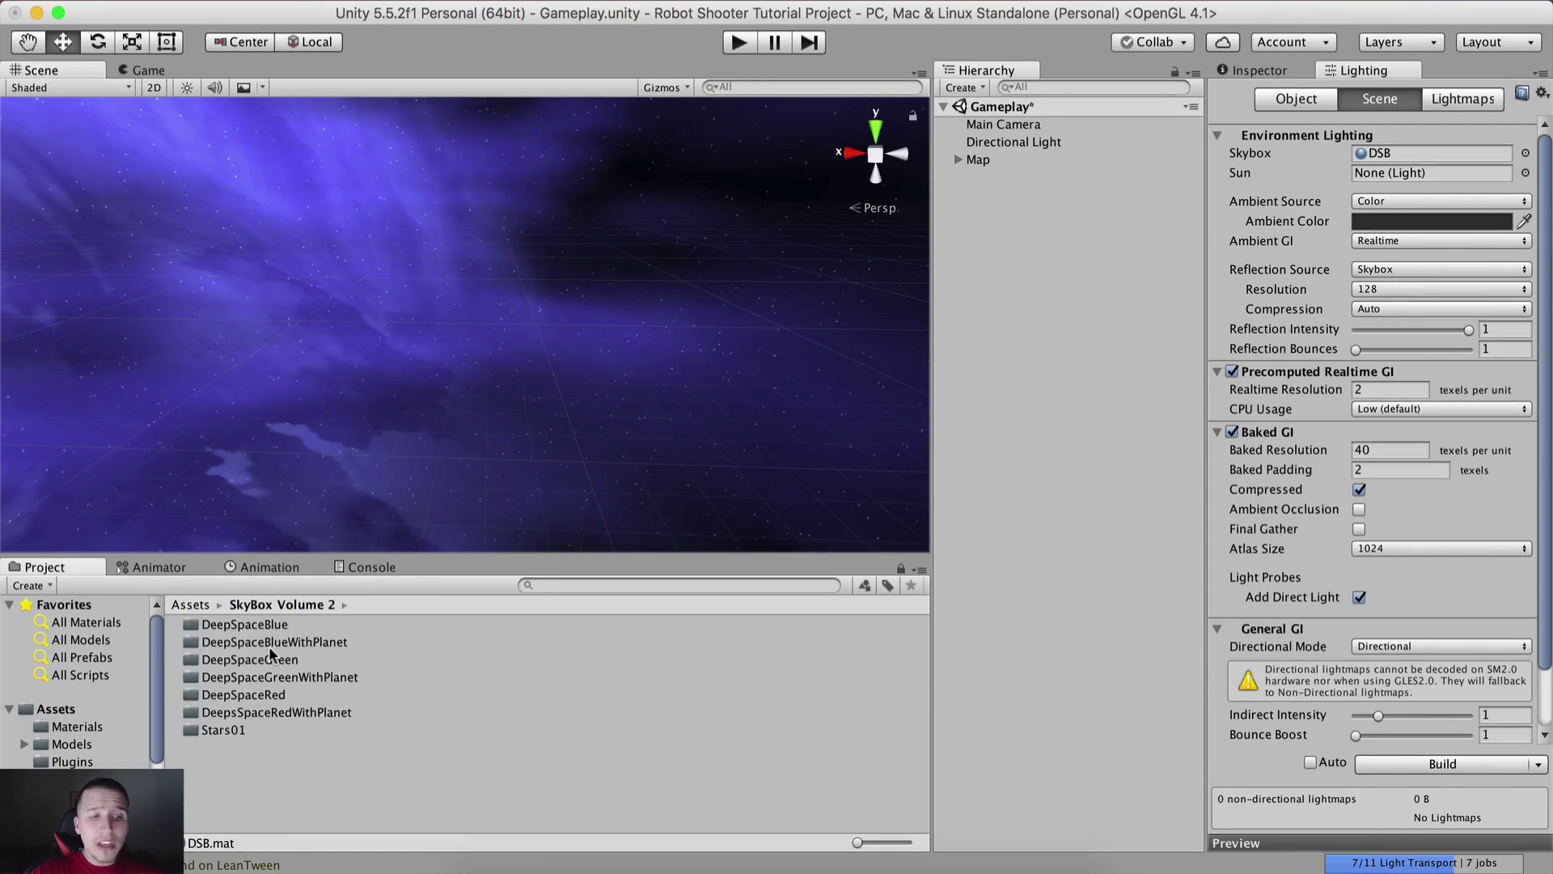
double_click(274, 641)
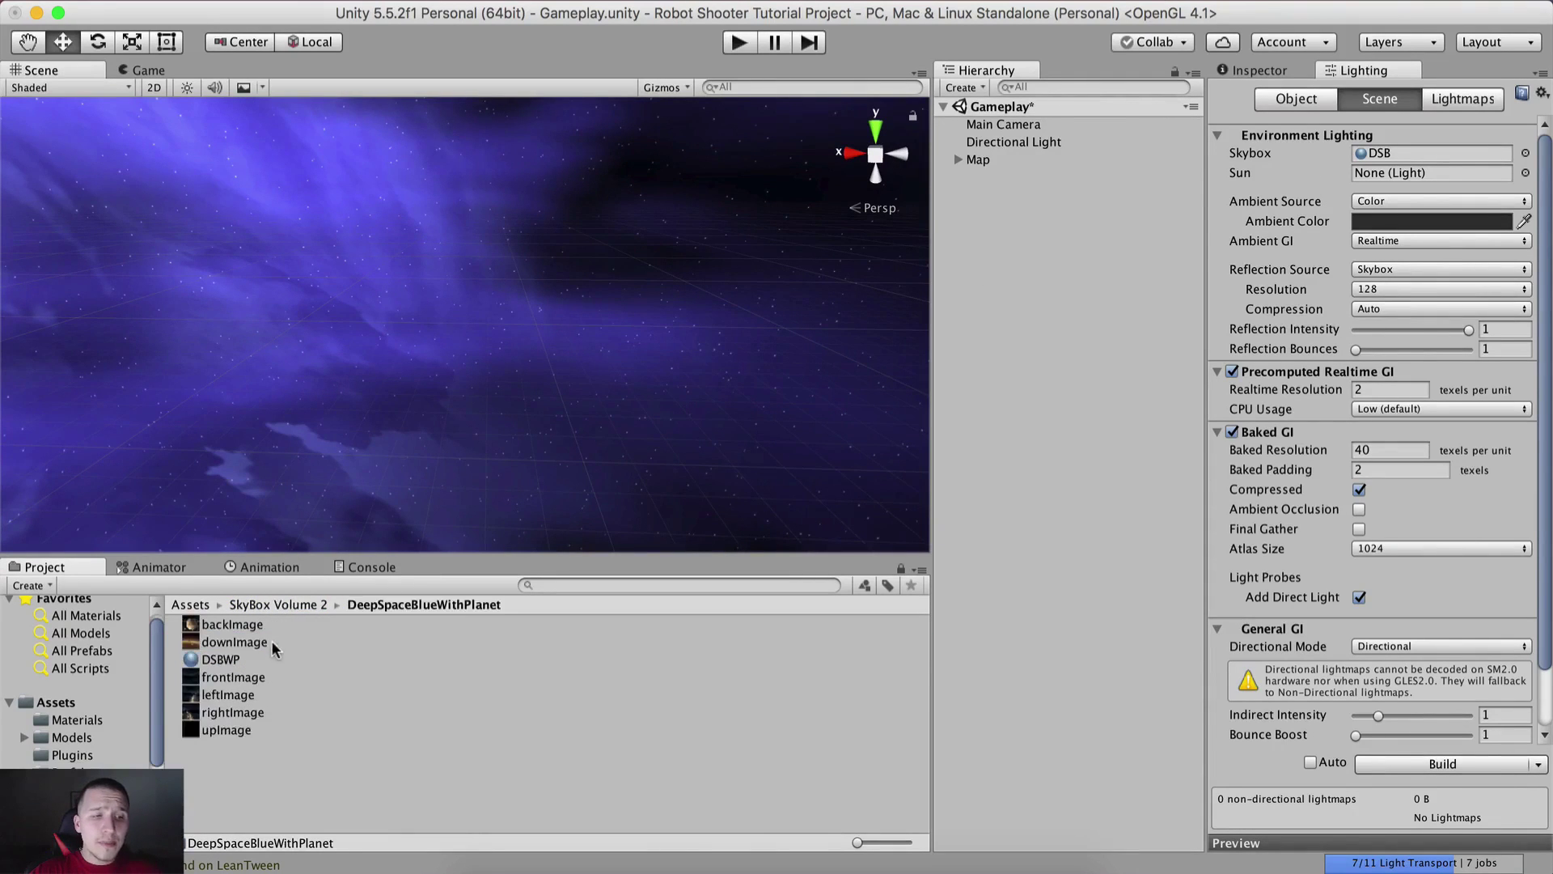
left_click_drag(228, 659, 758, 419)
right_click(979, 309)
key("Escape")
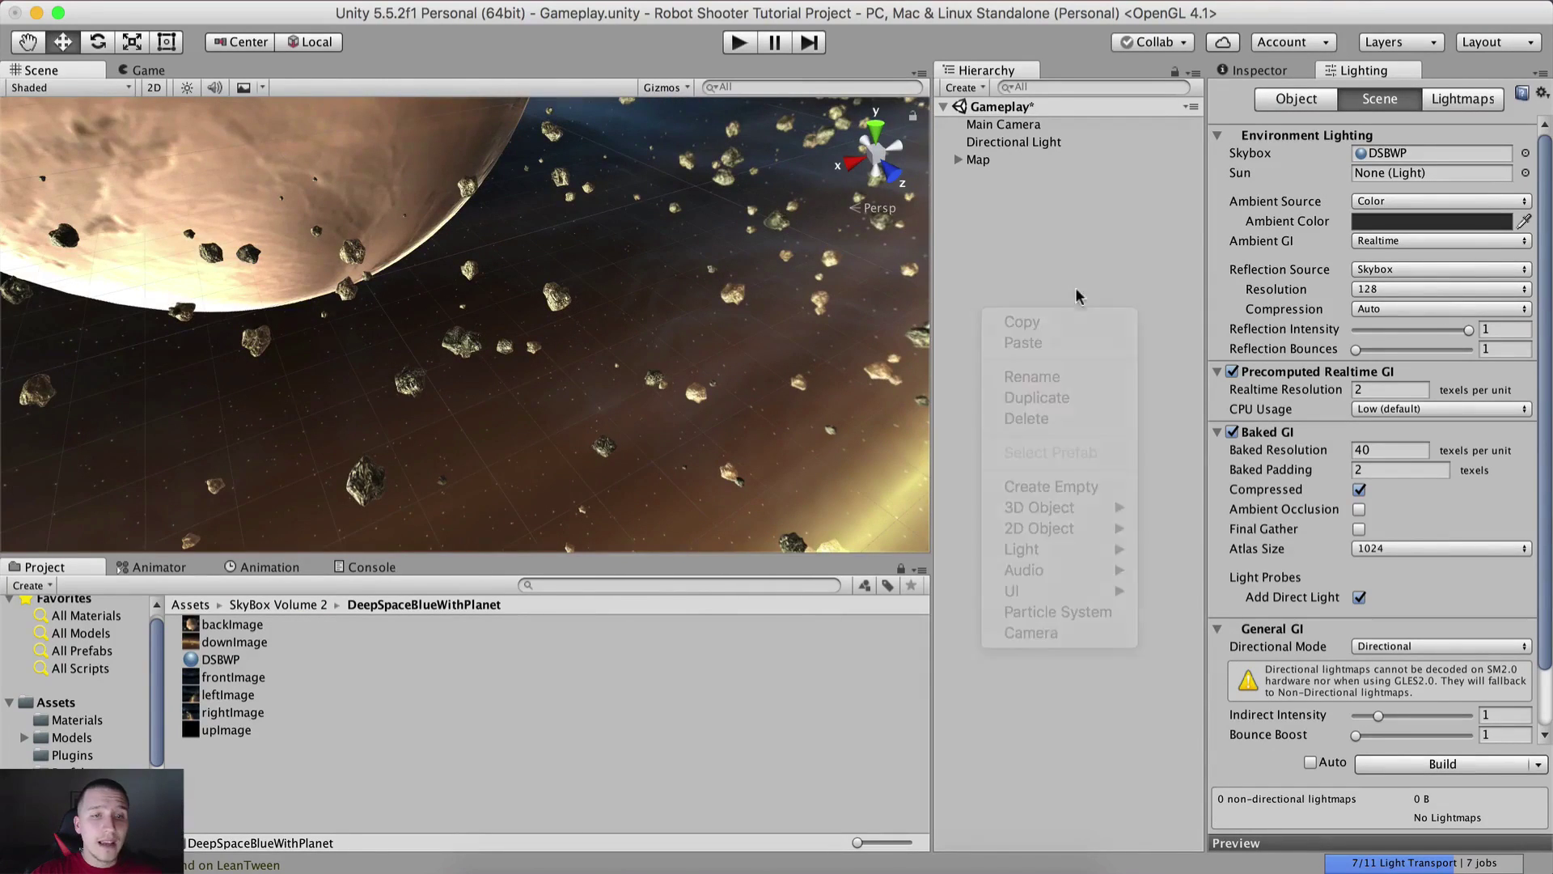
Frame the whole level in the Scene view and compare it with the Main Camera's picture in the Game view
left_click_drag(728, 324, 803, 179, "alt")
left_click(969, 142)
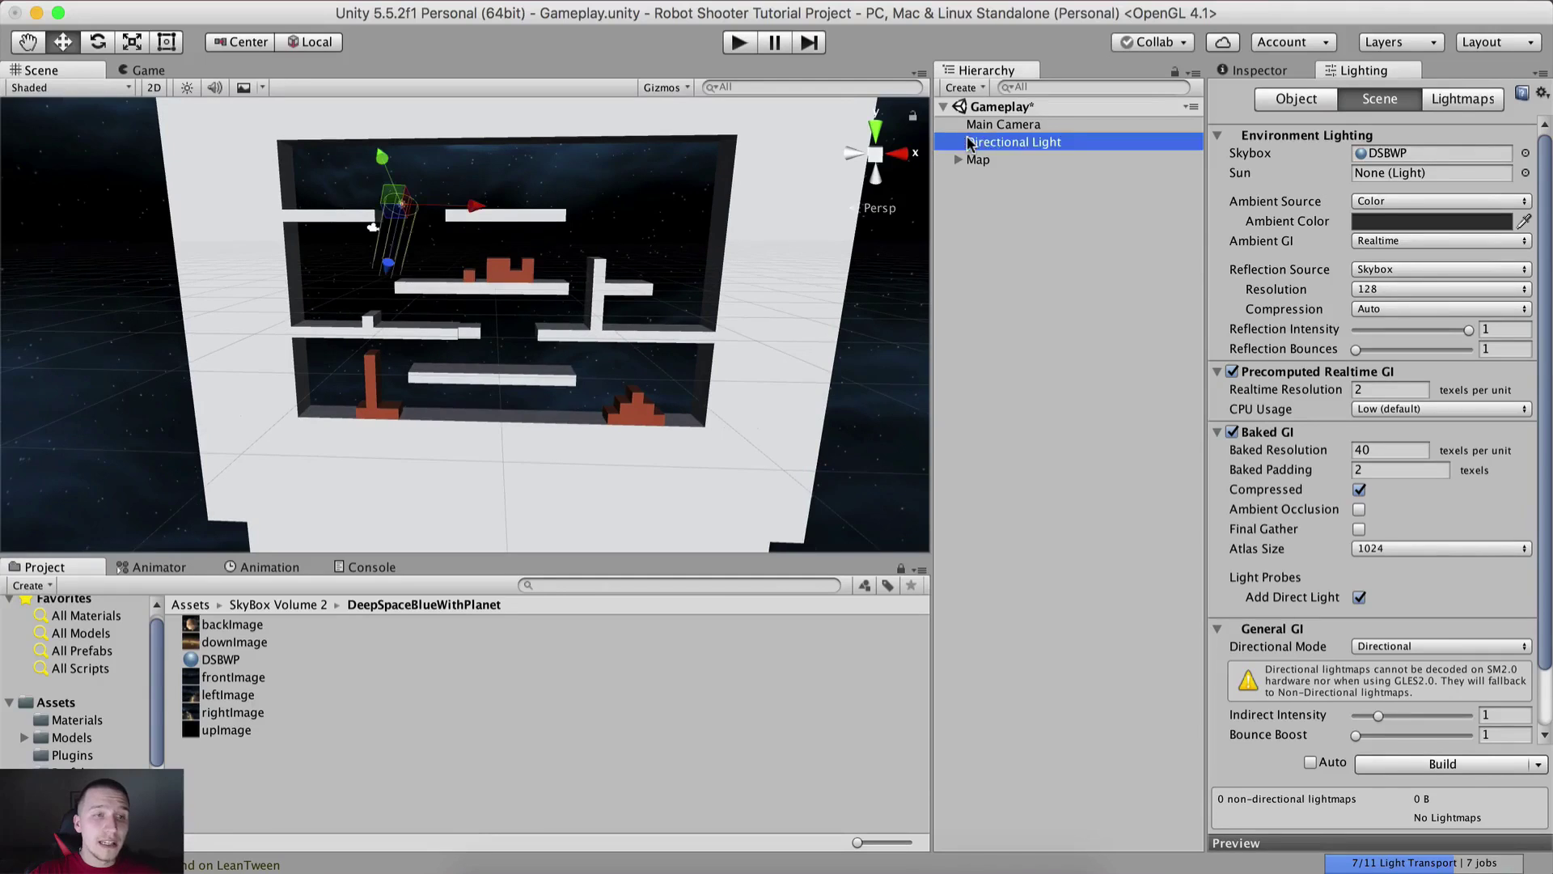
left_click(979, 126)
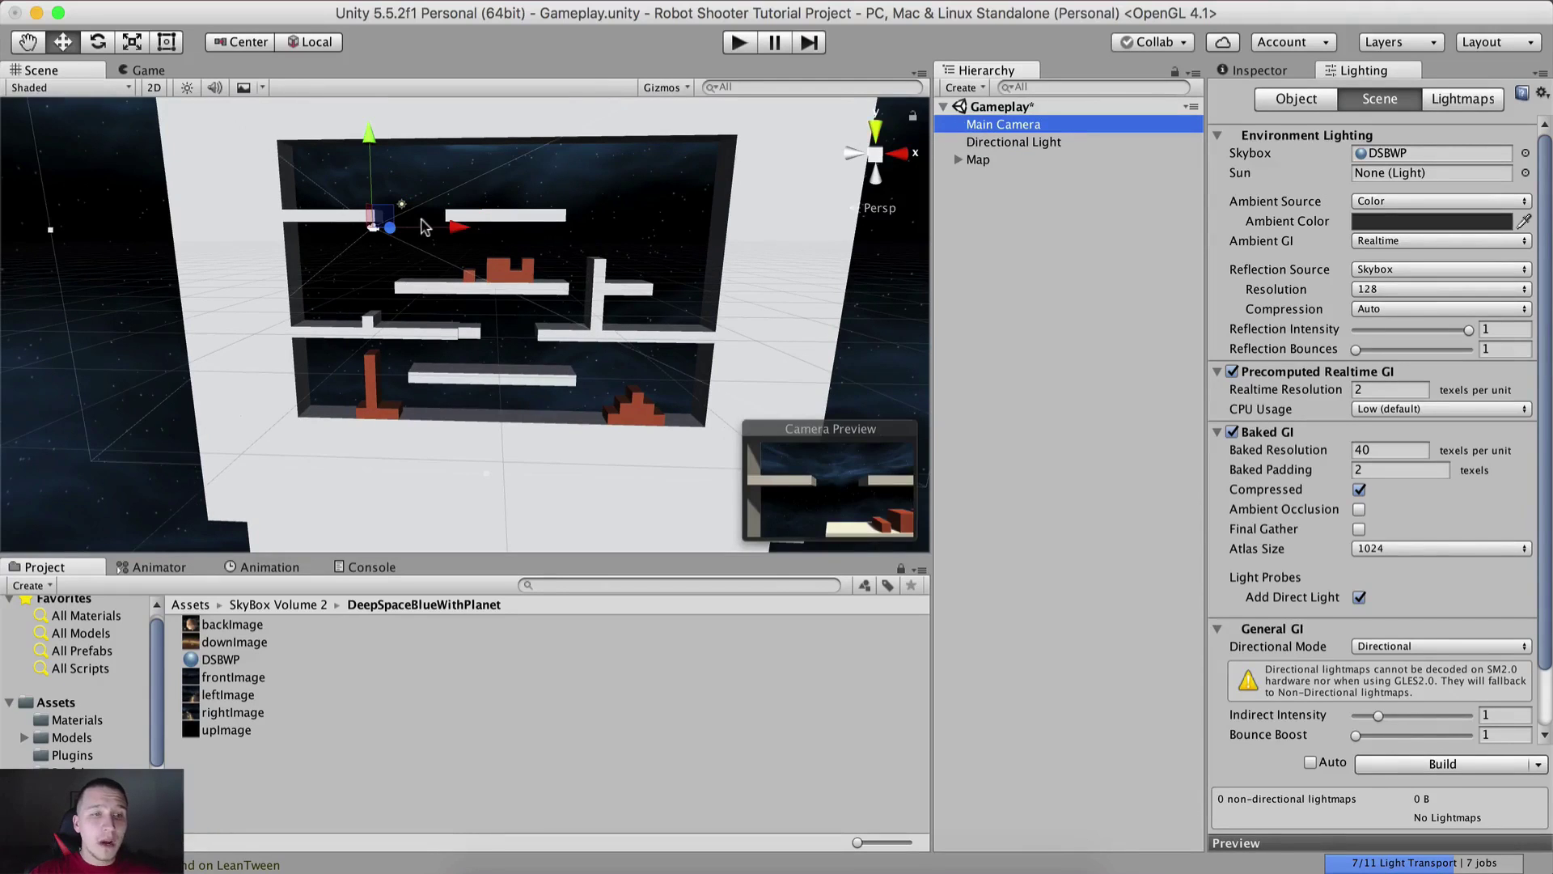
middle_click_drag(427, 228, 654, 243)
left_click(158, 71)
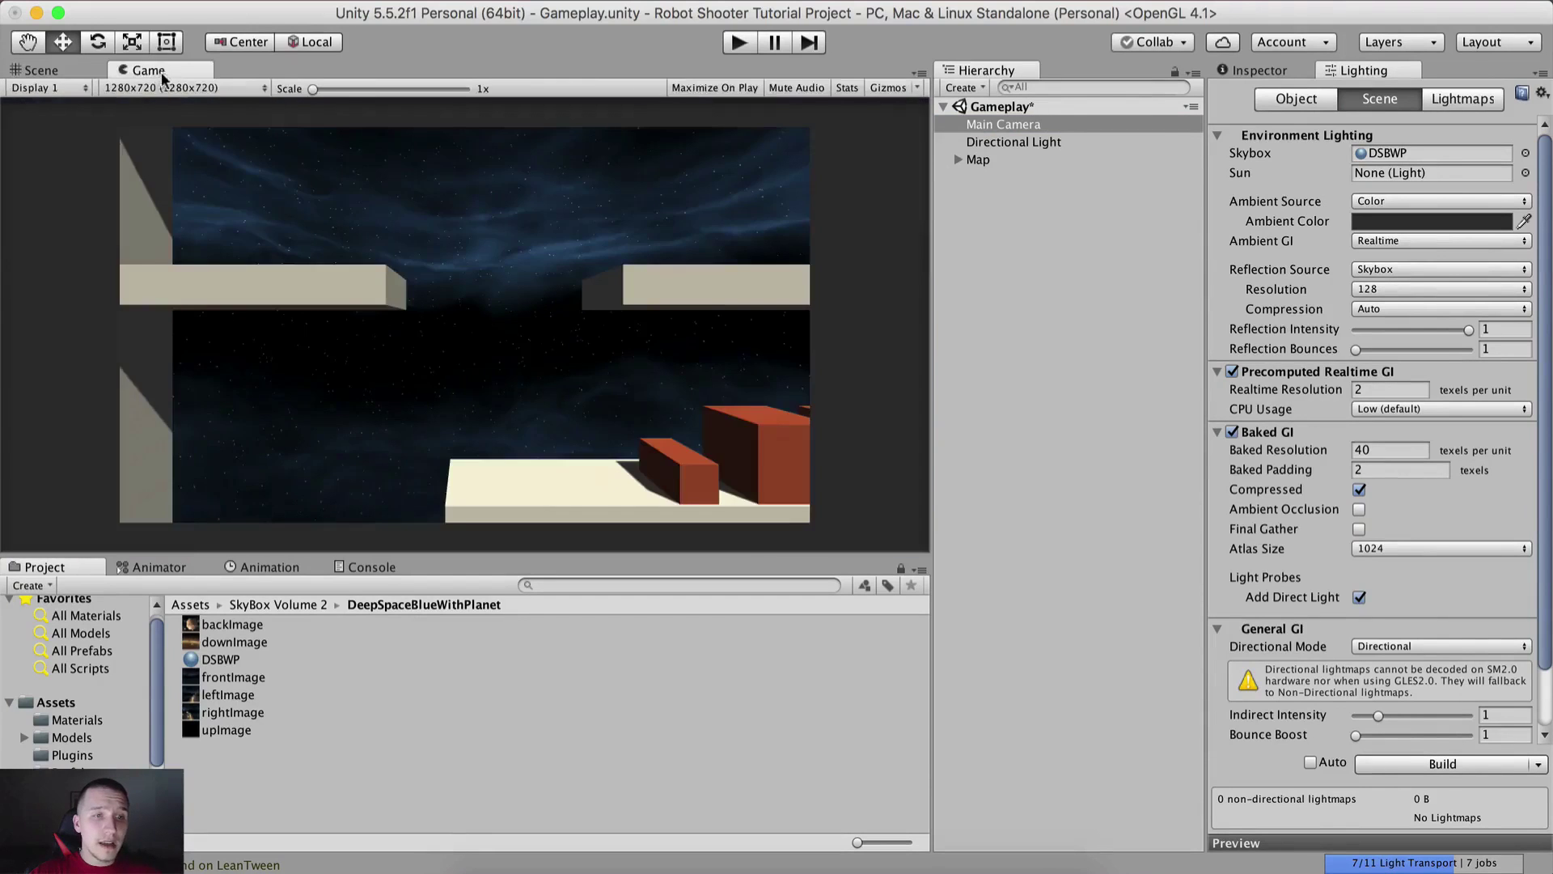
left_click(56, 71)
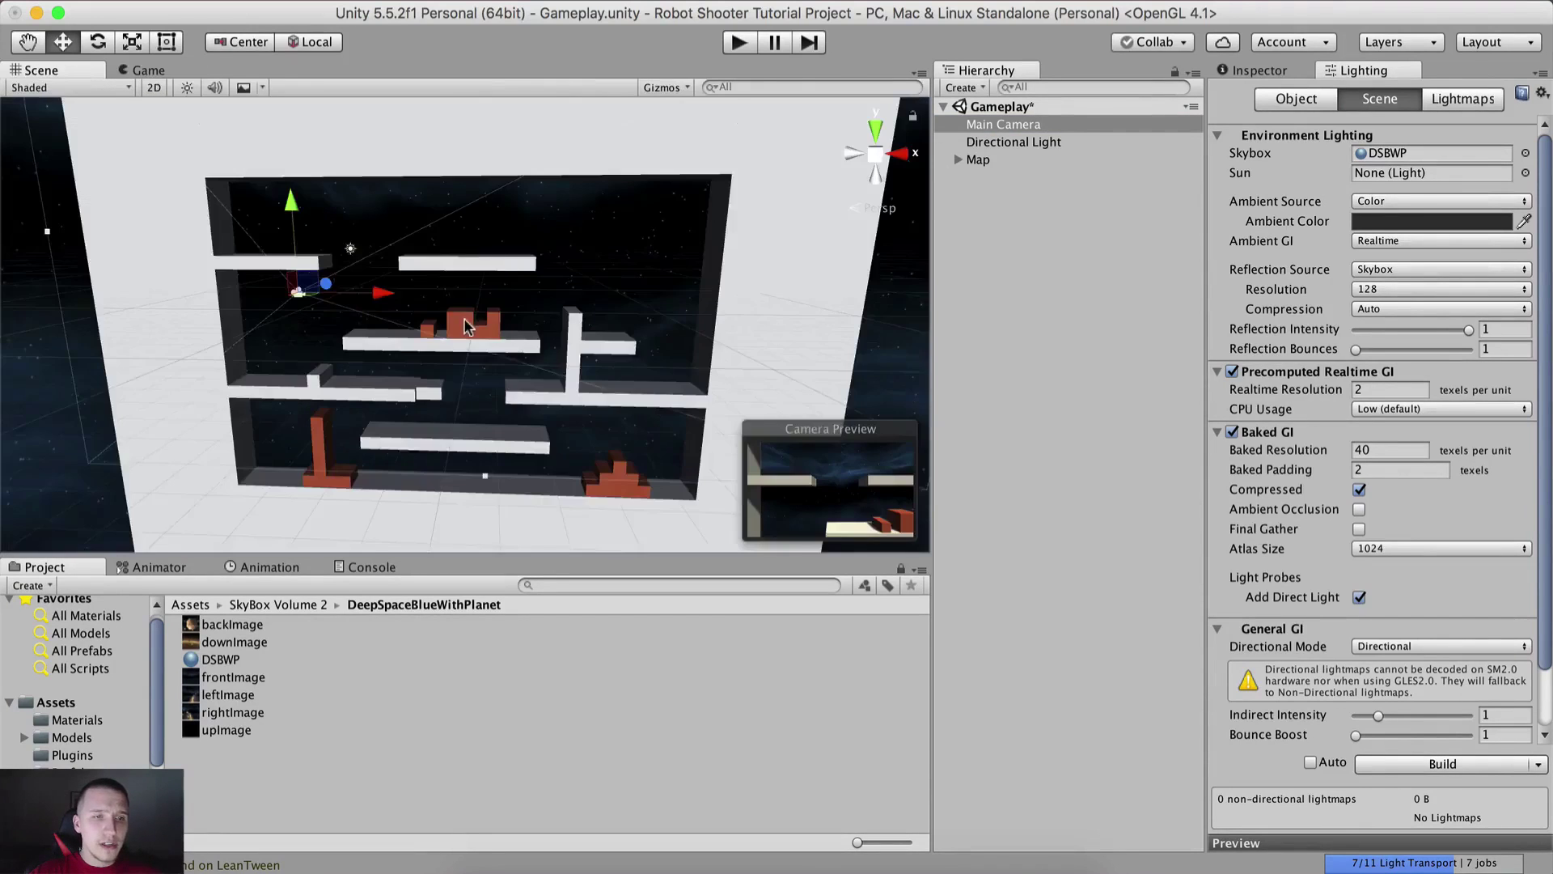
Set the Main Camera's position to X 2 and Y -5, and check its framing in the Game view
left_click(1042, 125)
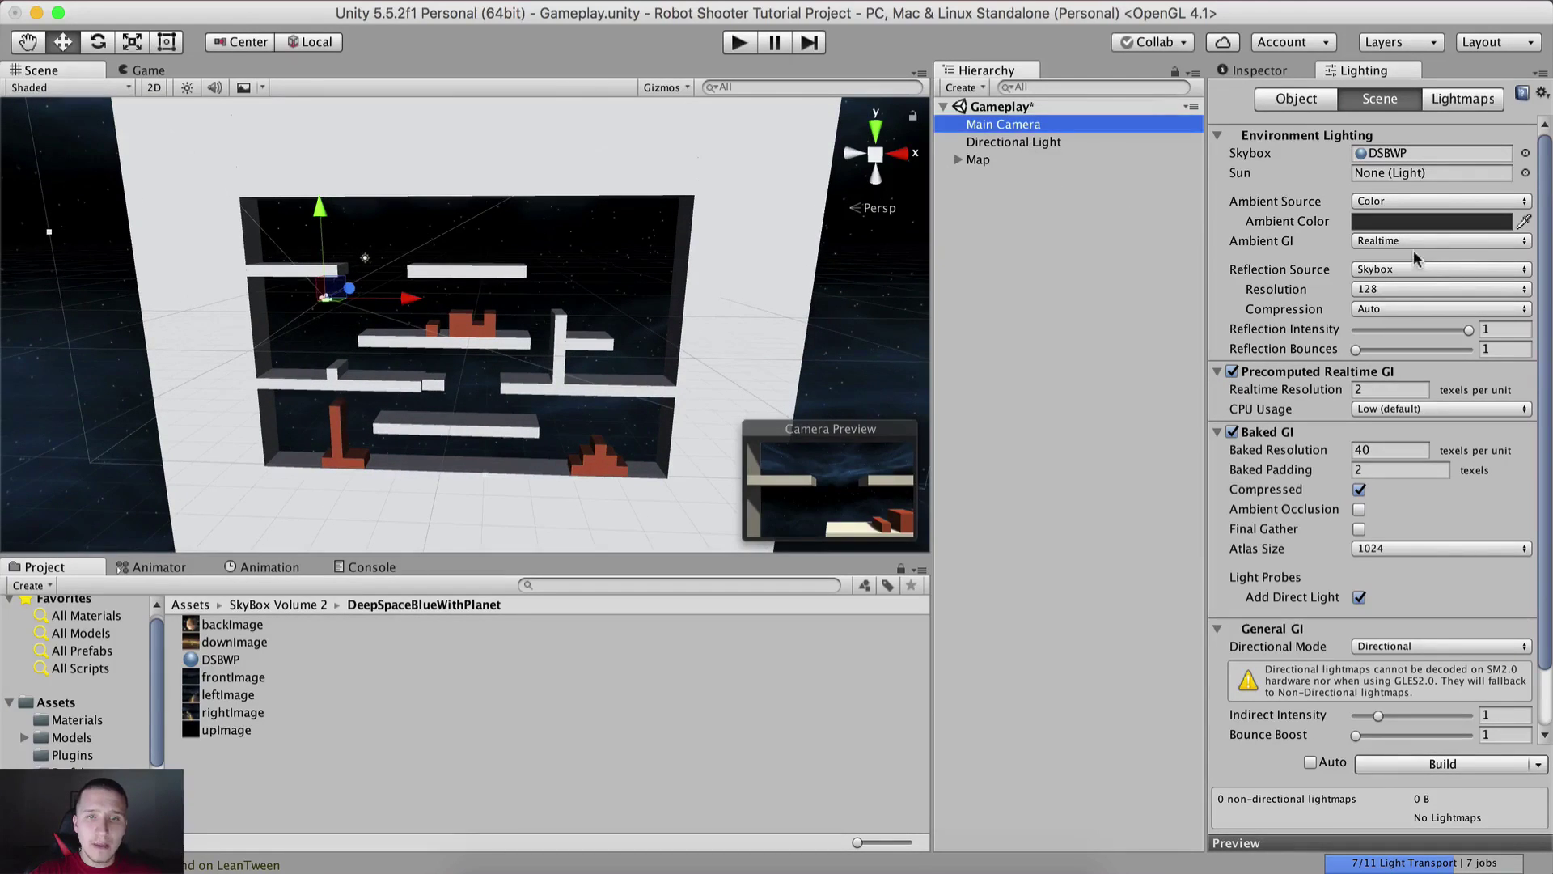
left_click(1262, 71)
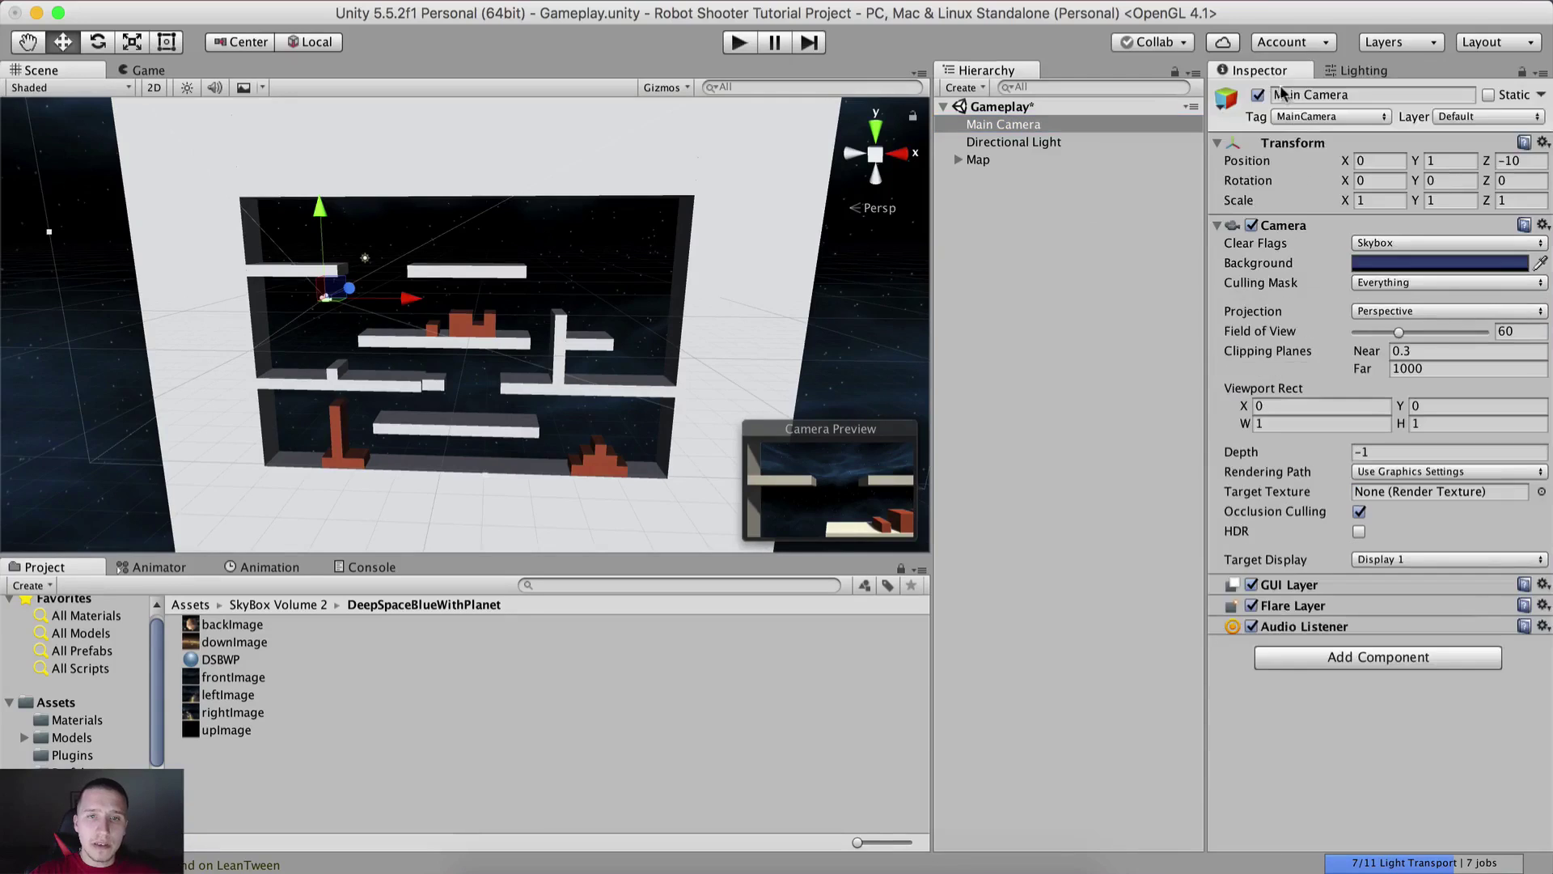
left_click(1395, 161)
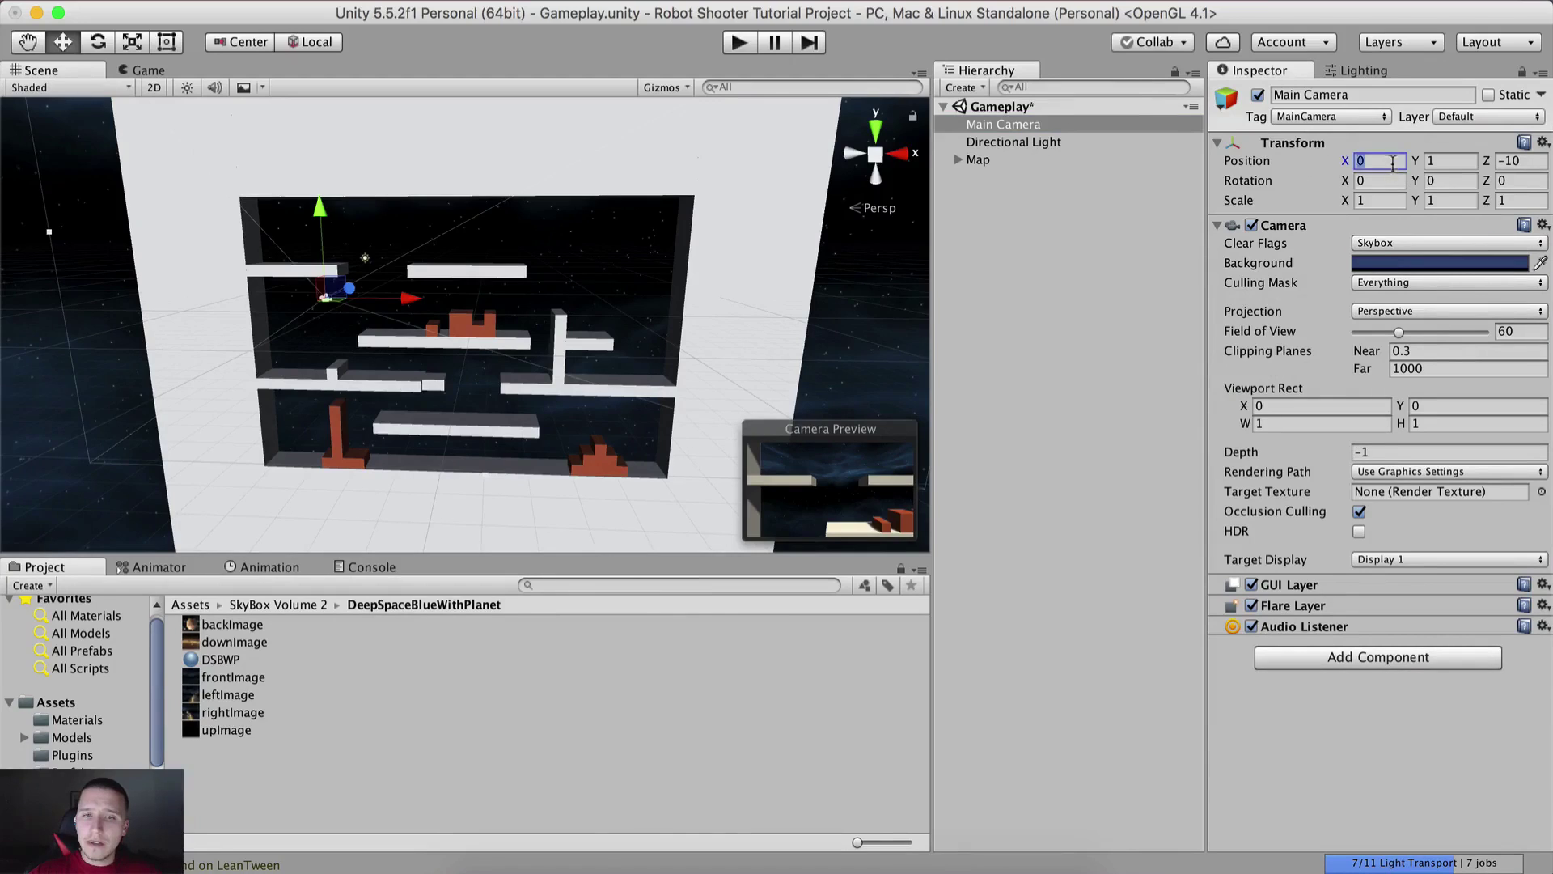
type("2")
left_click(1436, 162)
type("0")
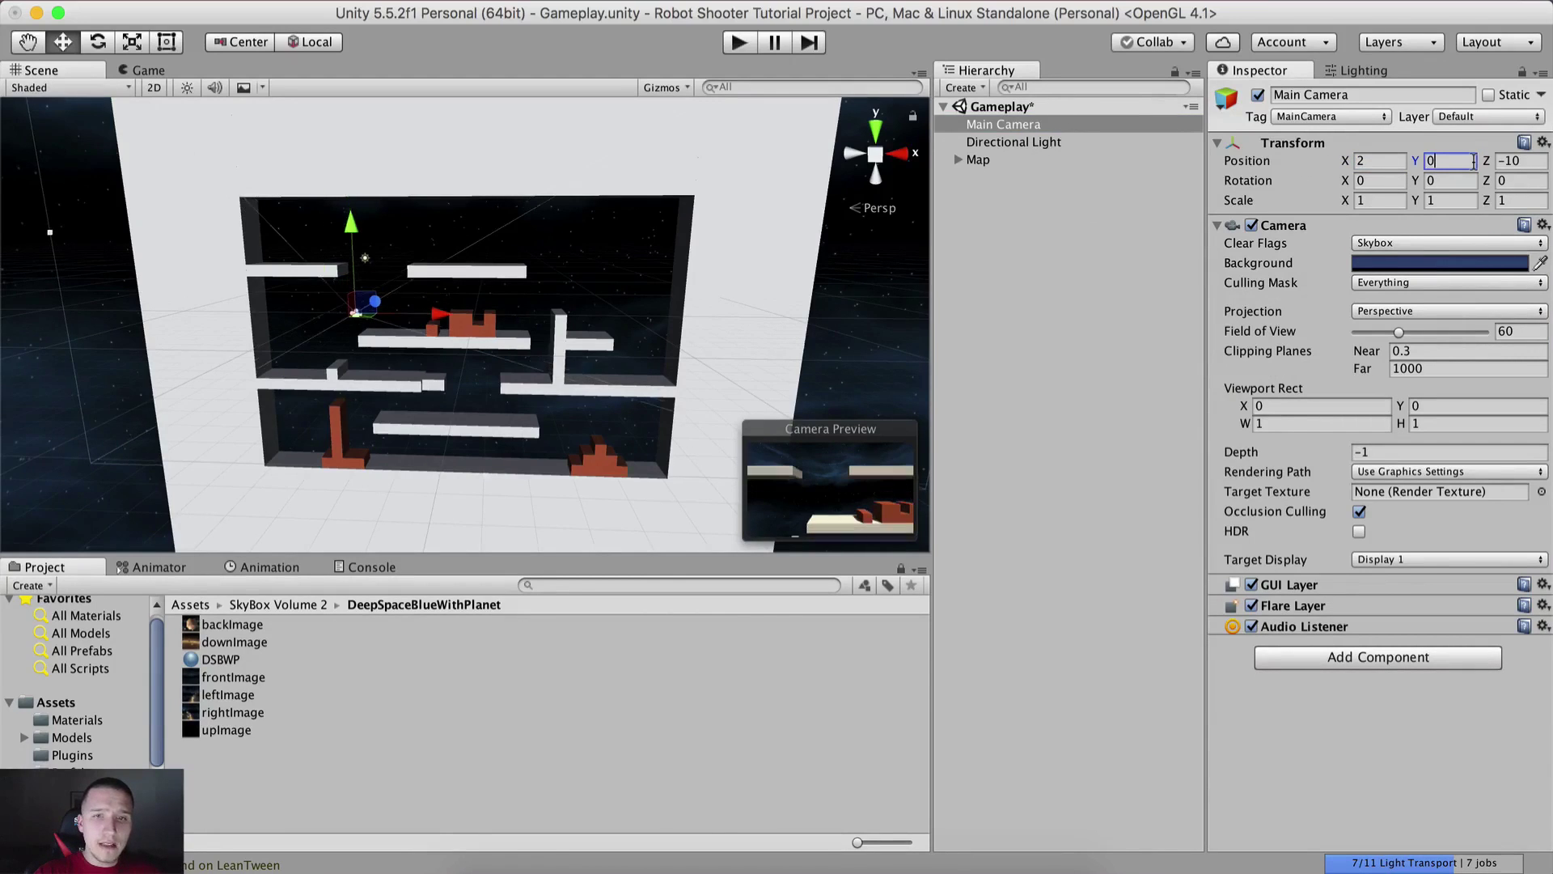
type("5")
key("Tab")
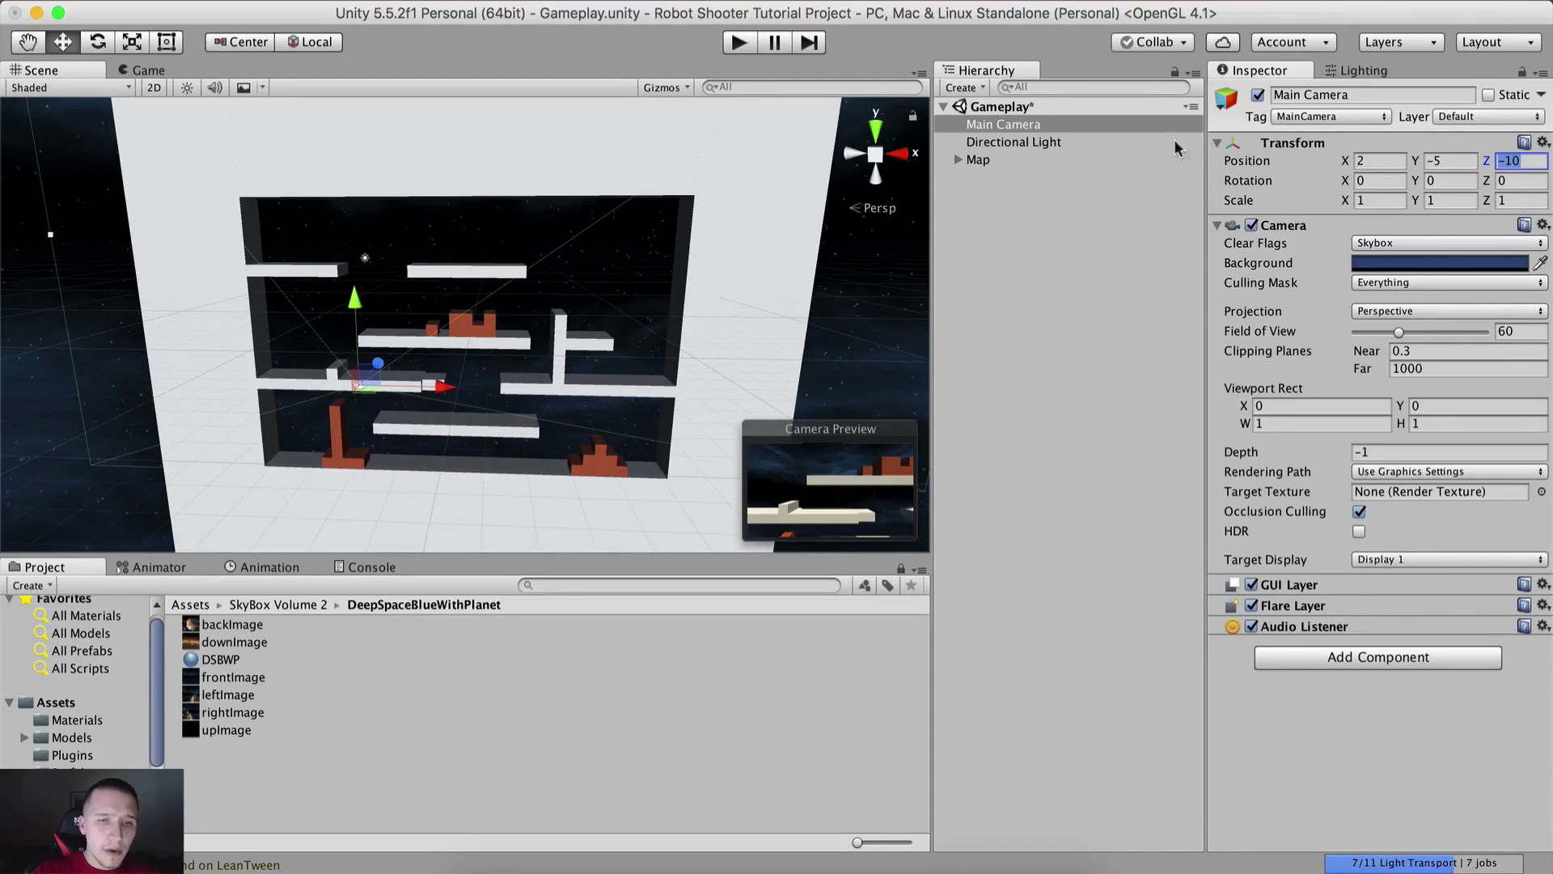
left_click(148, 71)
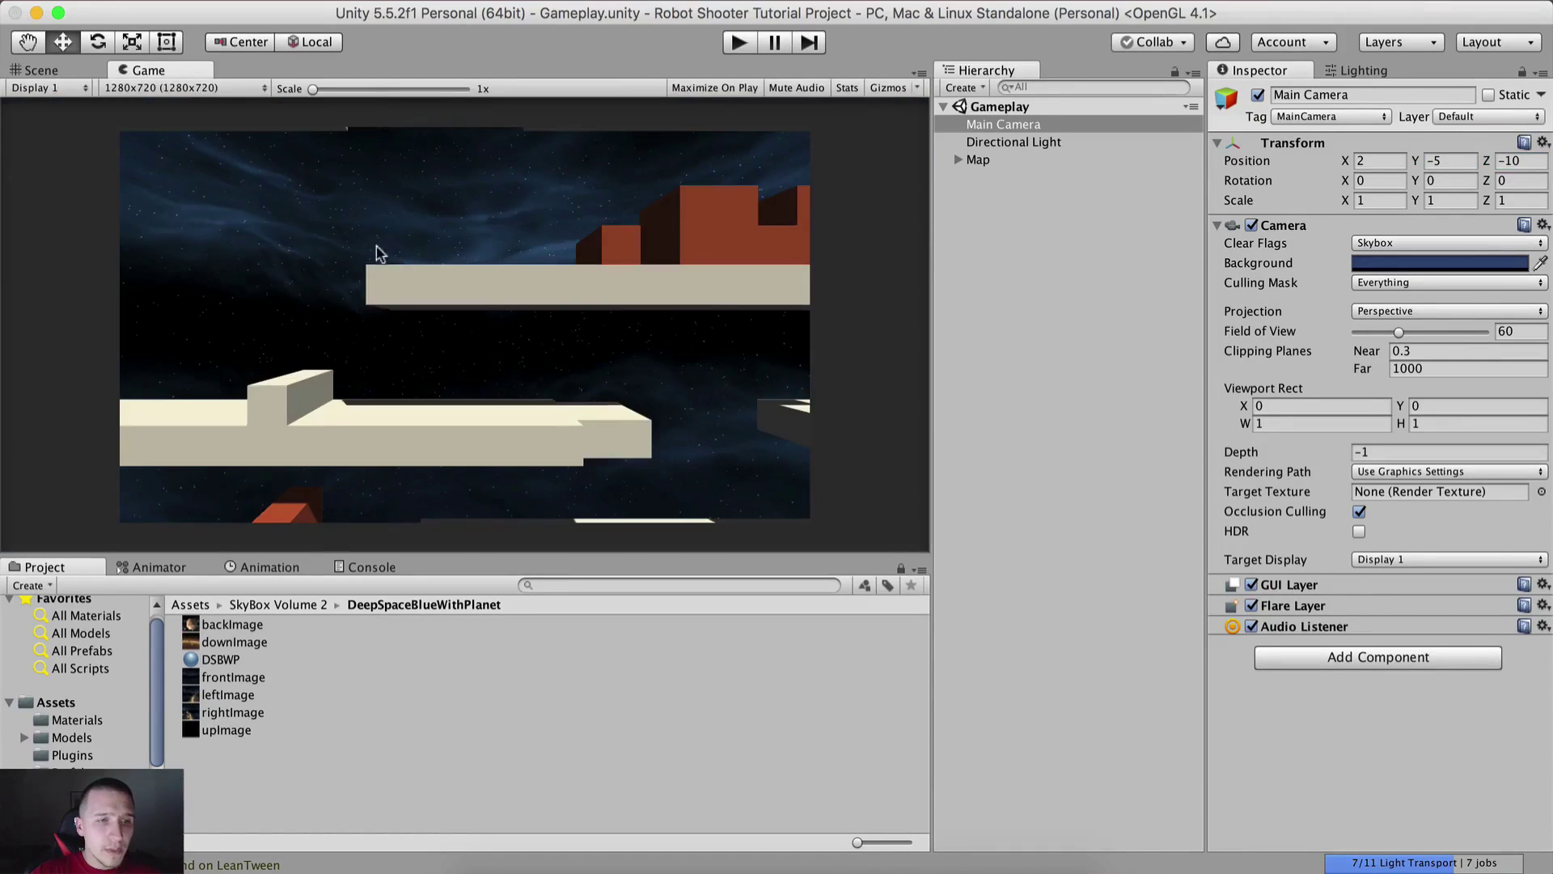
left_click(65, 71)
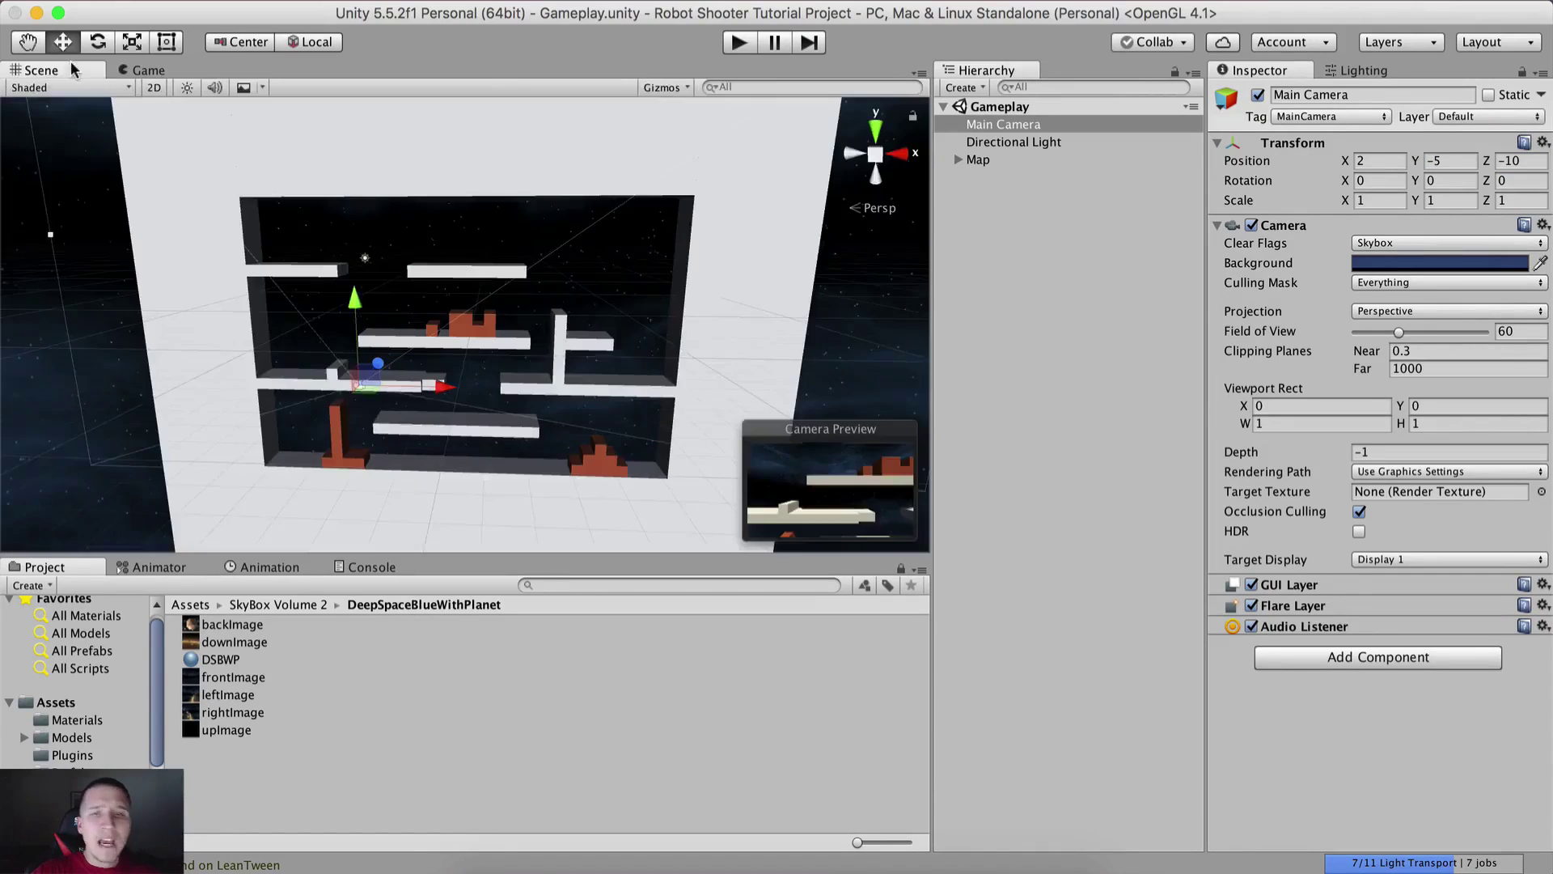
Select the Directional Light and examine how it lights the level in the Game view
left_click(1036, 143)
left_click(149, 70)
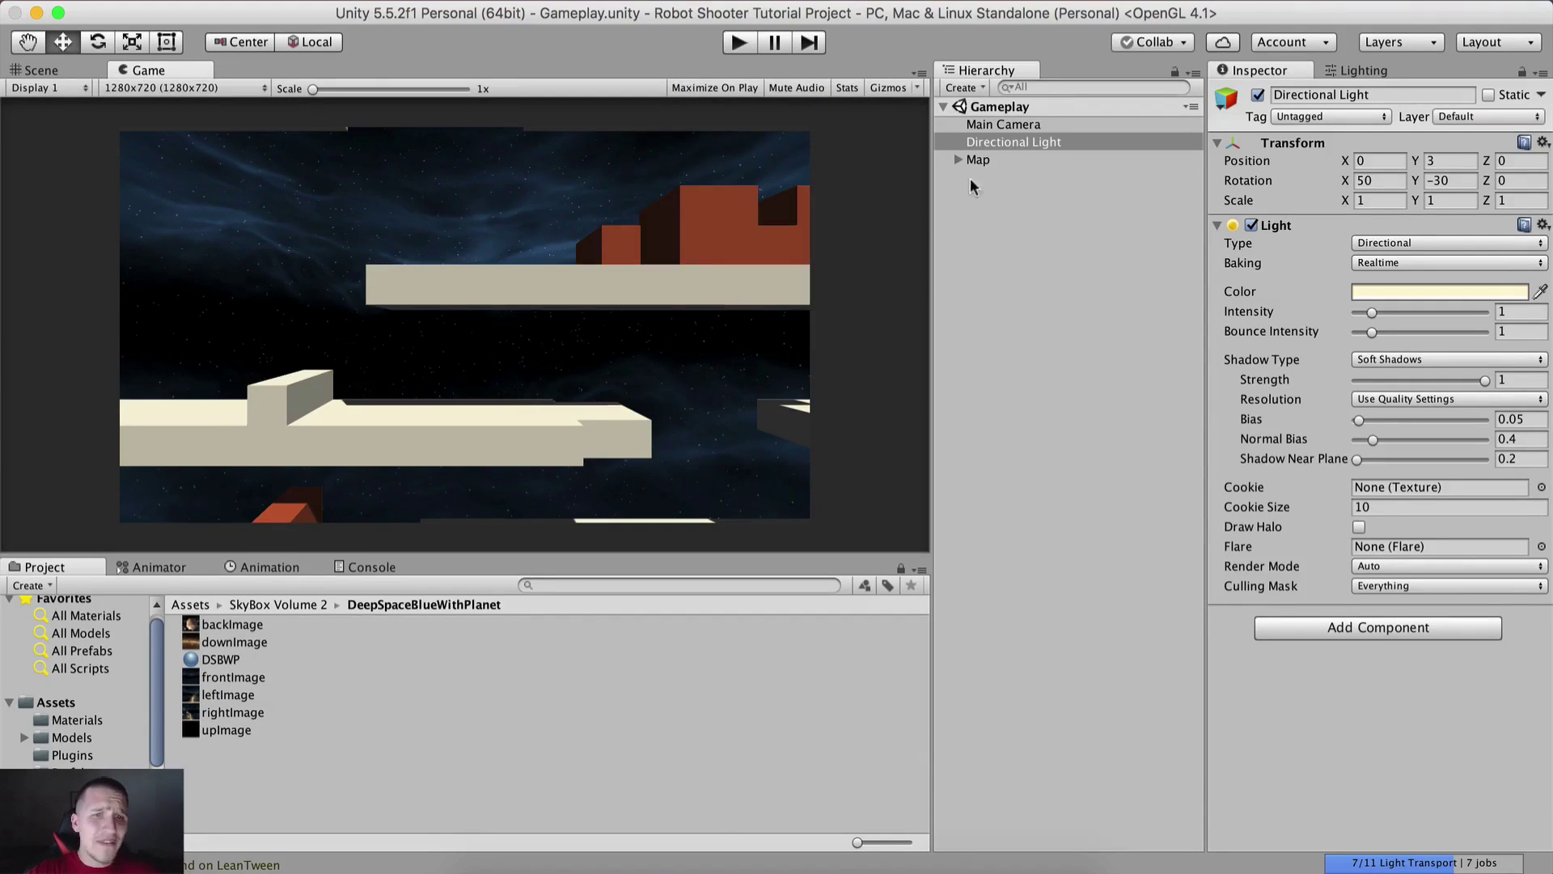
left_click(993, 145)
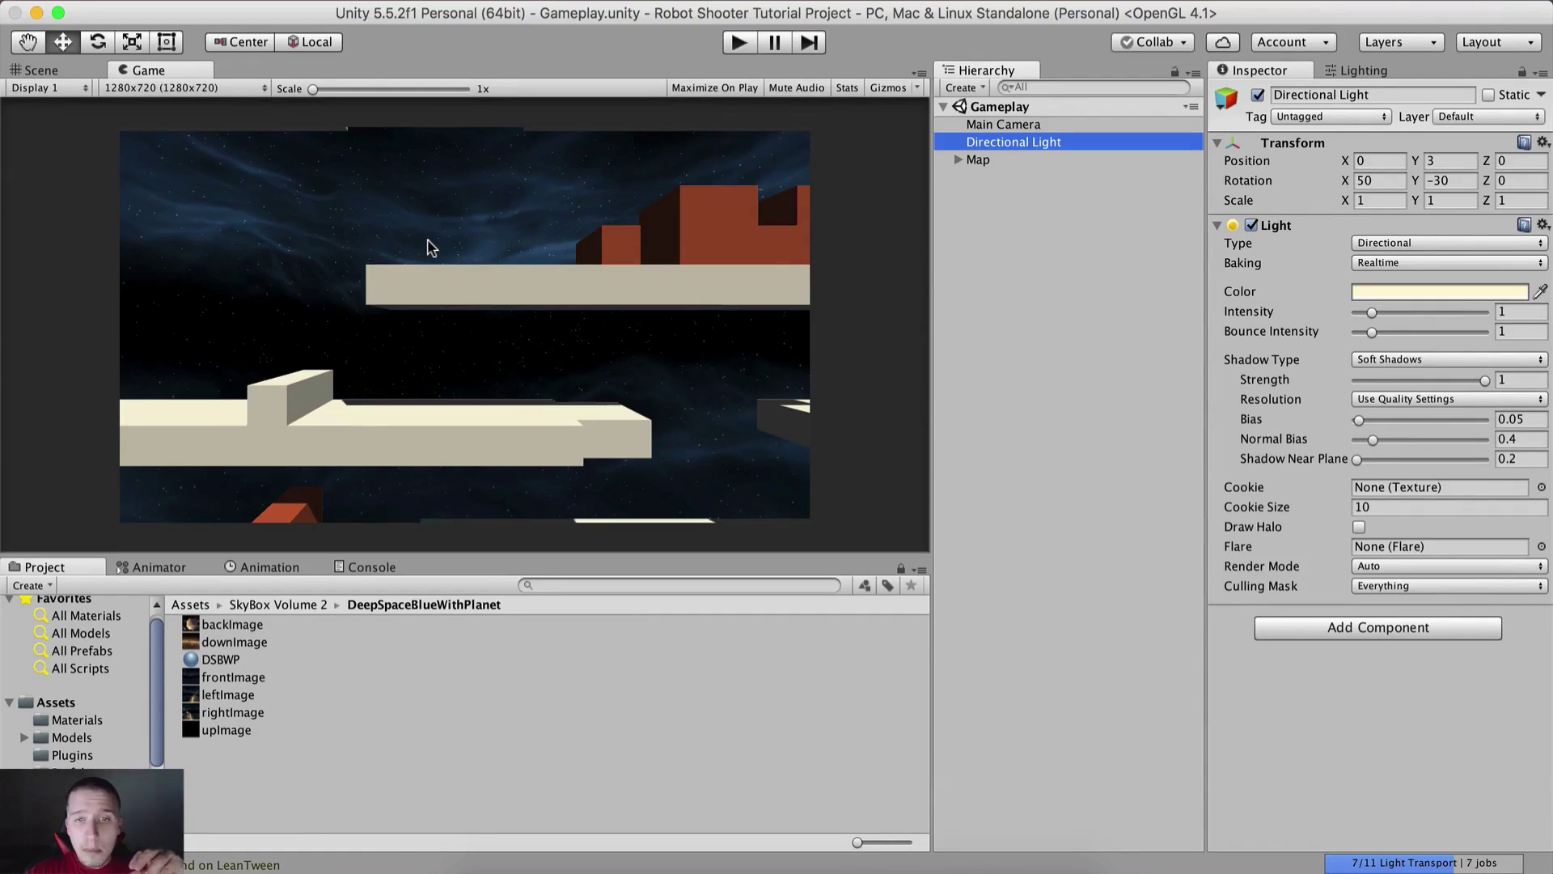
Try moving the Directional Light around the level with the Game view docked beside the Scene view
left_click(81, 69)
scroll(336, 284, "up", 3)
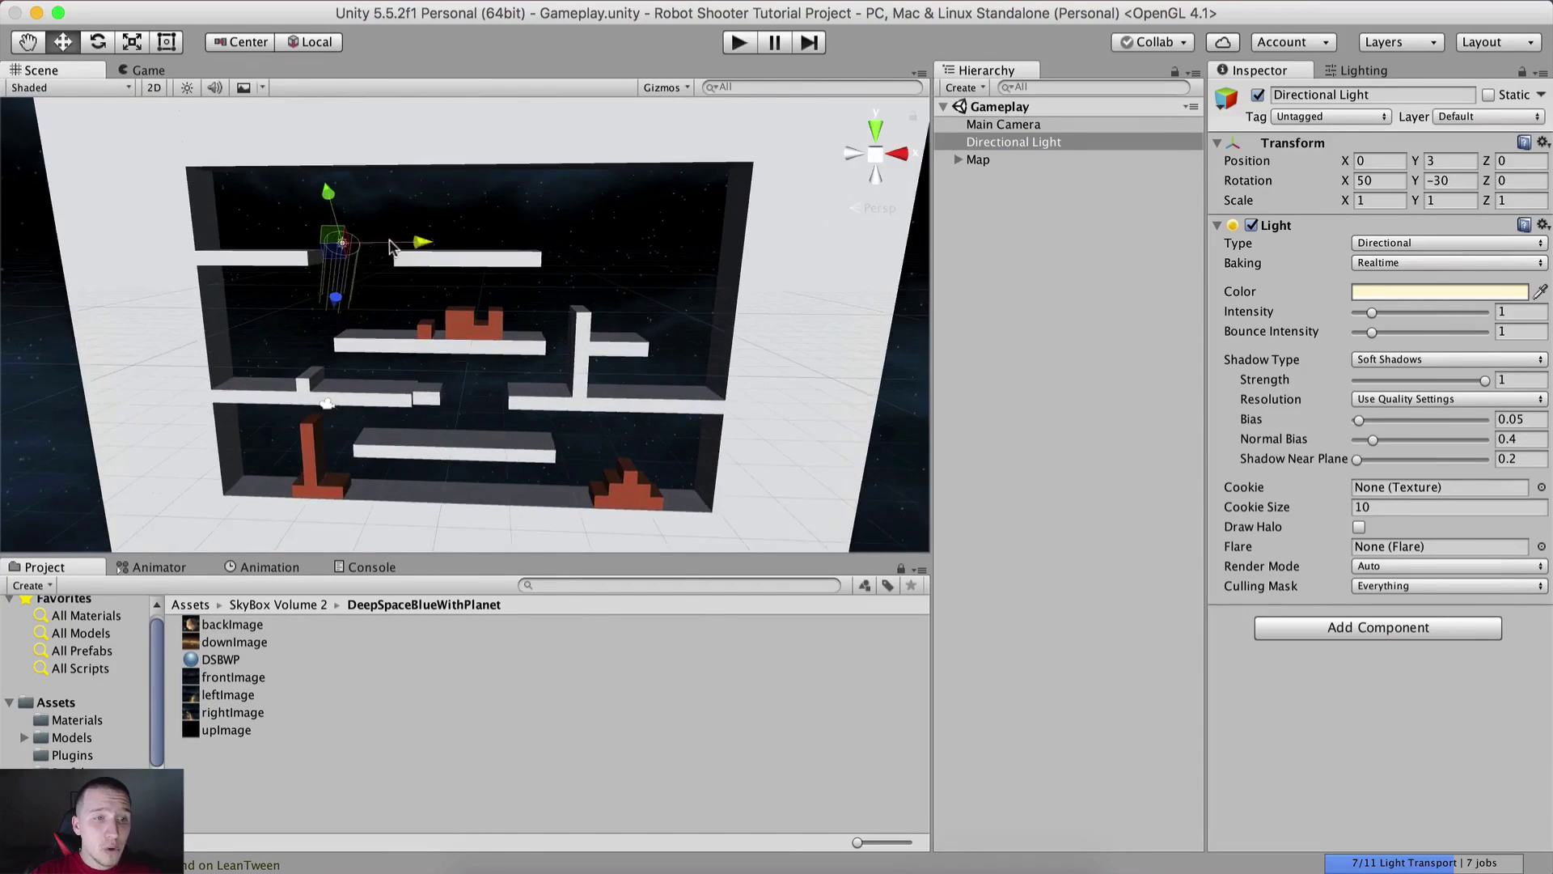
left_click_drag(338, 247, 409, 239)
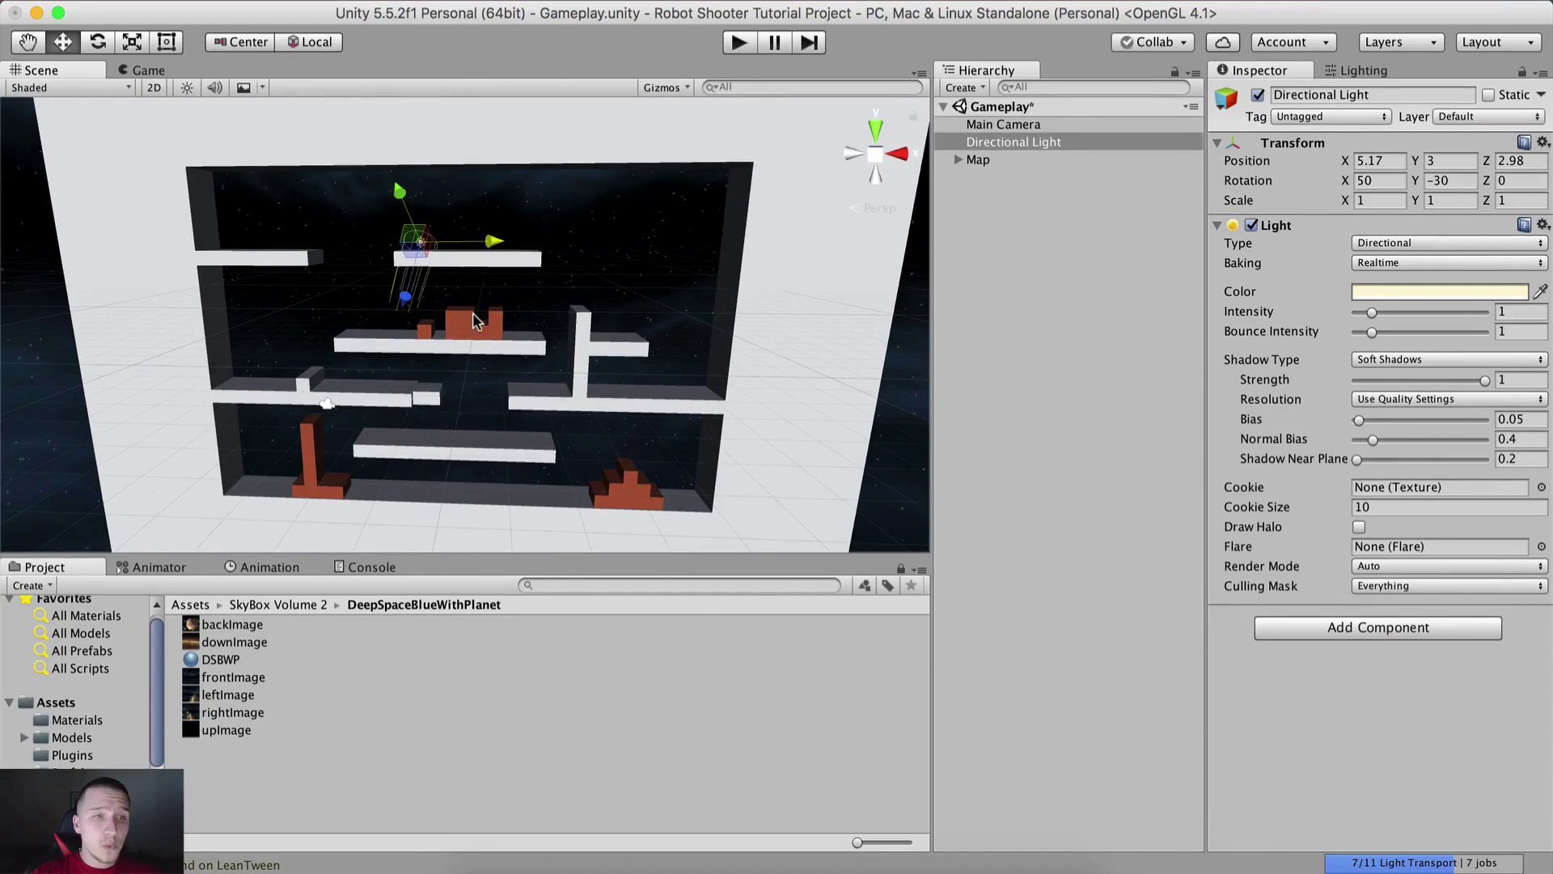
left_click(154, 71)
left_click_drag(150, 70, 252, 324)
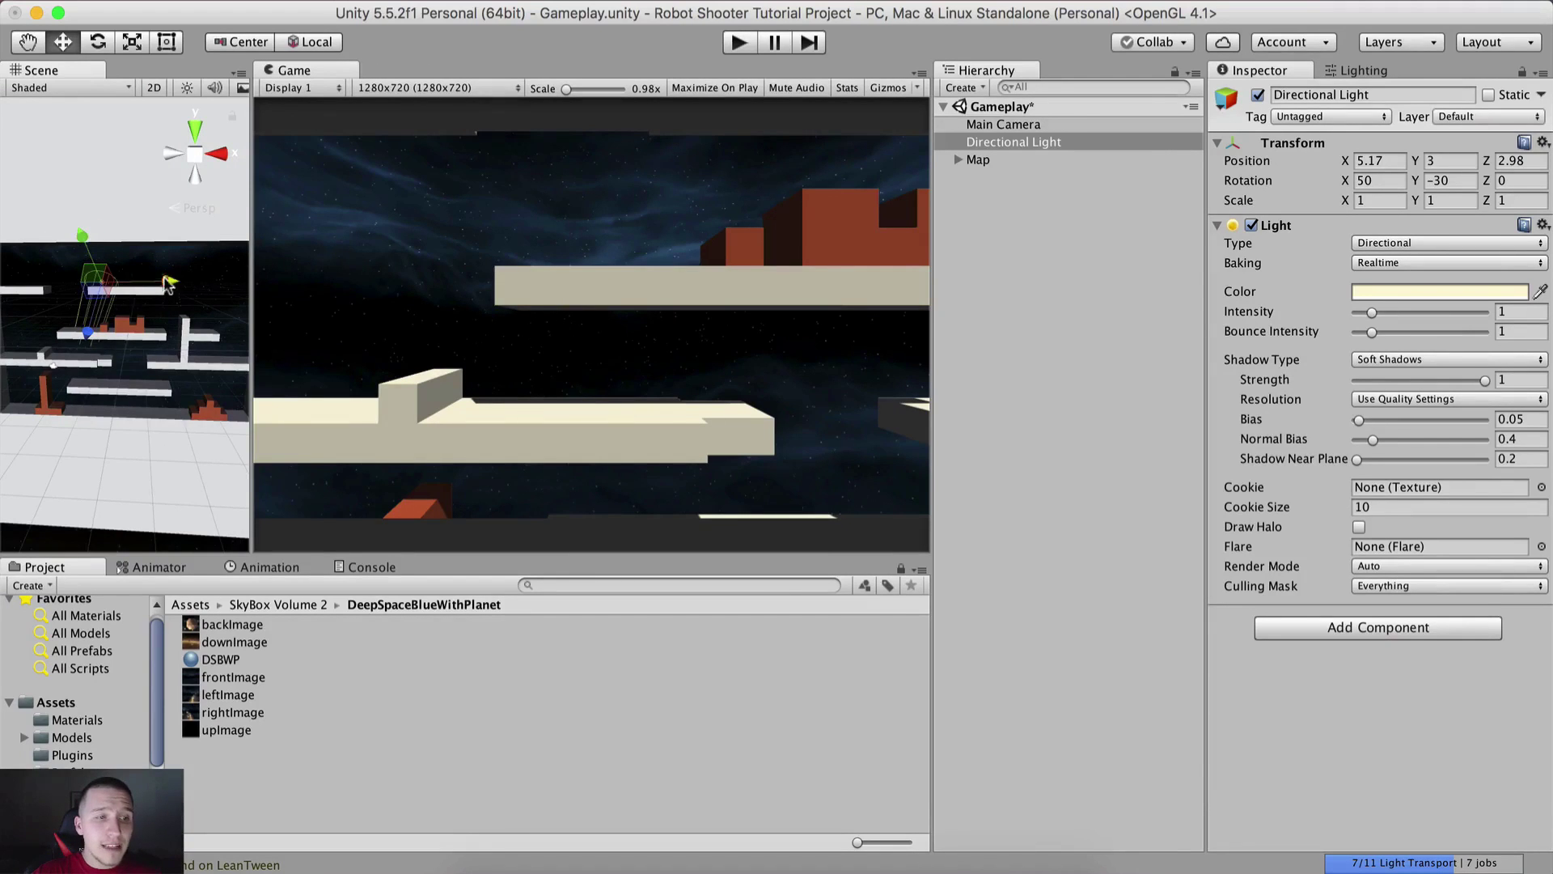
left_click_drag(168, 284, 118, 339)
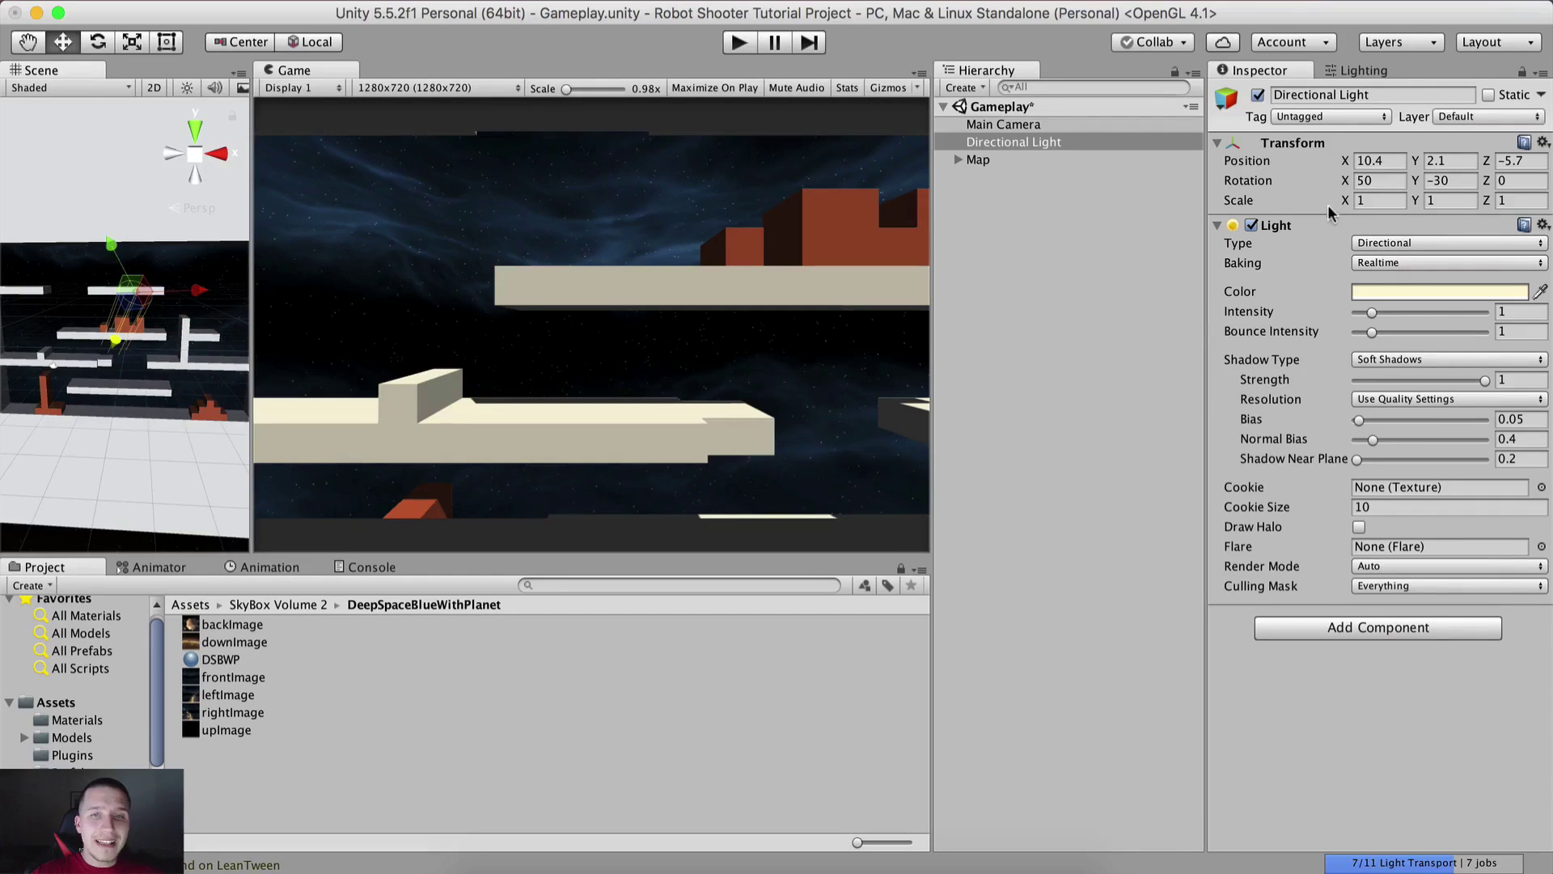
Reset the Directional Light's position to 0, 0, 0 and dock the Game view back with the Scene view
left_click(1404, 159)
type("0")
key("Tab")
type("0")
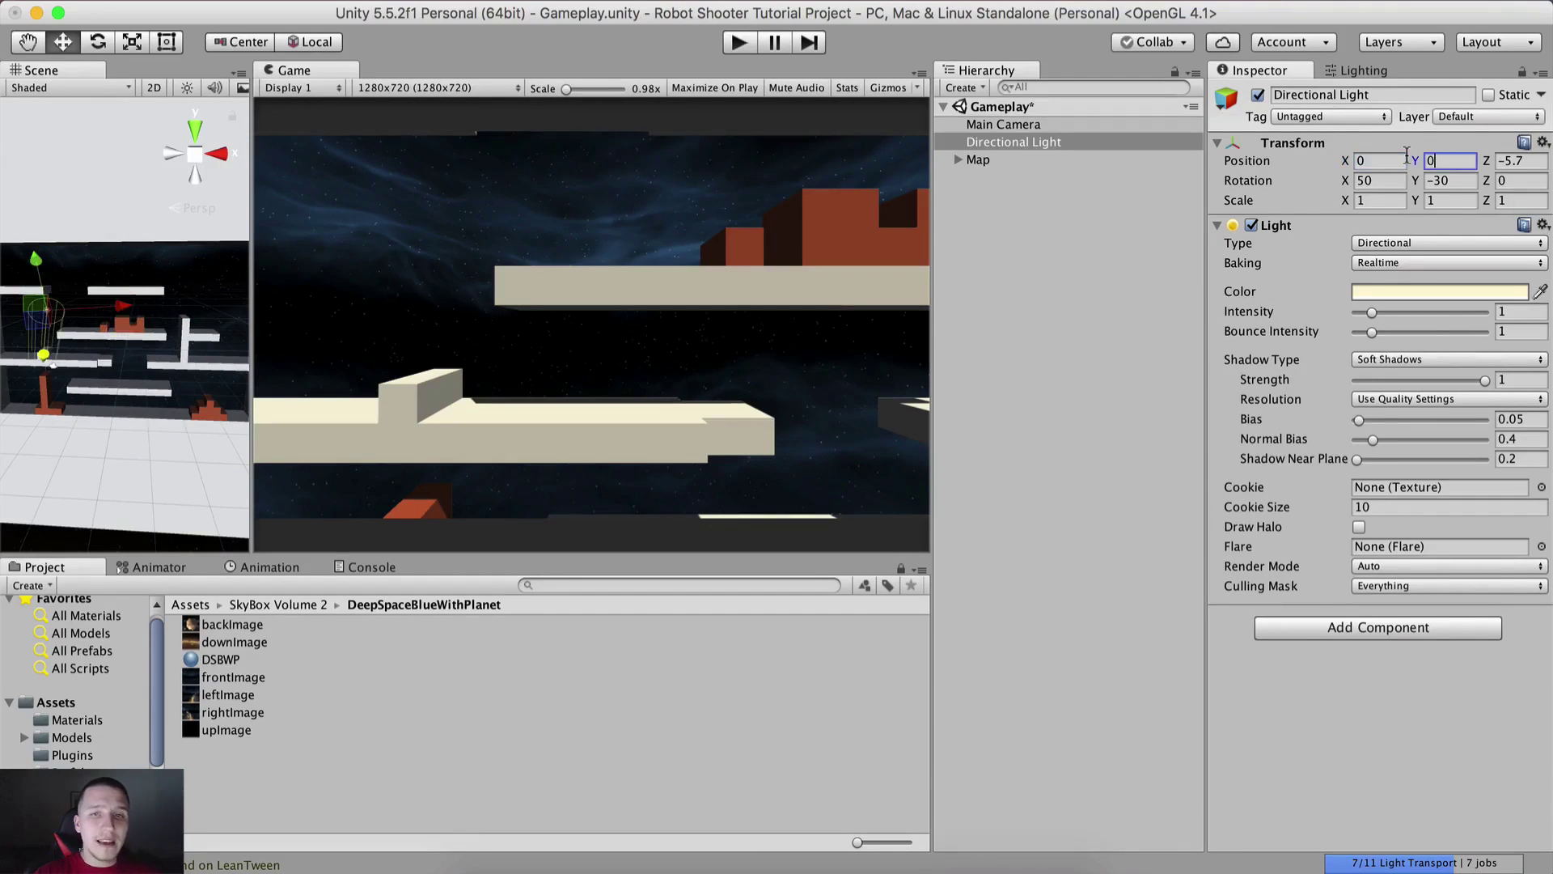
key("Tab")
type("0")
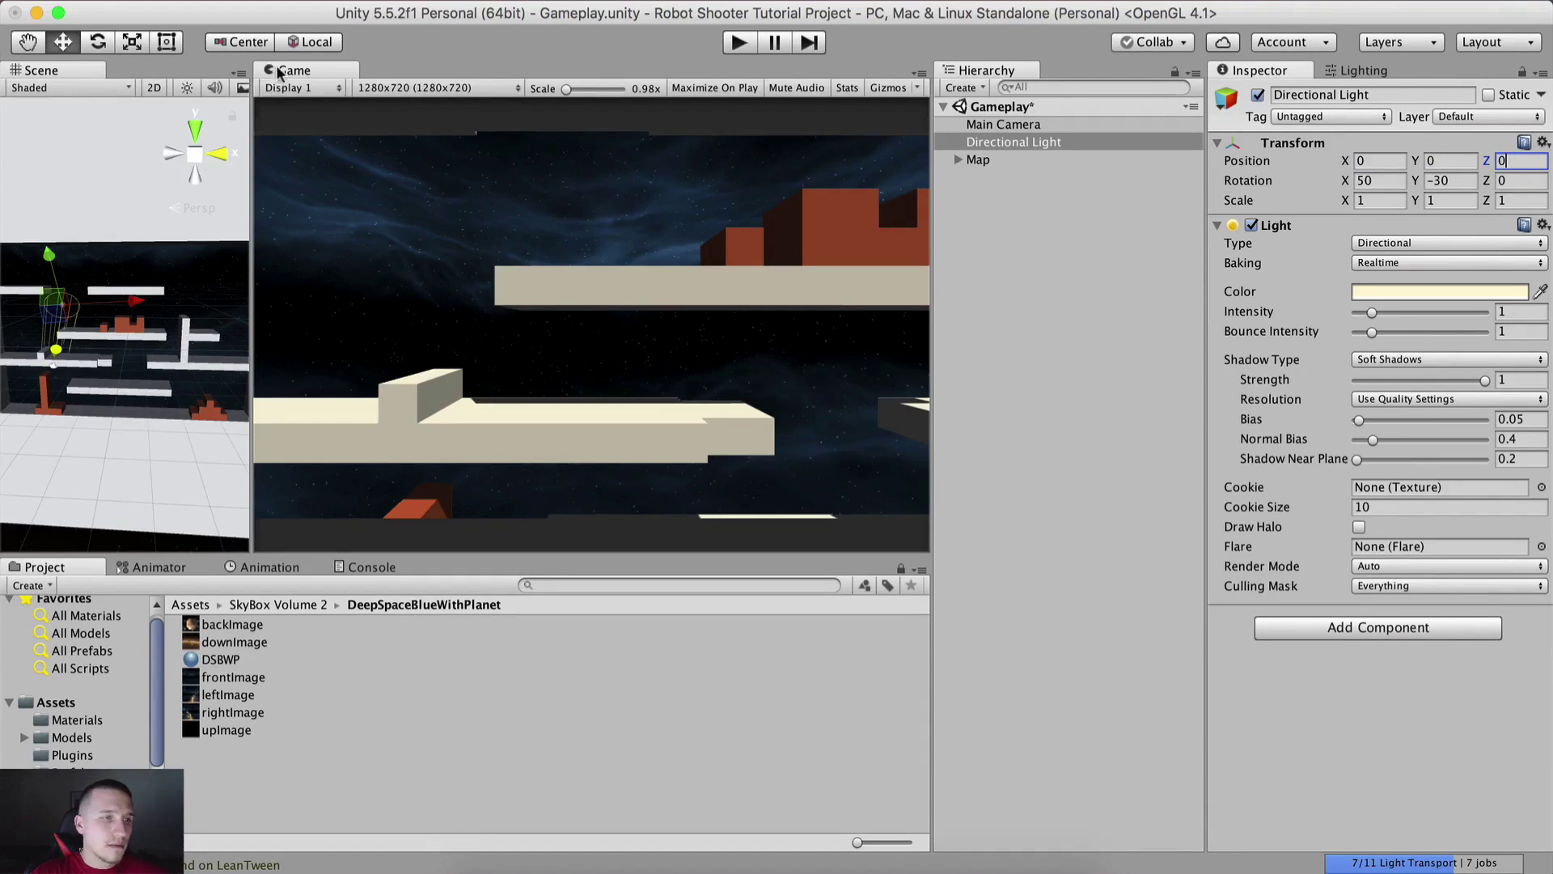
left_click_drag(279, 73, 153, 71)
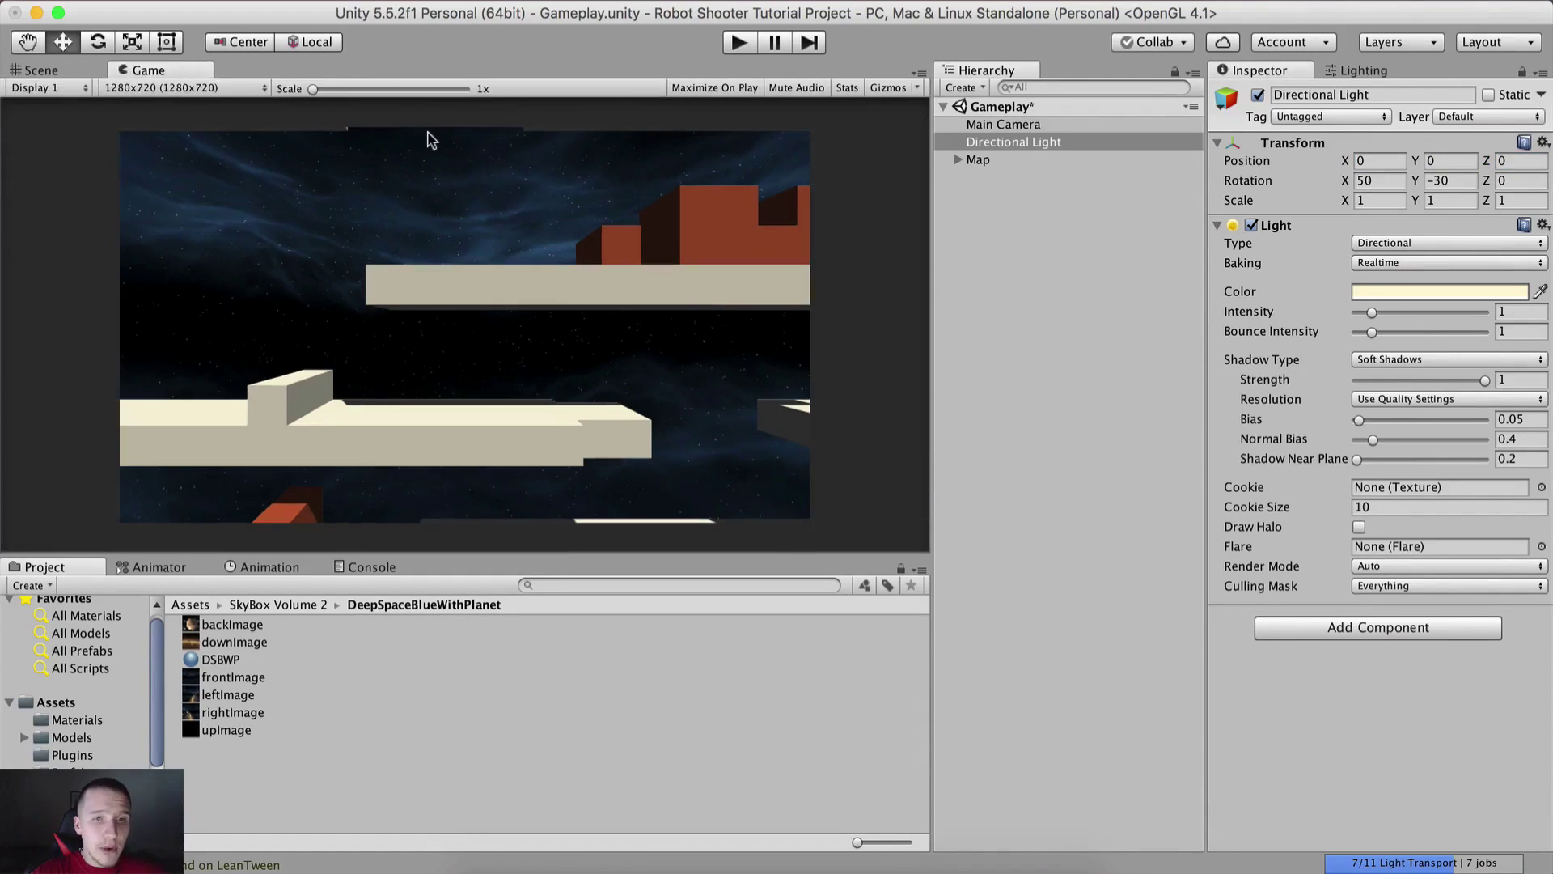
Try different X and Y rotations on the Directional Light while watching the shading in the Game view
left_click(1154, 148)
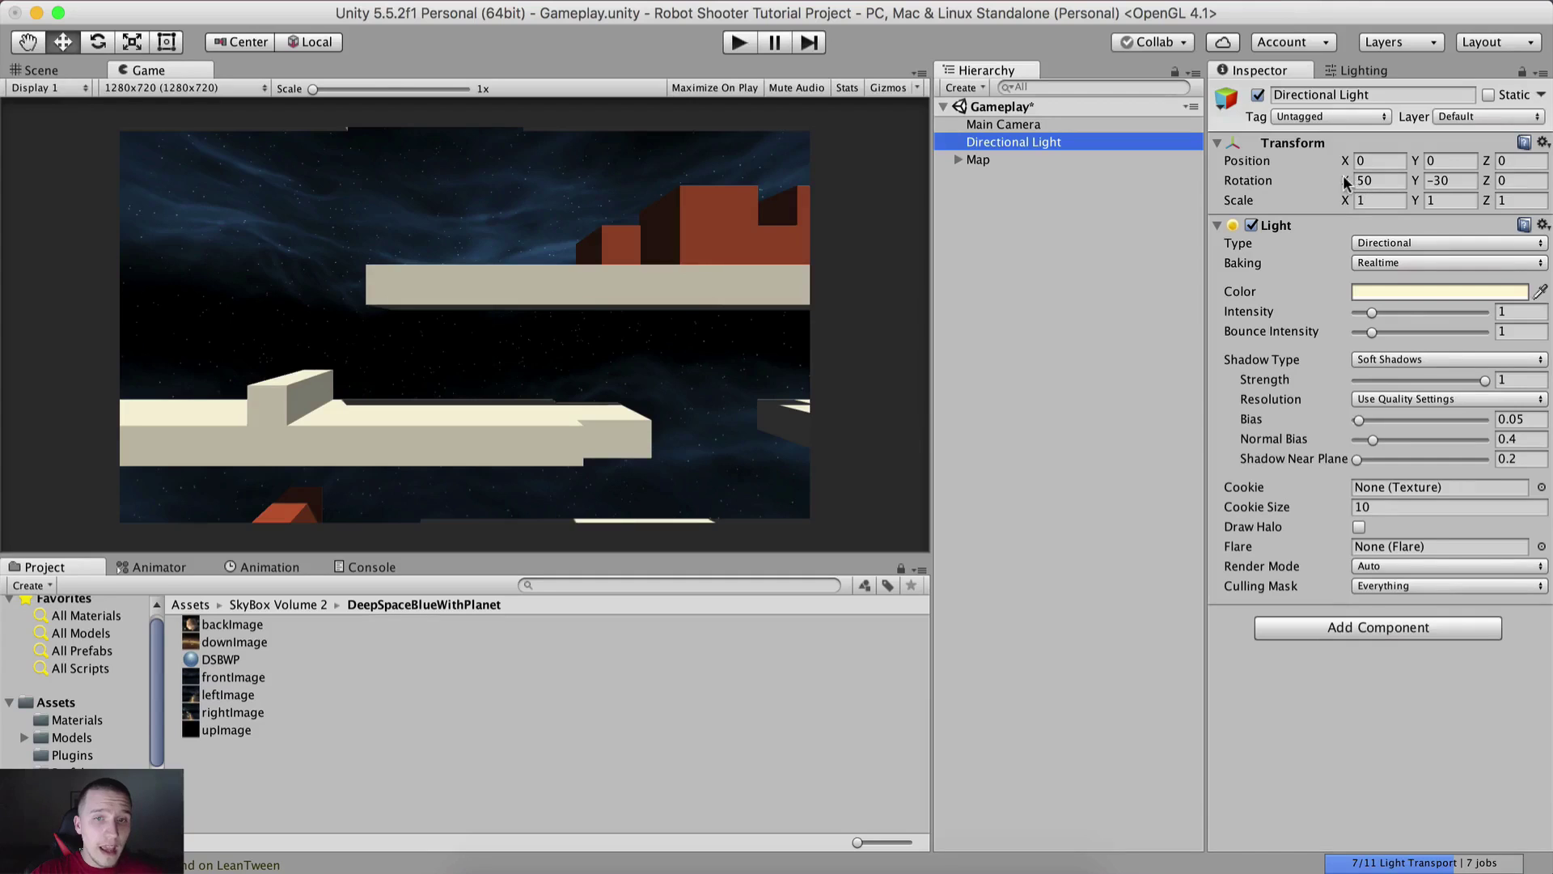
left_click_drag(1344, 182, 1548, 210)
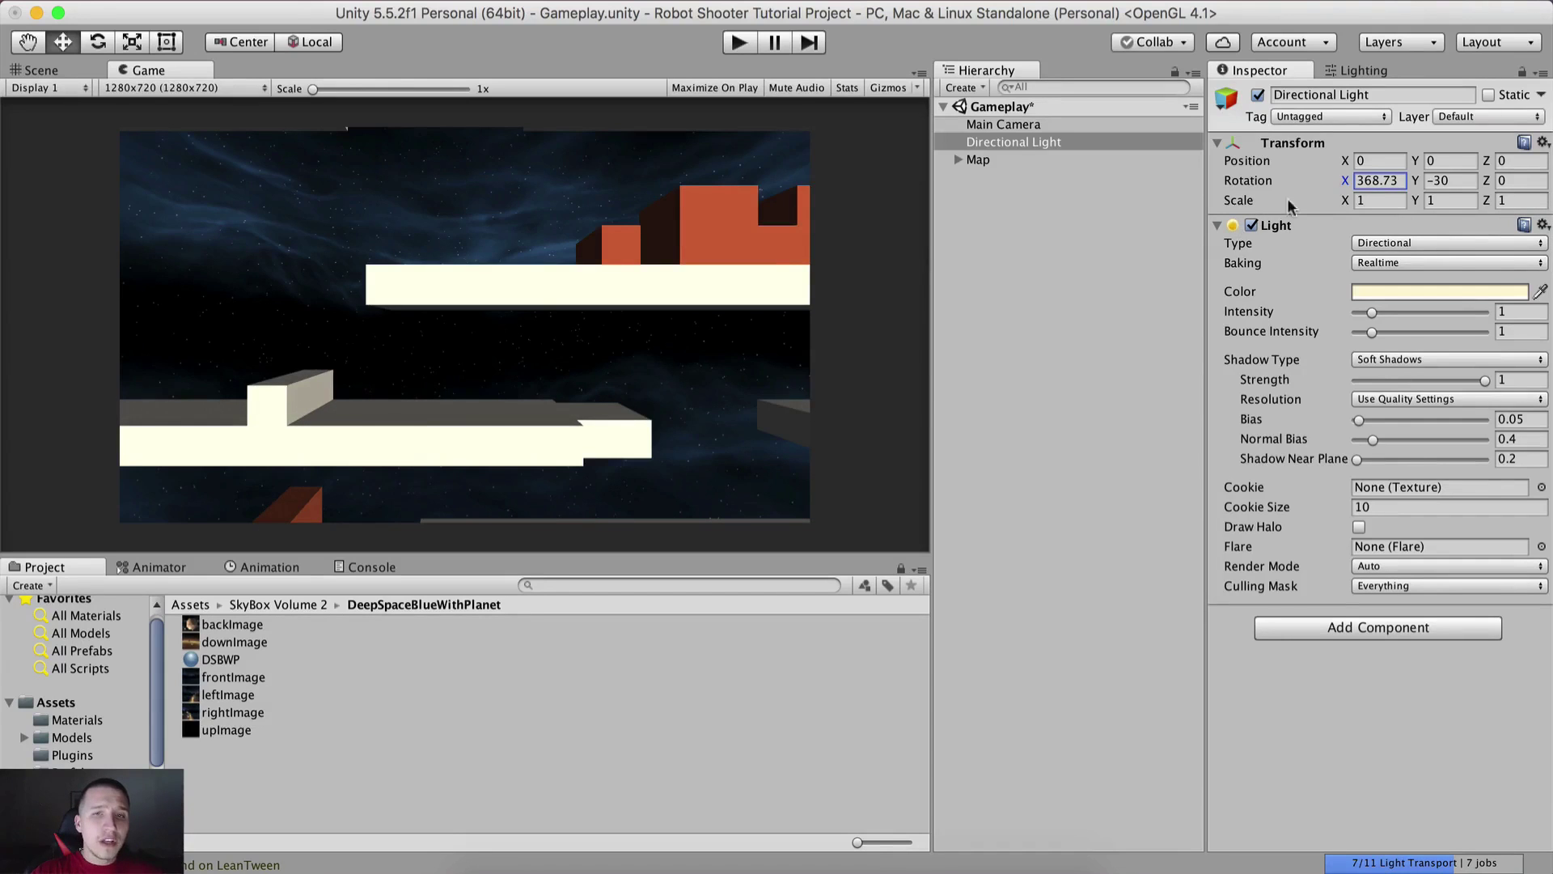
left_click_drag(1416, 180, 689, 64)
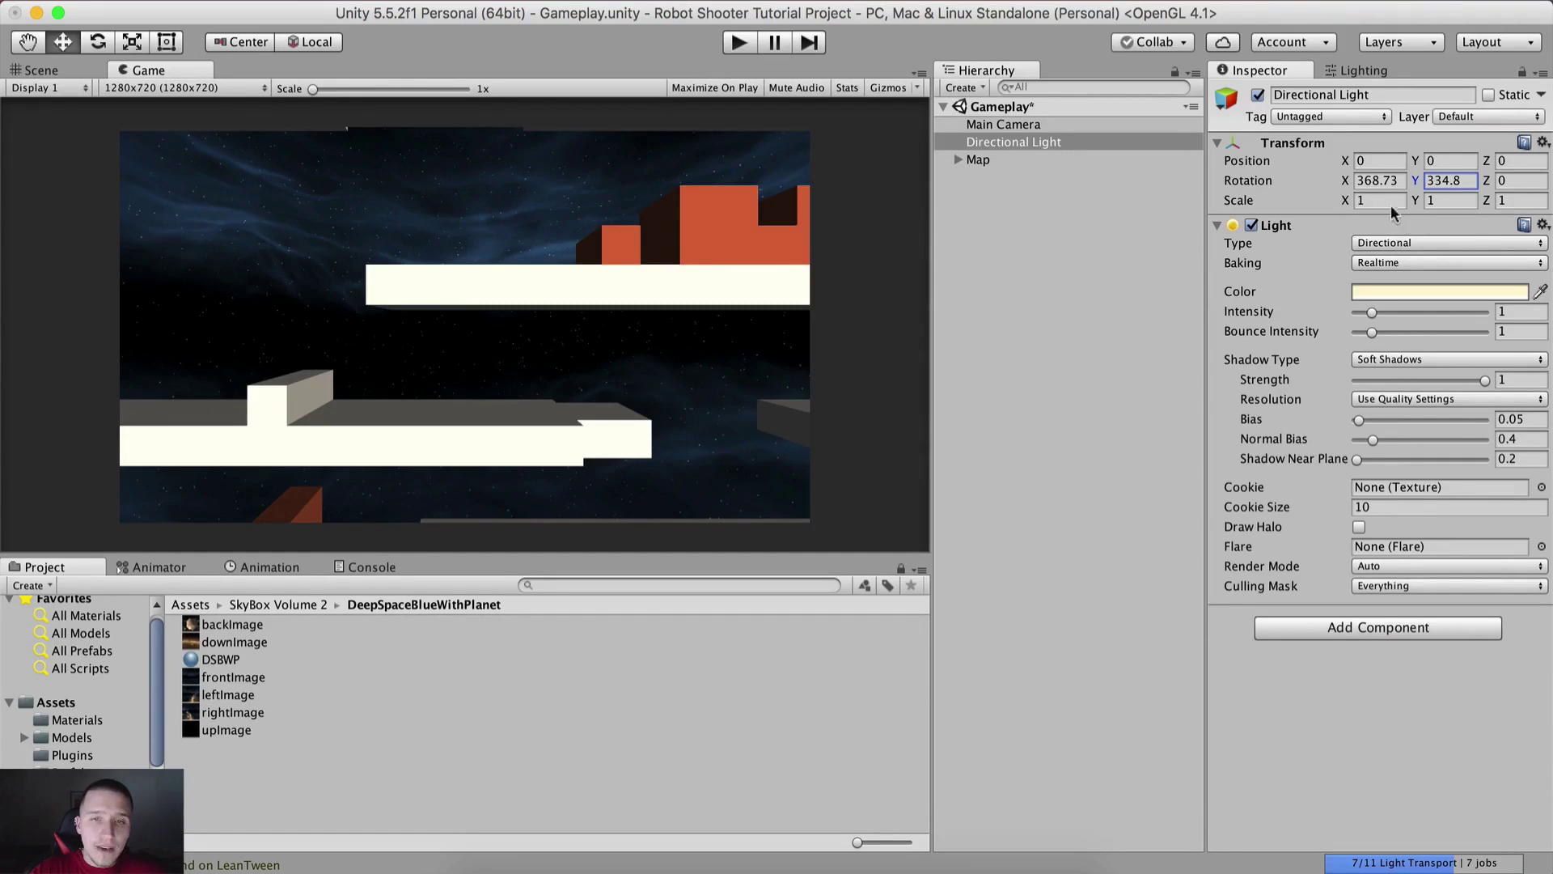
left_click_drag(1350, 180, 1124, 191)
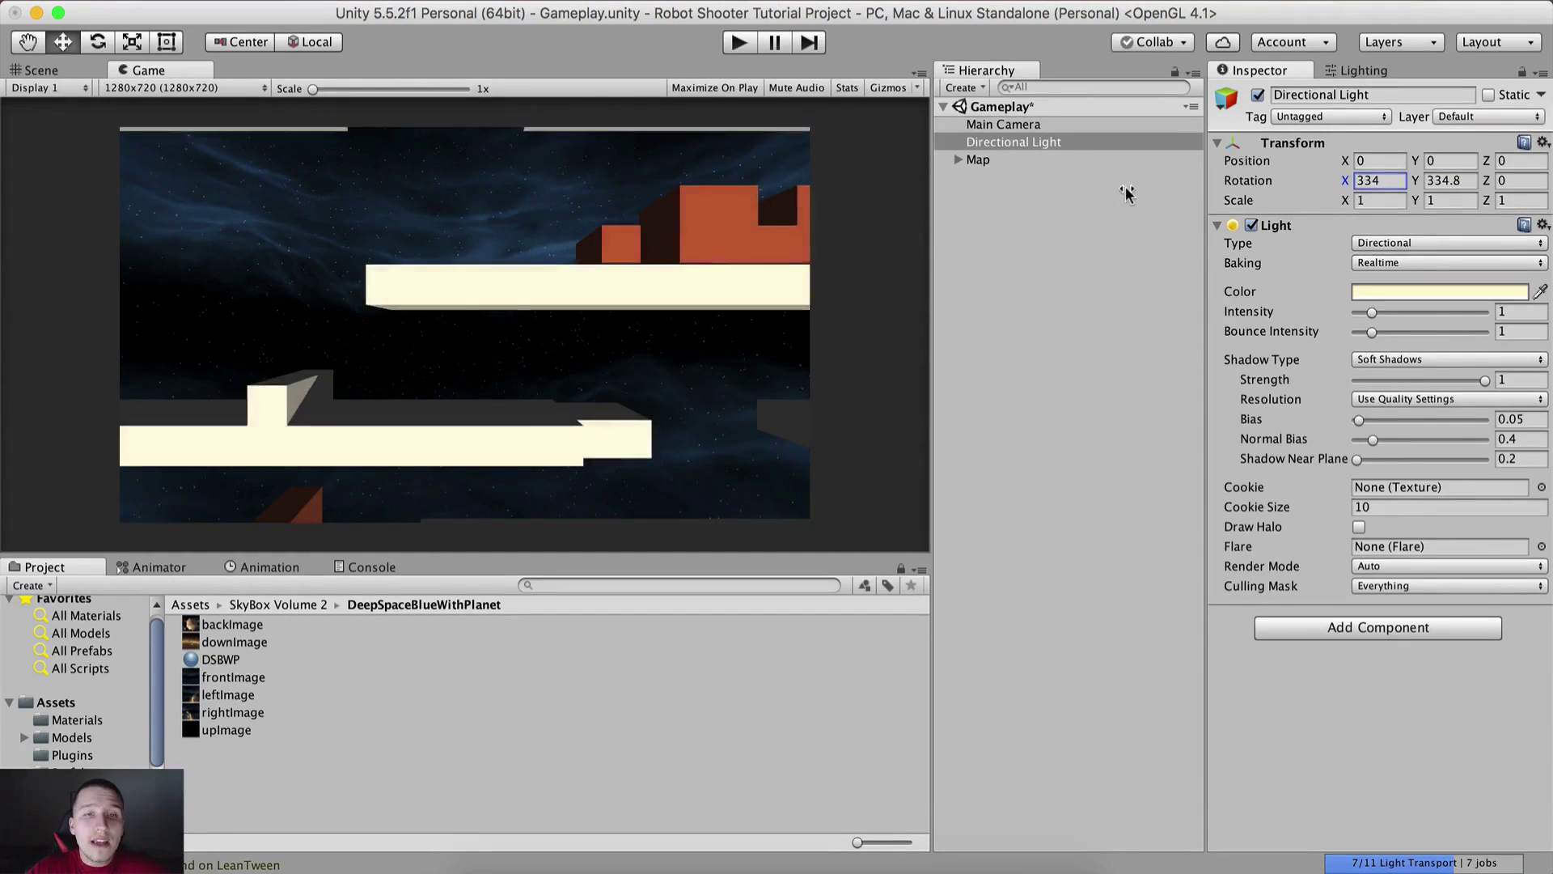
Set the Directional Light's rotation to X 21, Y -60, Z -5
left_click(1077, 145)
left_click(1381, 180)
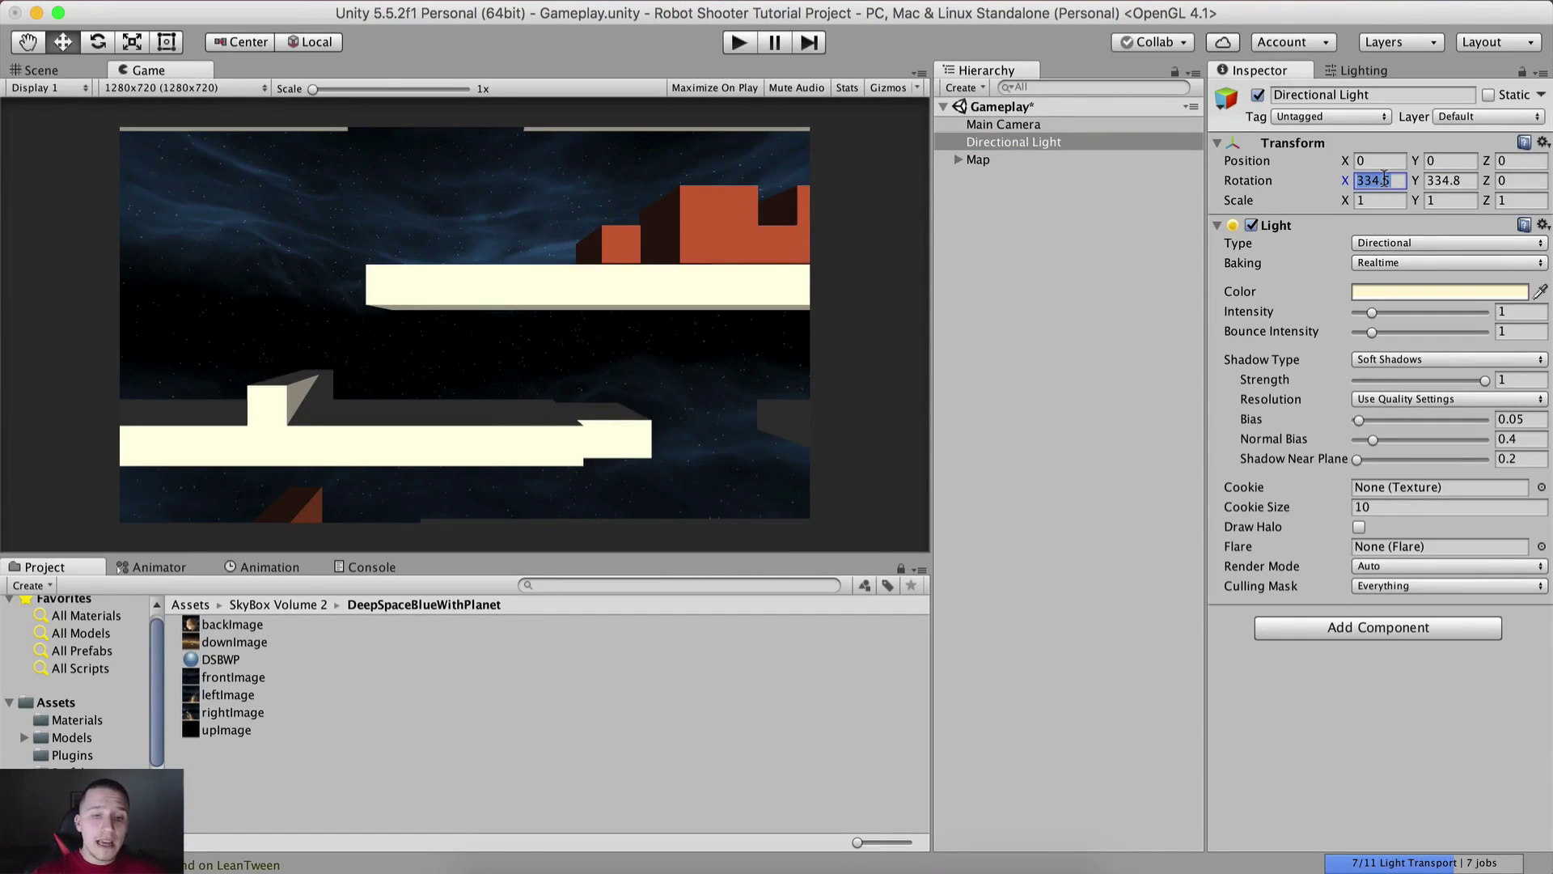
type("21")
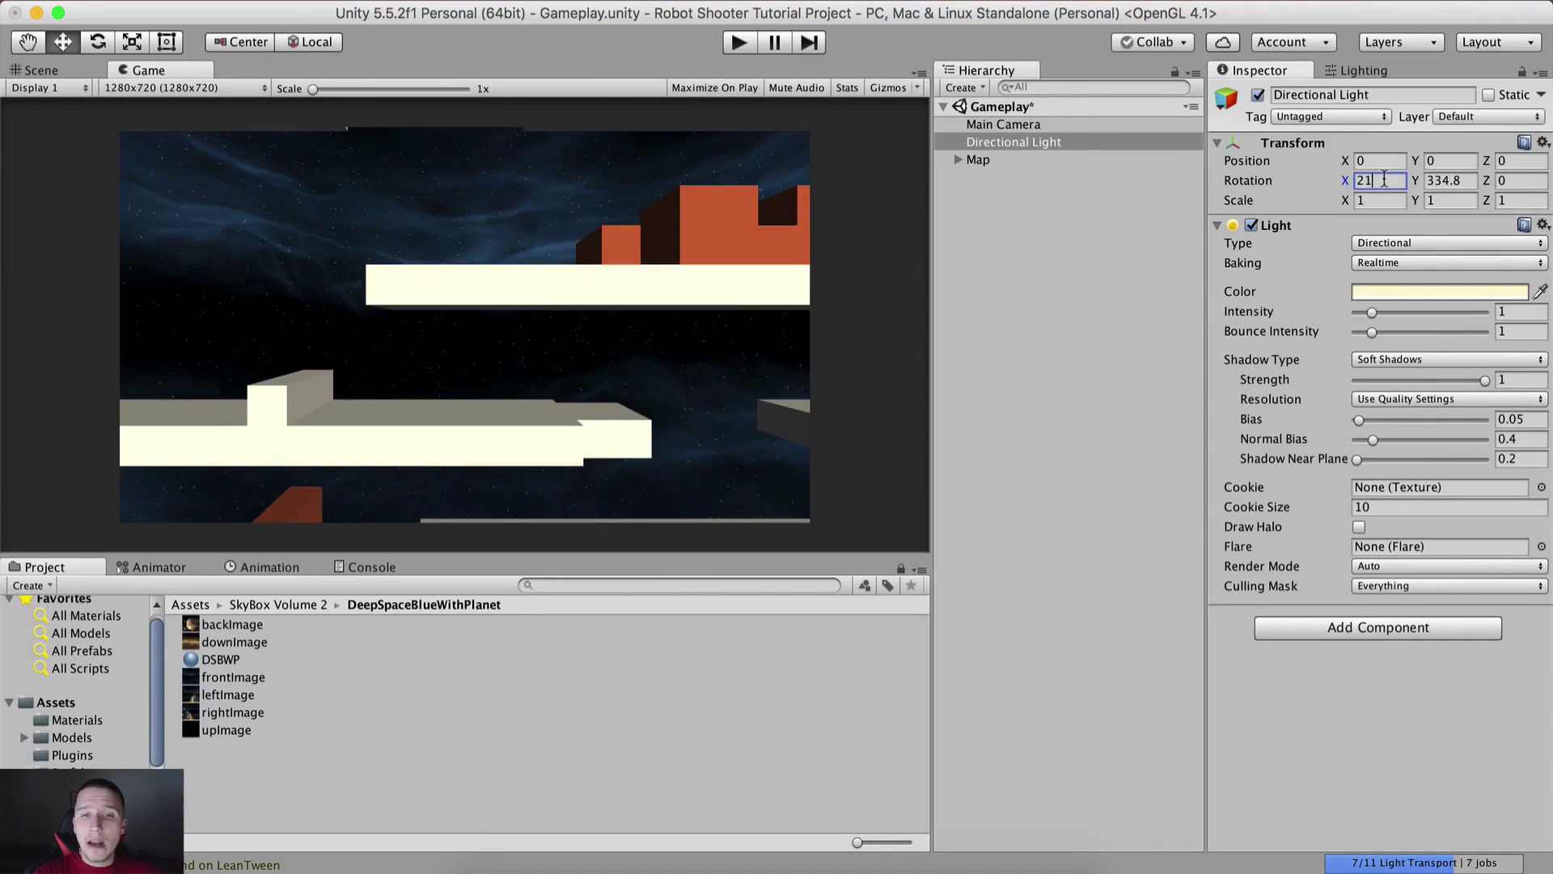
key("Tab")
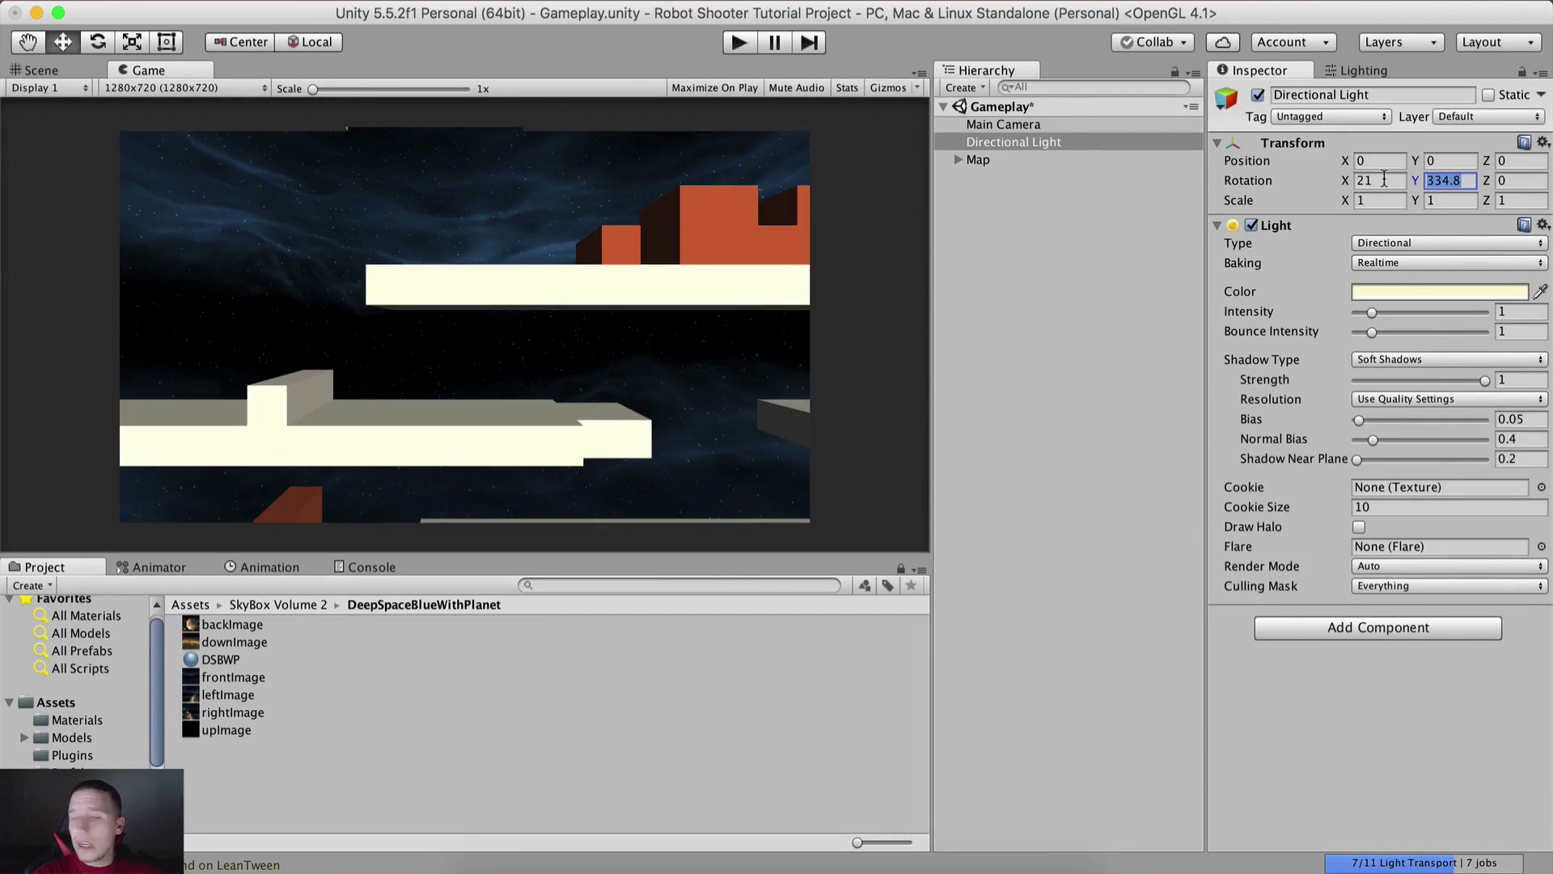
type("-60")
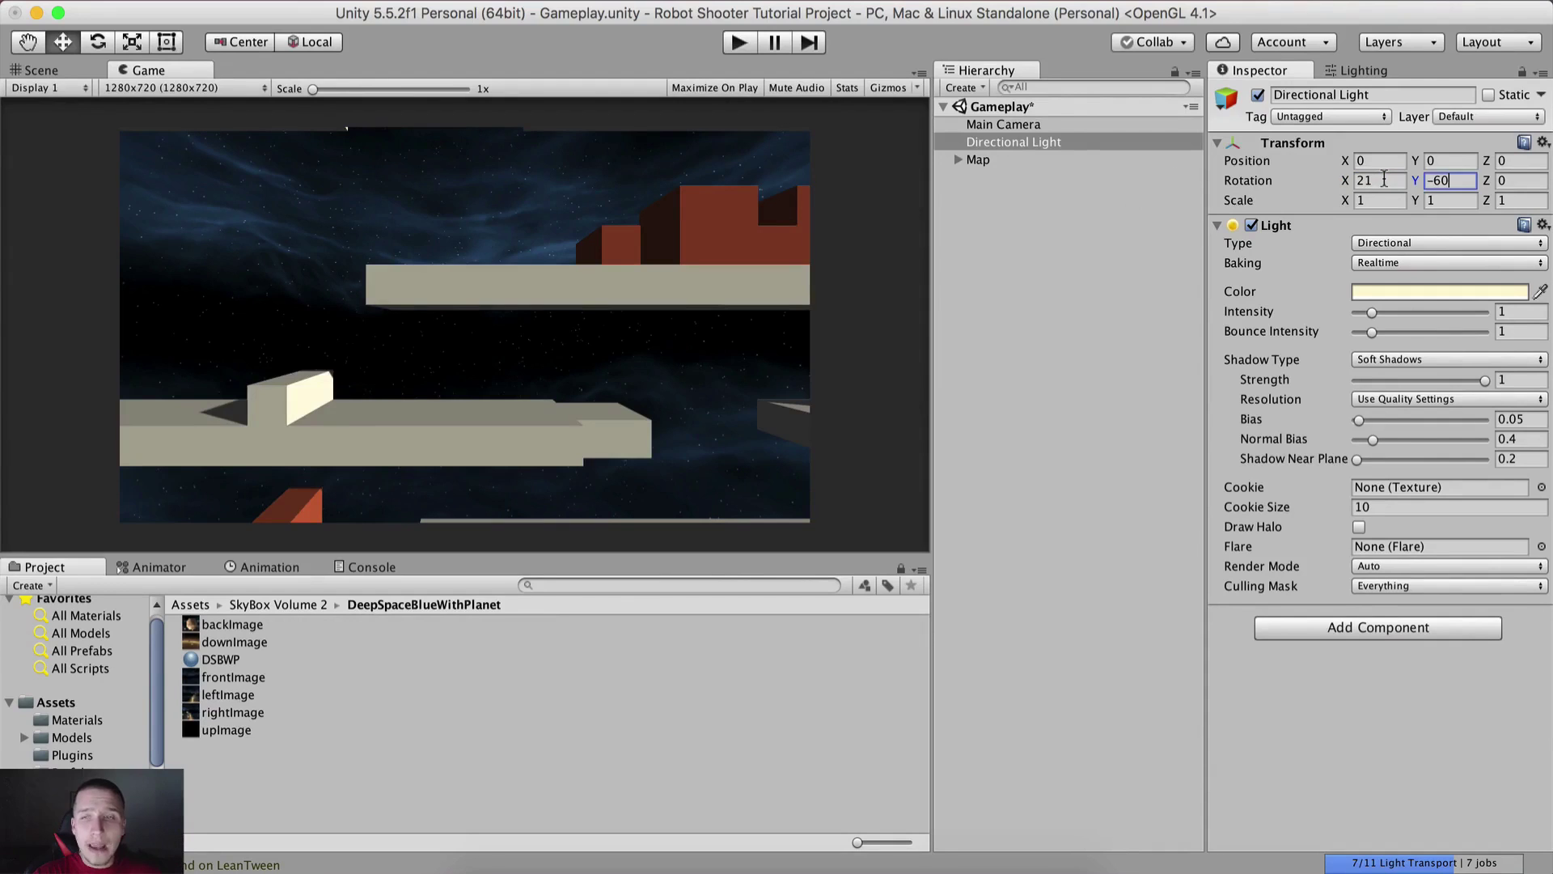
key("Tab")
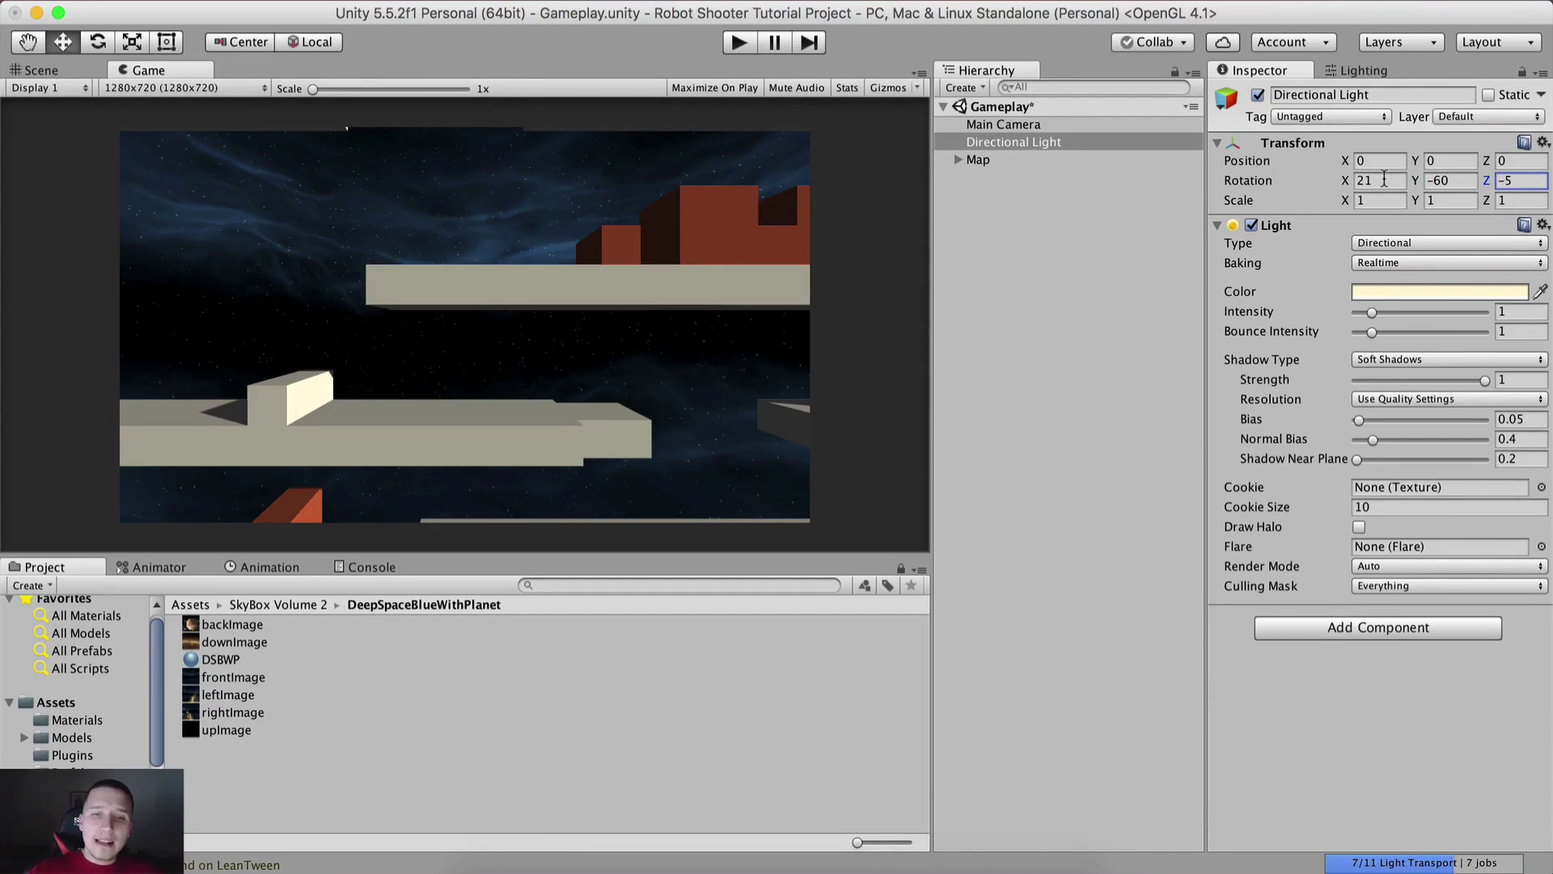
Look through the available light types, then view the Unity 3D course on awesometuts.com in the browser
left_click(1373, 243)
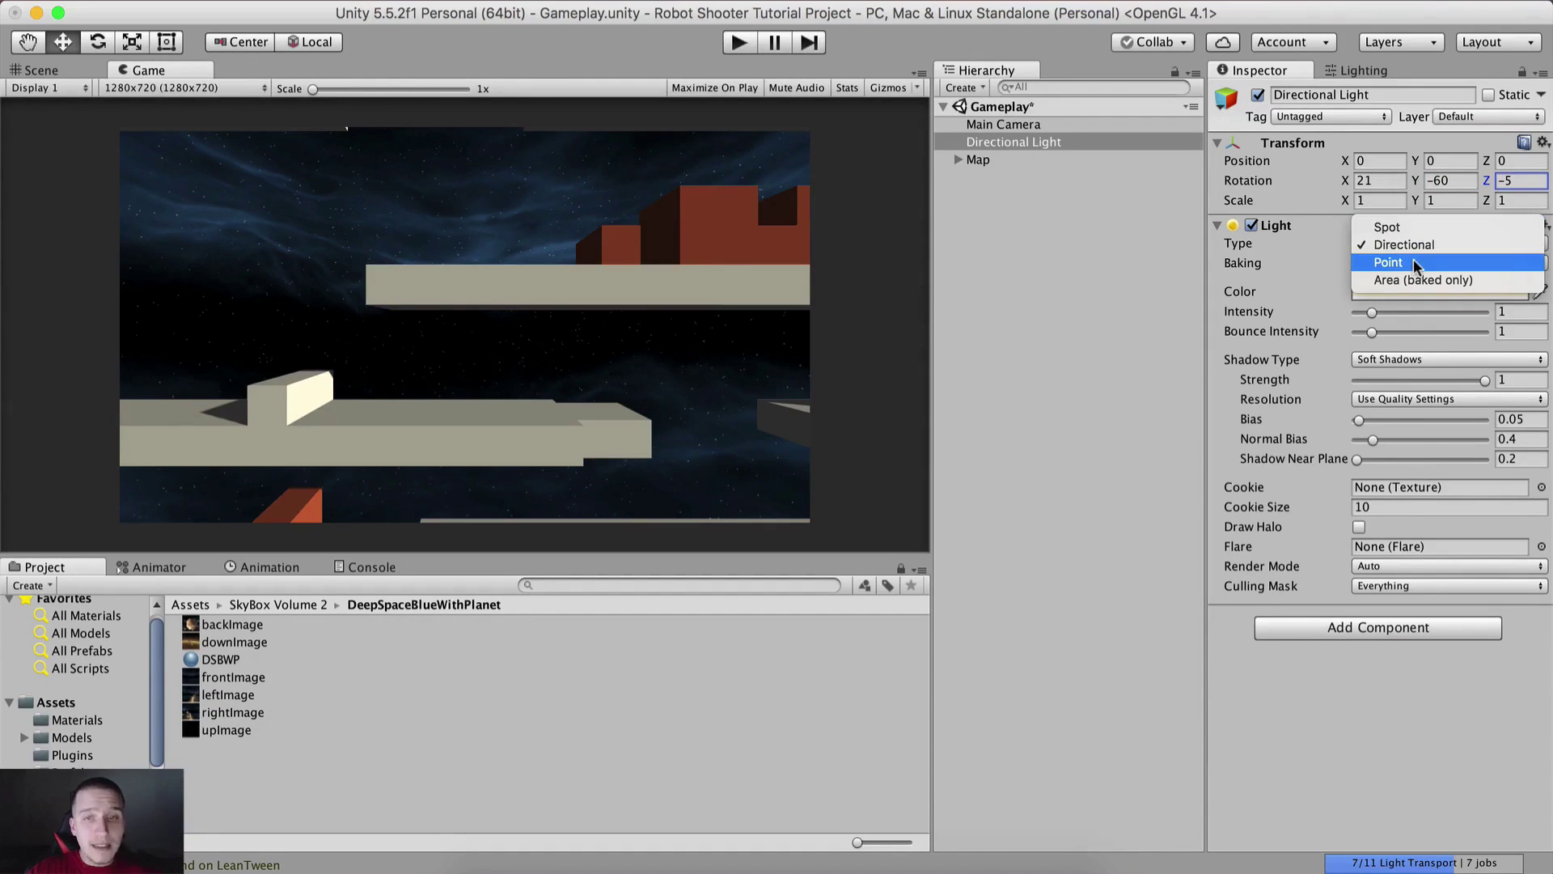
left_click(1061, 340)
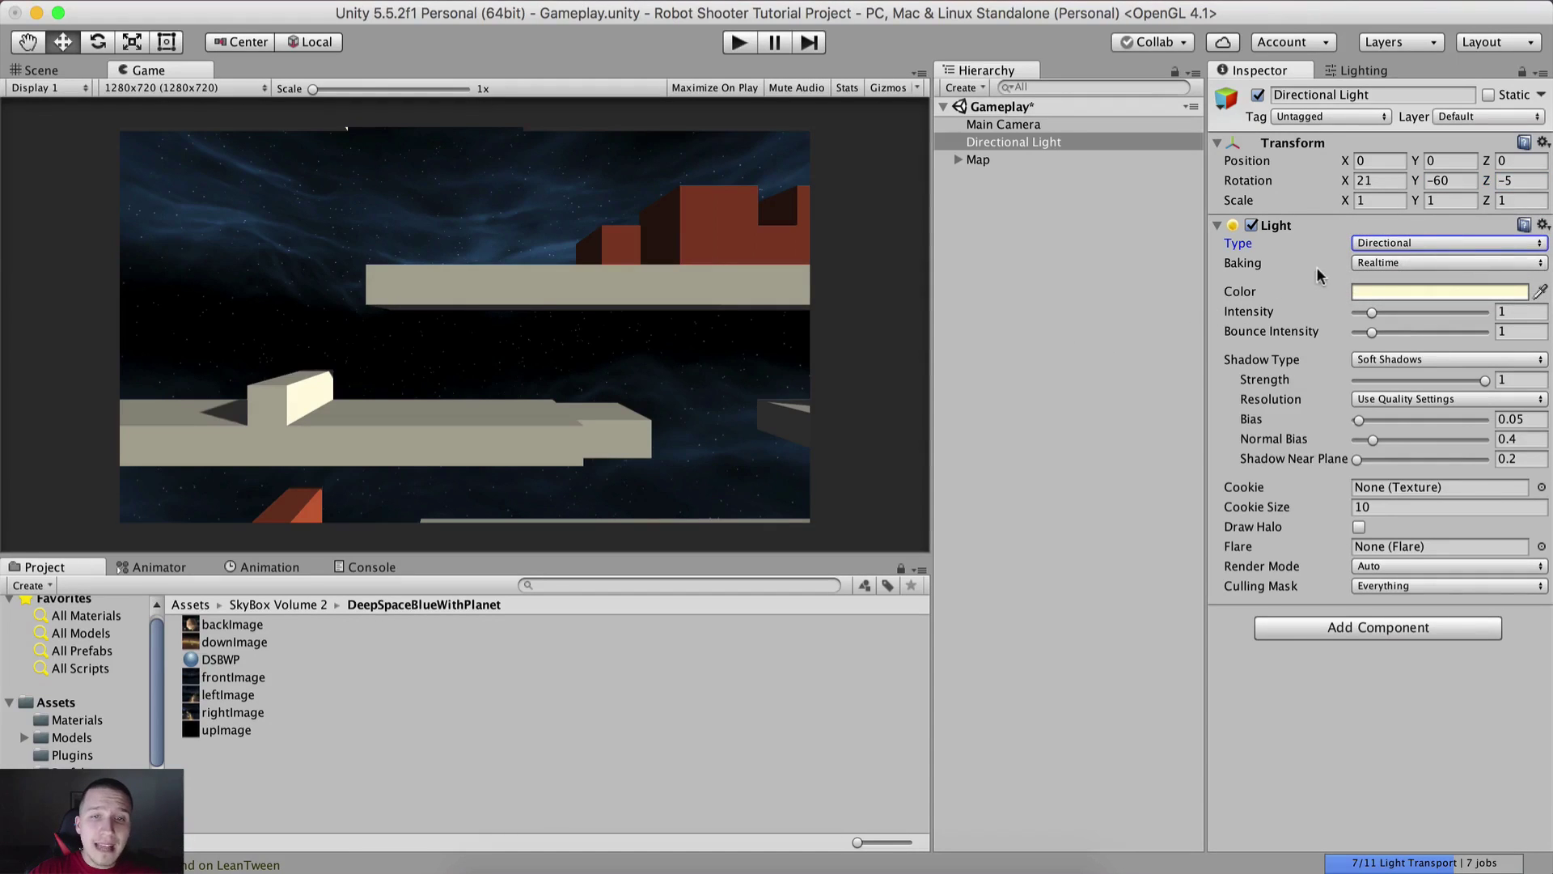
left_click(1322, 267)
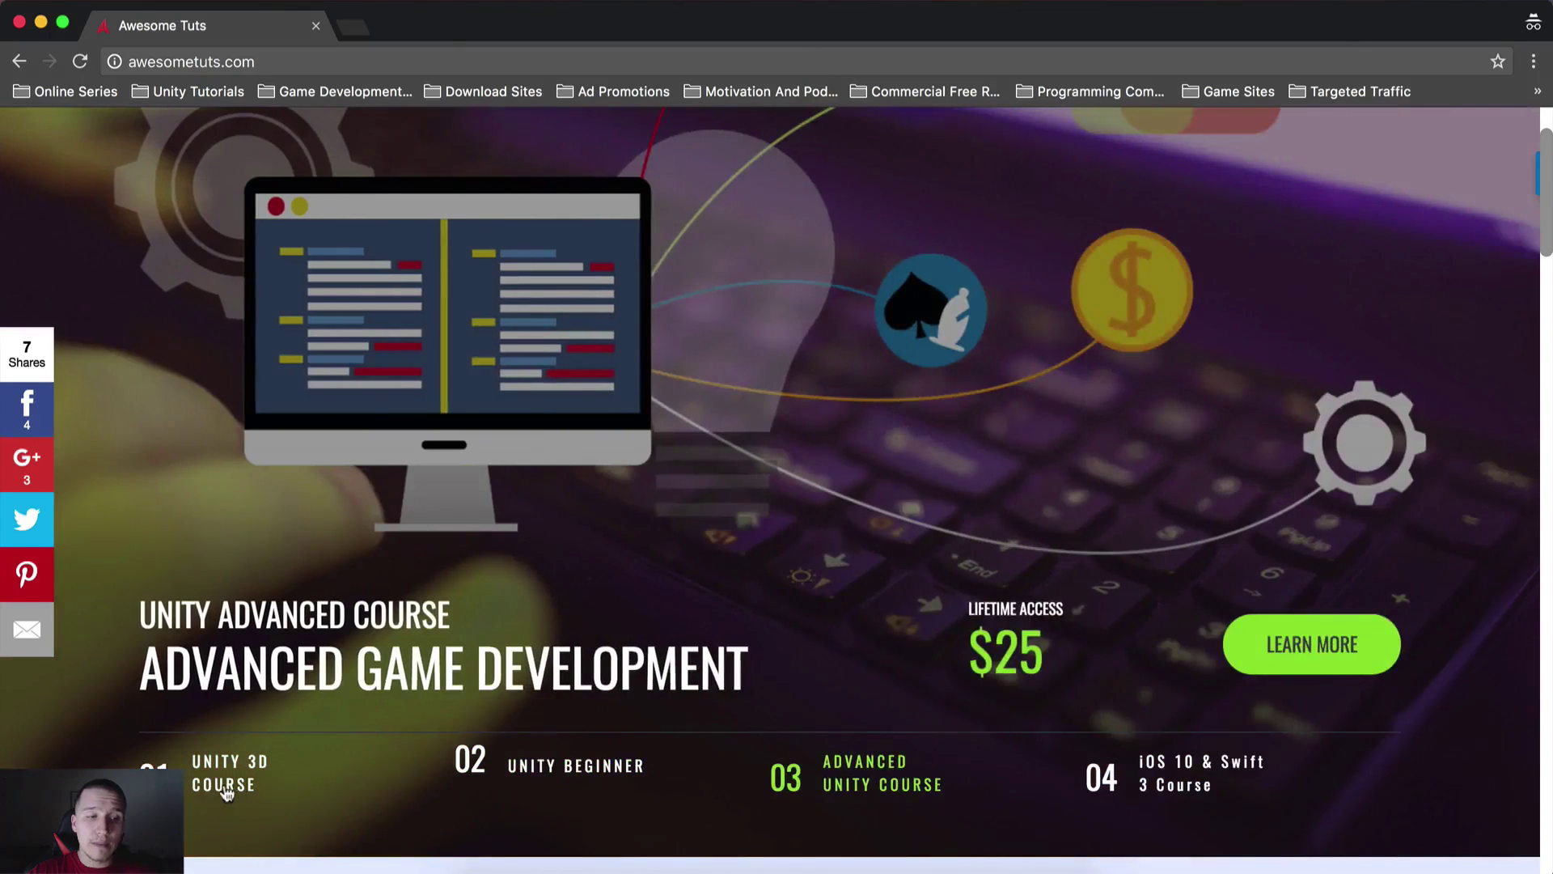
left_click(227, 791)
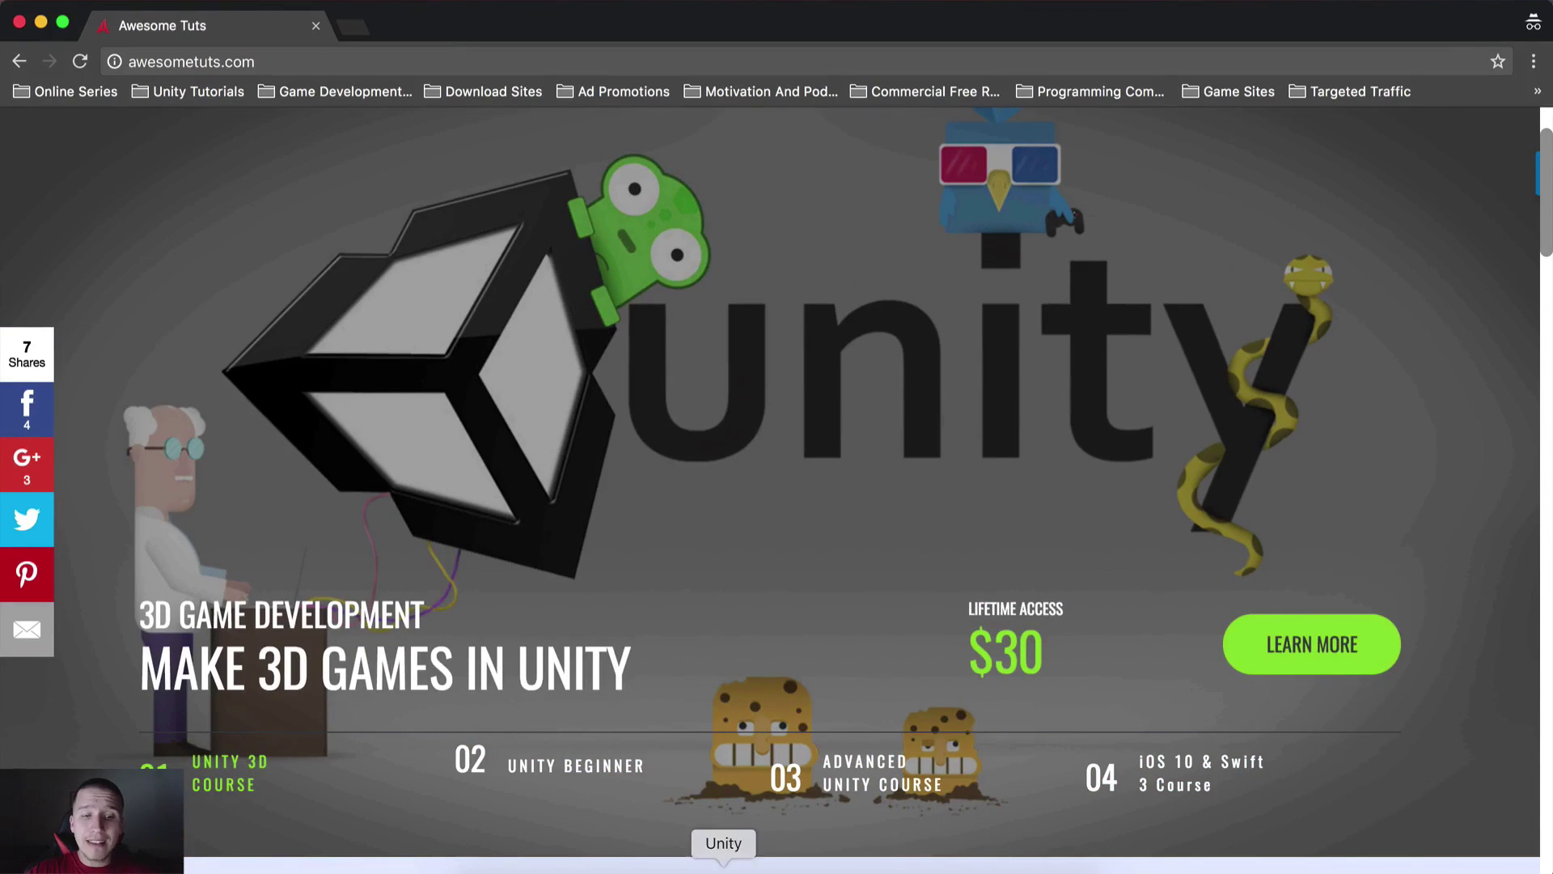
Switch back to Unity and set the Directional Light's Baking mode to Baked
left_click(724, 859)
left_click(1377, 263)
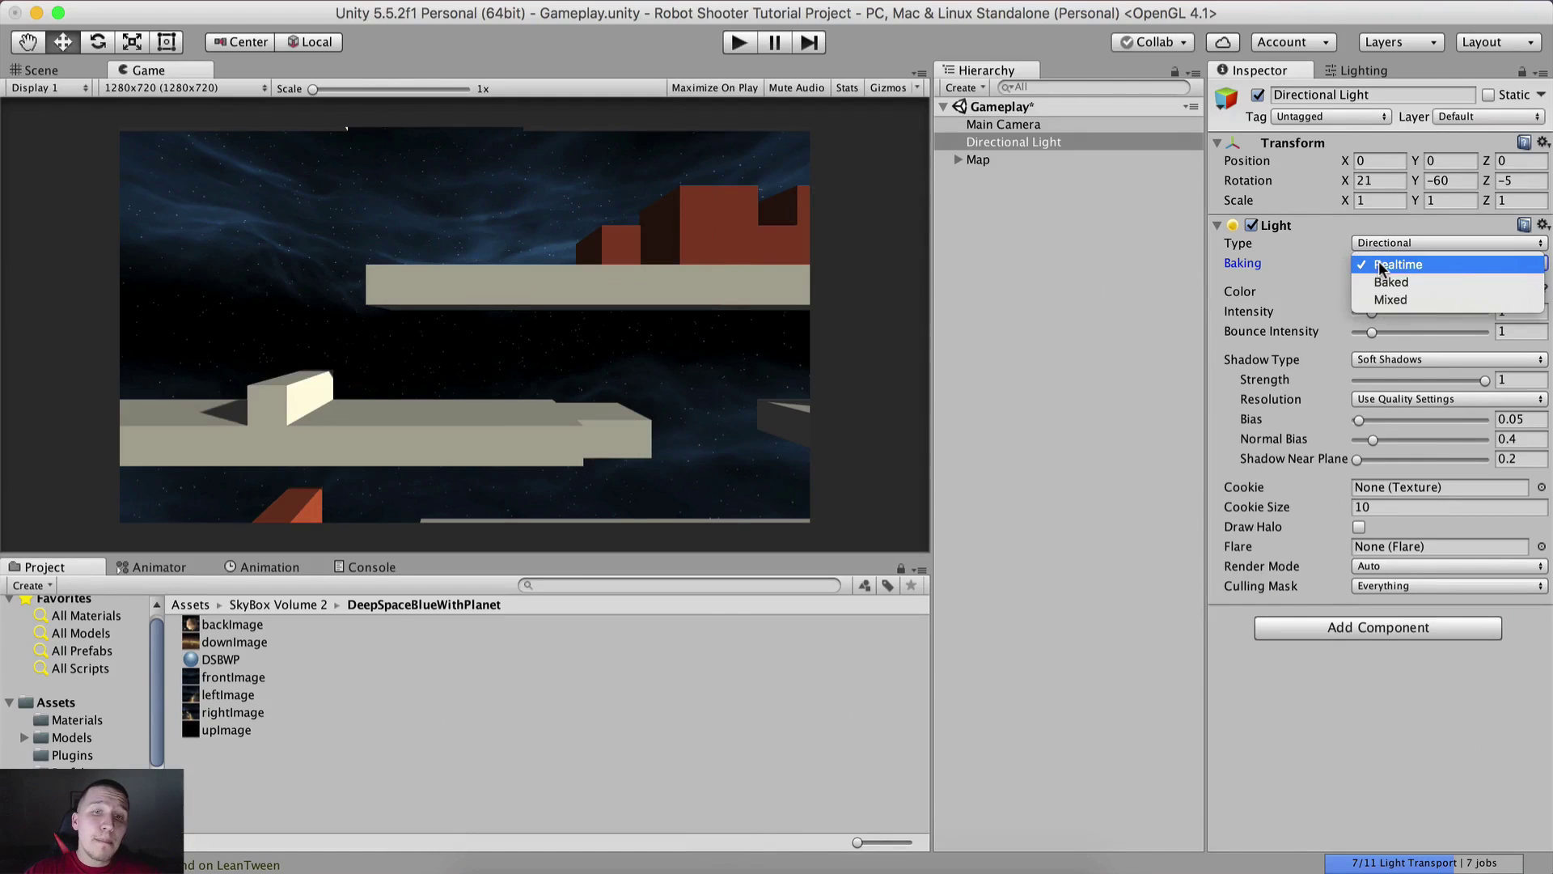
left_click(1391, 281)
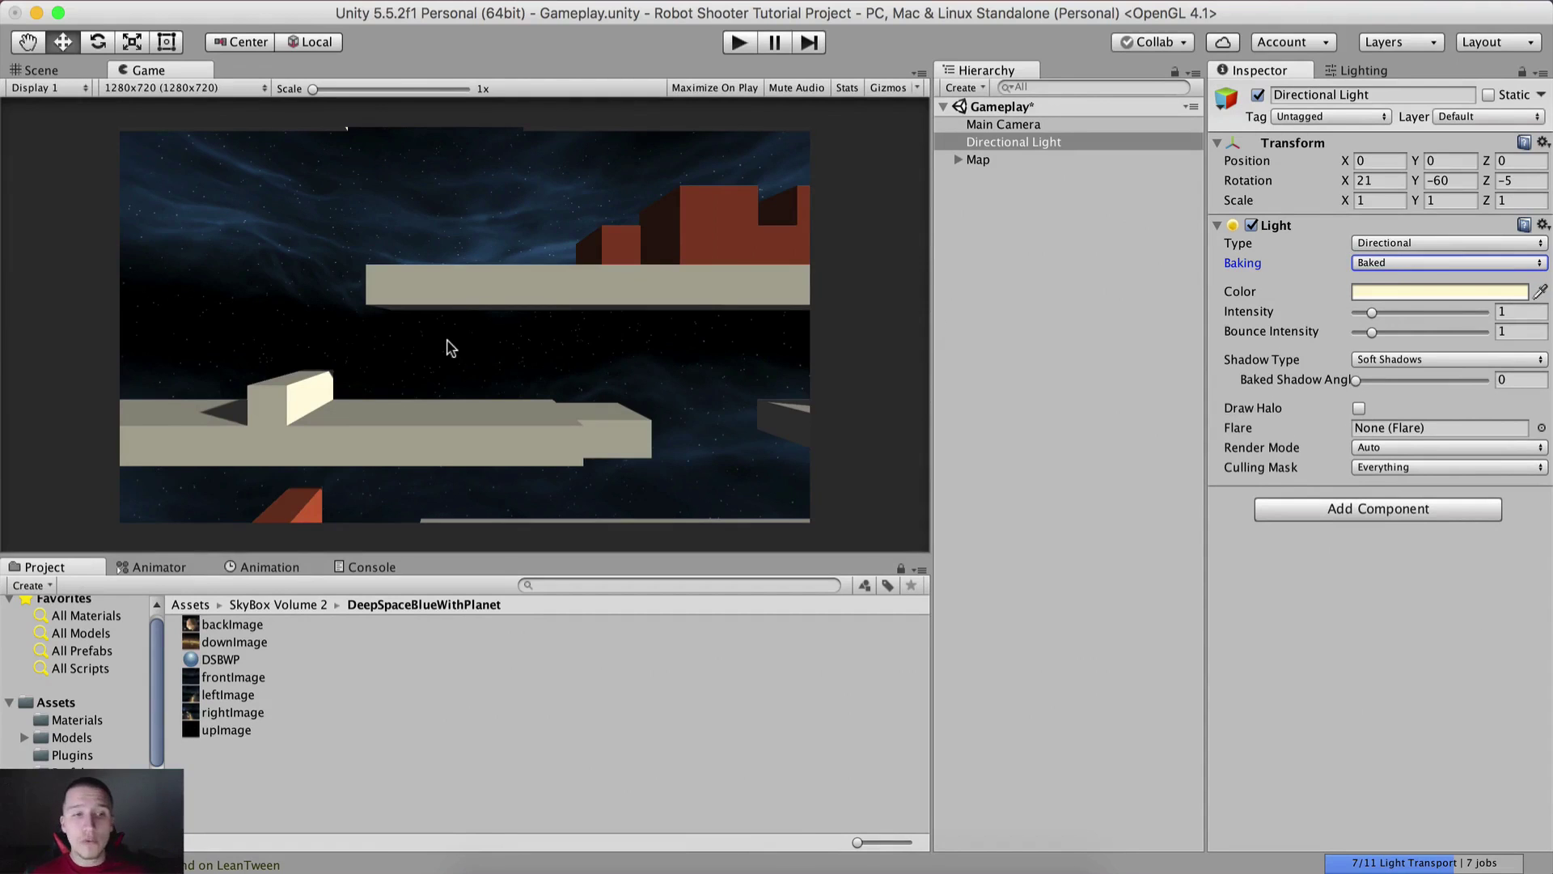
Inspect the level's platforms in the Scene view, return to the Game view and reselect the Directional Light
left_click(60, 72)
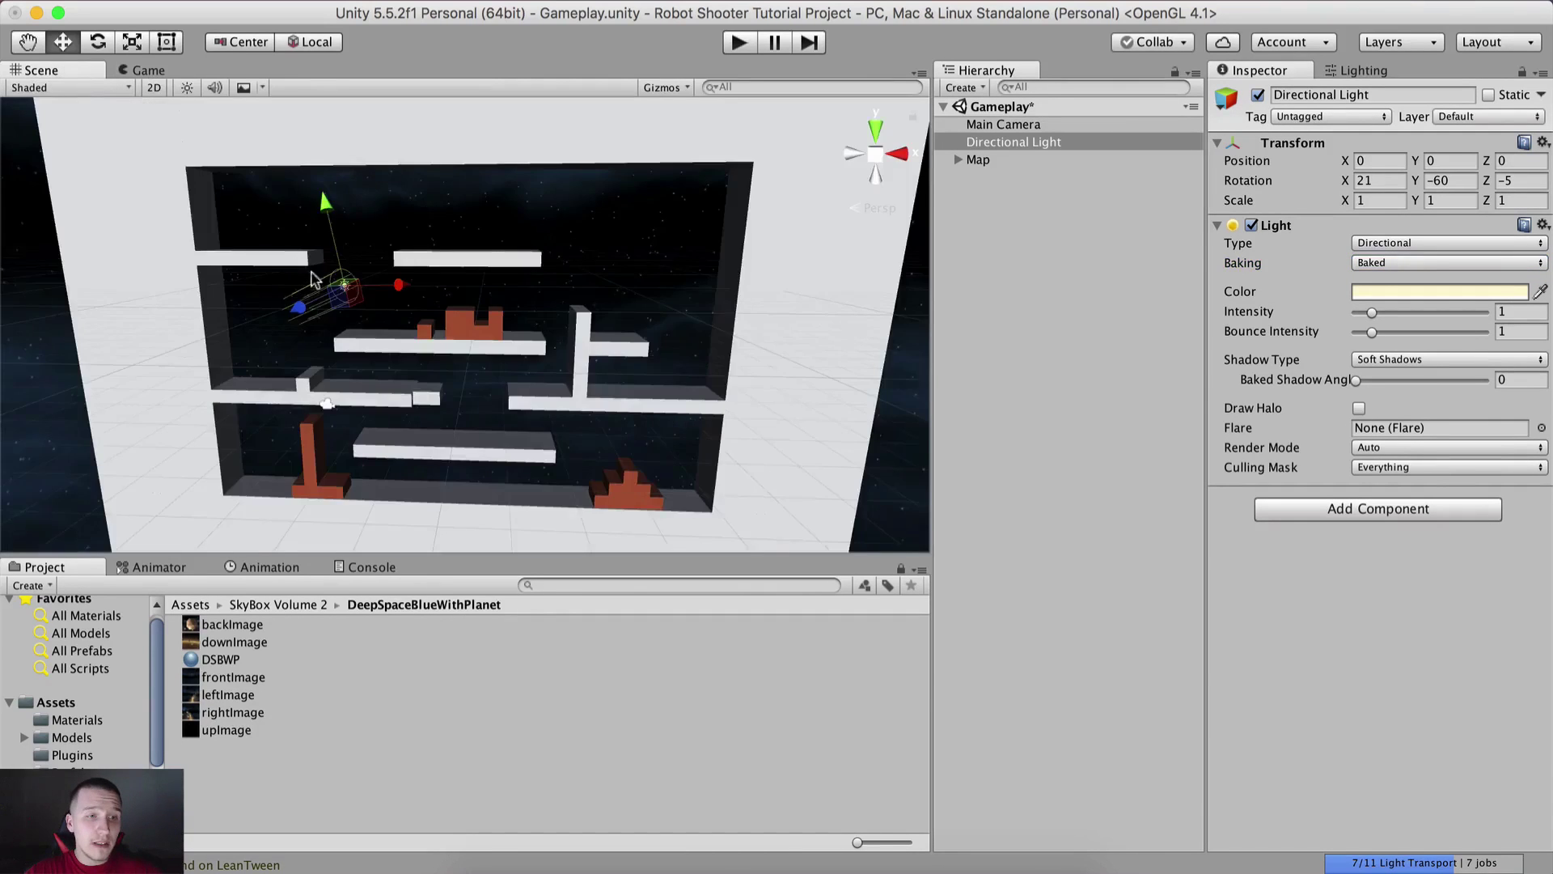
scroll(423, 338, "up", 5)
left_click(427, 346)
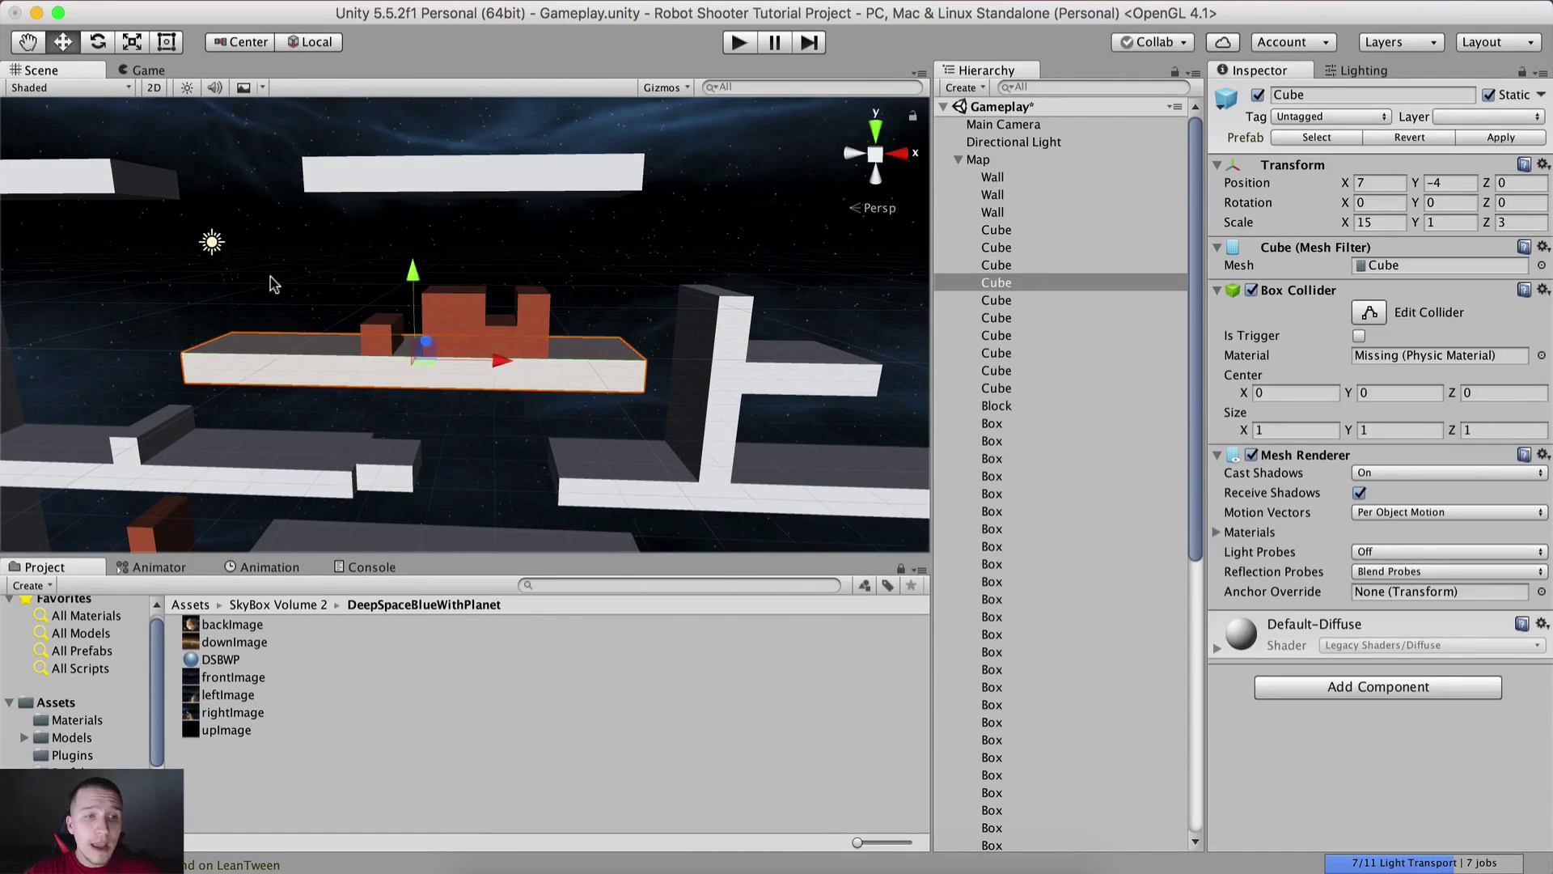
left_click(309, 273)
left_click(161, 71)
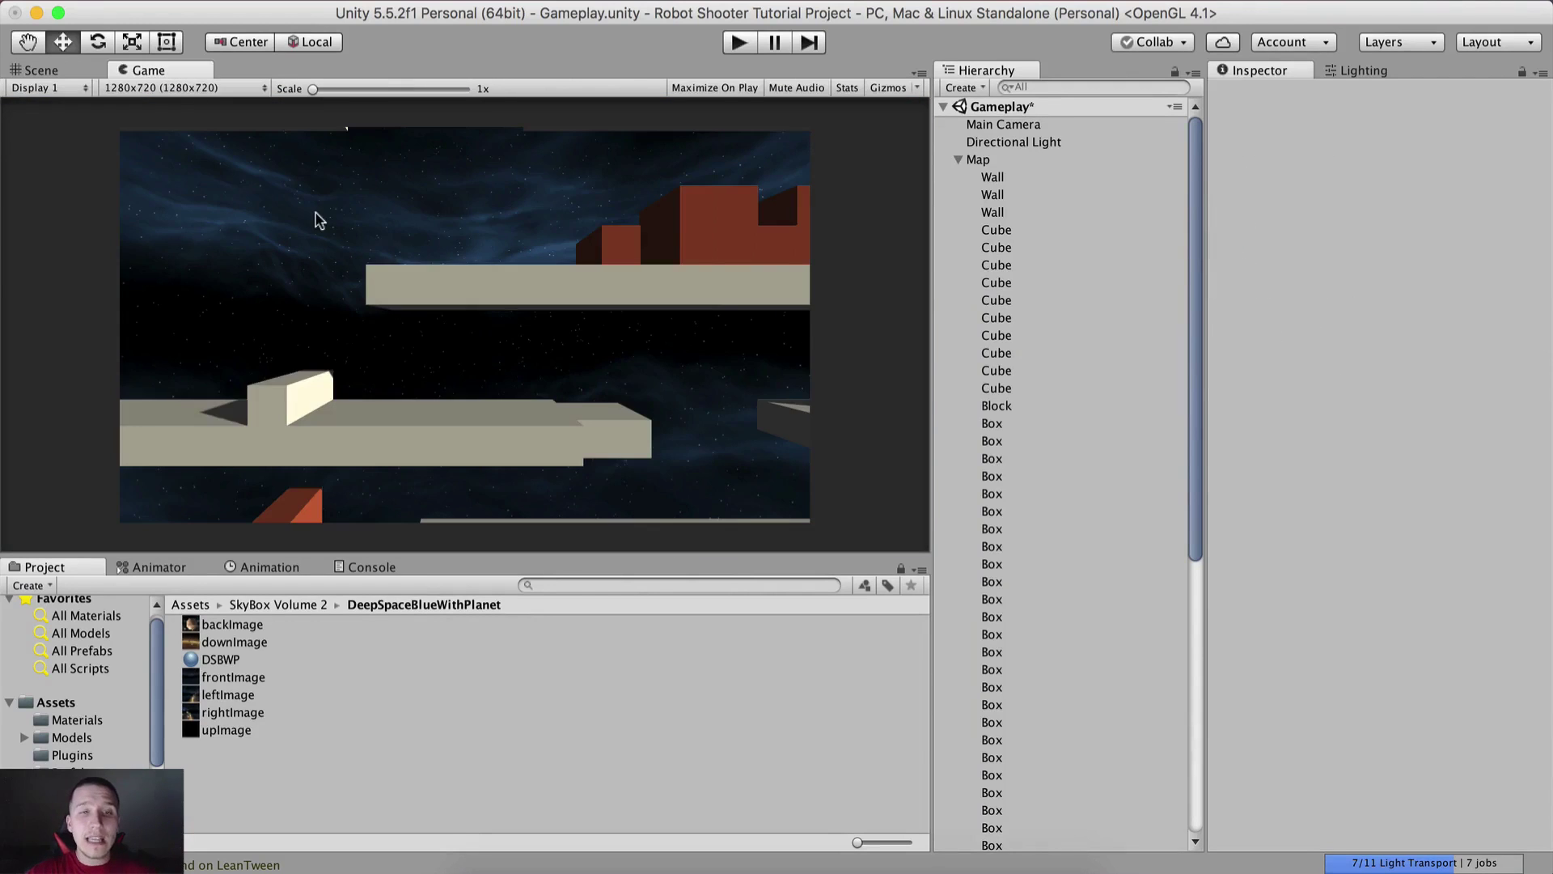
left_click(957, 158)
left_click(977, 141)
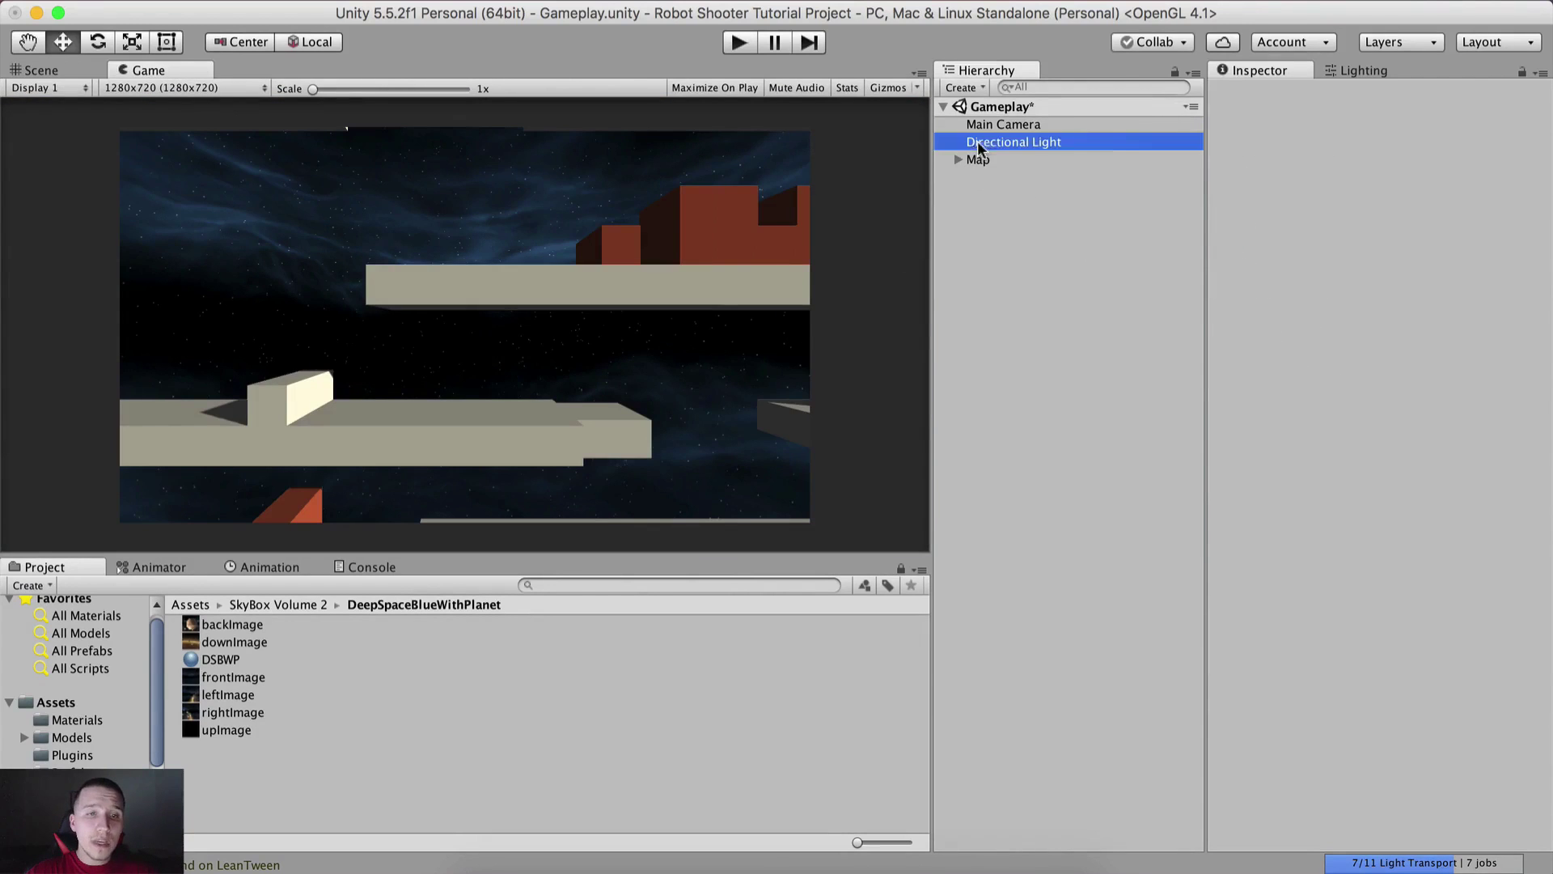
Review the Directional Light's Baking options and the scene's Baked GI, General GI and Build settings in the Lighting window
left_click(1424, 264)
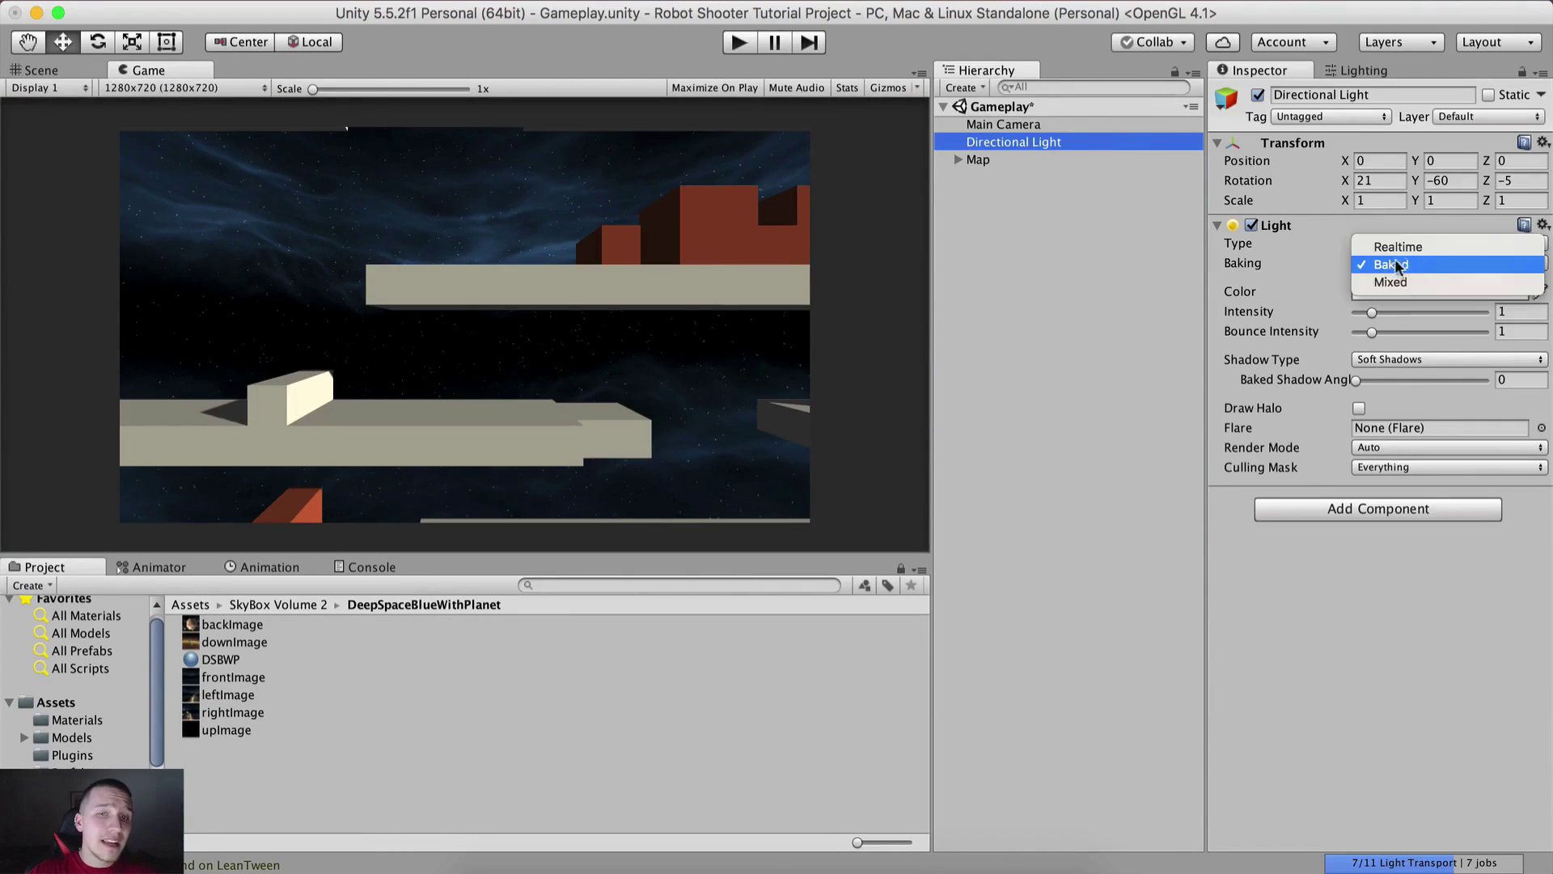
left_click(1401, 264)
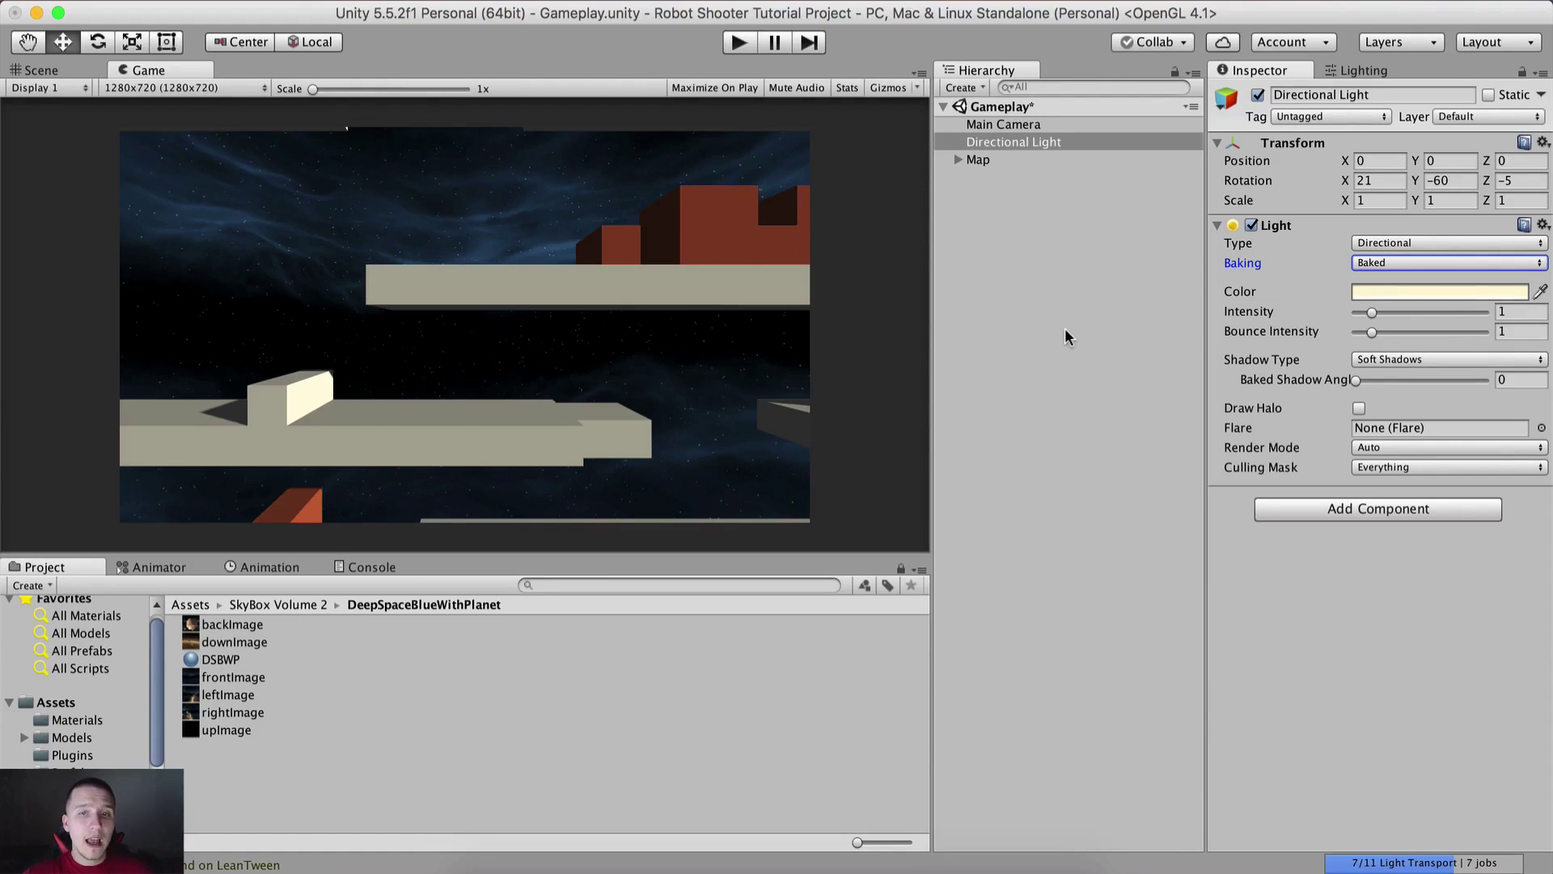
left_click(1376, 263)
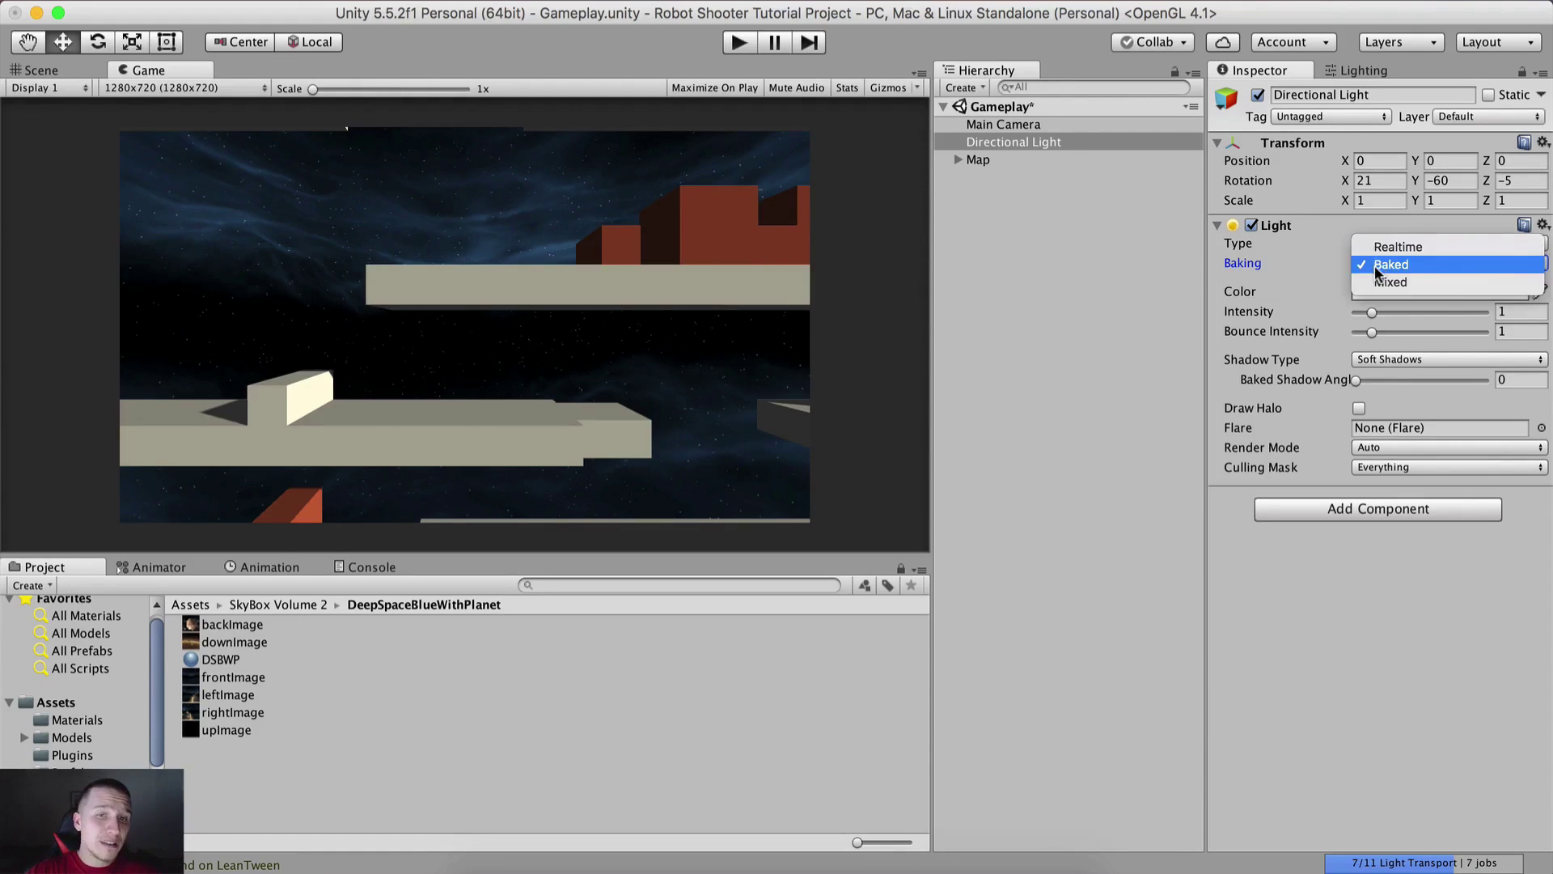
left_click(1370, 70)
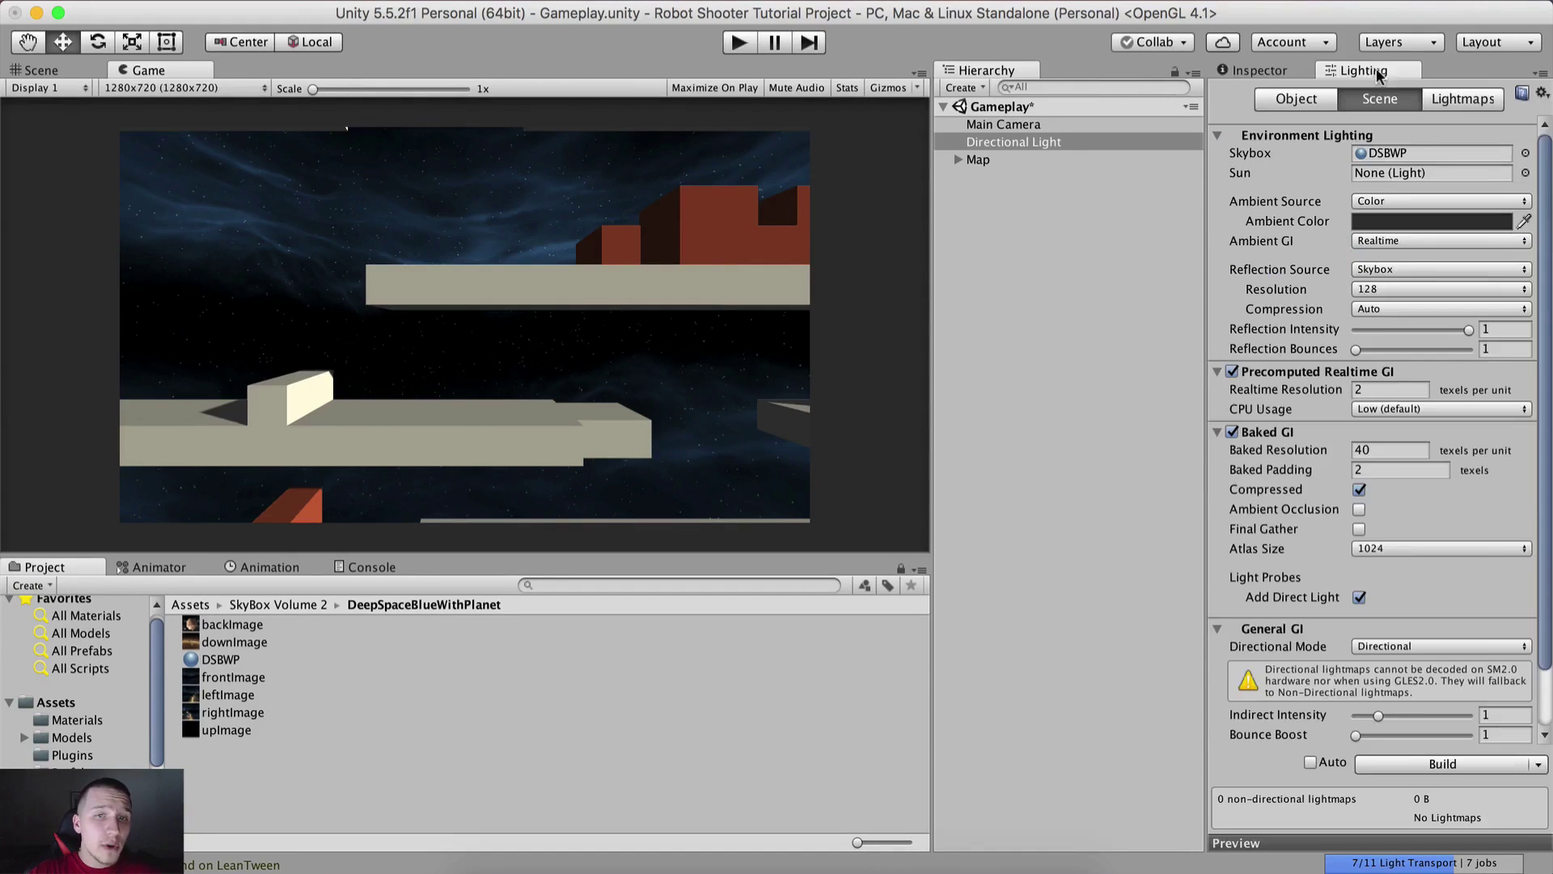
scroll(1376, 603, "down", 3)
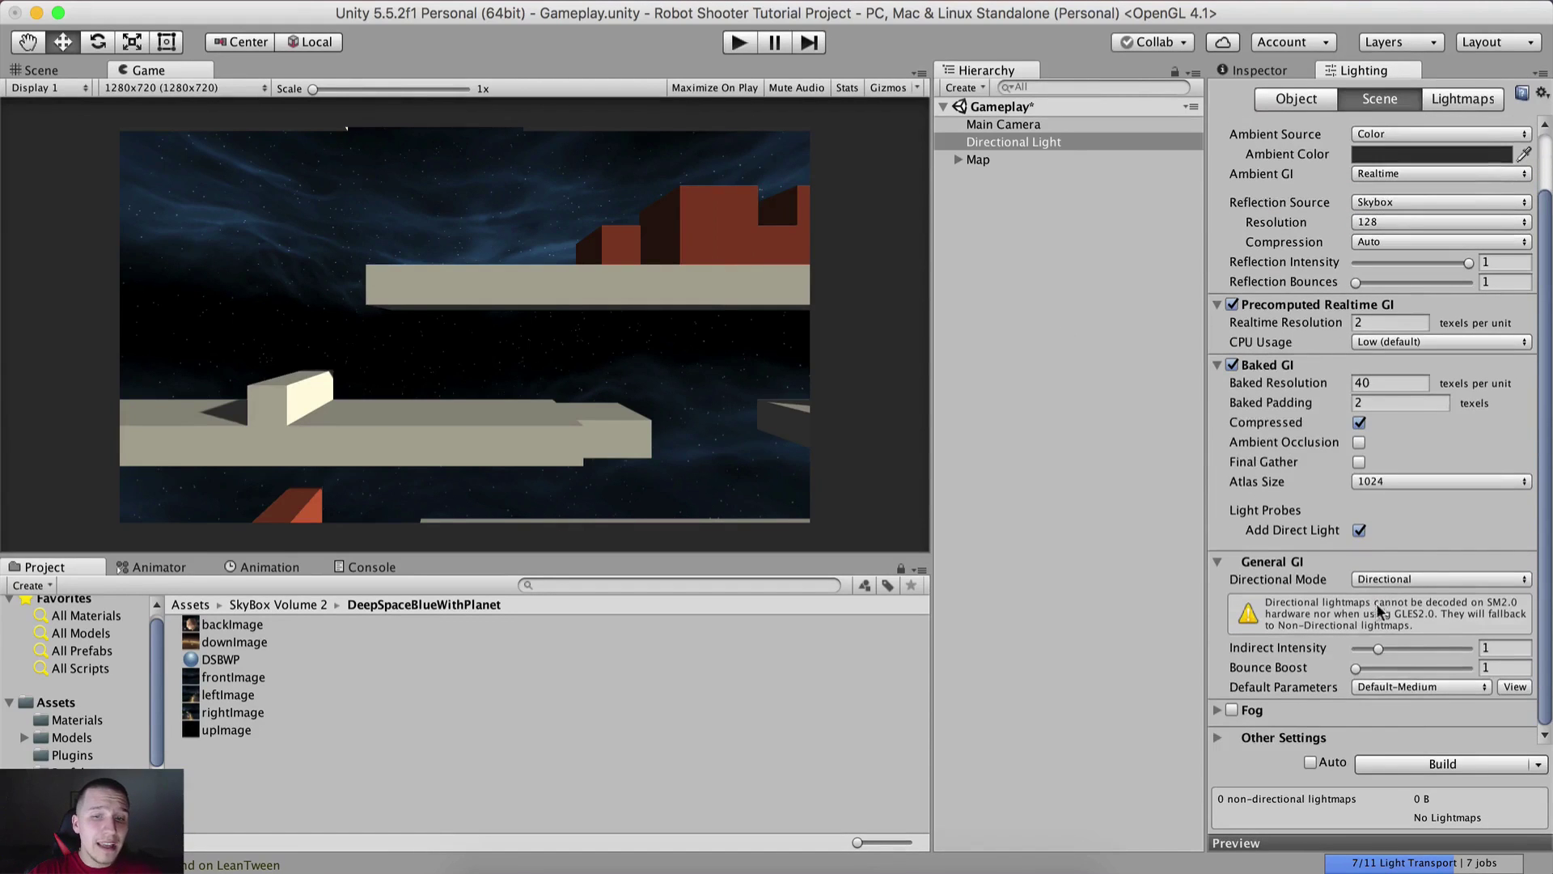
left_click(1434, 764)
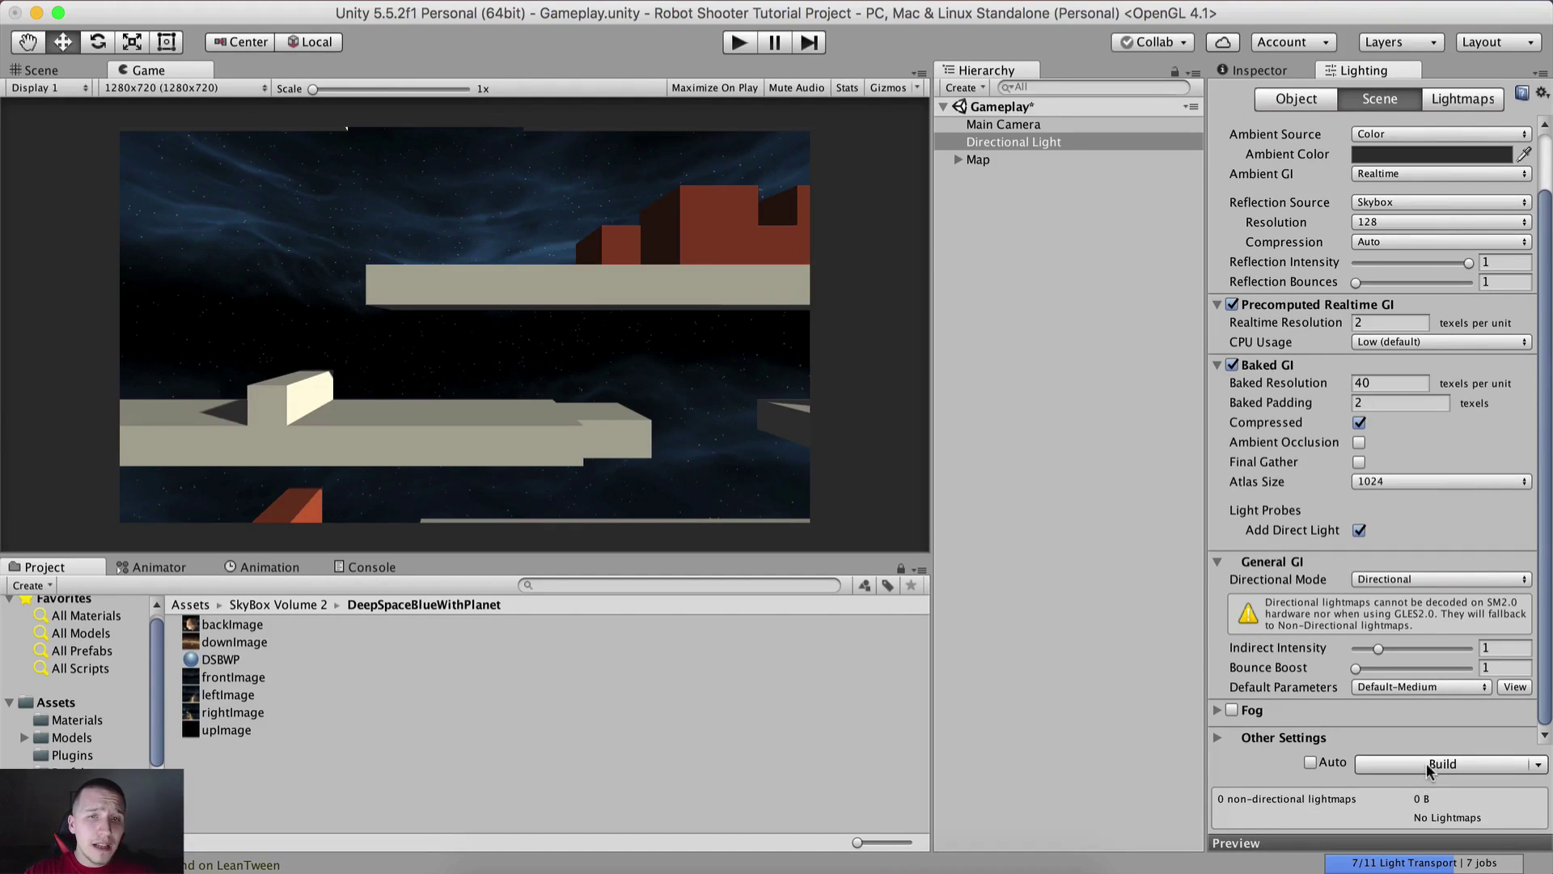
left_click(1275, 73)
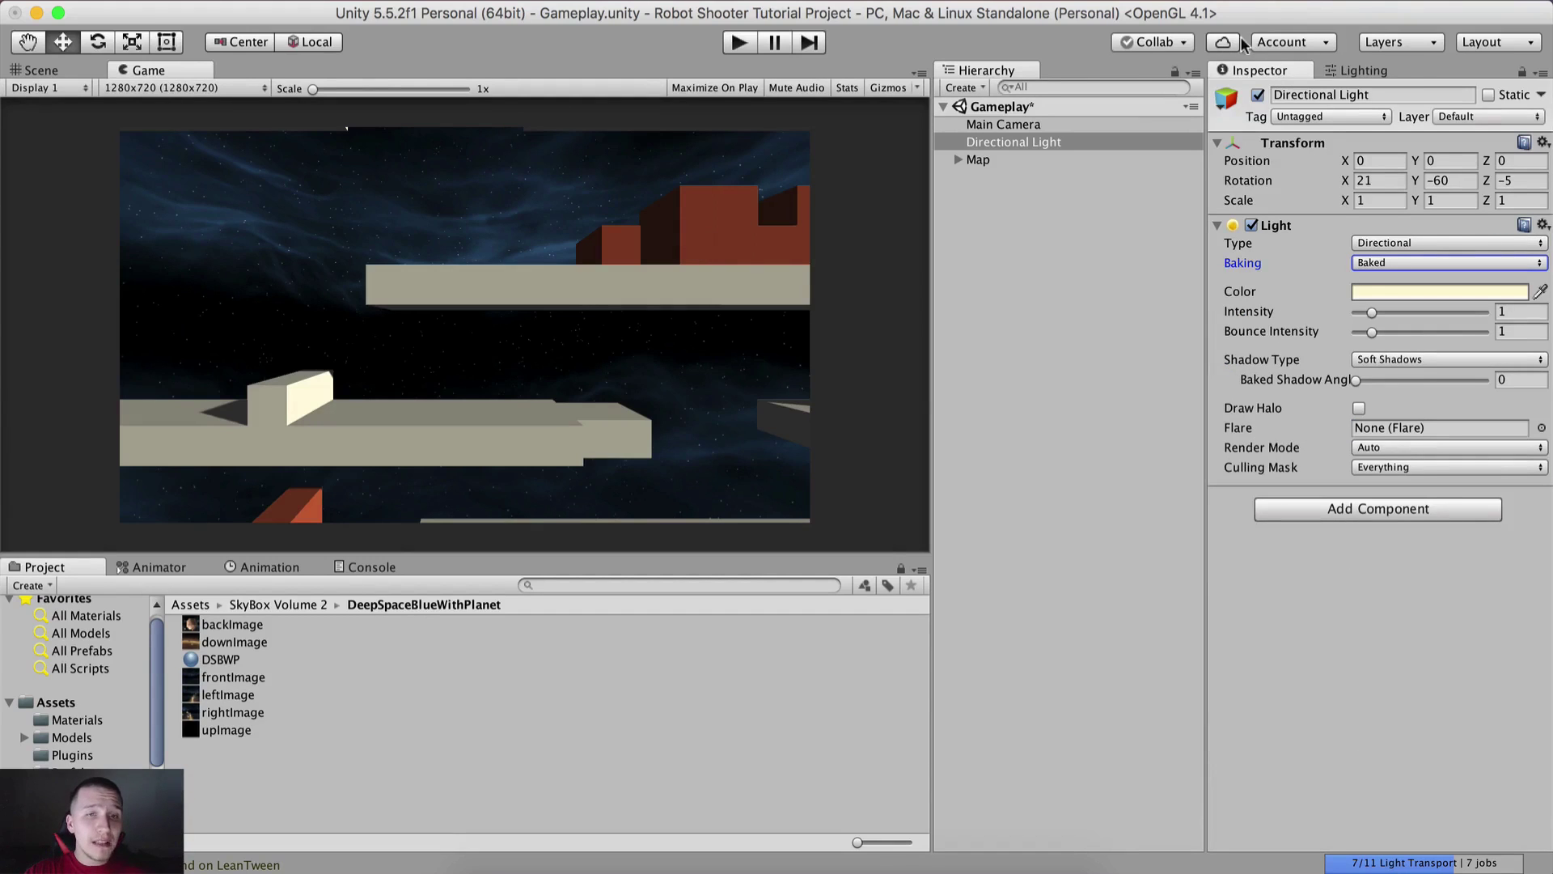
Disable and re-enable the Directional Light twice to compare the Game view with and without it
left_click(993, 138)
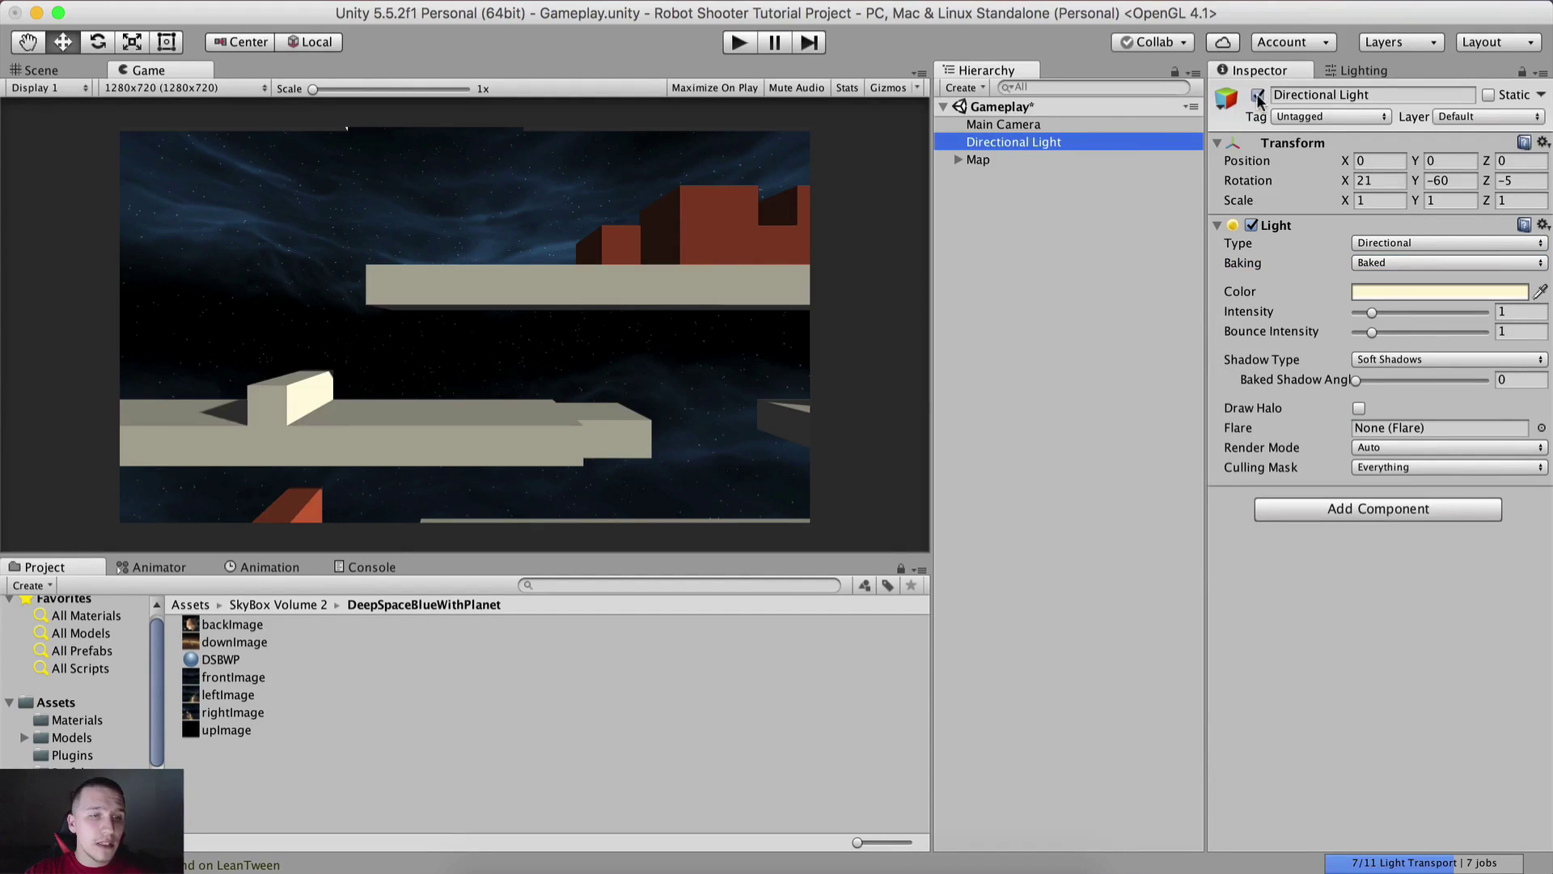
left_click(1258, 96)
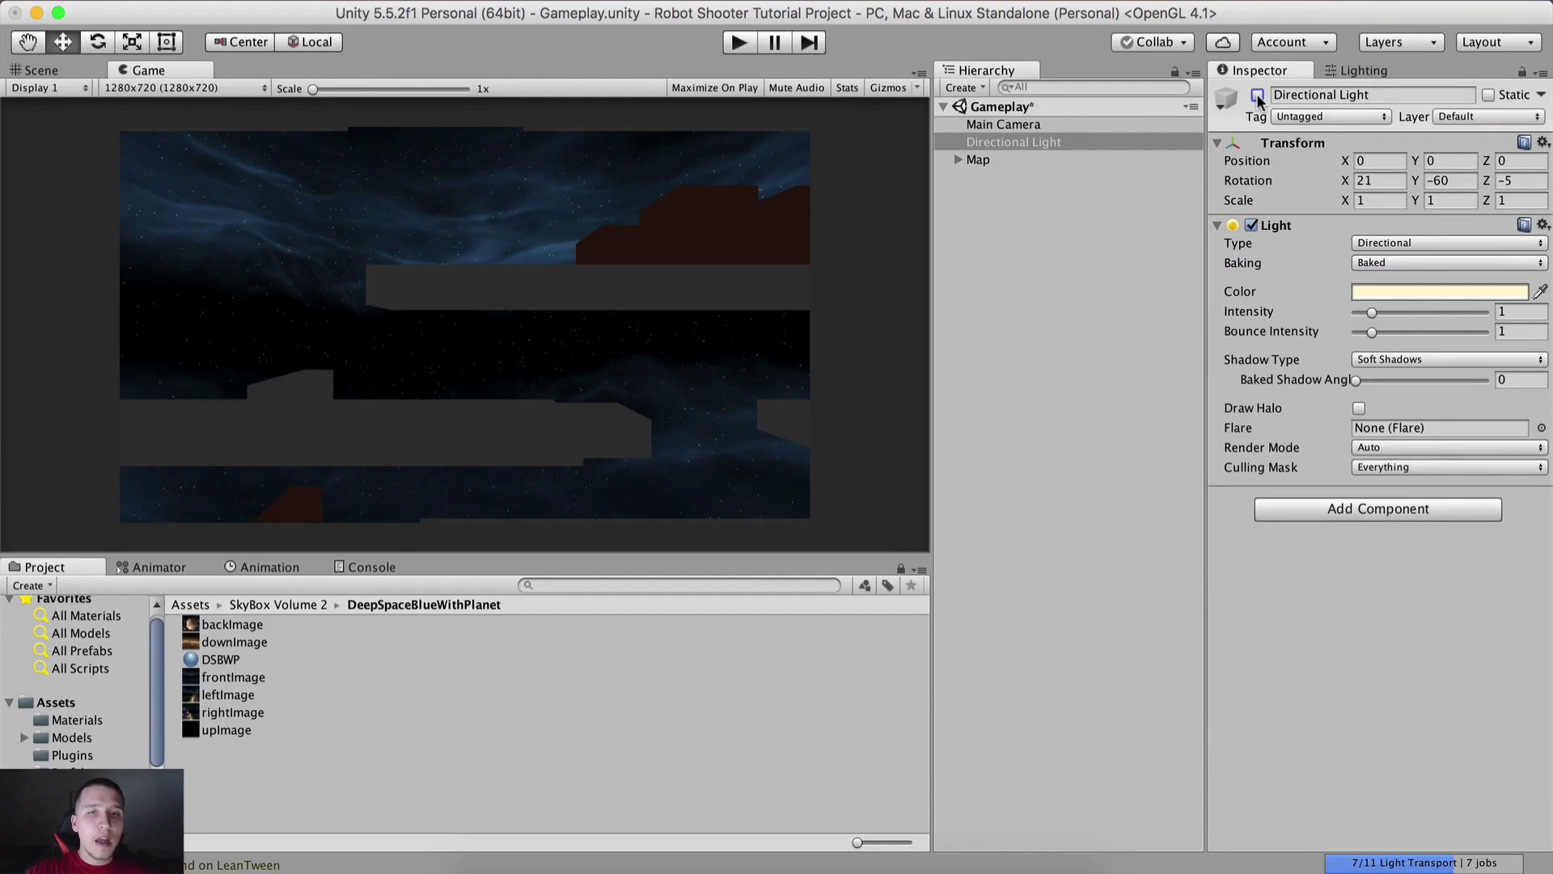
left_click(1257, 95)
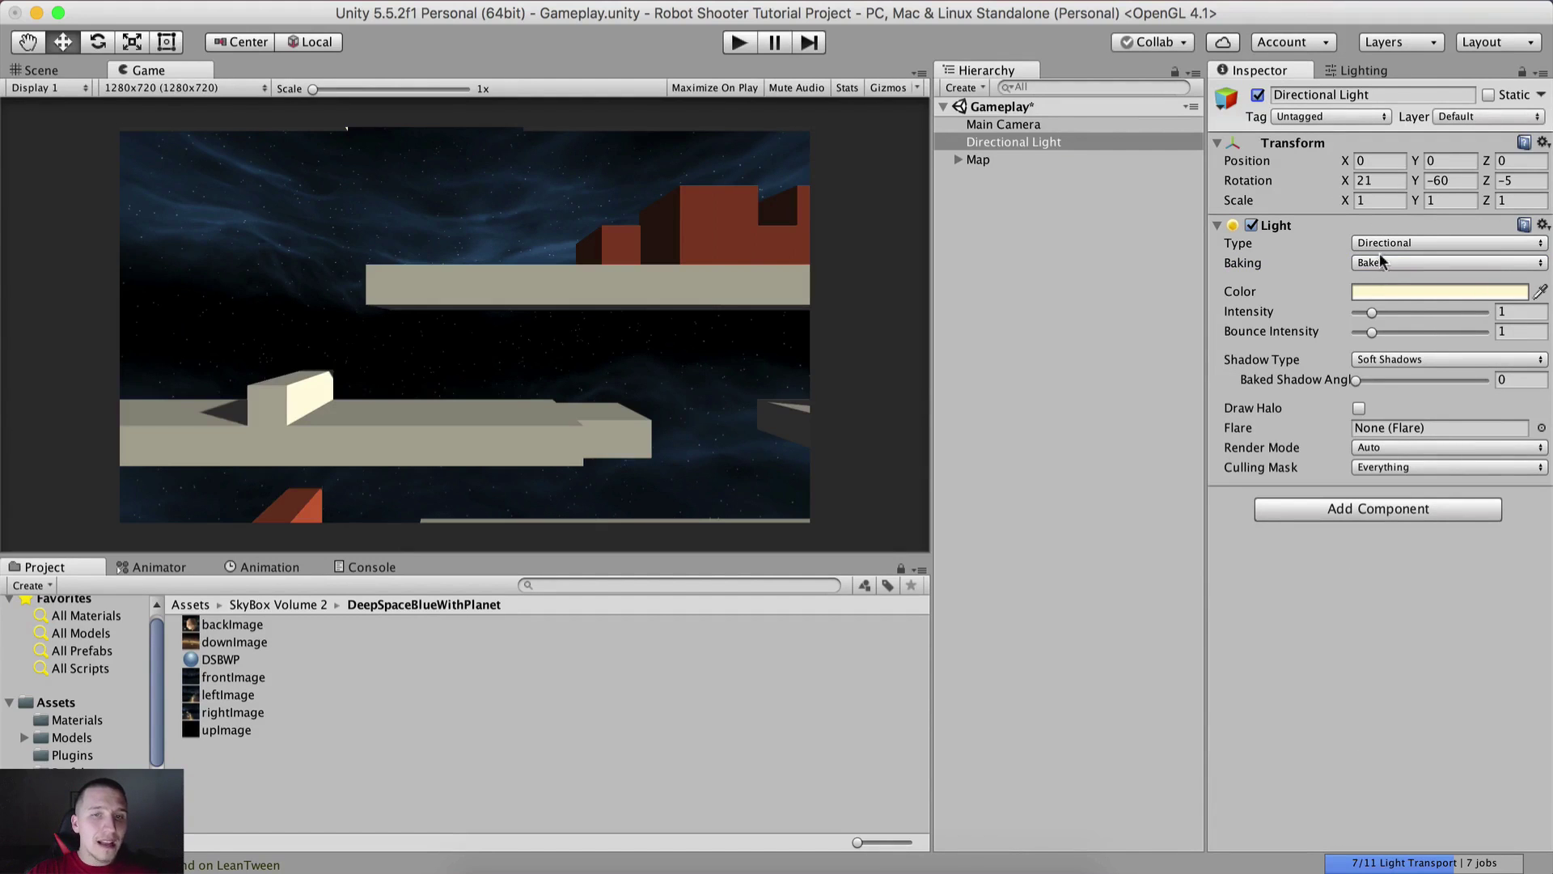
left_click(1378, 74)
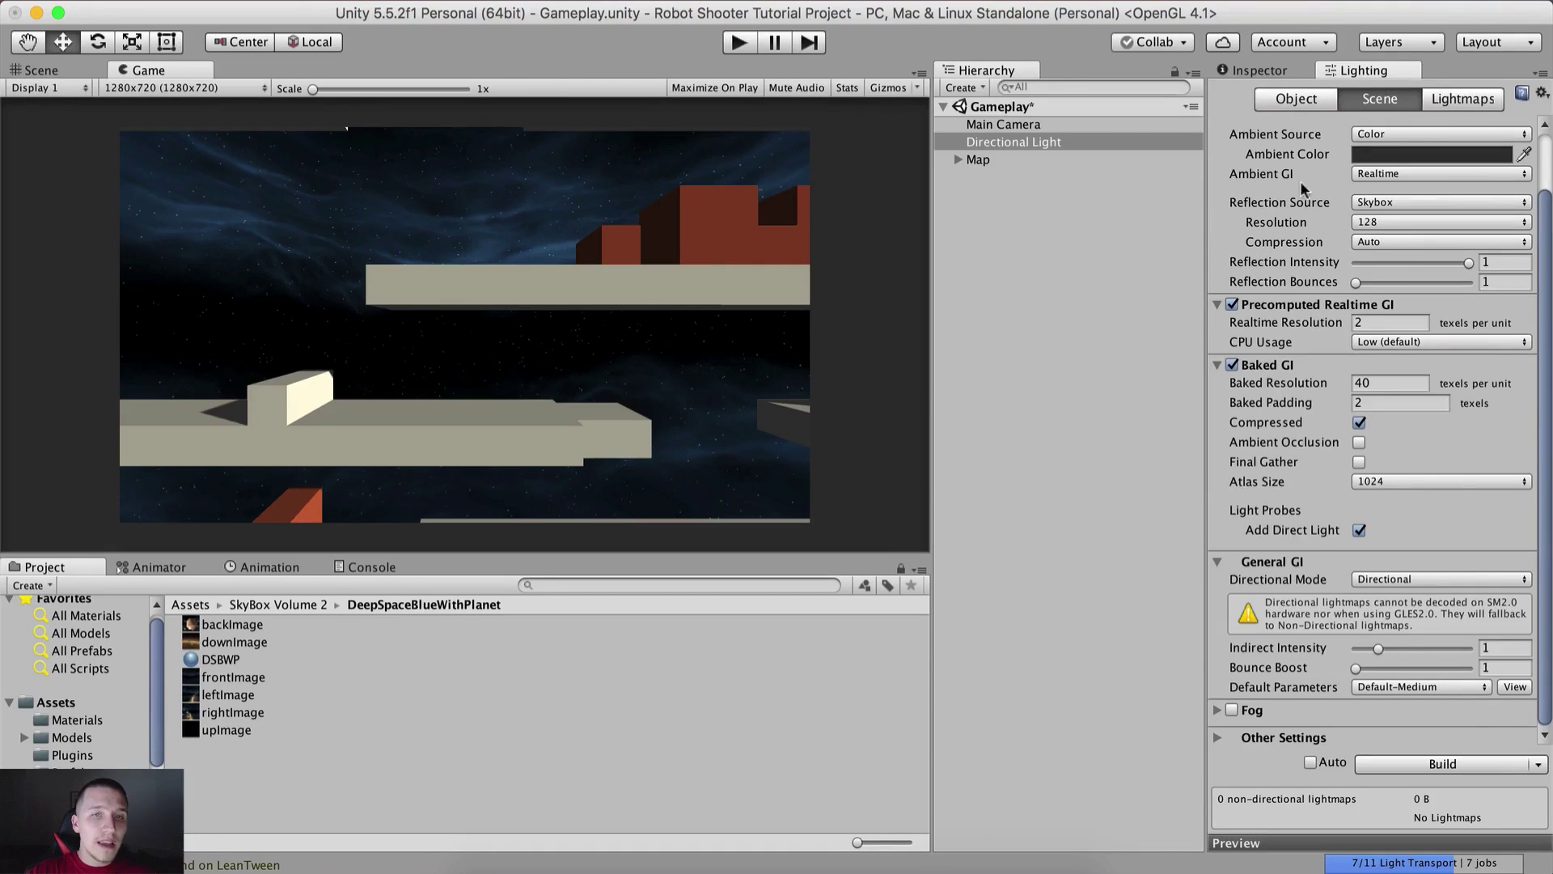
left_click(1257, 72)
left_click(1257, 95)
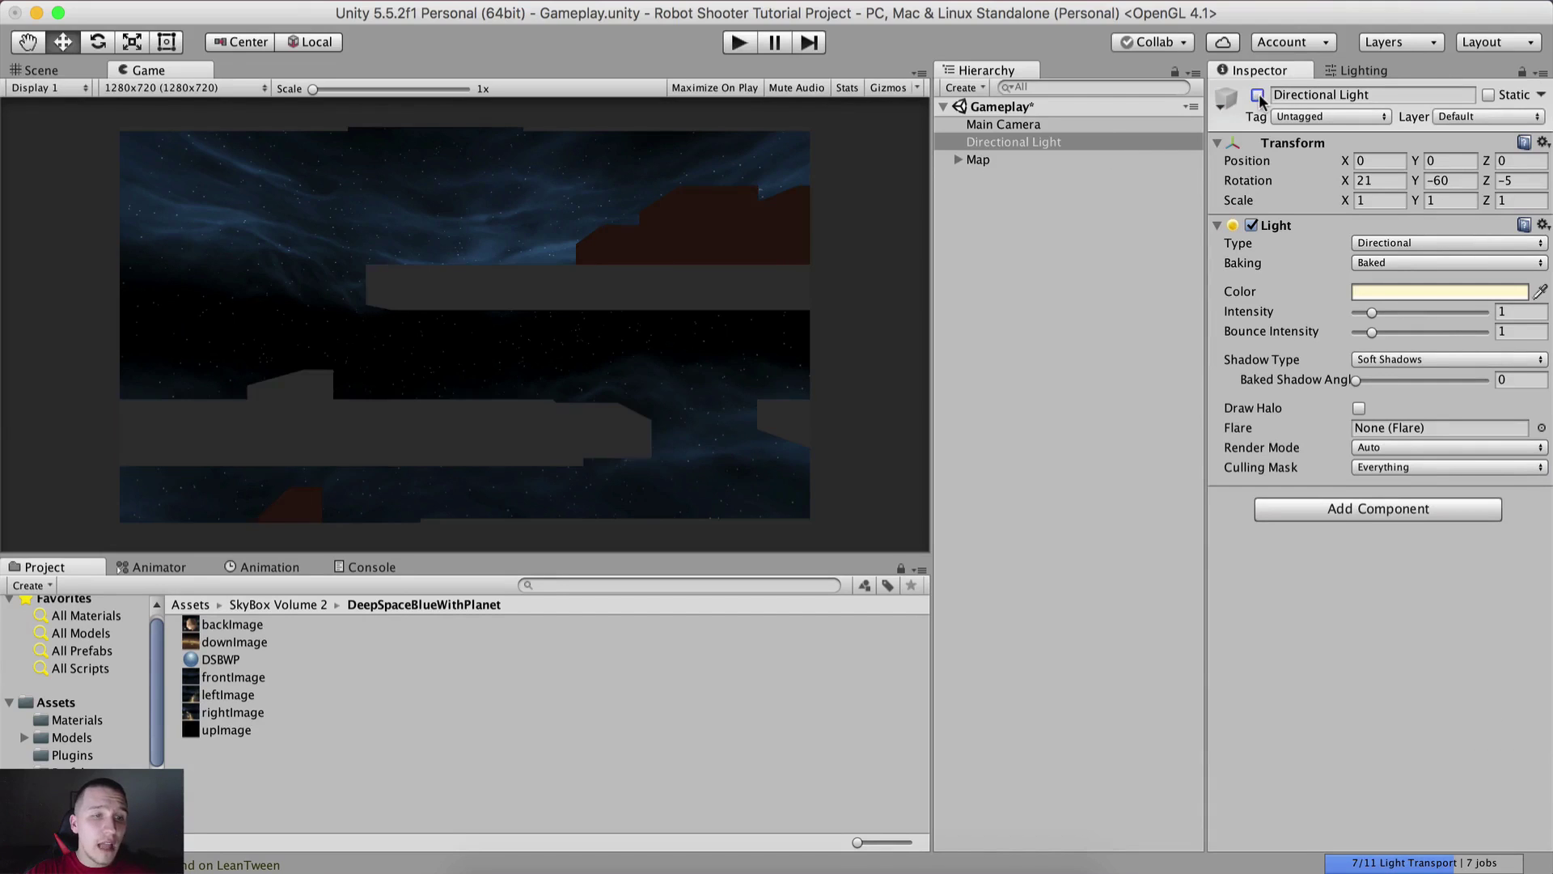
left_click(1258, 96)
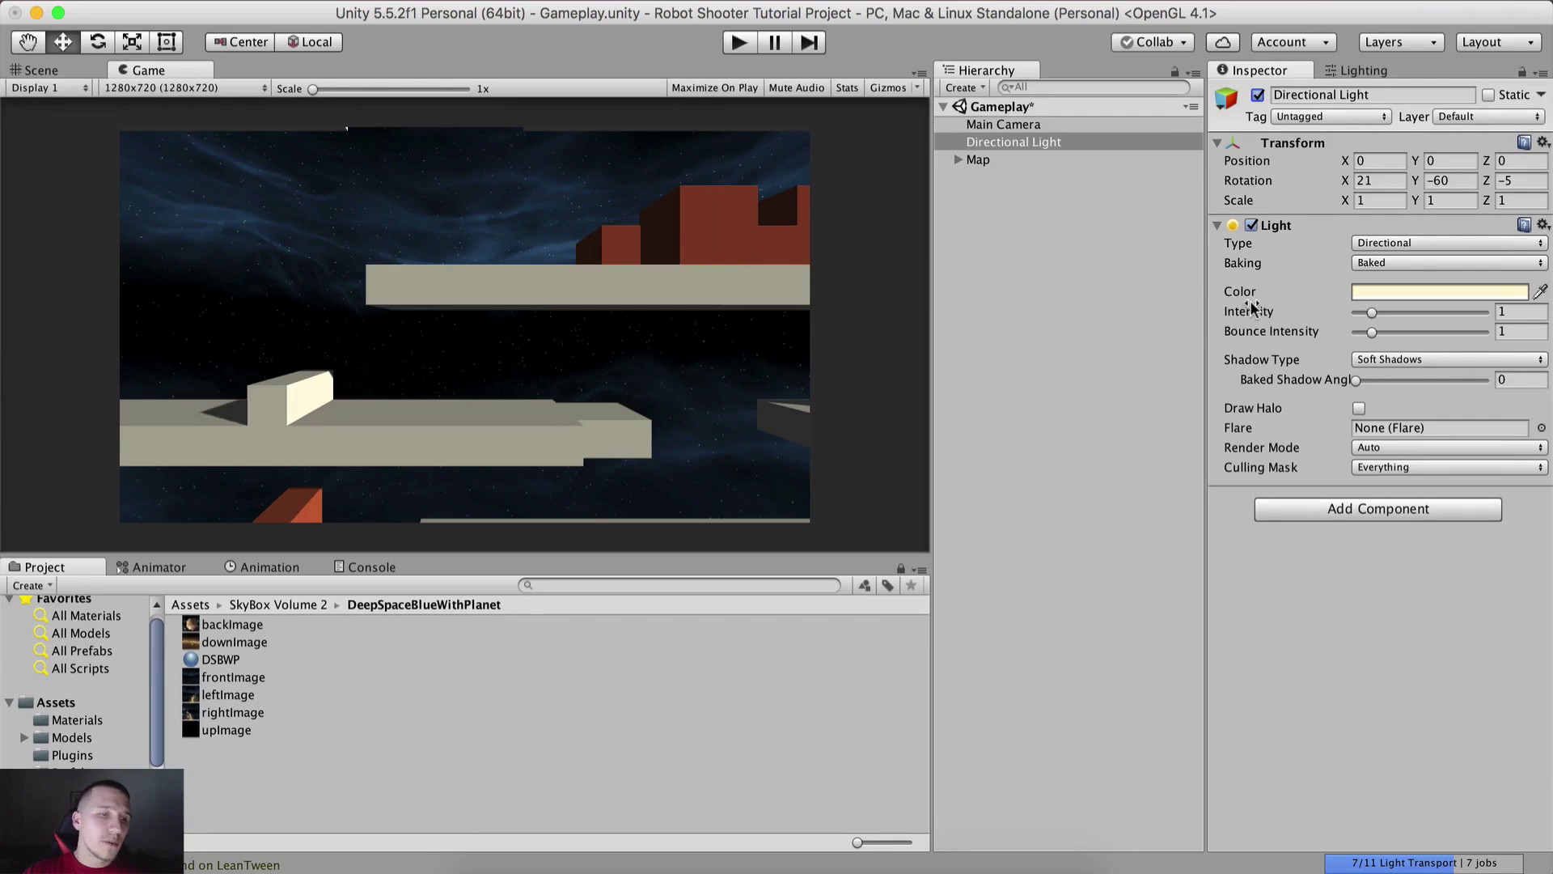
Try the Realtime Baking mode on the Directional Light and settle on Mixed
left_click(1375, 265)
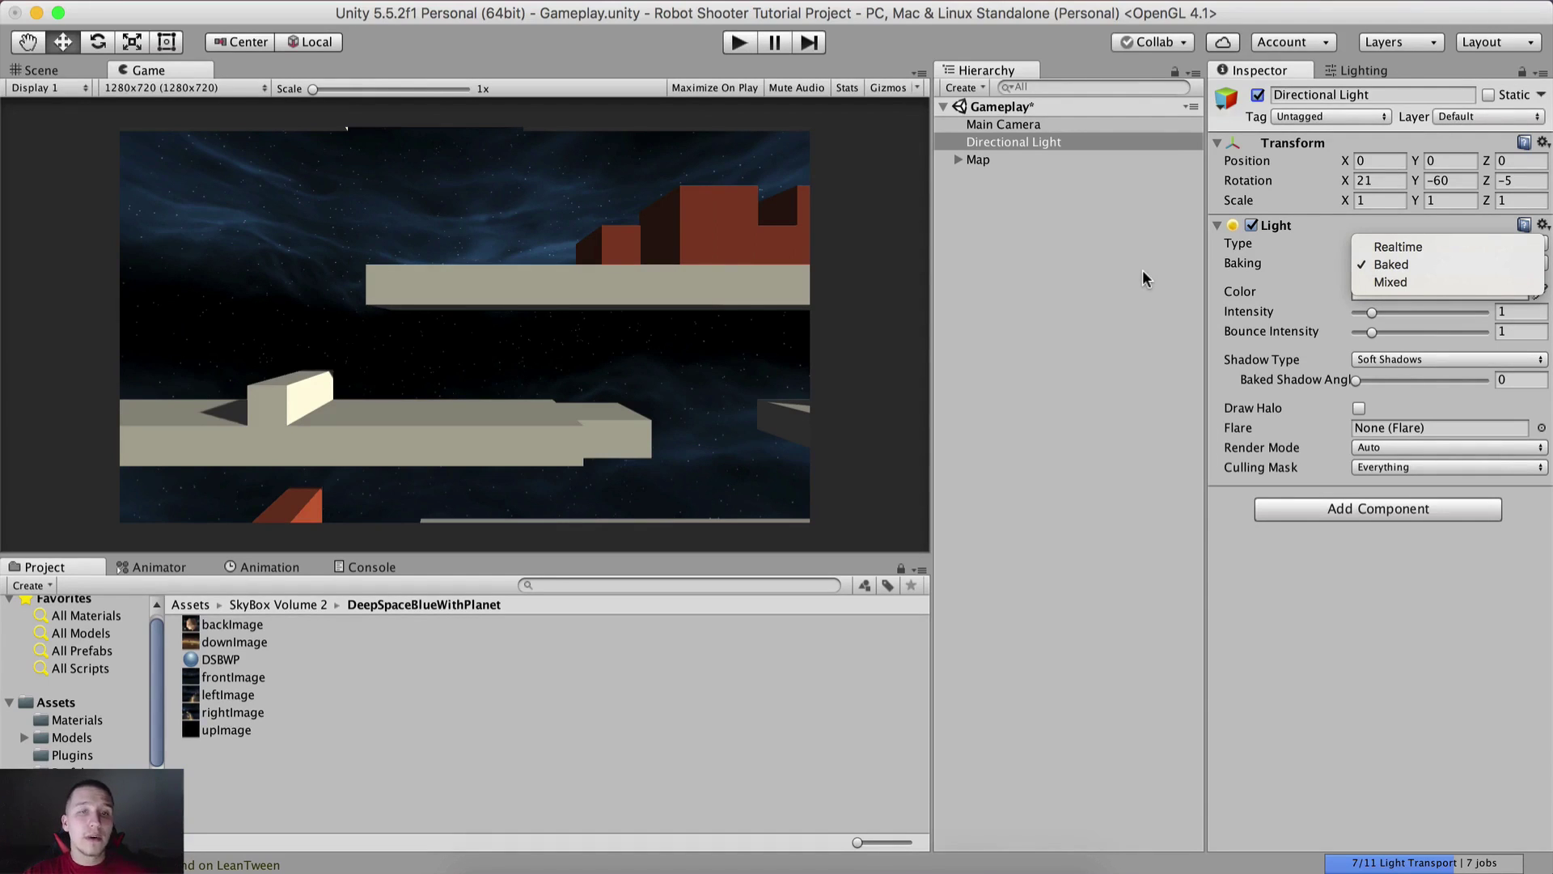
left_click(1379, 247)
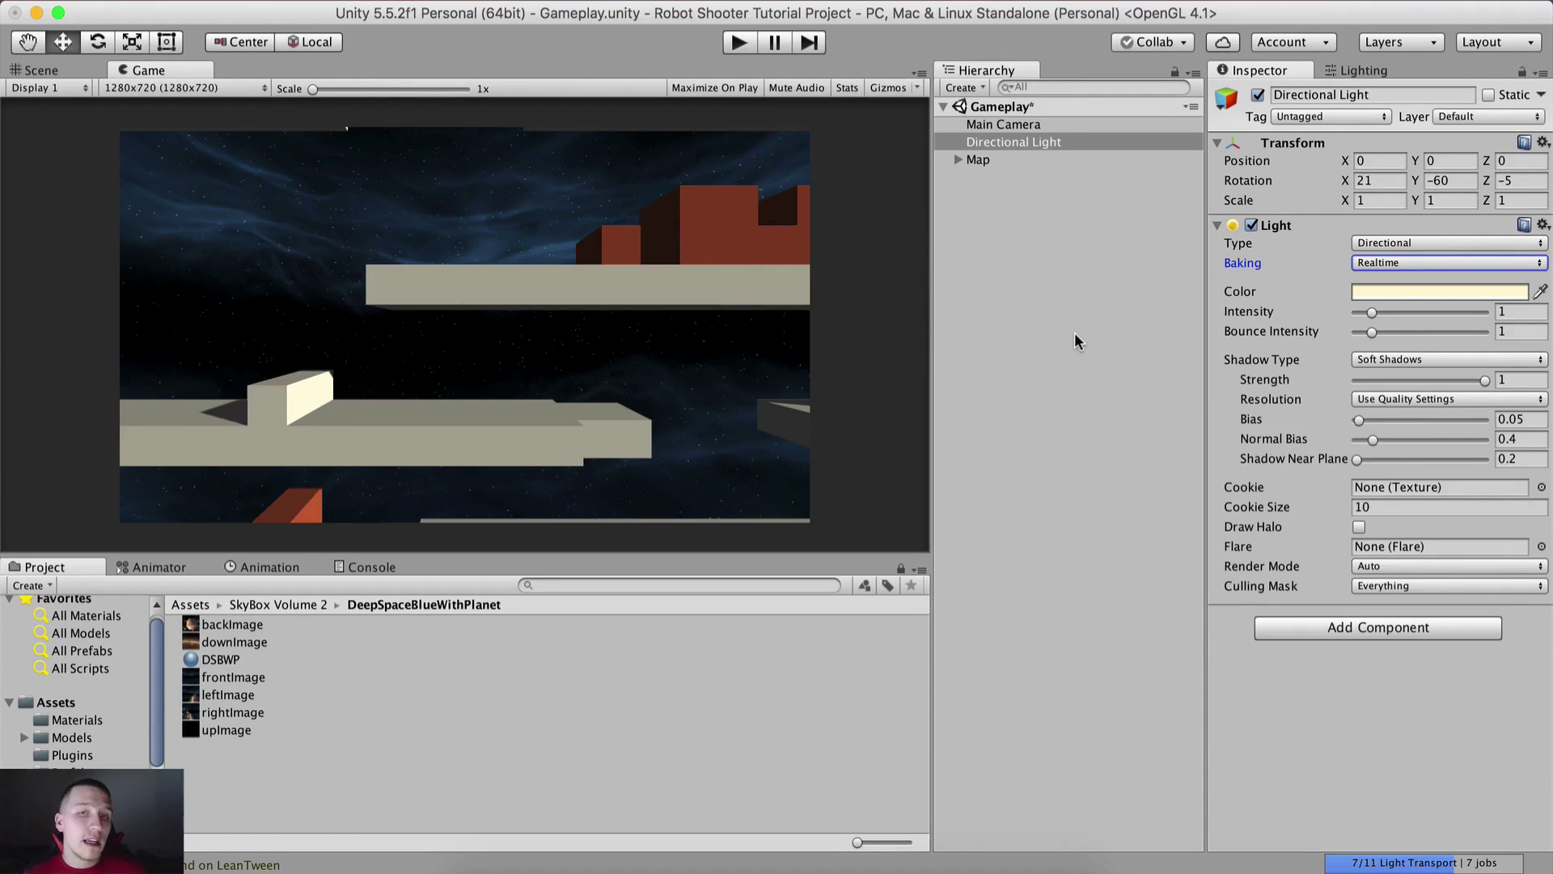
left_click(1404, 262)
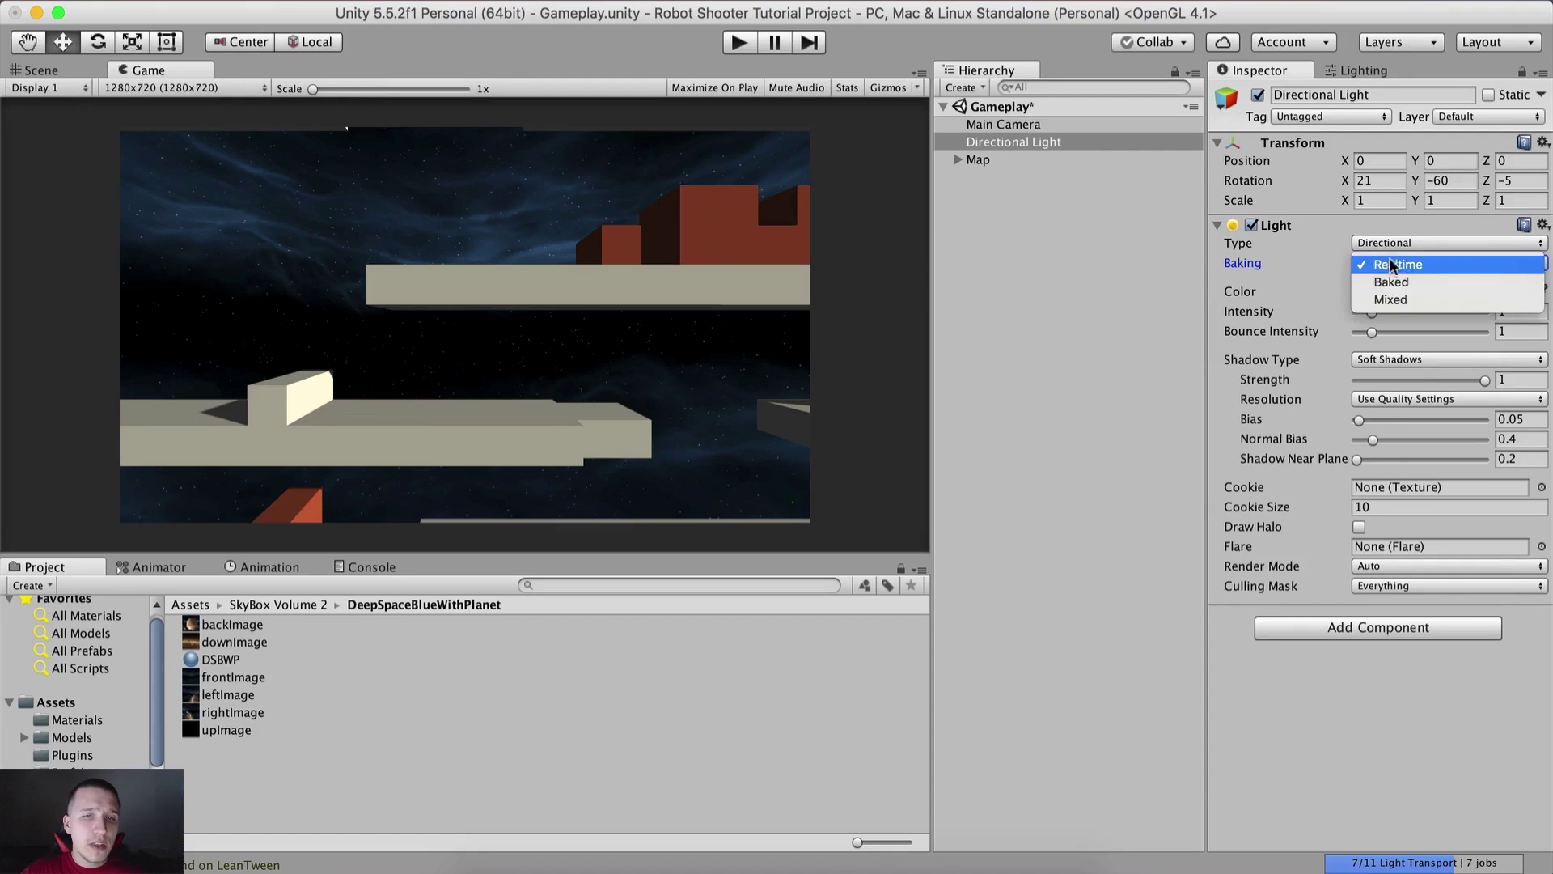
left_click(1378, 286)
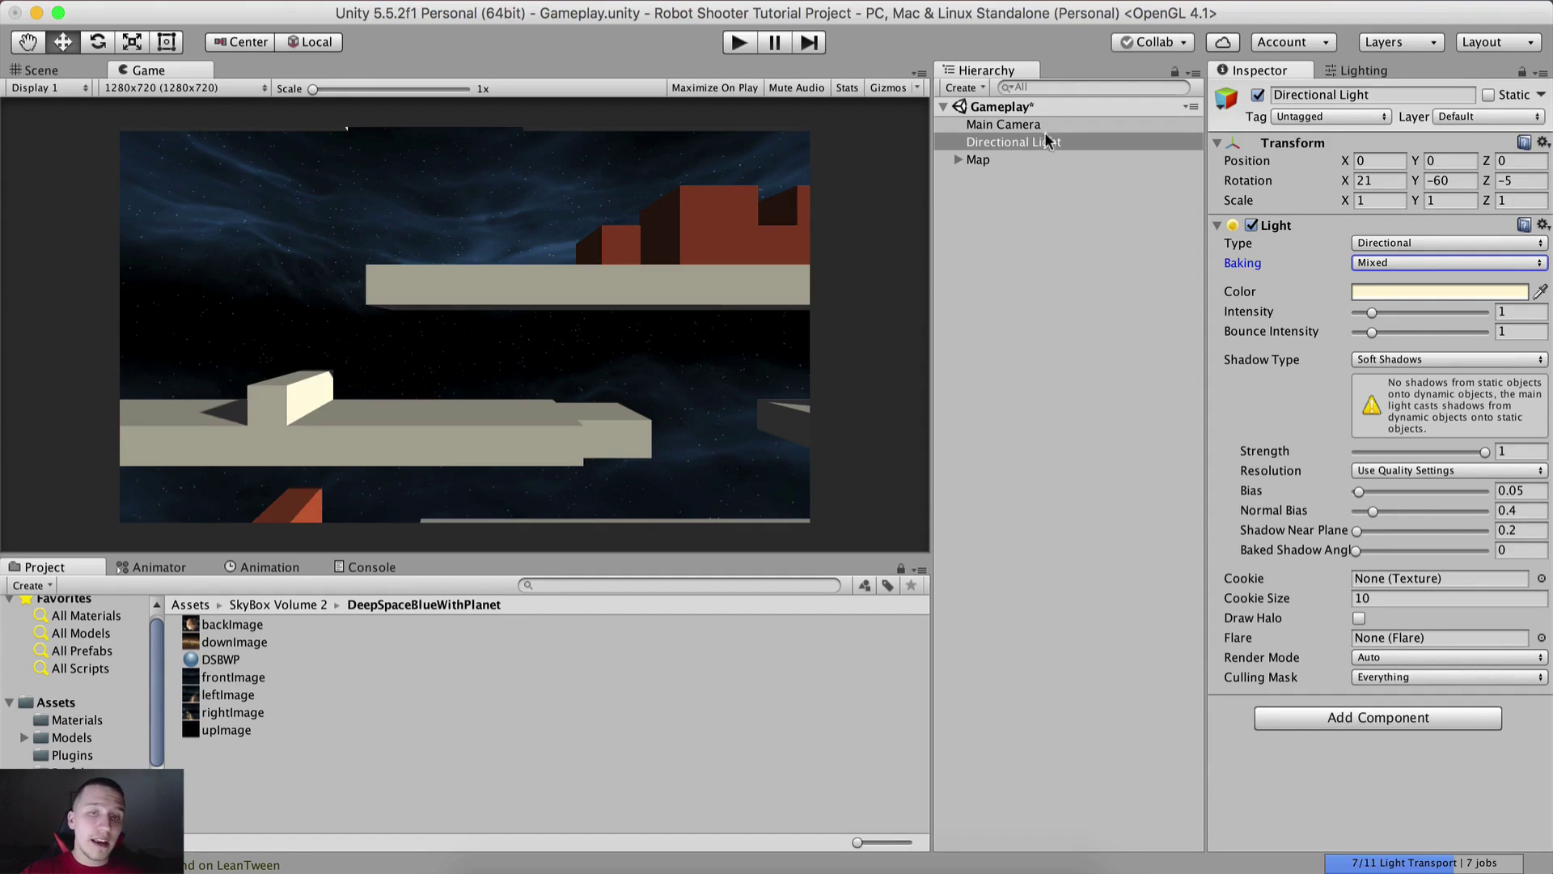
left_click(1376, 261)
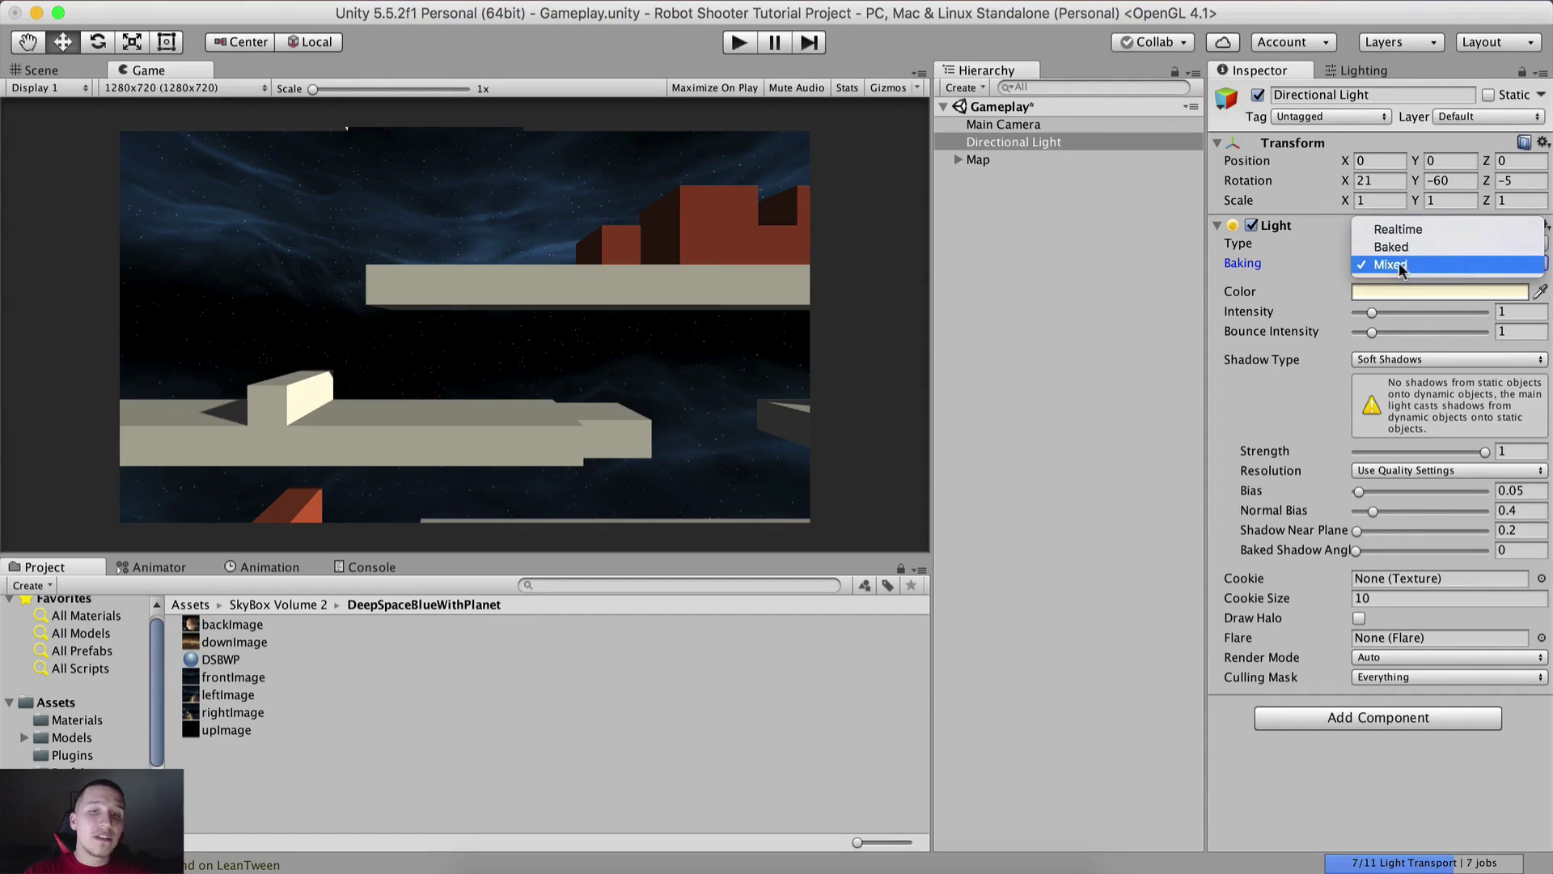
left_click(1404, 262)
left_click(1379, 263)
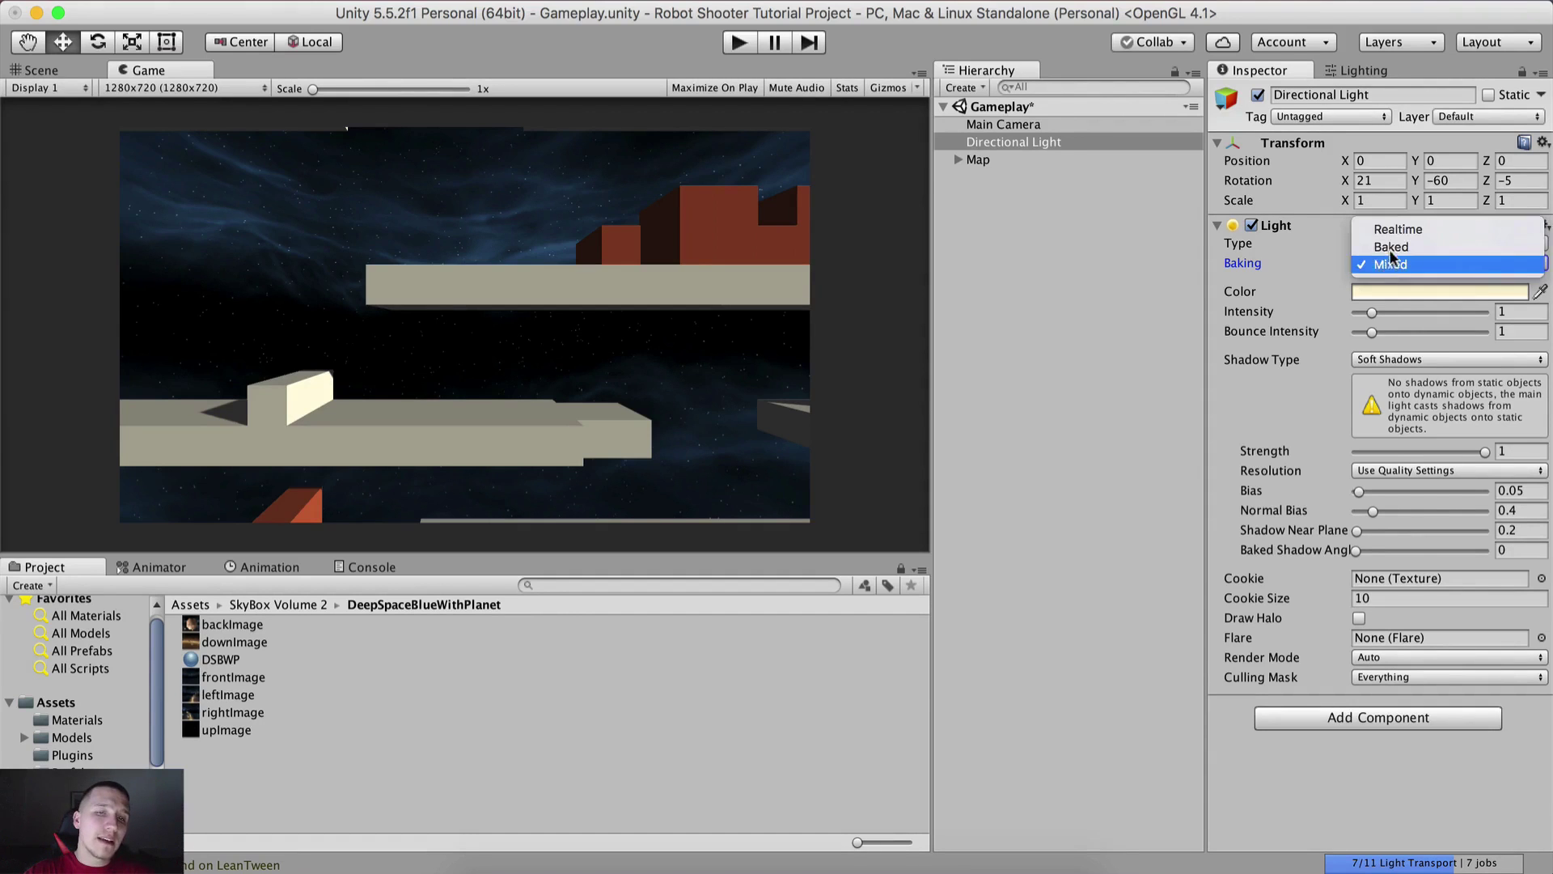
left_click(1172, 320)
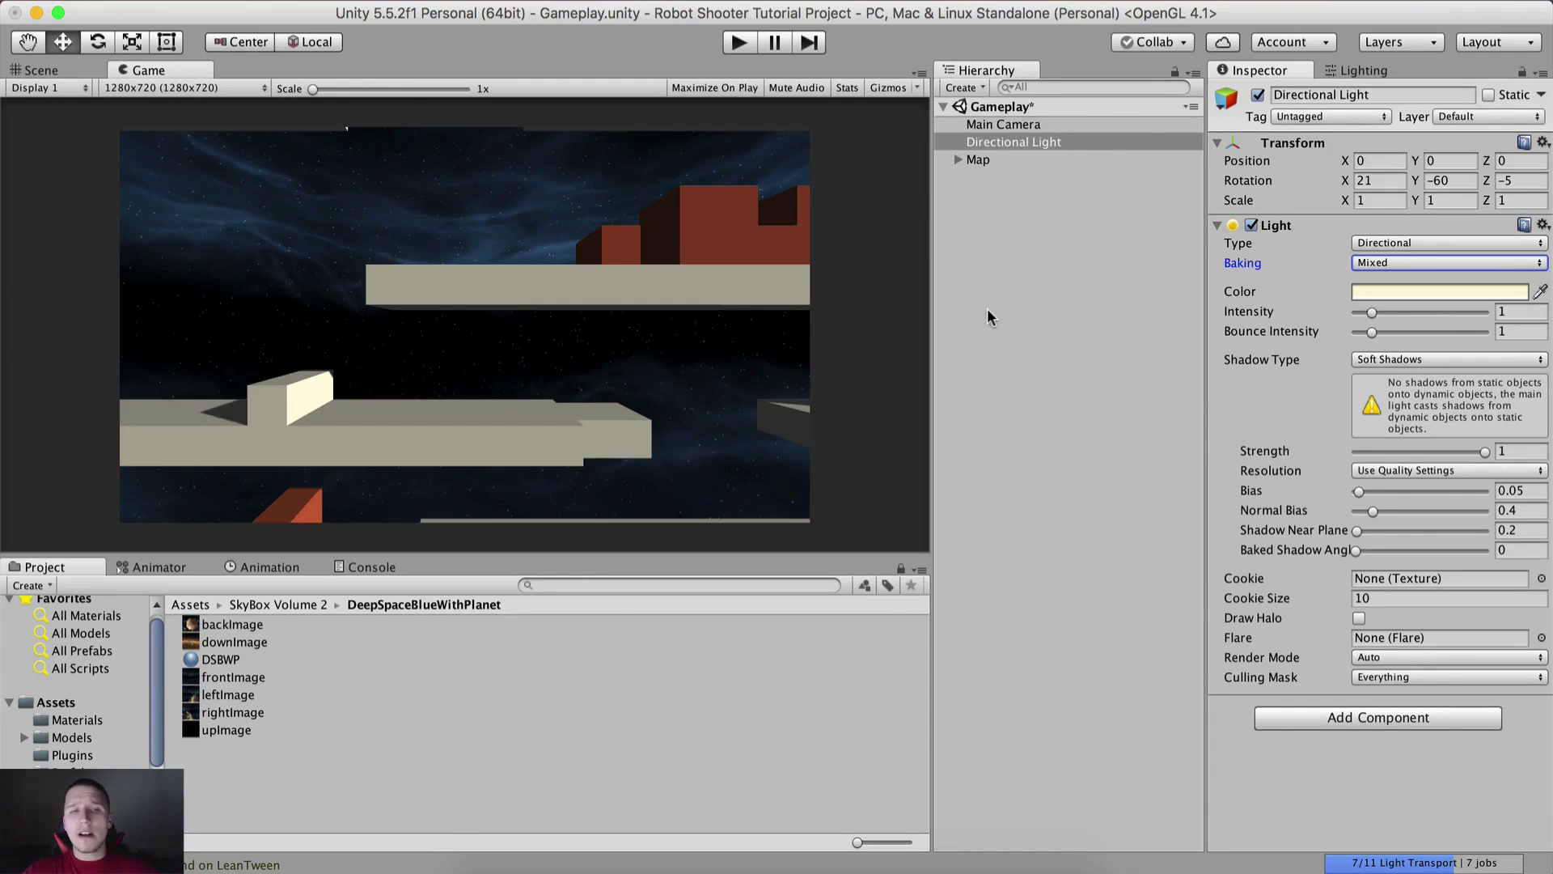
left_click(999, 143)
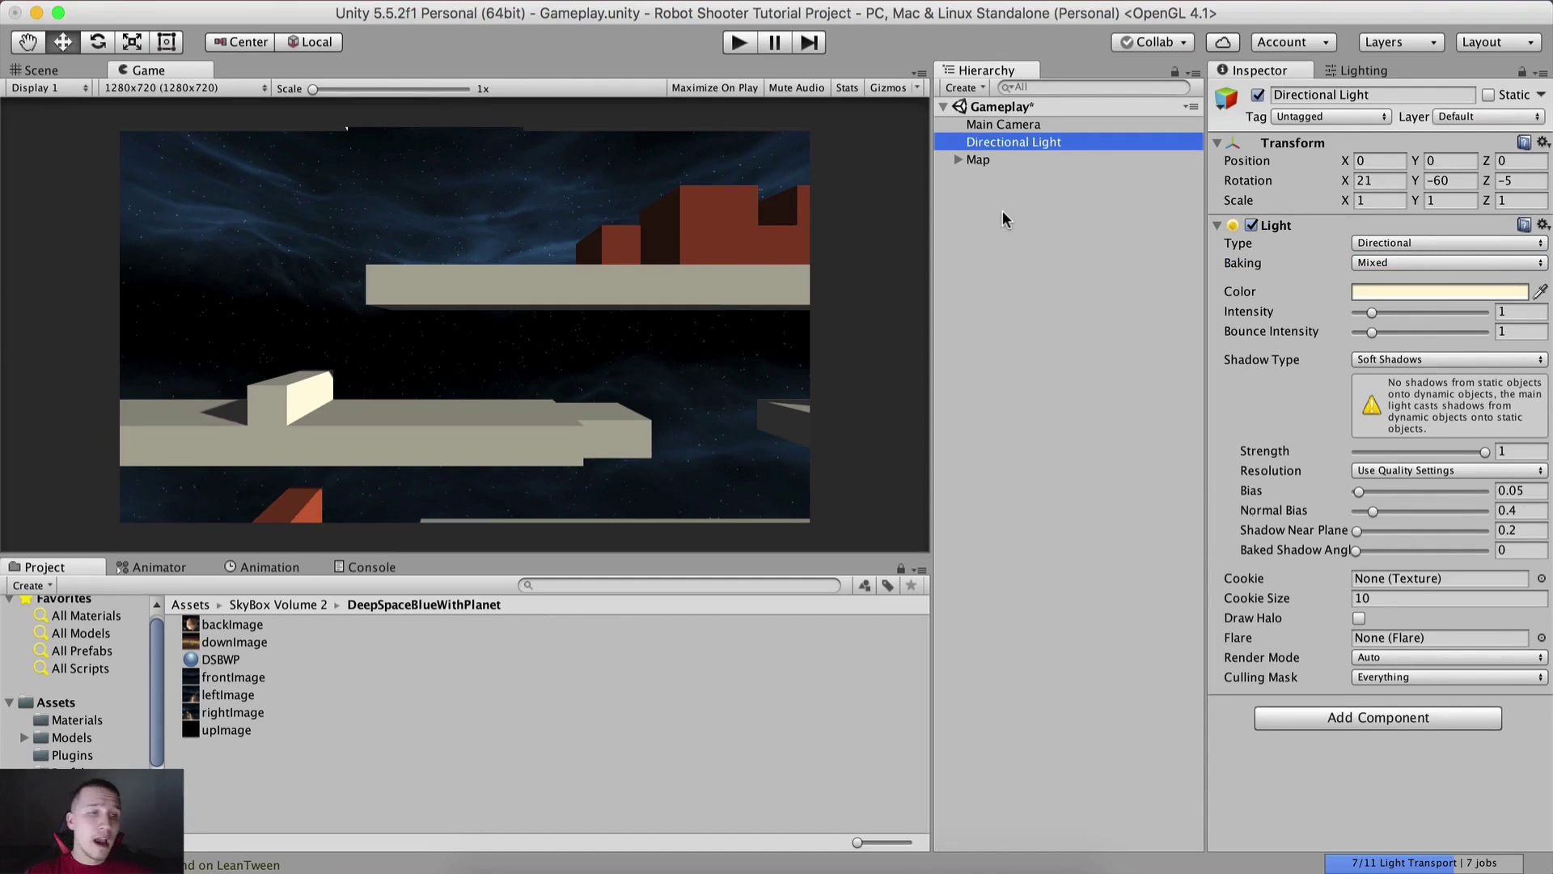
Import the Starts Particles custom package, including StarsParticle.prefab, into the project
left_click(192, 605)
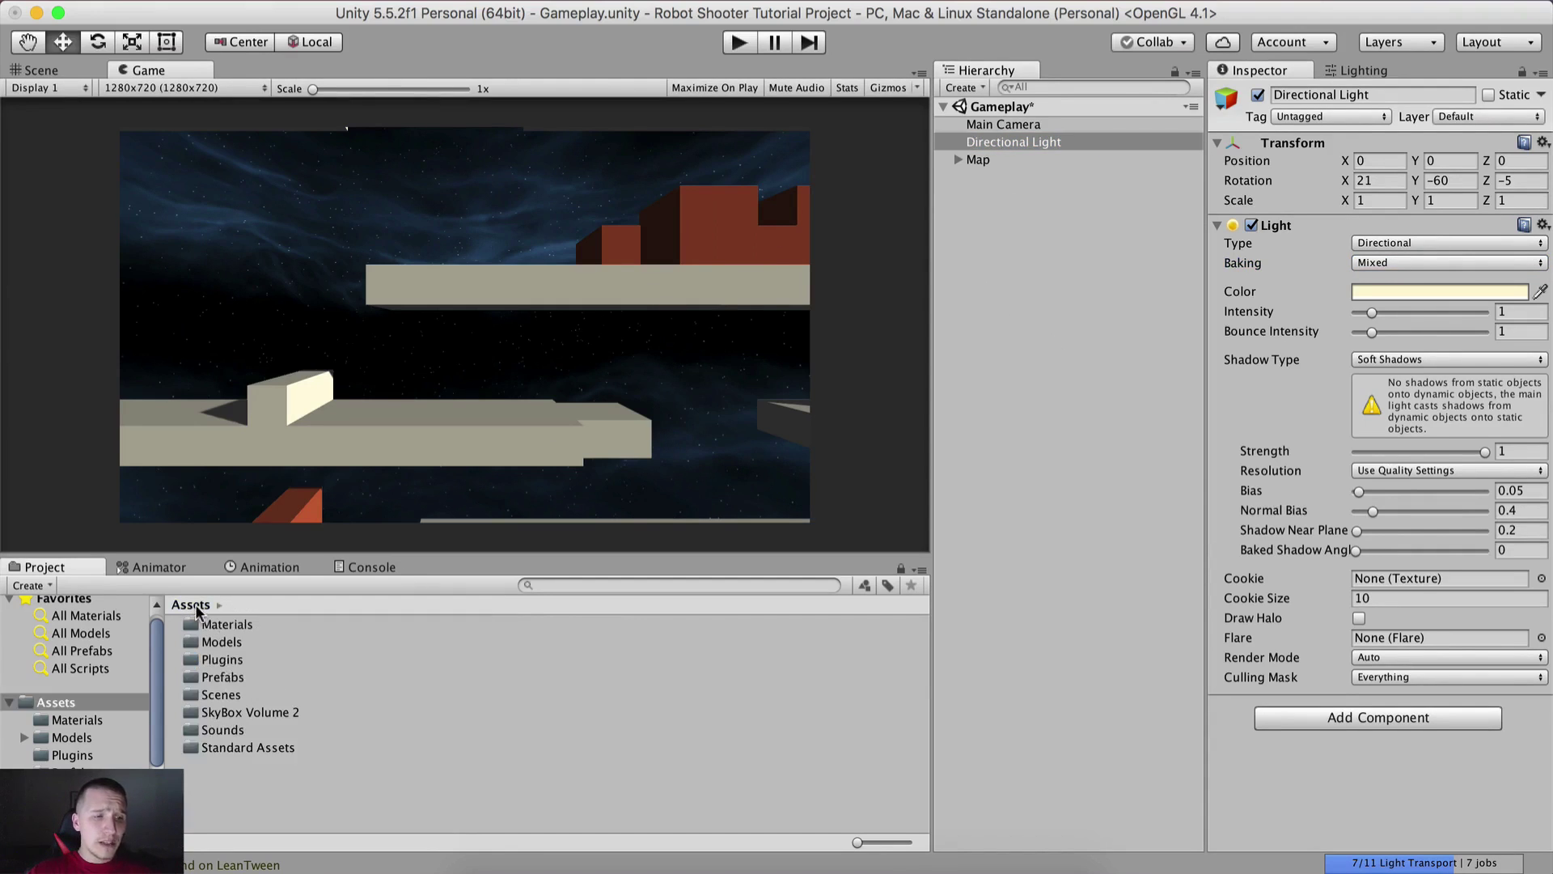
double_click(222, 660)
left_click(193, 605)
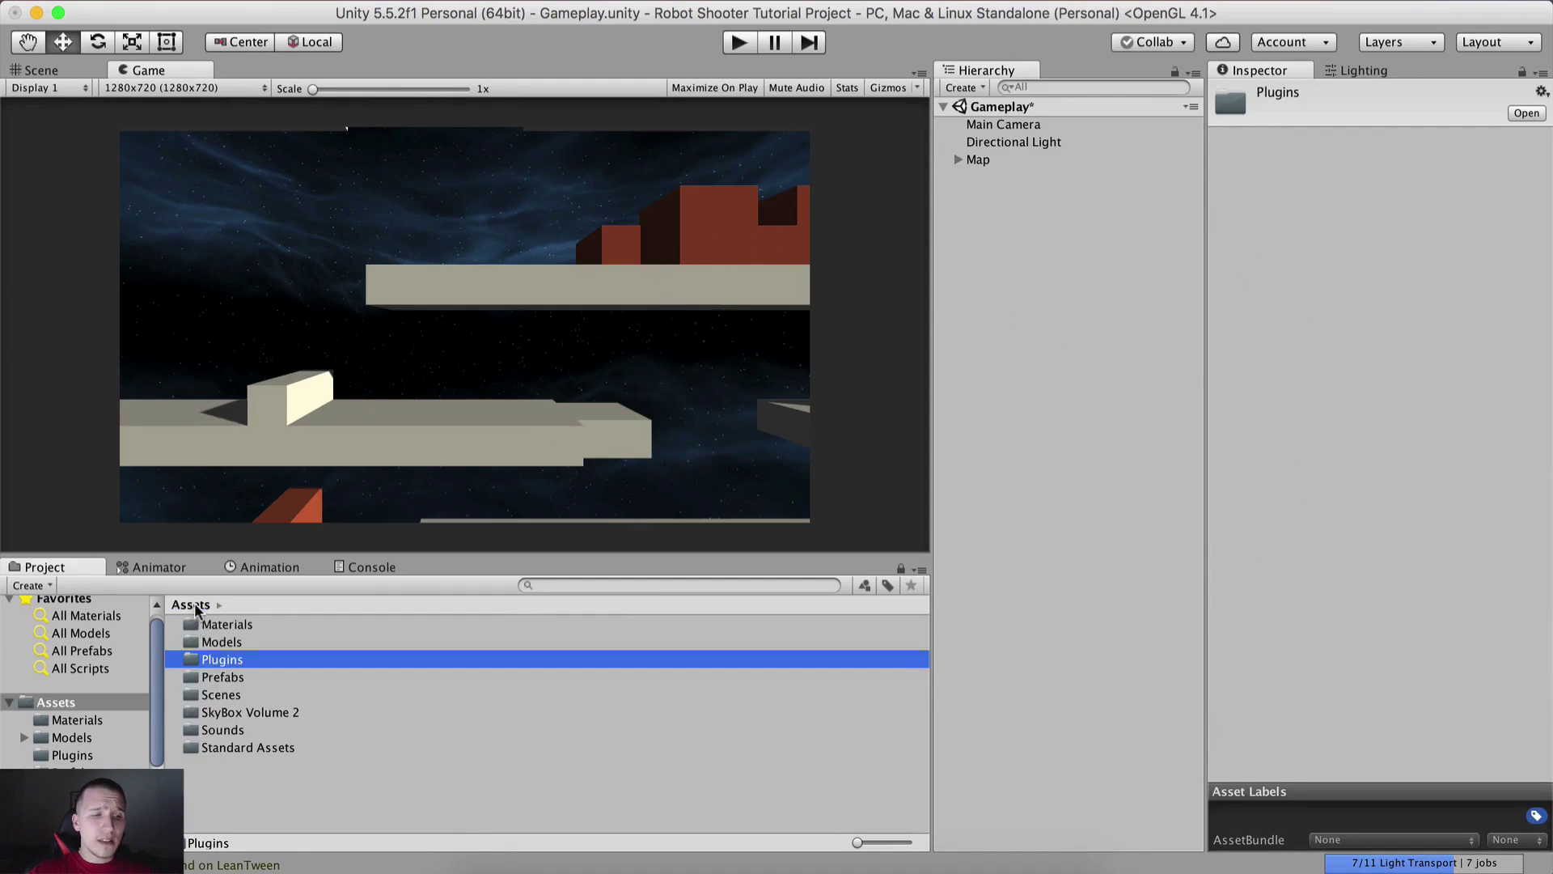
double_click(225, 678)
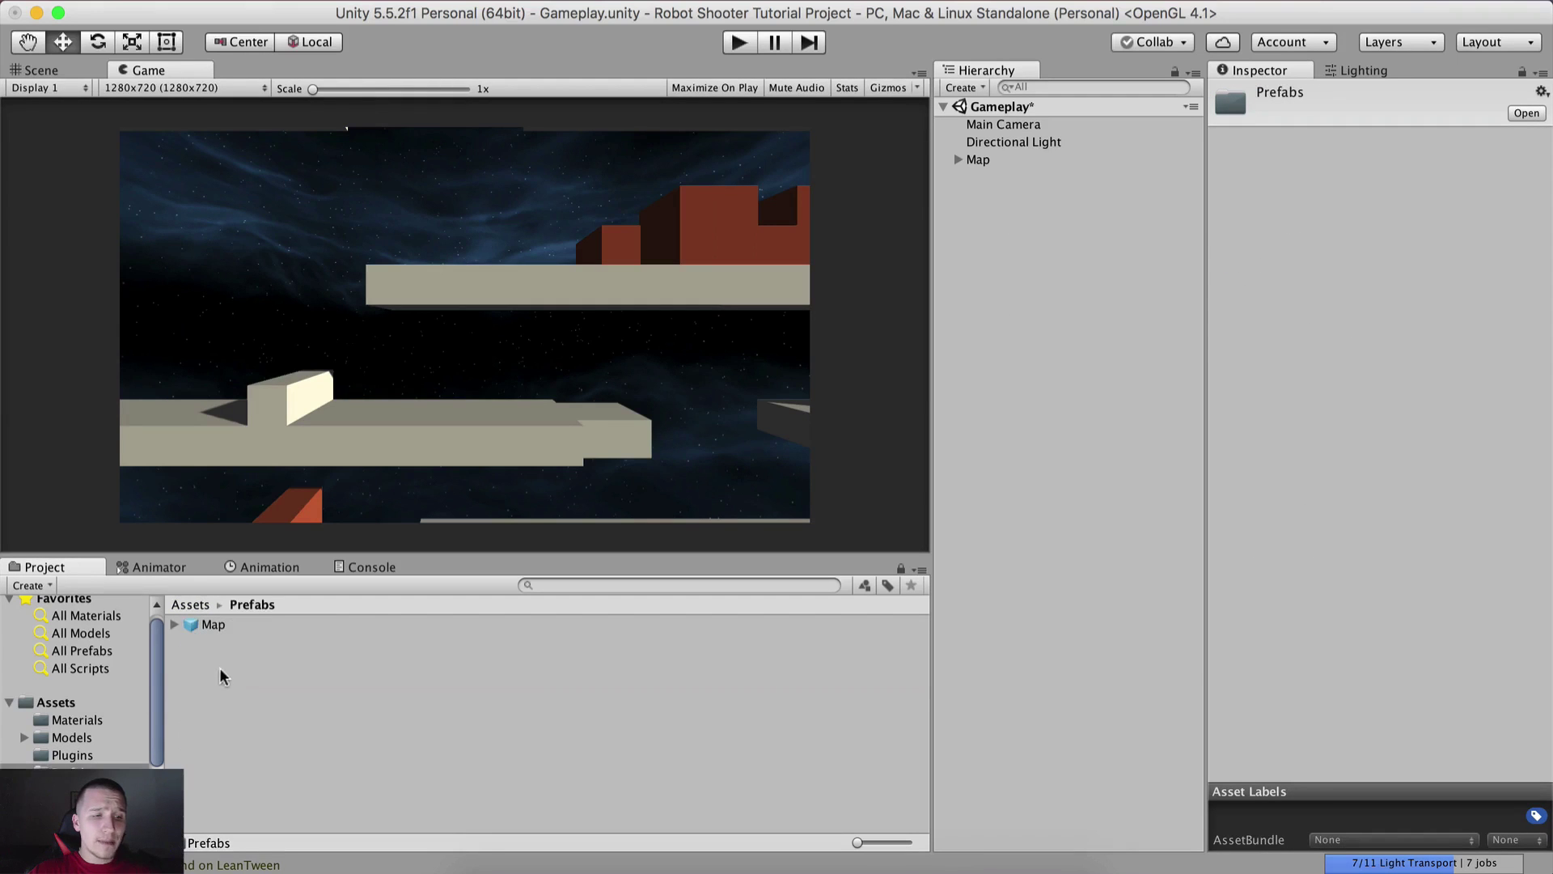
left_click(193, 605)
right_click(227, 780)
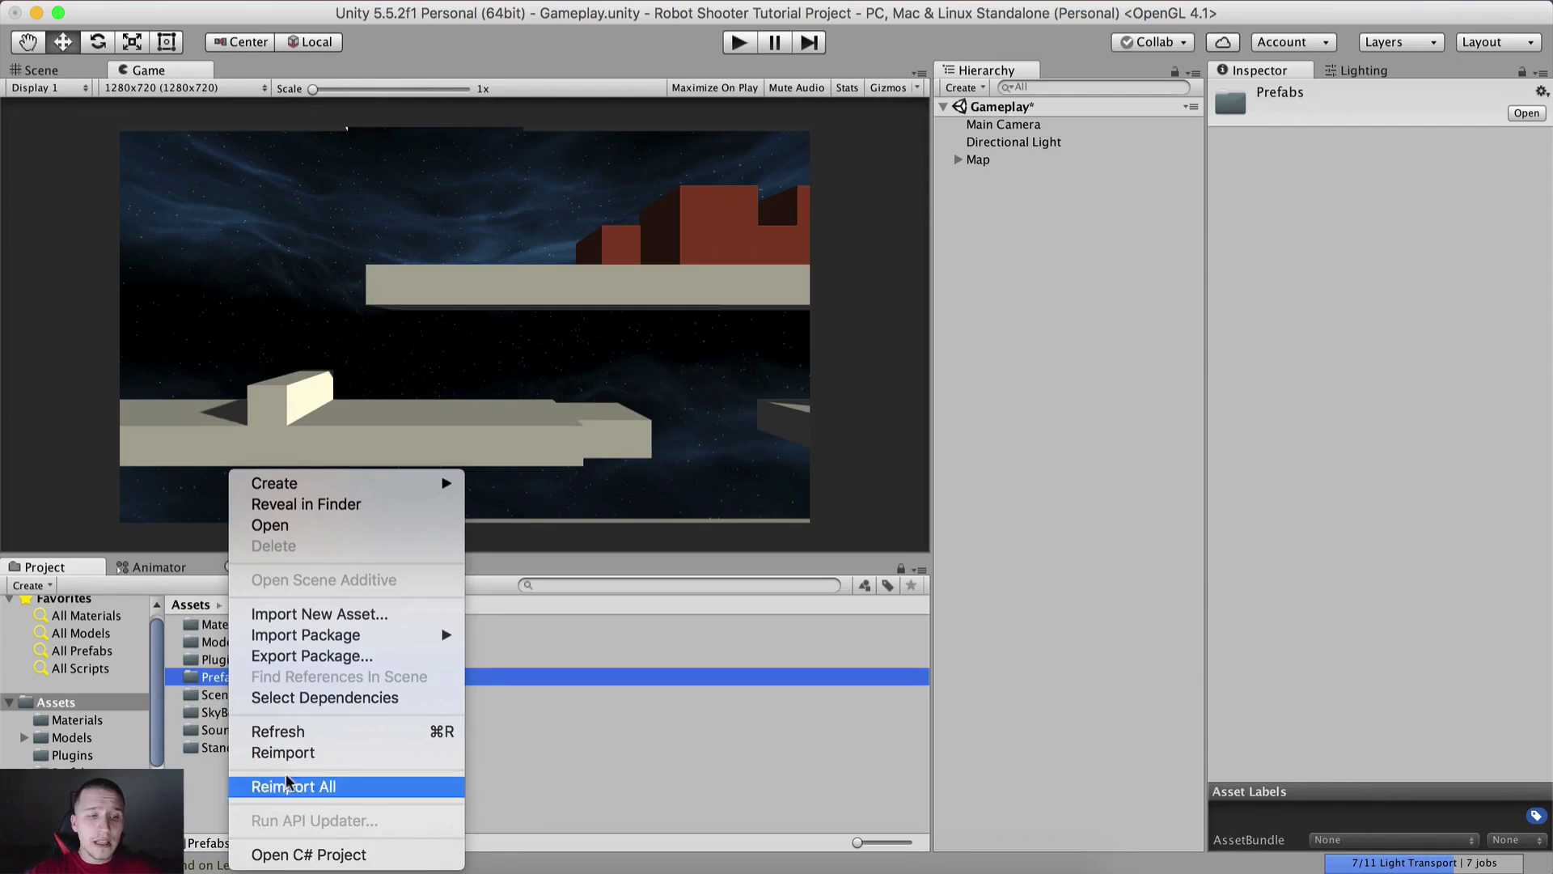
mouse_move(341, 637)
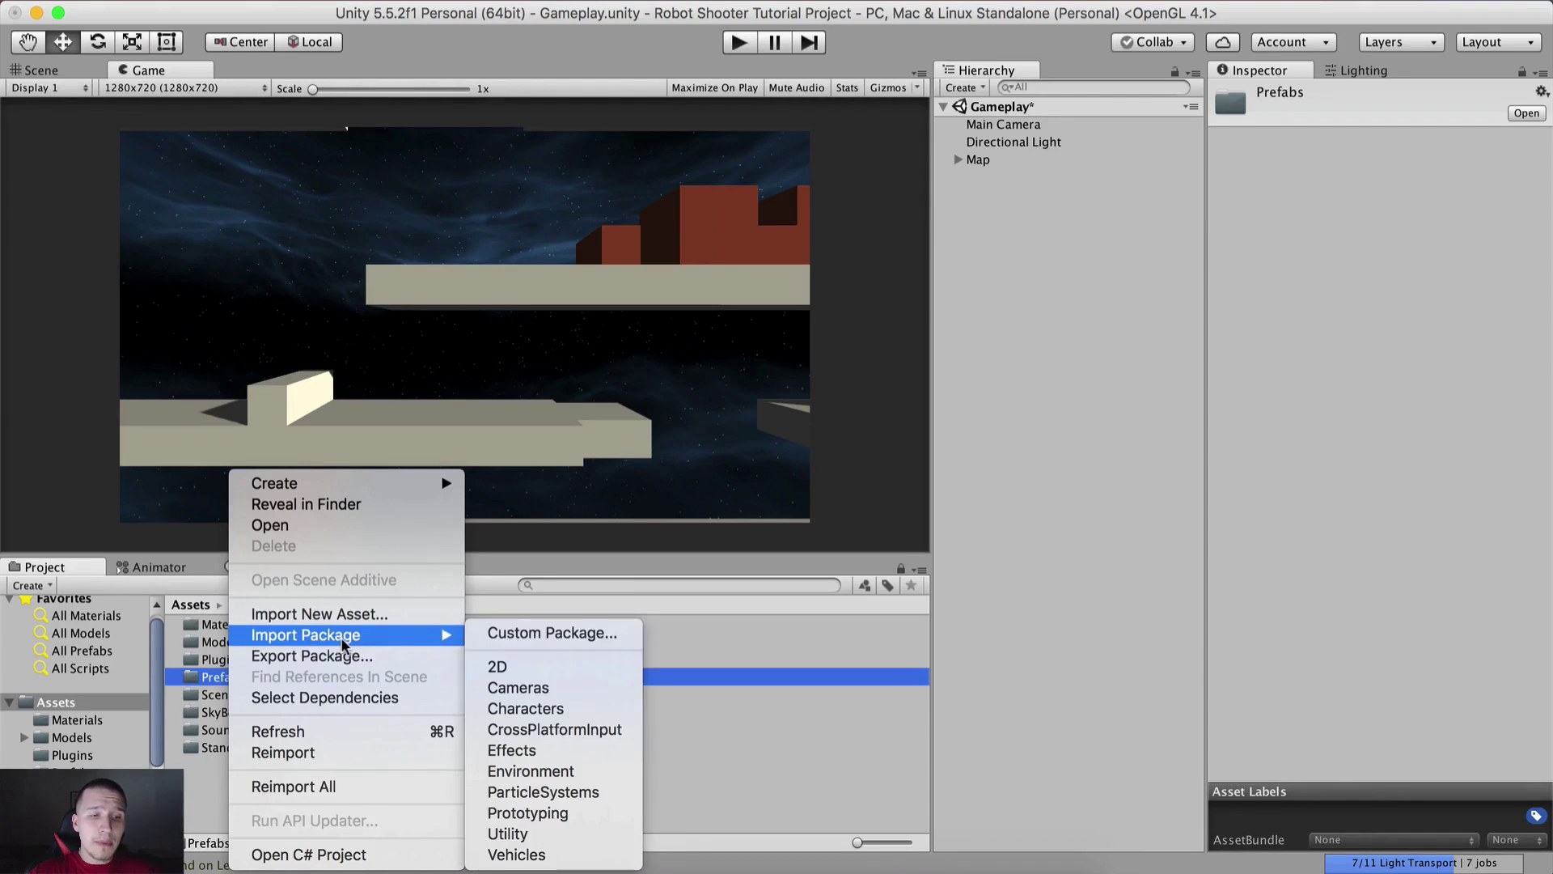
left_click(552, 634)
double_click(657, 285)
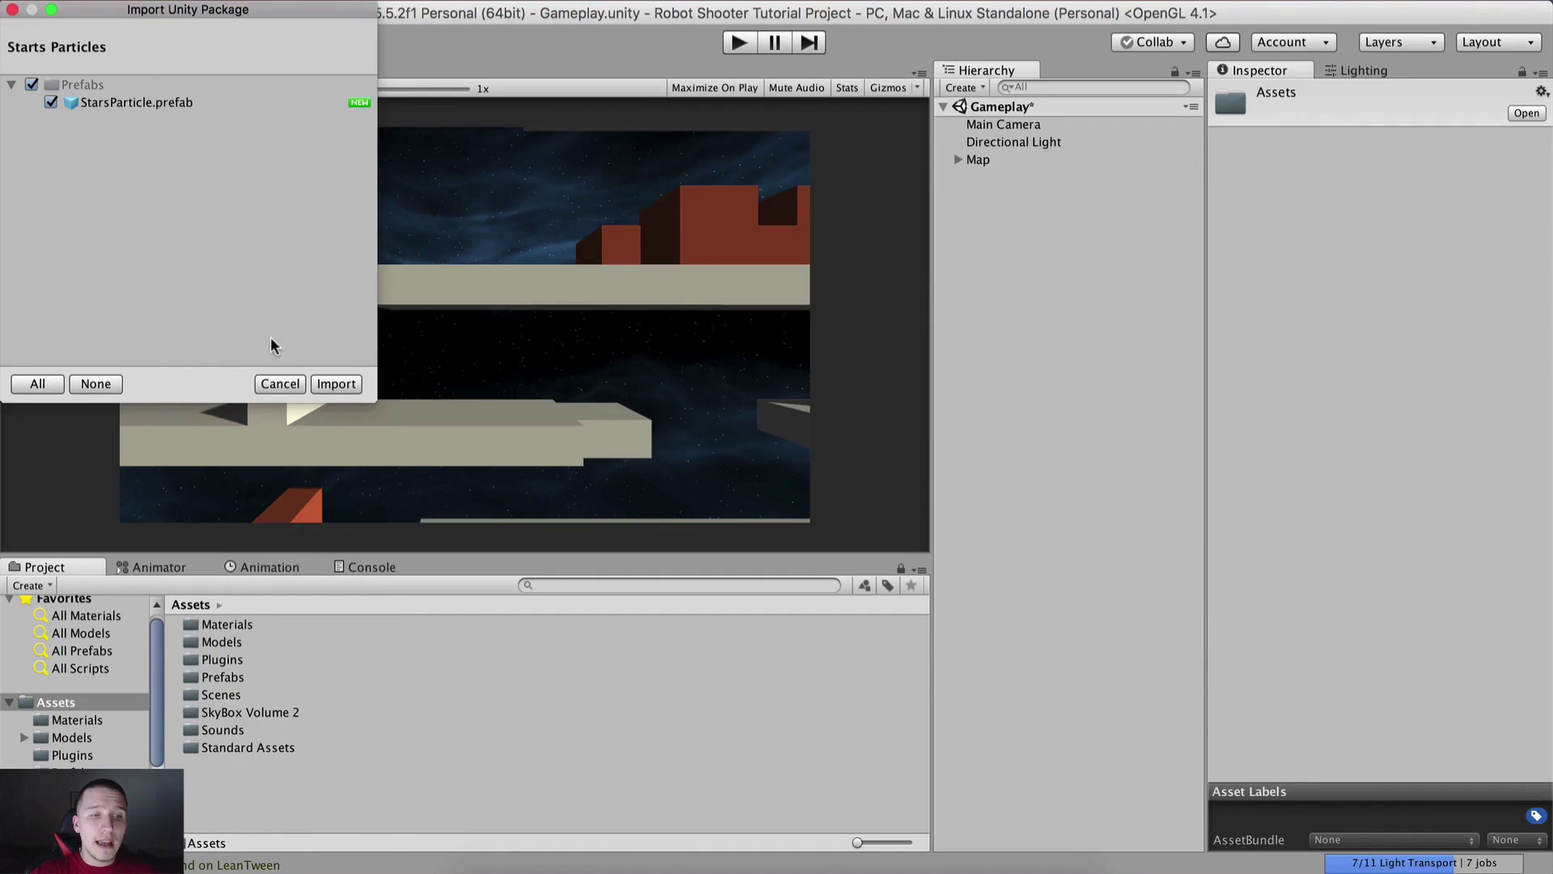
left_click(337, 385)
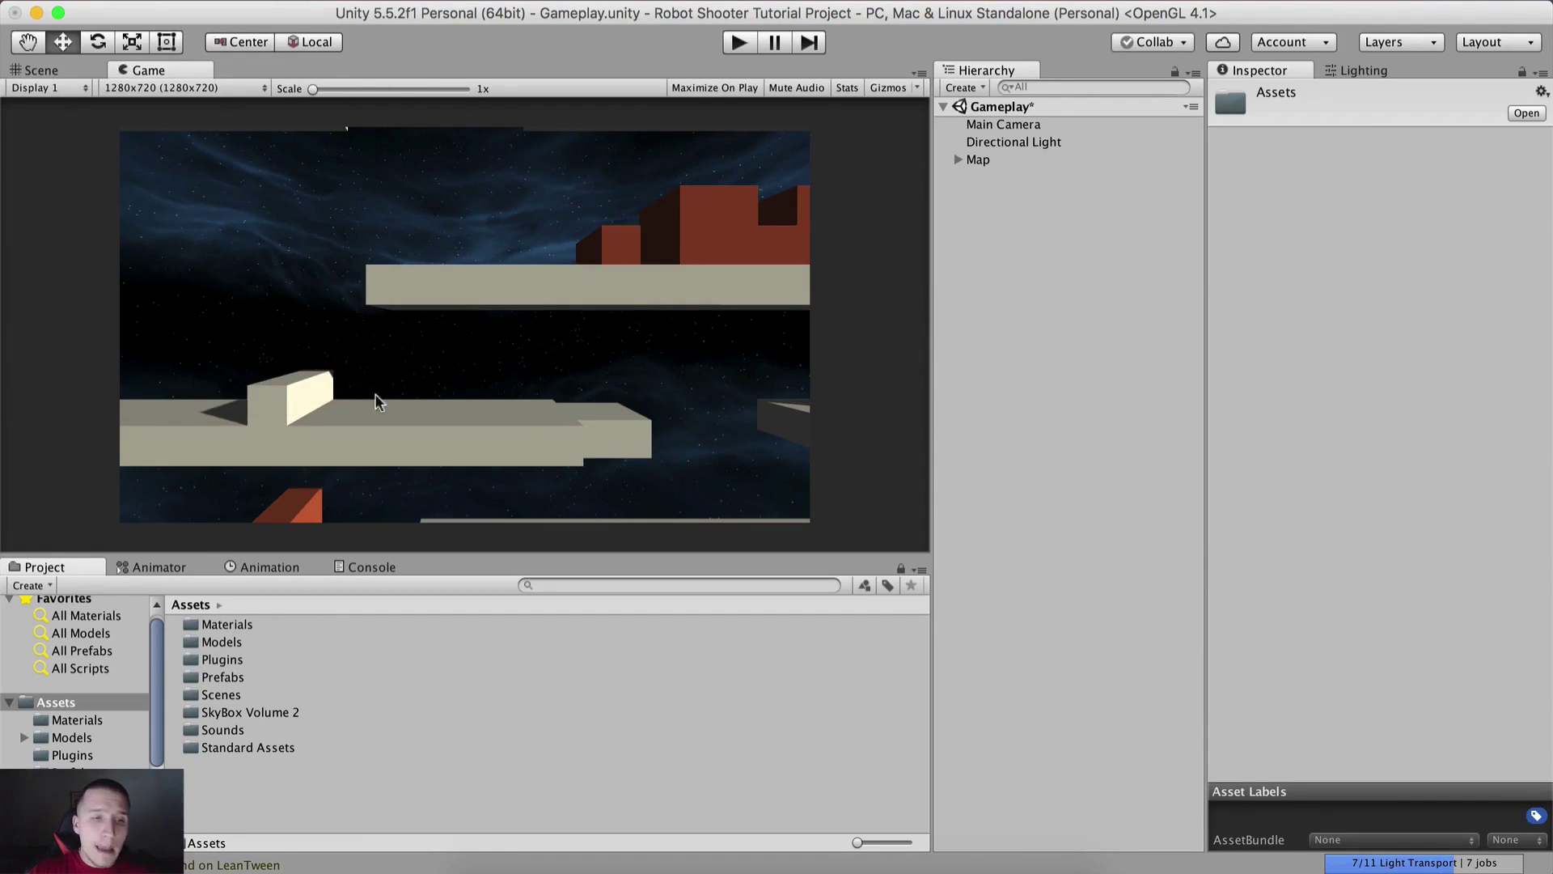
Add the StarsParticle prefab from the Prefabs folder to the scene and set its position to X 9, Y -5, Z 32
double_click(218, 673)
left_click_drag(225, 642, 1027, 343)
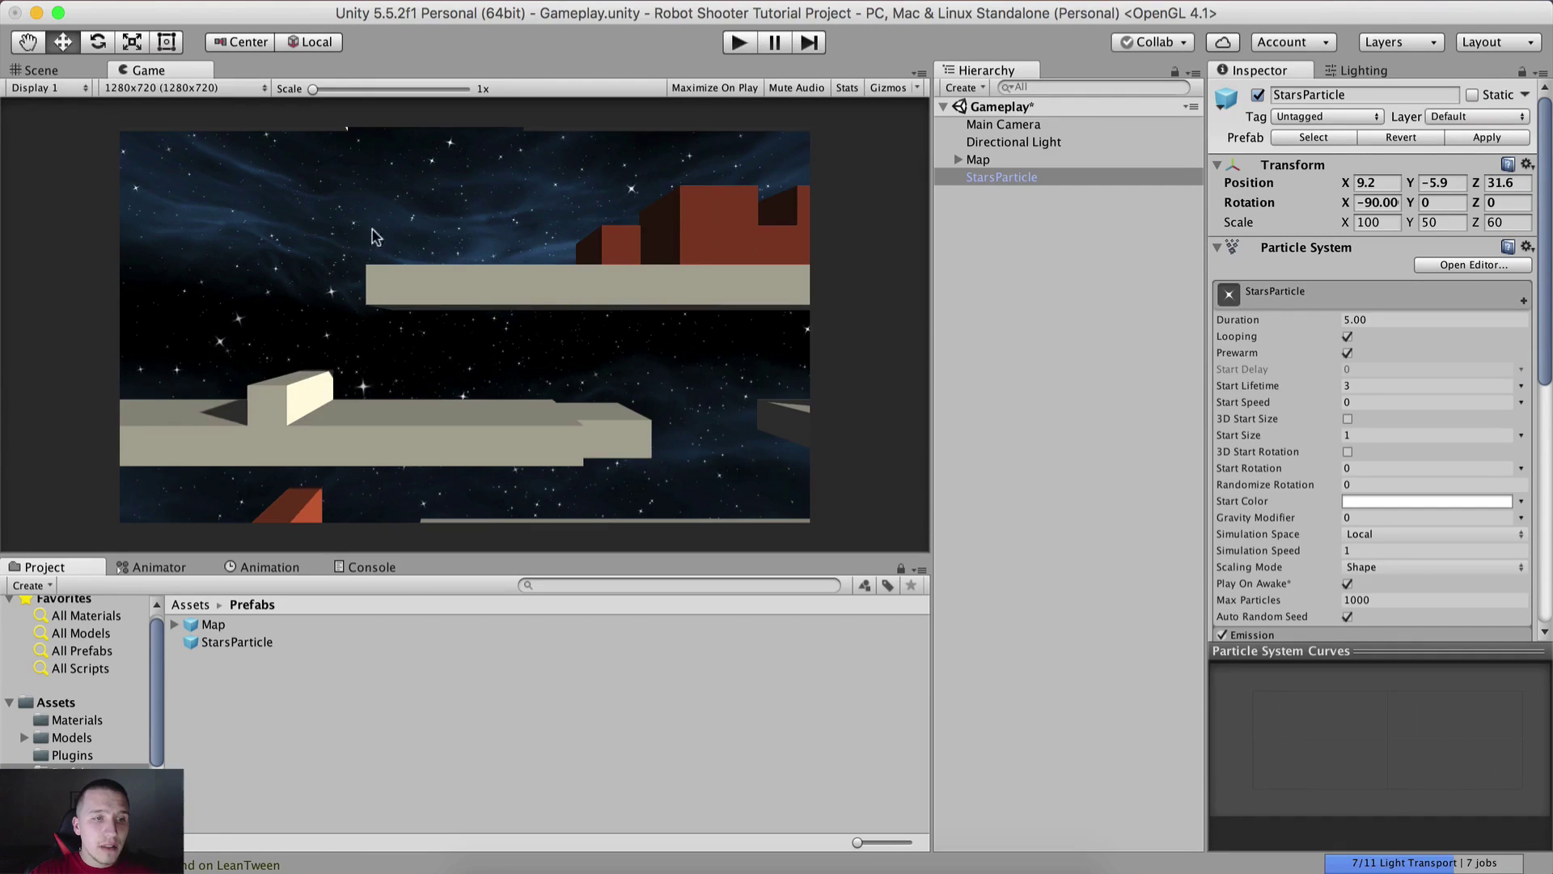
left_click(1381, 183)
type("9.")
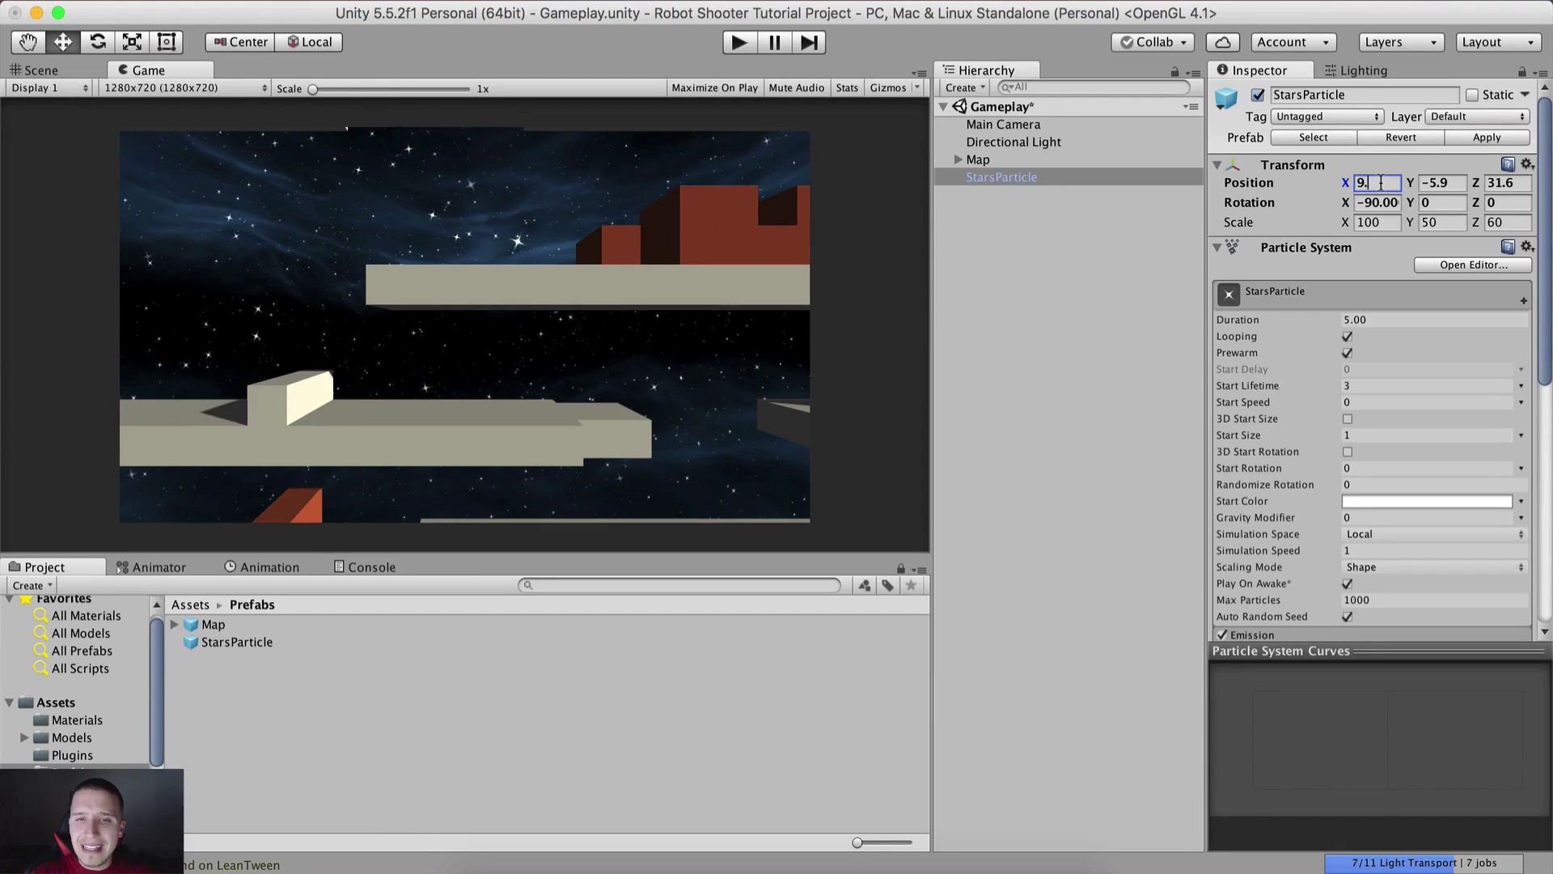
key("Tab")
type("-5")
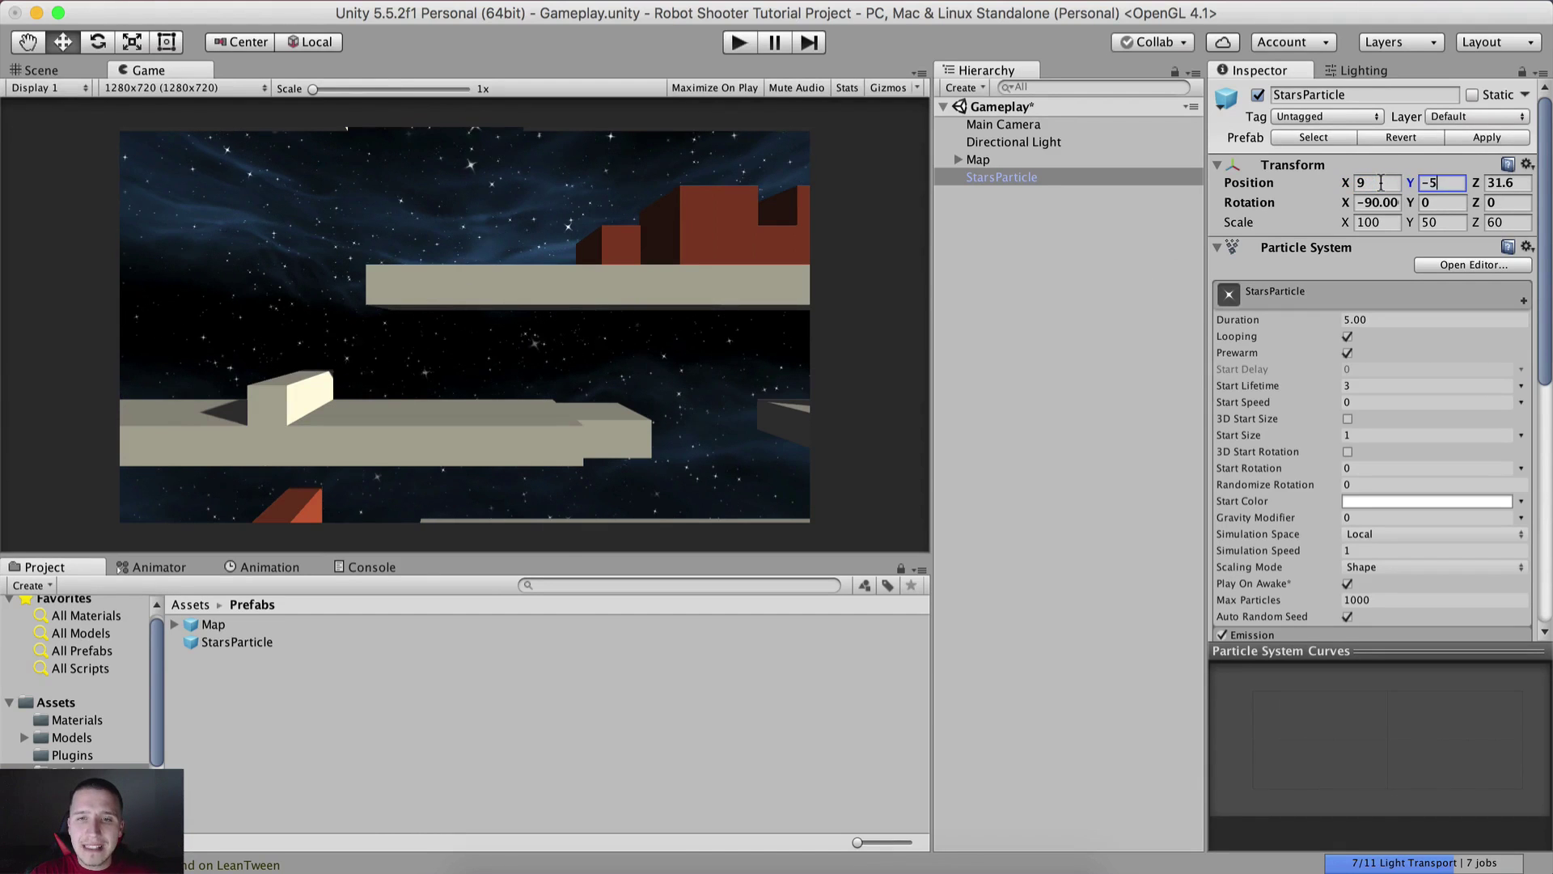
key("Tab")
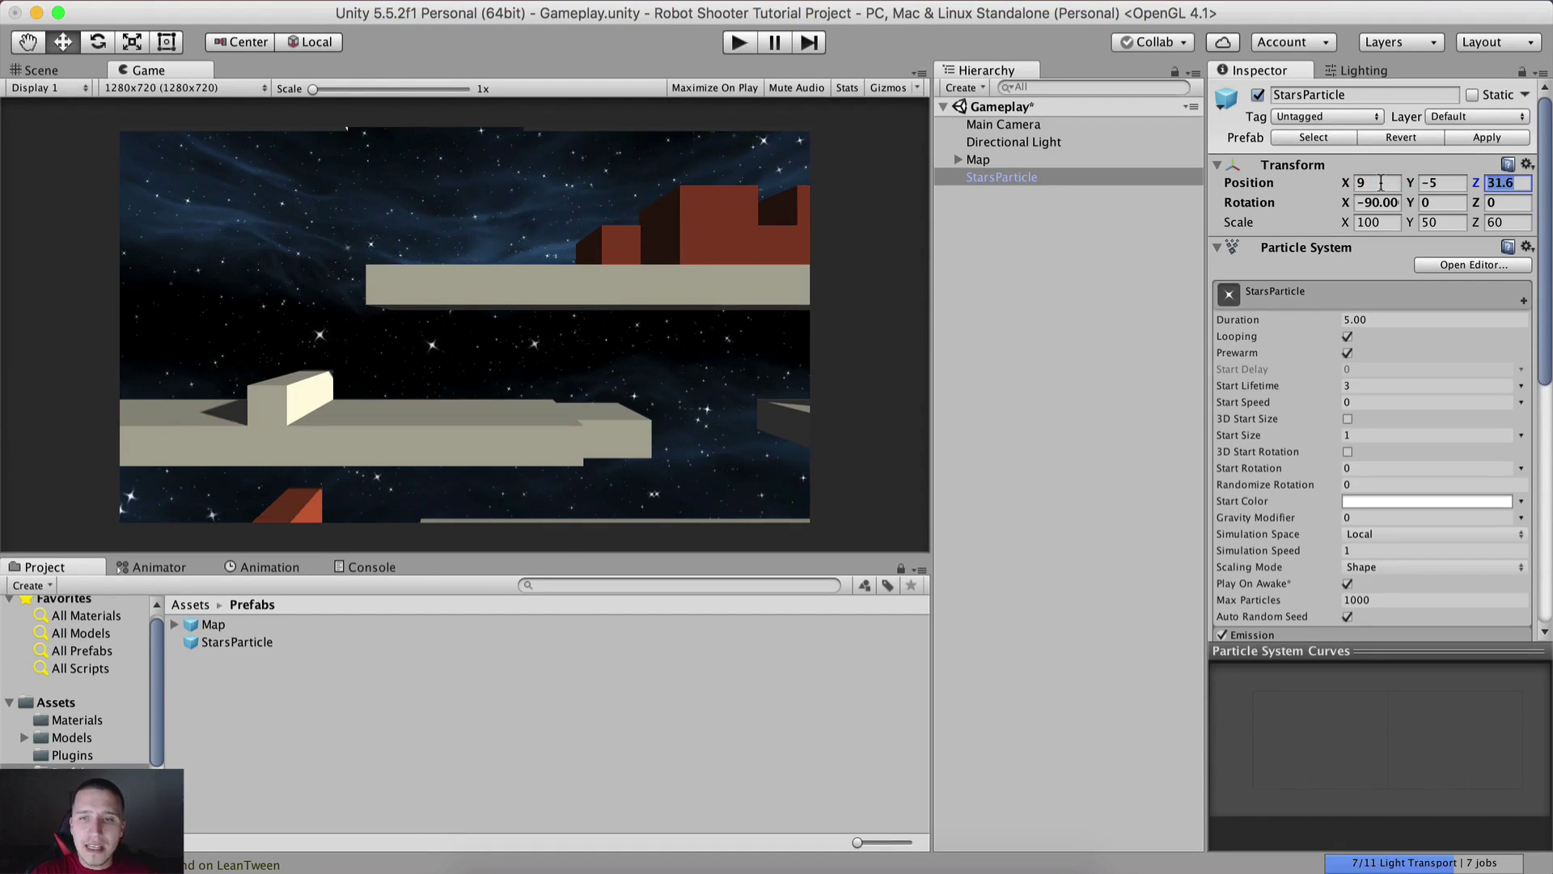
type("32")
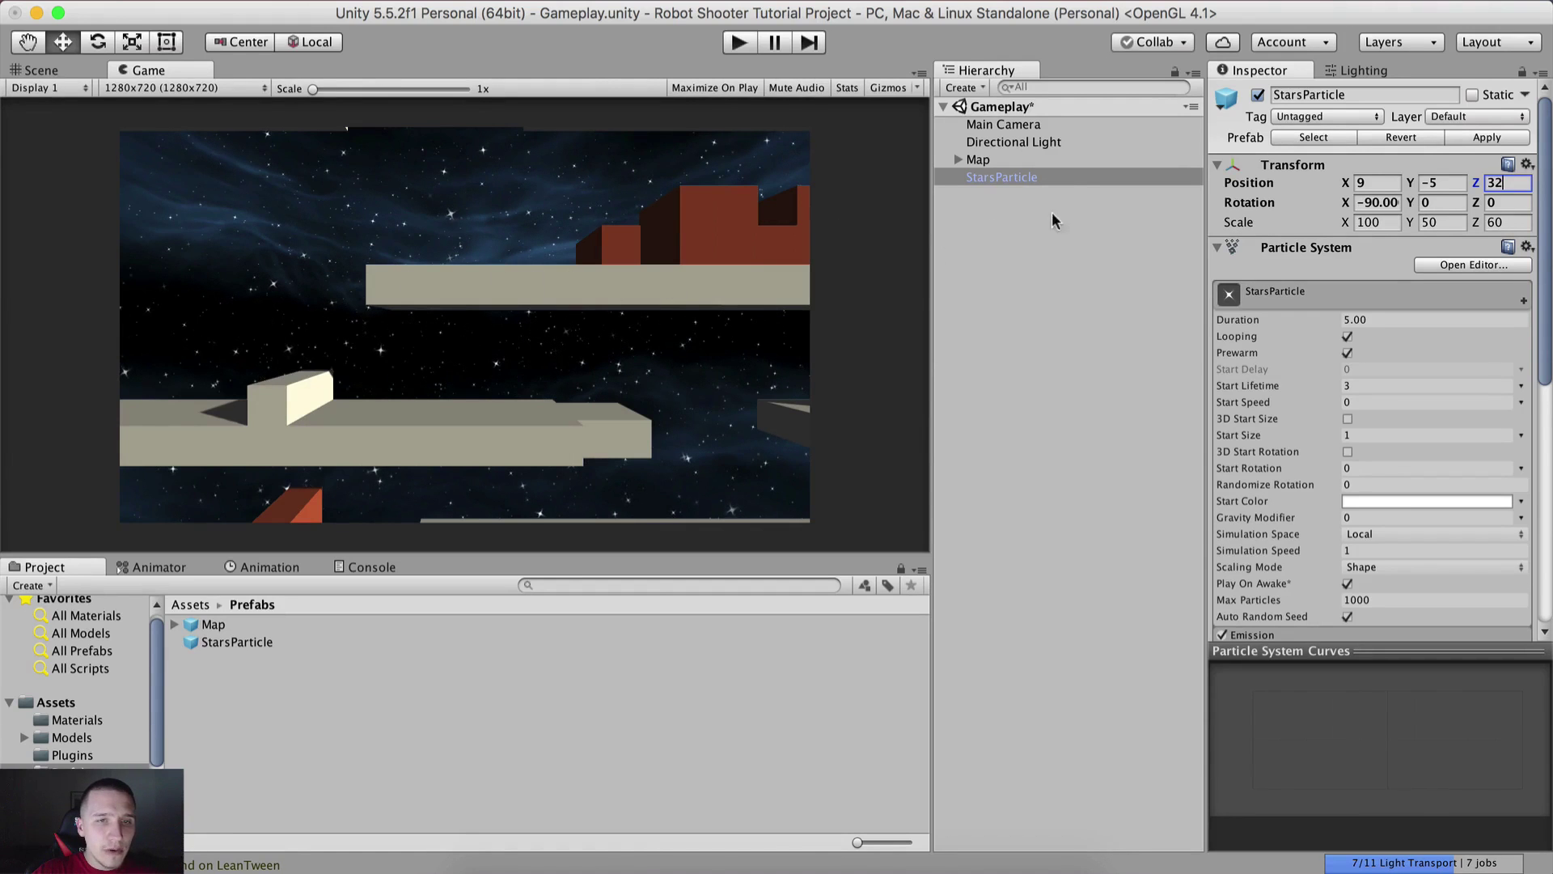
Disable and re-enable StarsParticle several times to compare the Game view with and without the stars
left_click(1060, 180)
left_click(1257, 96)
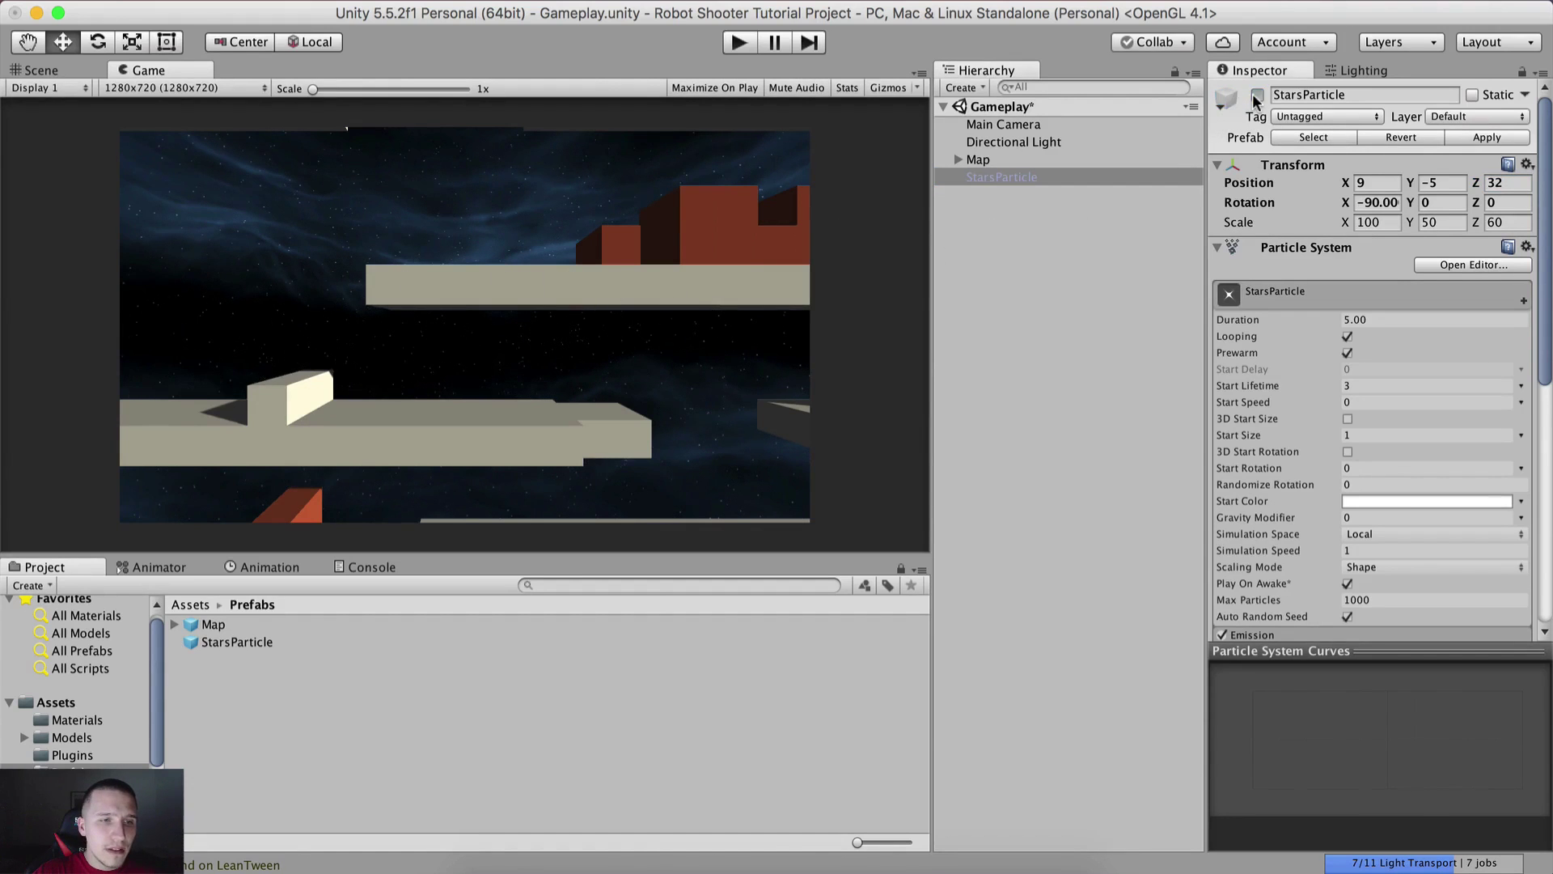
left_click(1257, 95)
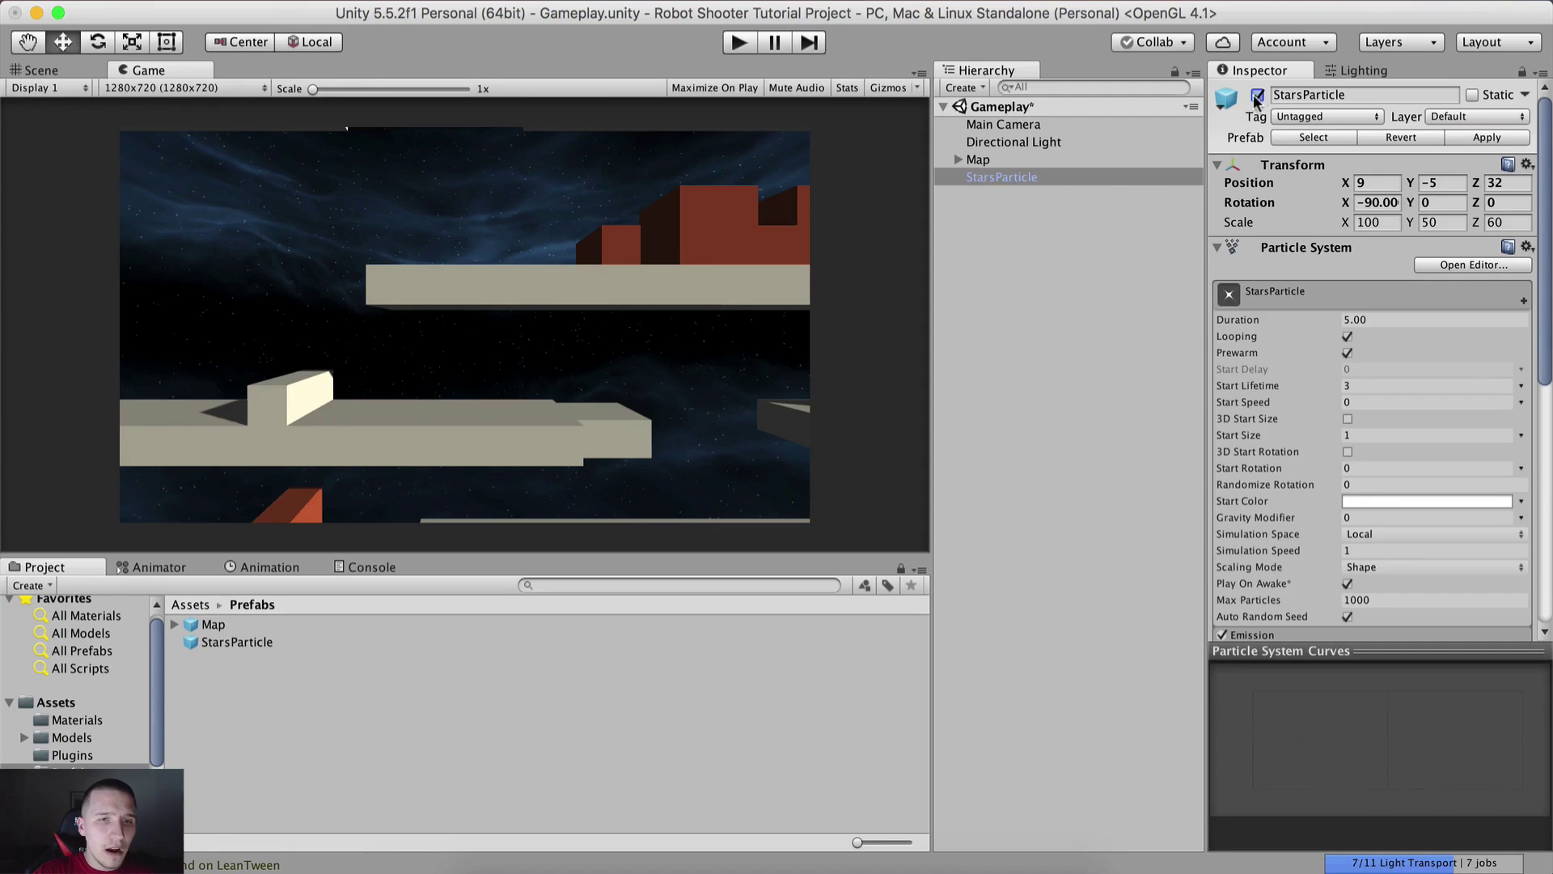
left_click(1052, 177)
left_click(967, 198)
left_click(978, 177)
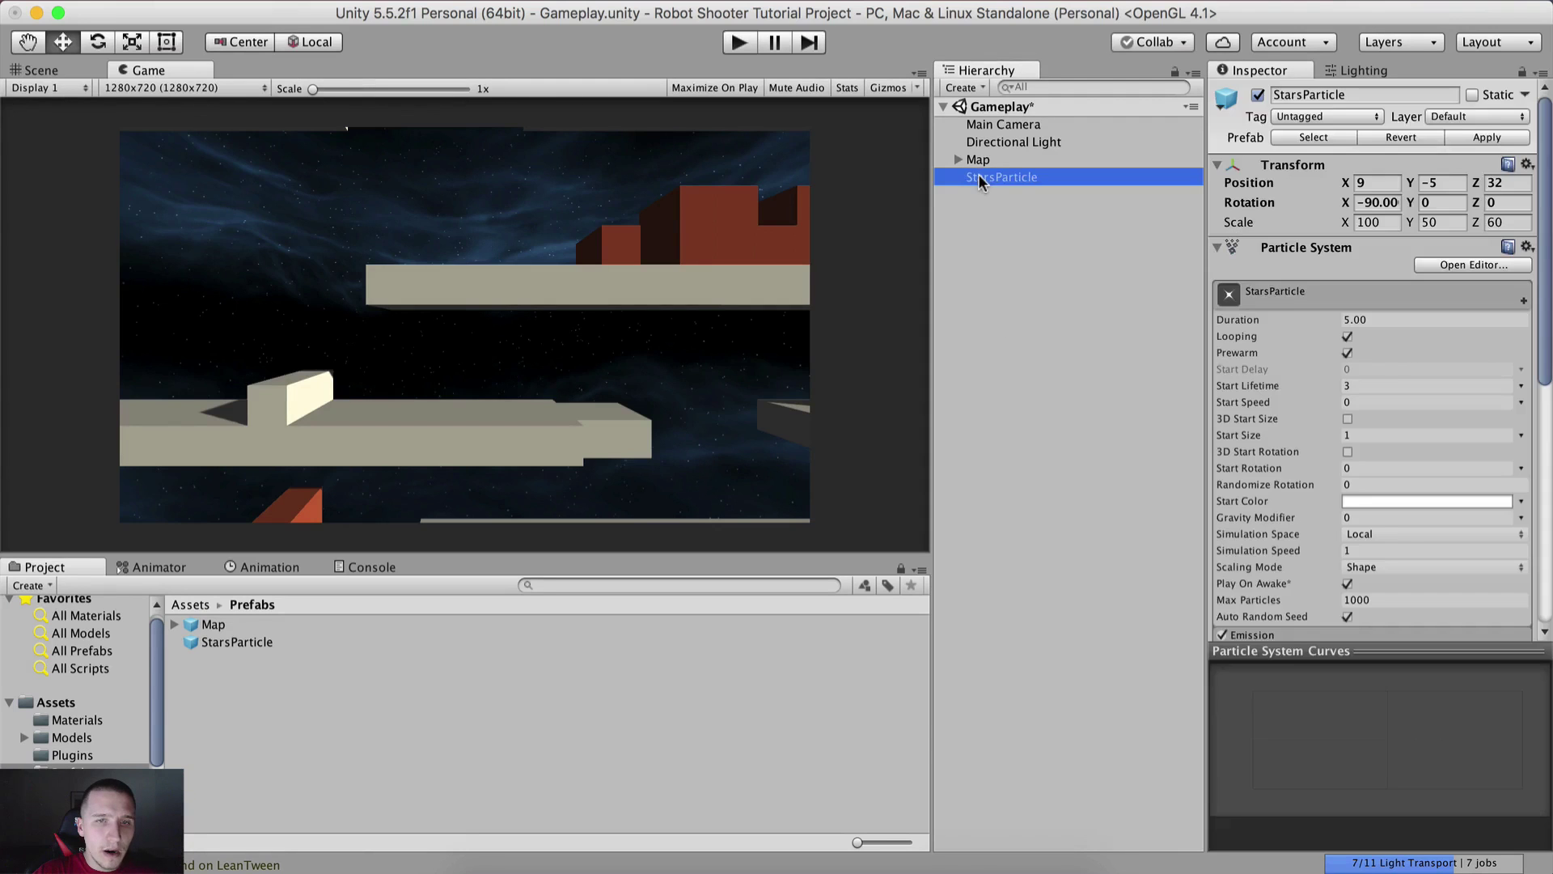
left_click(1257, 96)
left_click(1257, 96)
left_click(1257, 95)
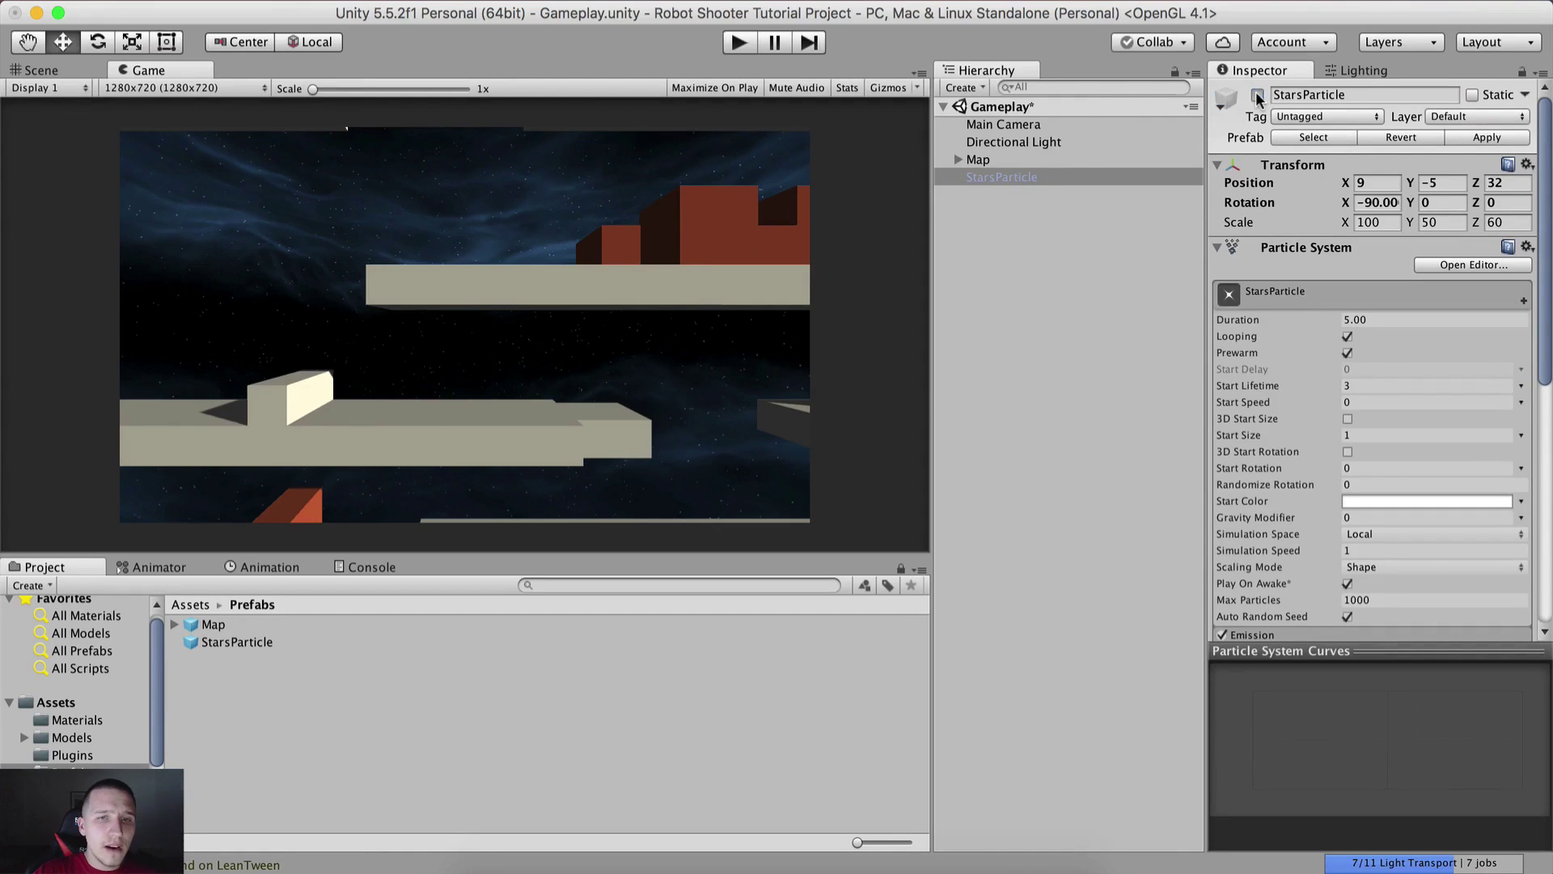
left_click(1257, 95)
left_click(988, 144)
left_click(990, 172)
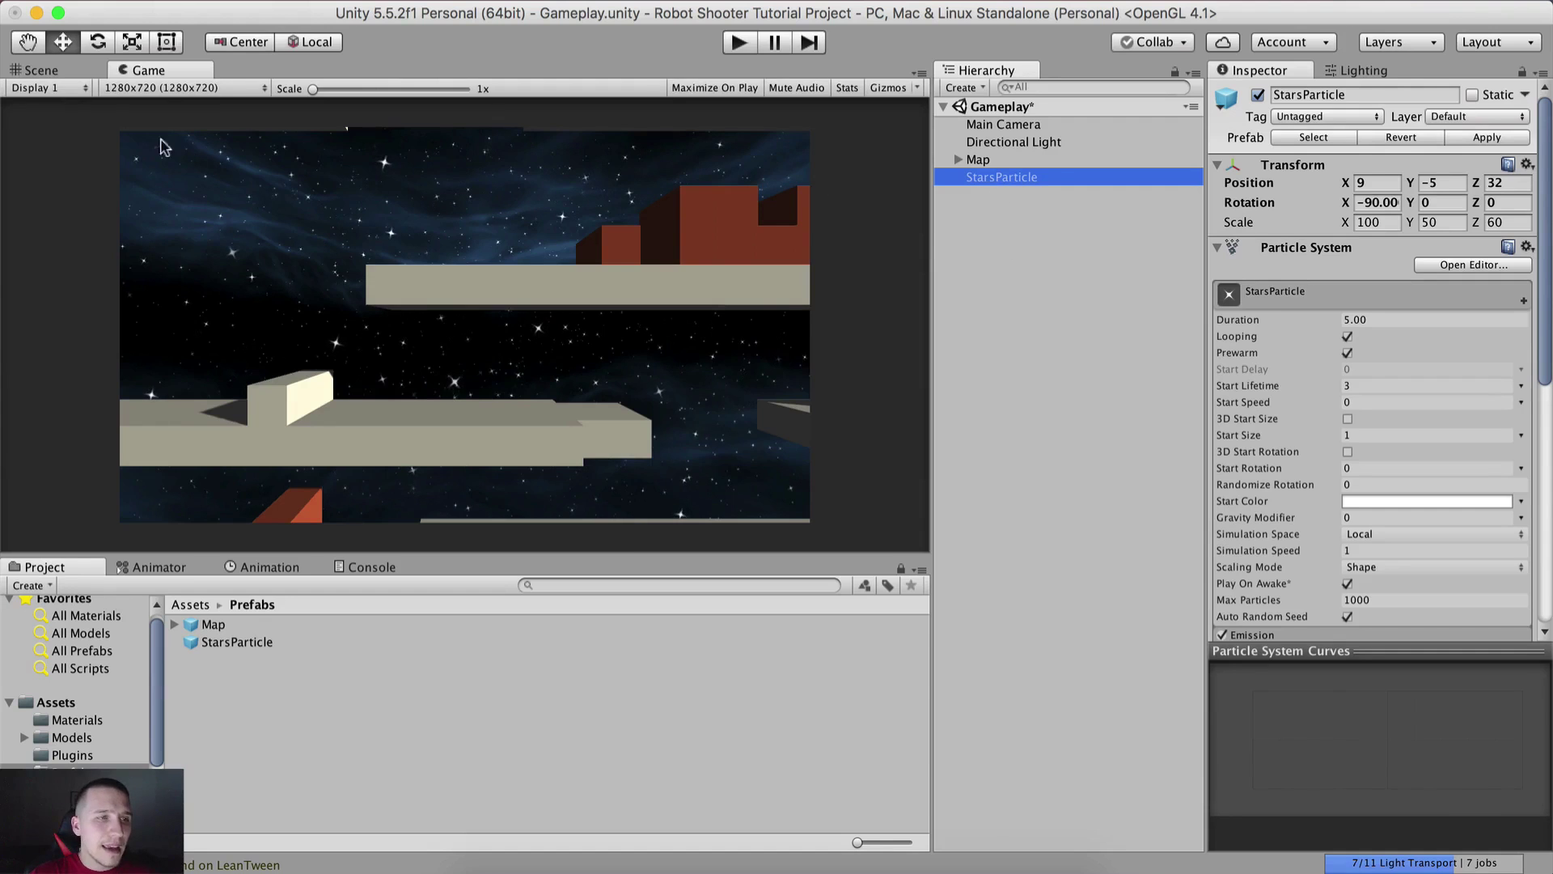
Inspect the star particles around the level in the Scene view and return to the Game view
left_click(86, 74)
left_click_drag(566, 324, 476, 218, "alt")
scroll(368, 477, "down", 5)
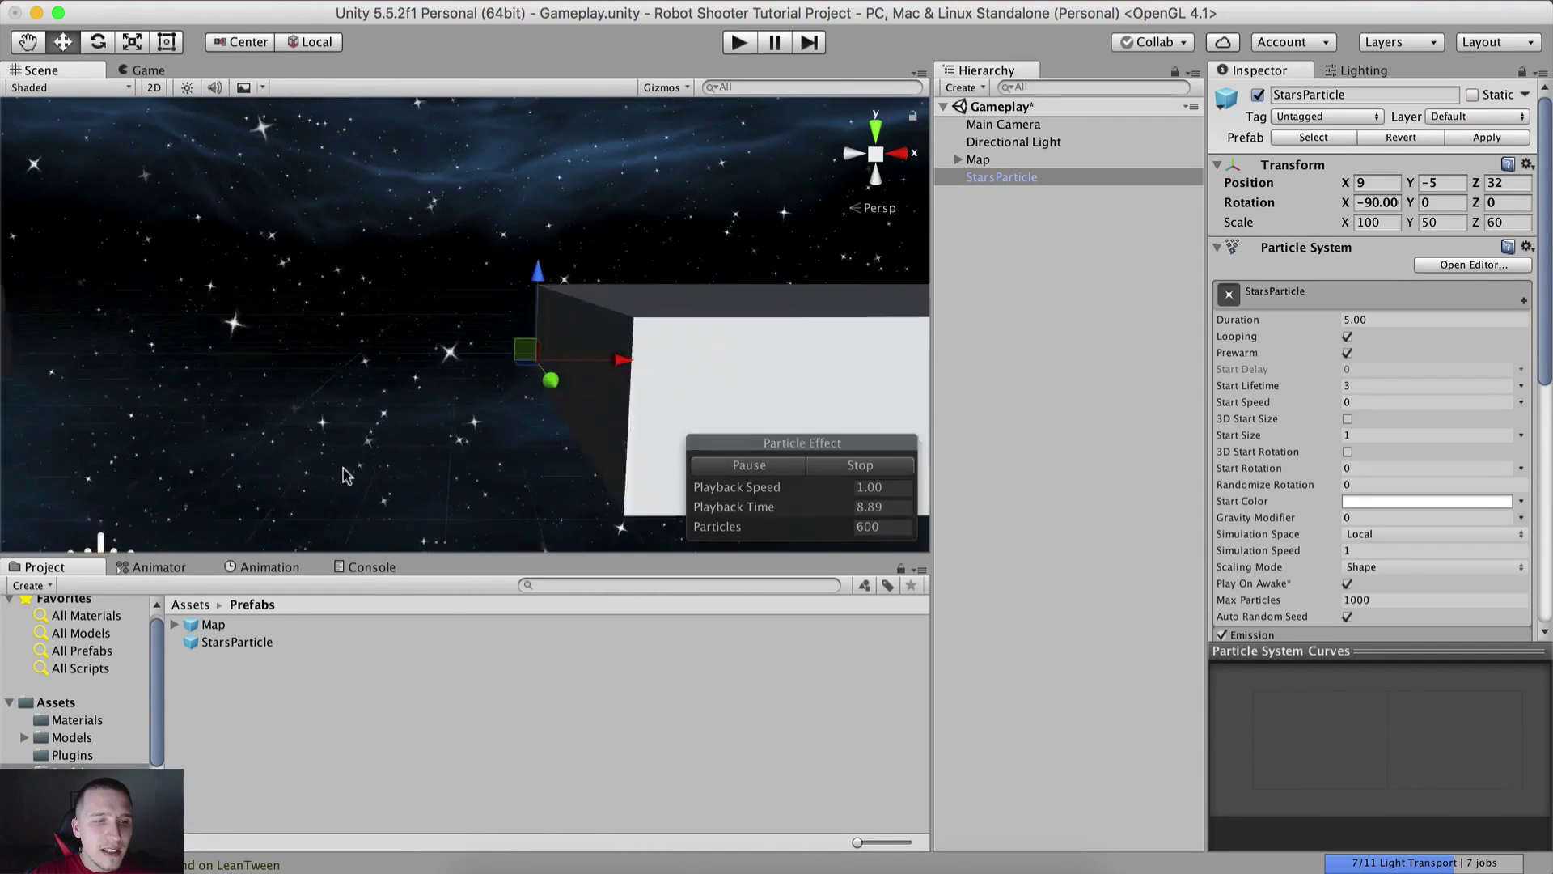
scroll(368, 477, "down", 3)
left_click(324, 296)
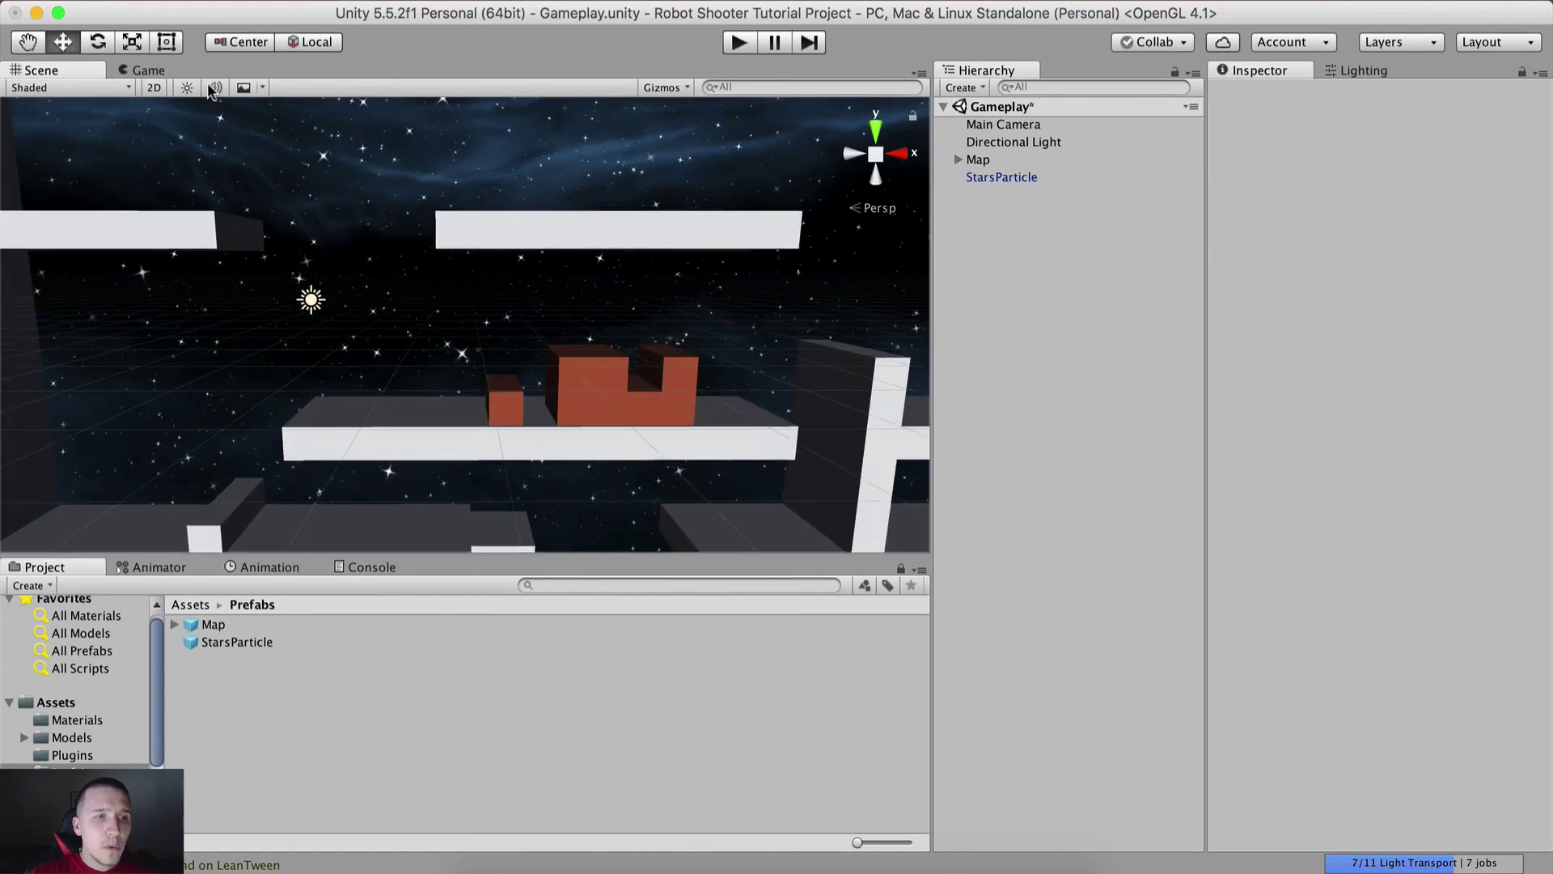
left_click(142, 71)
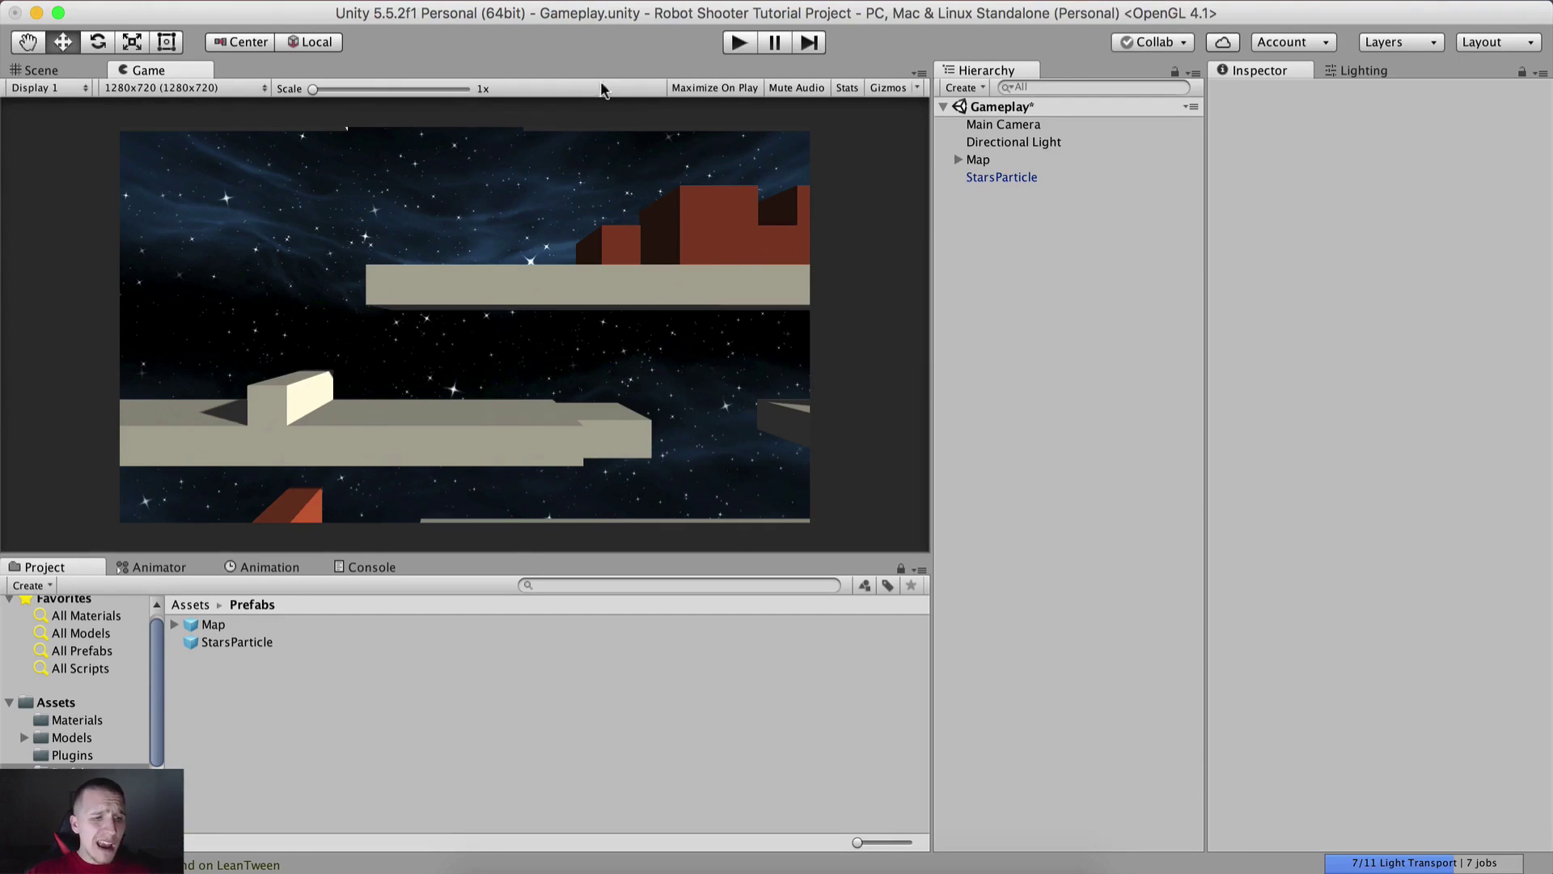
Clear the Console messages and return to the project's assets
left_click(358, 569)
left_click(24, 584)
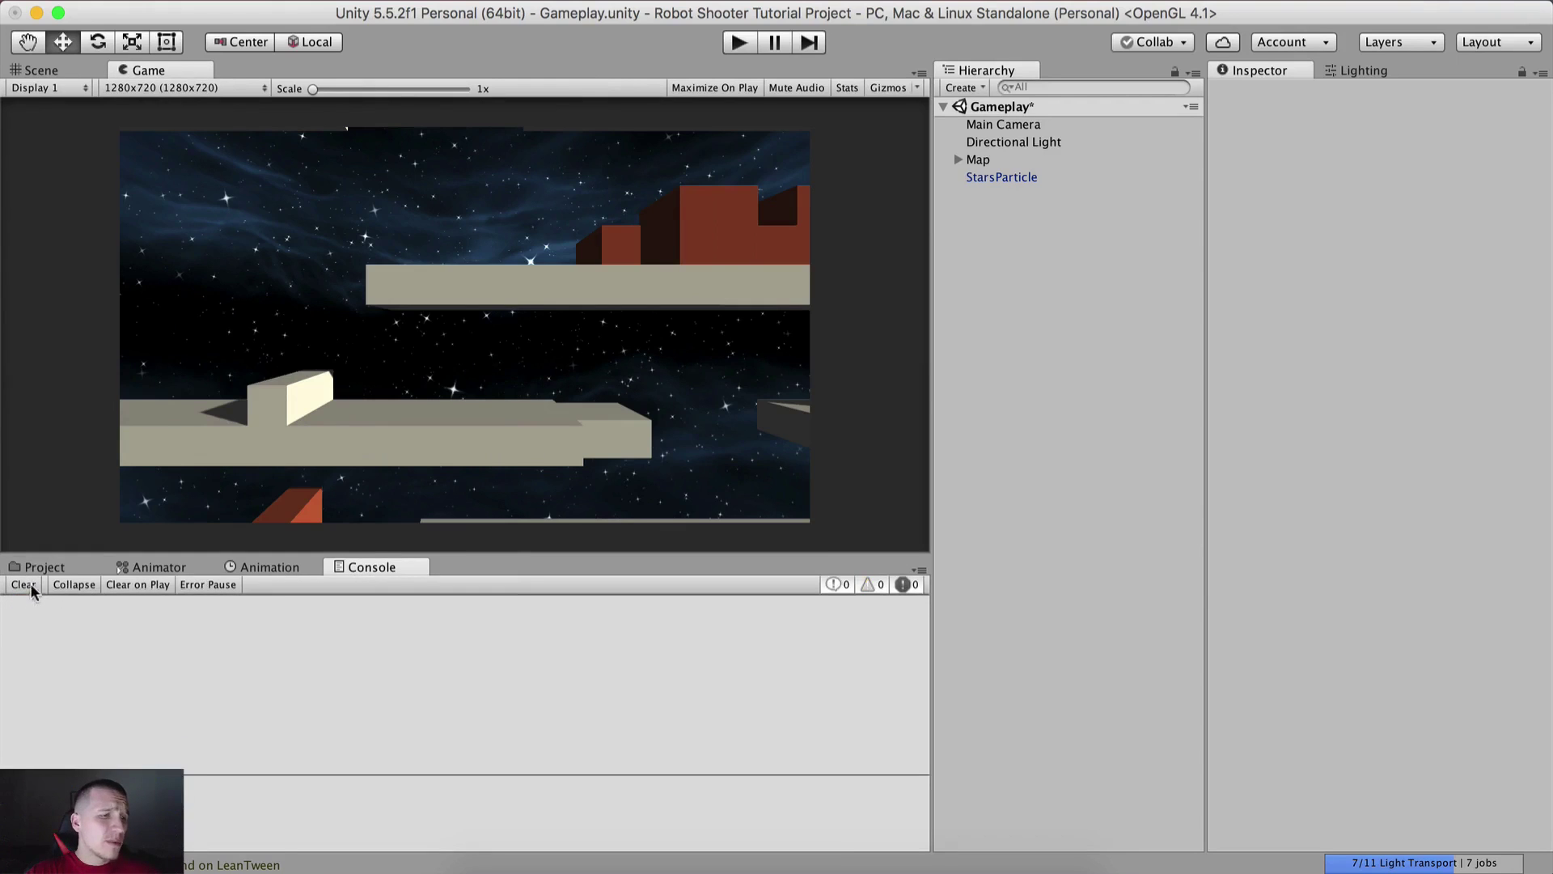
left_click(44, 566)
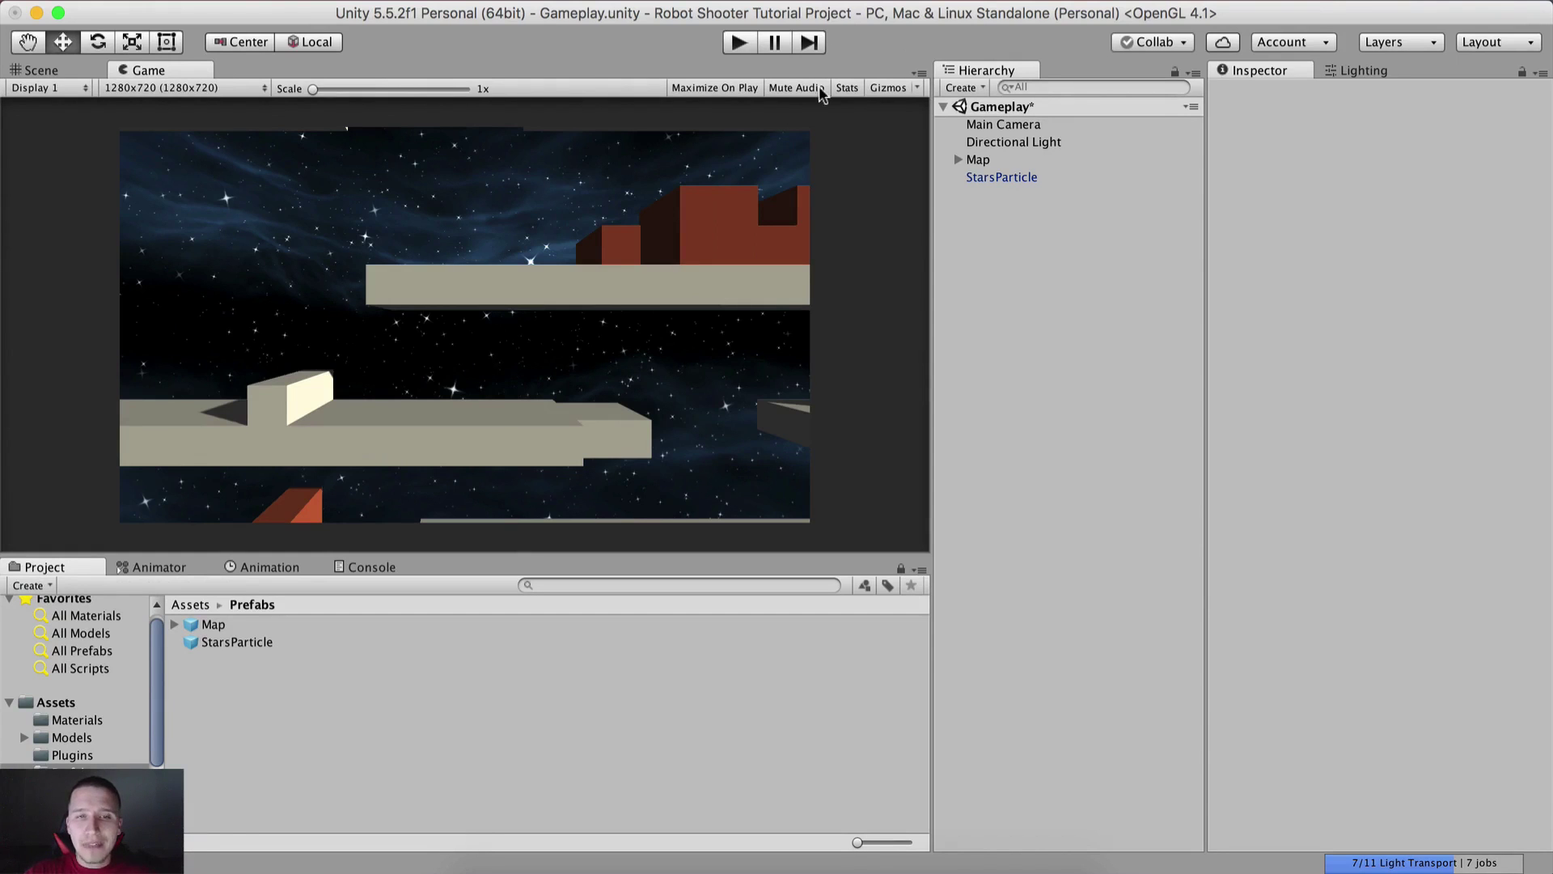
left_click(1051, 125)
left_click(1052, 143)
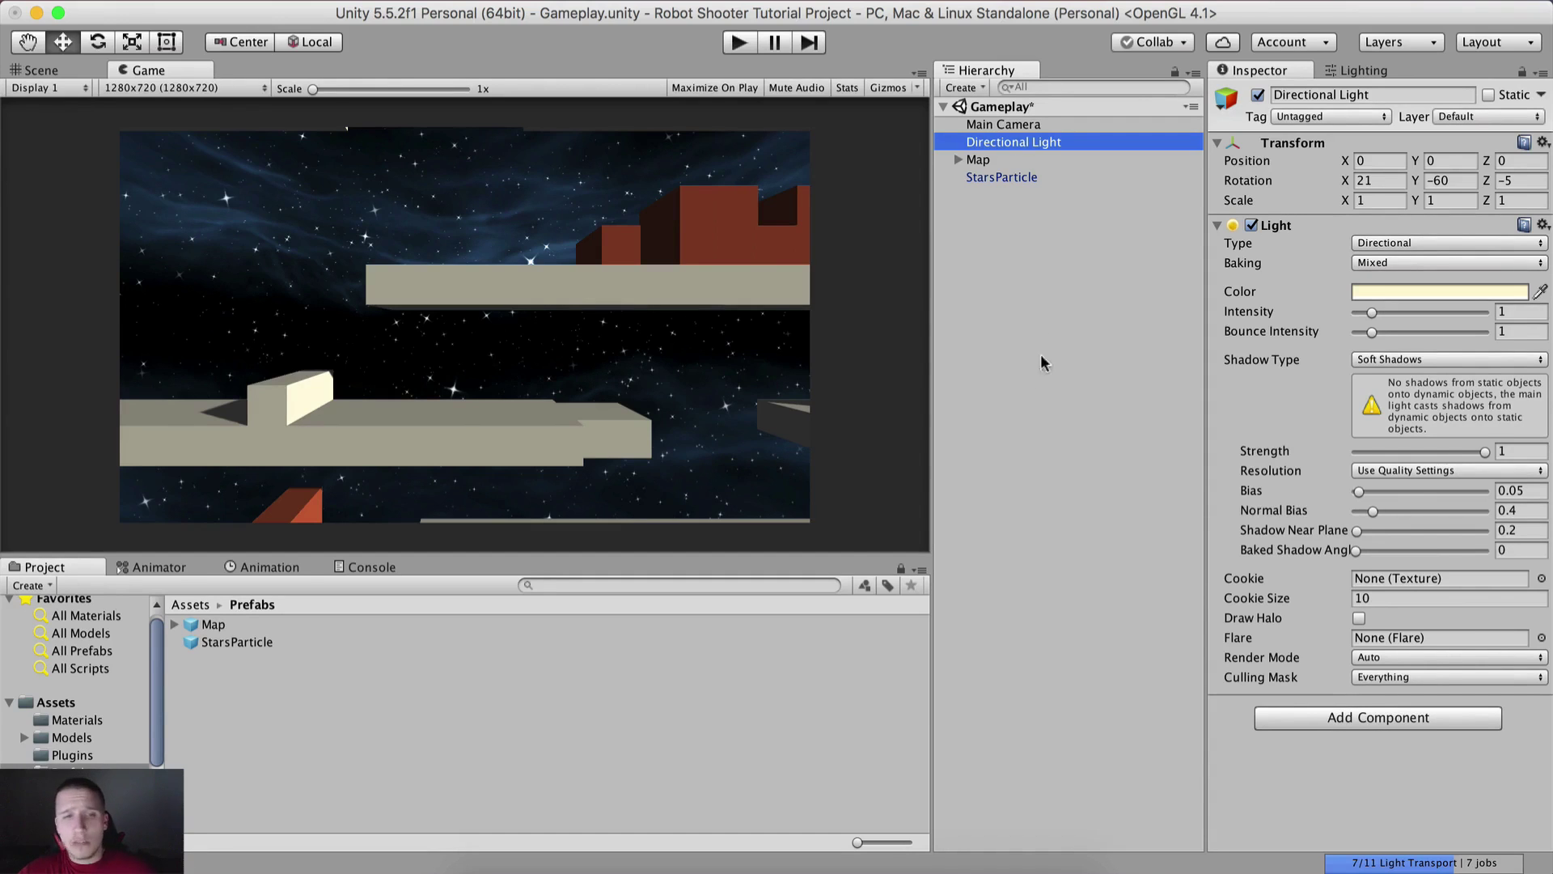
left_click(1040, 354)
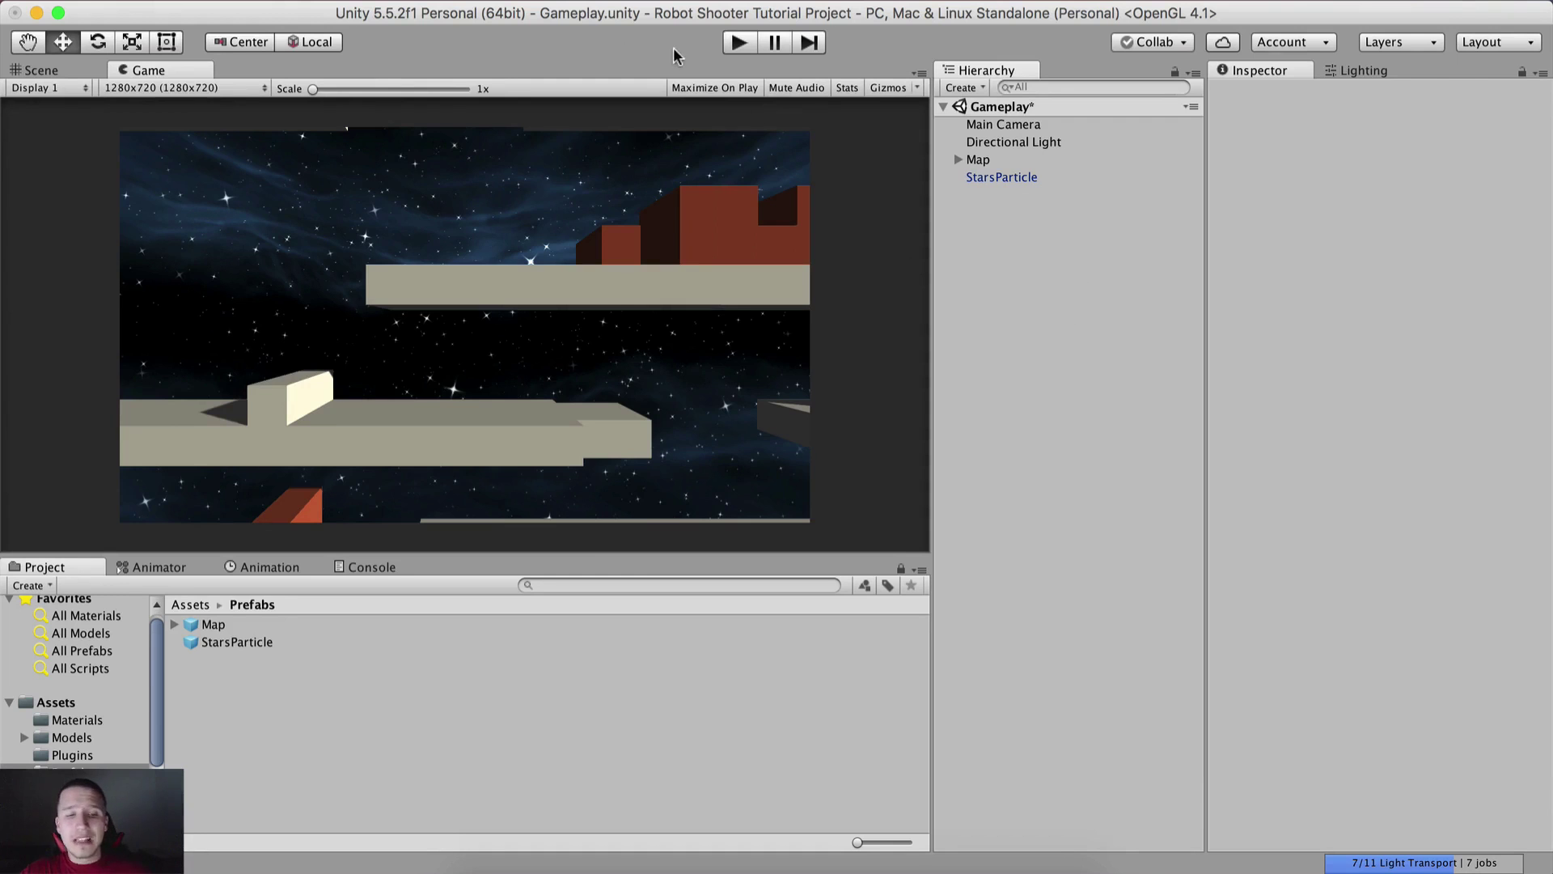
Switch to Google Chrome to view the awesometuts.com homepage, and return to the level in Unity's Scene view
left_click(686, 842)
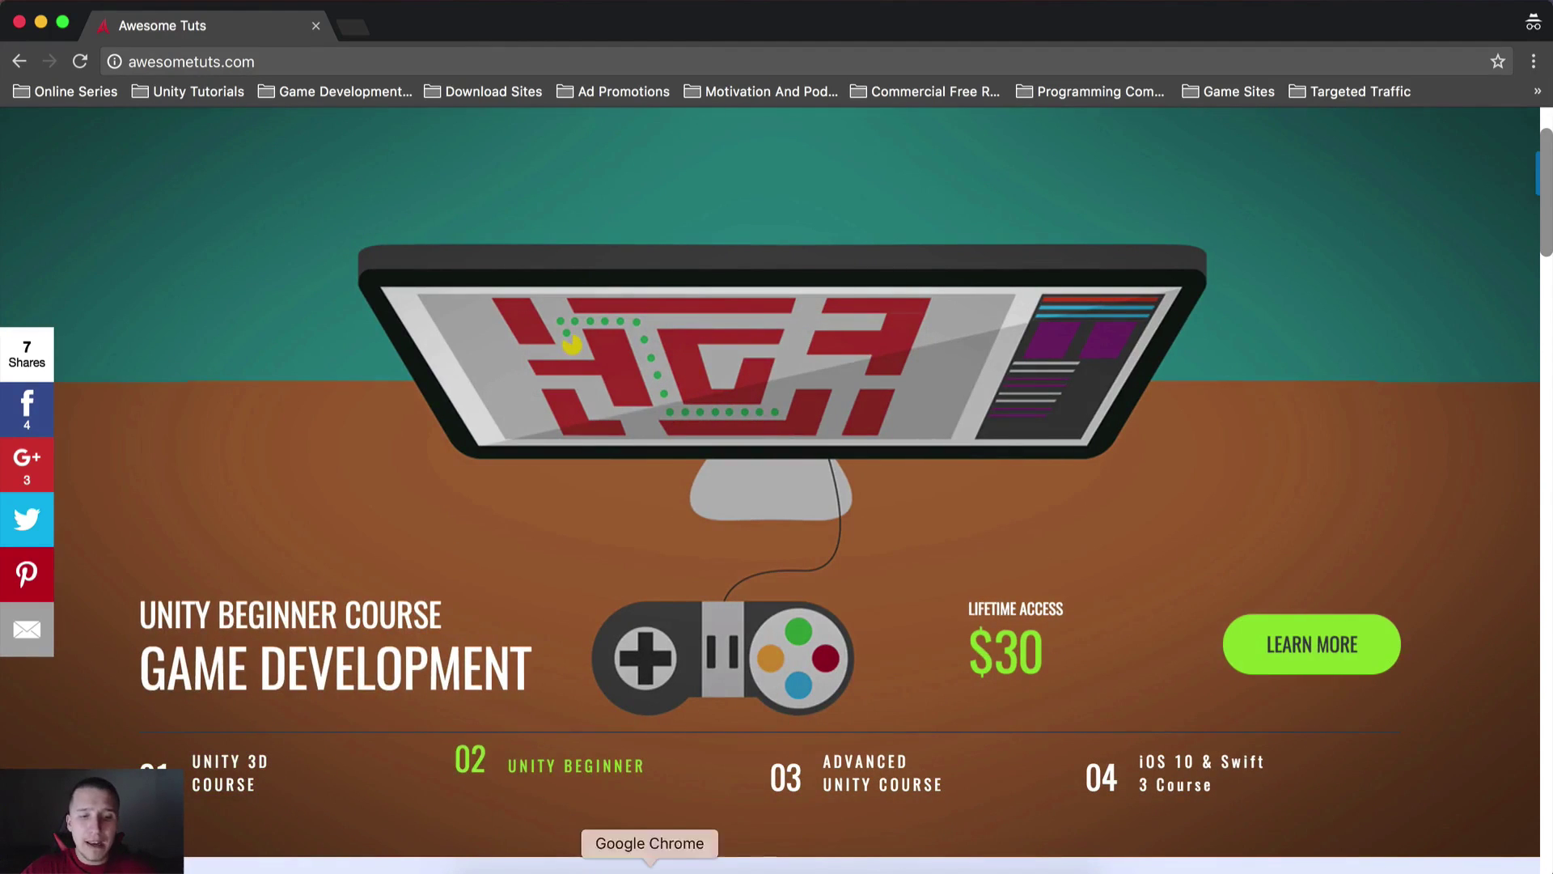
left_click(725, 864)
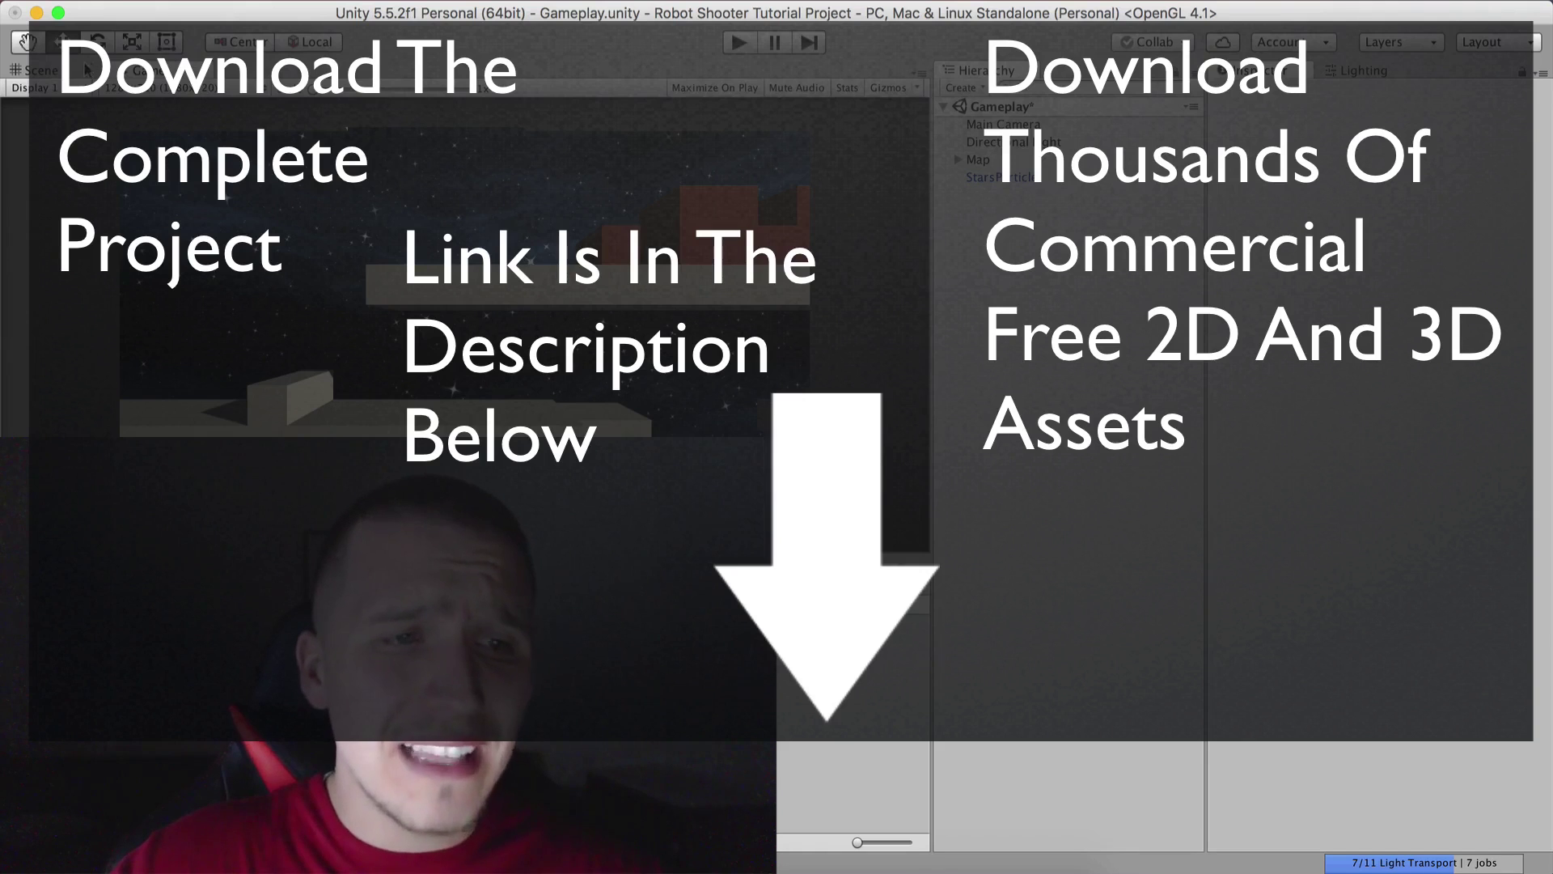
left_click(84, 70)
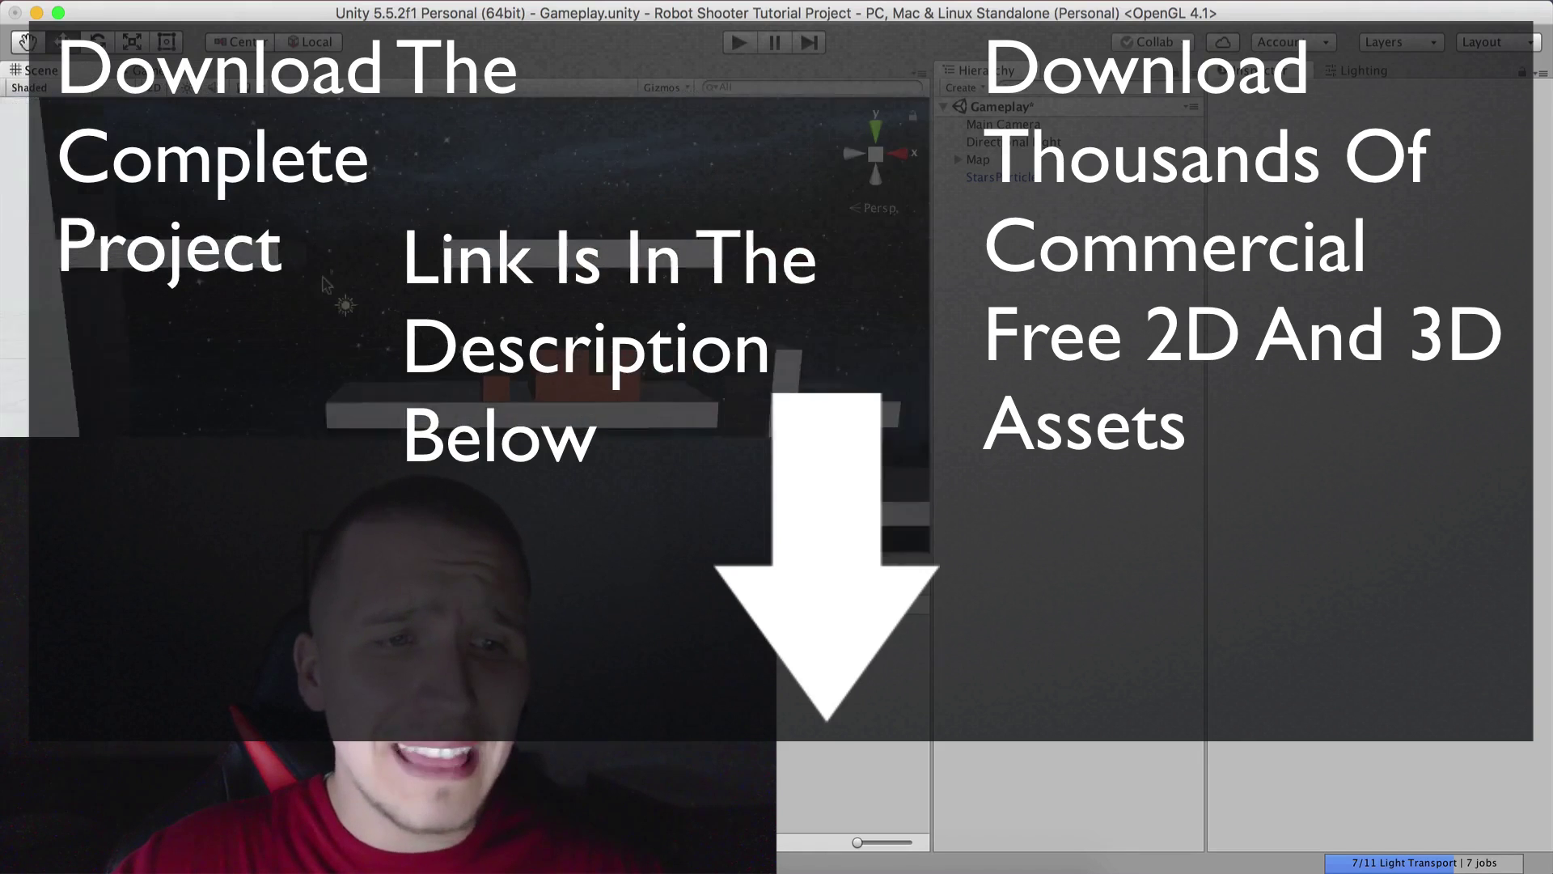
right_click_drag(421, 292, 418, 252)
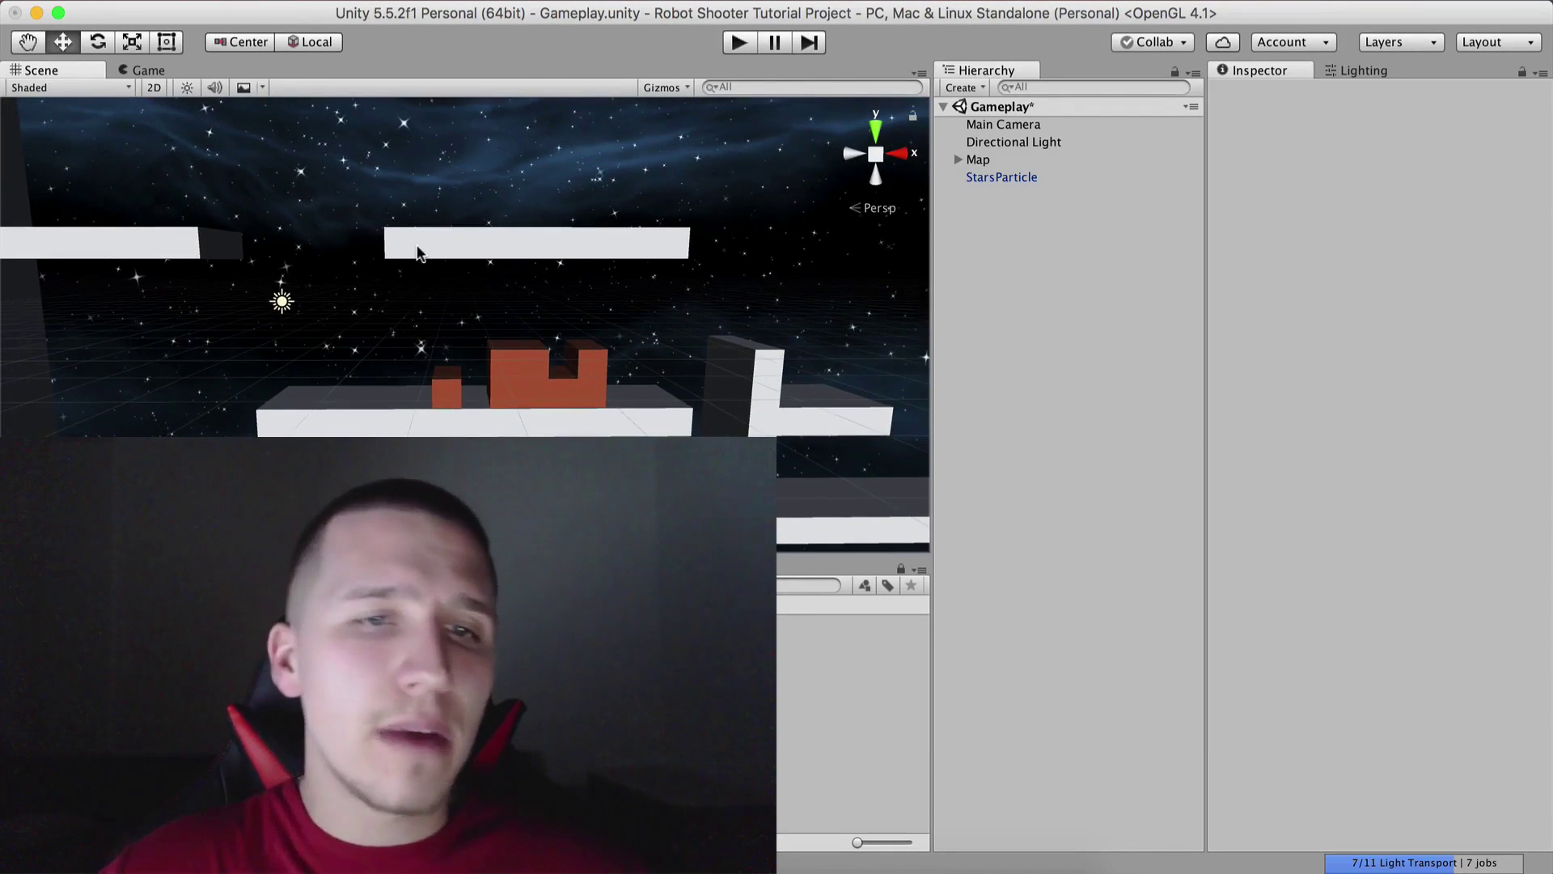